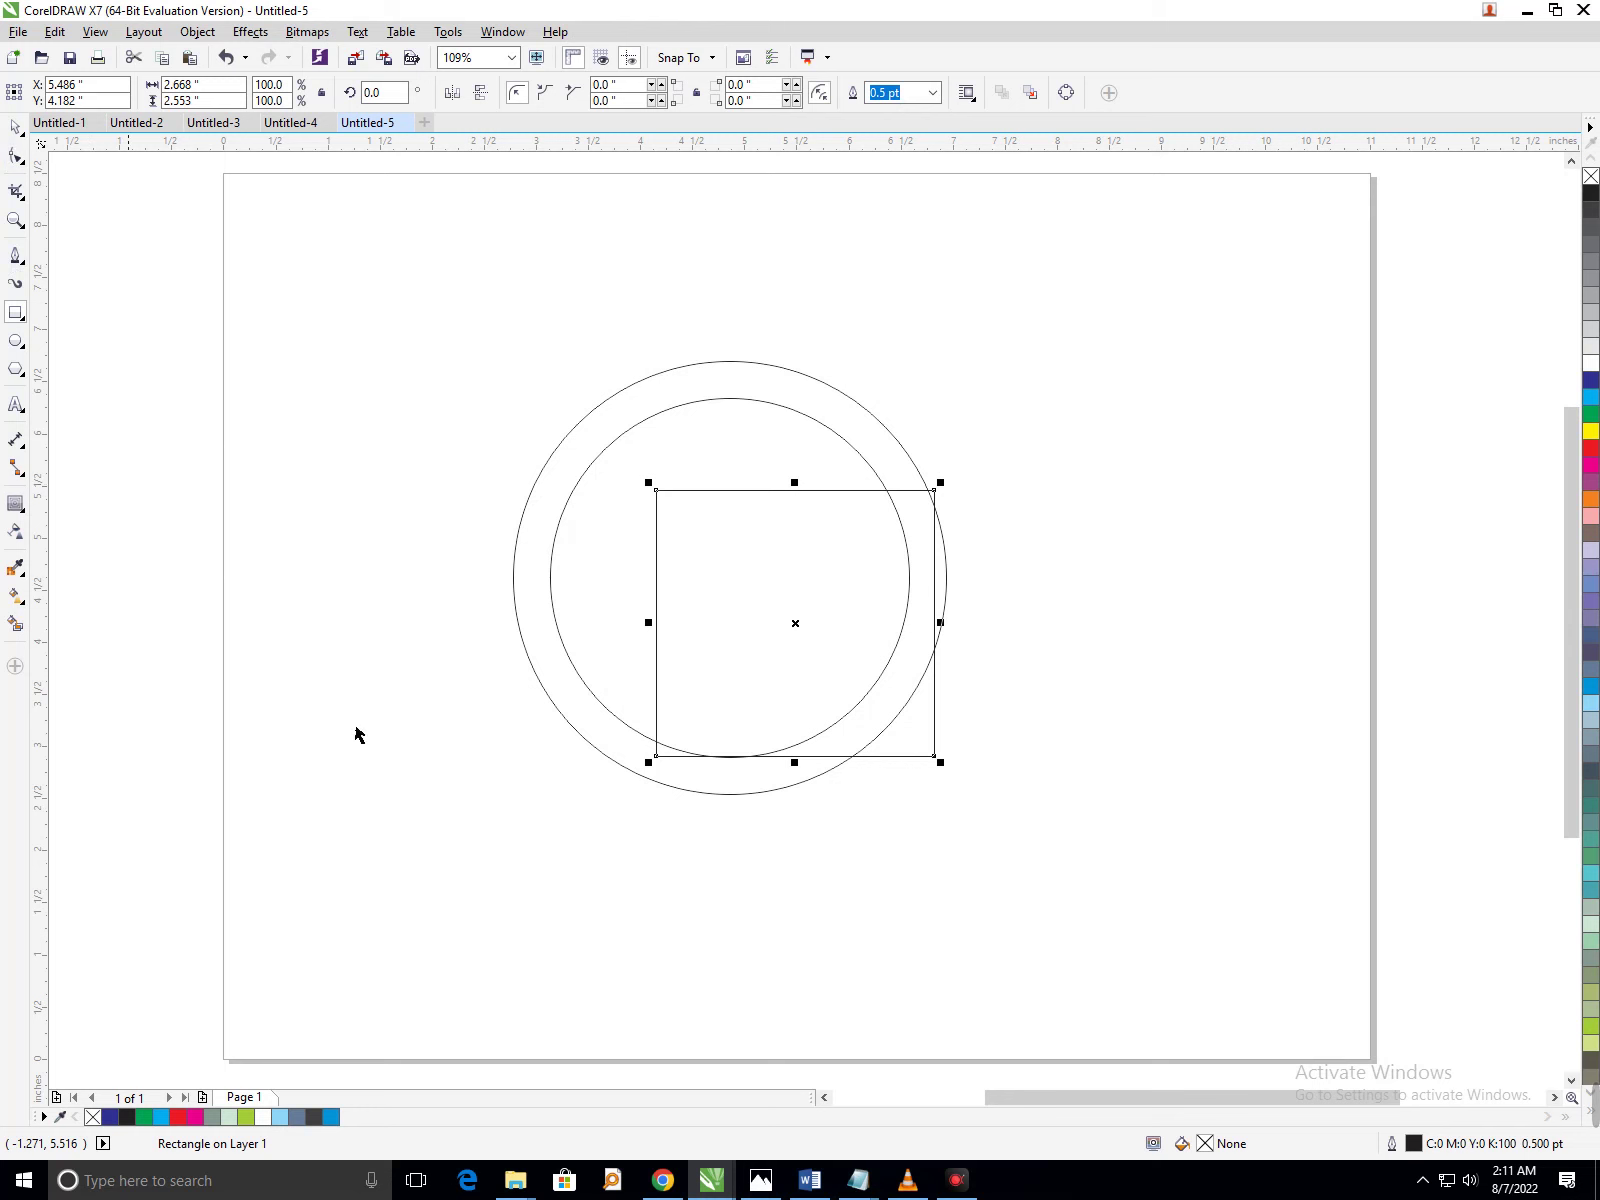
Move the rectangle up and to the left so it is vertically centred in the two circles, with its right edge touching the inner circle.
{"action": "left_click_drag", "start_coordinate": [790, 642], "coordinate": [826, 617]}
{"action": "left_click", "coordinate": [875, 860]}
{"action": "left_click", "coordinate": [913, 984]}
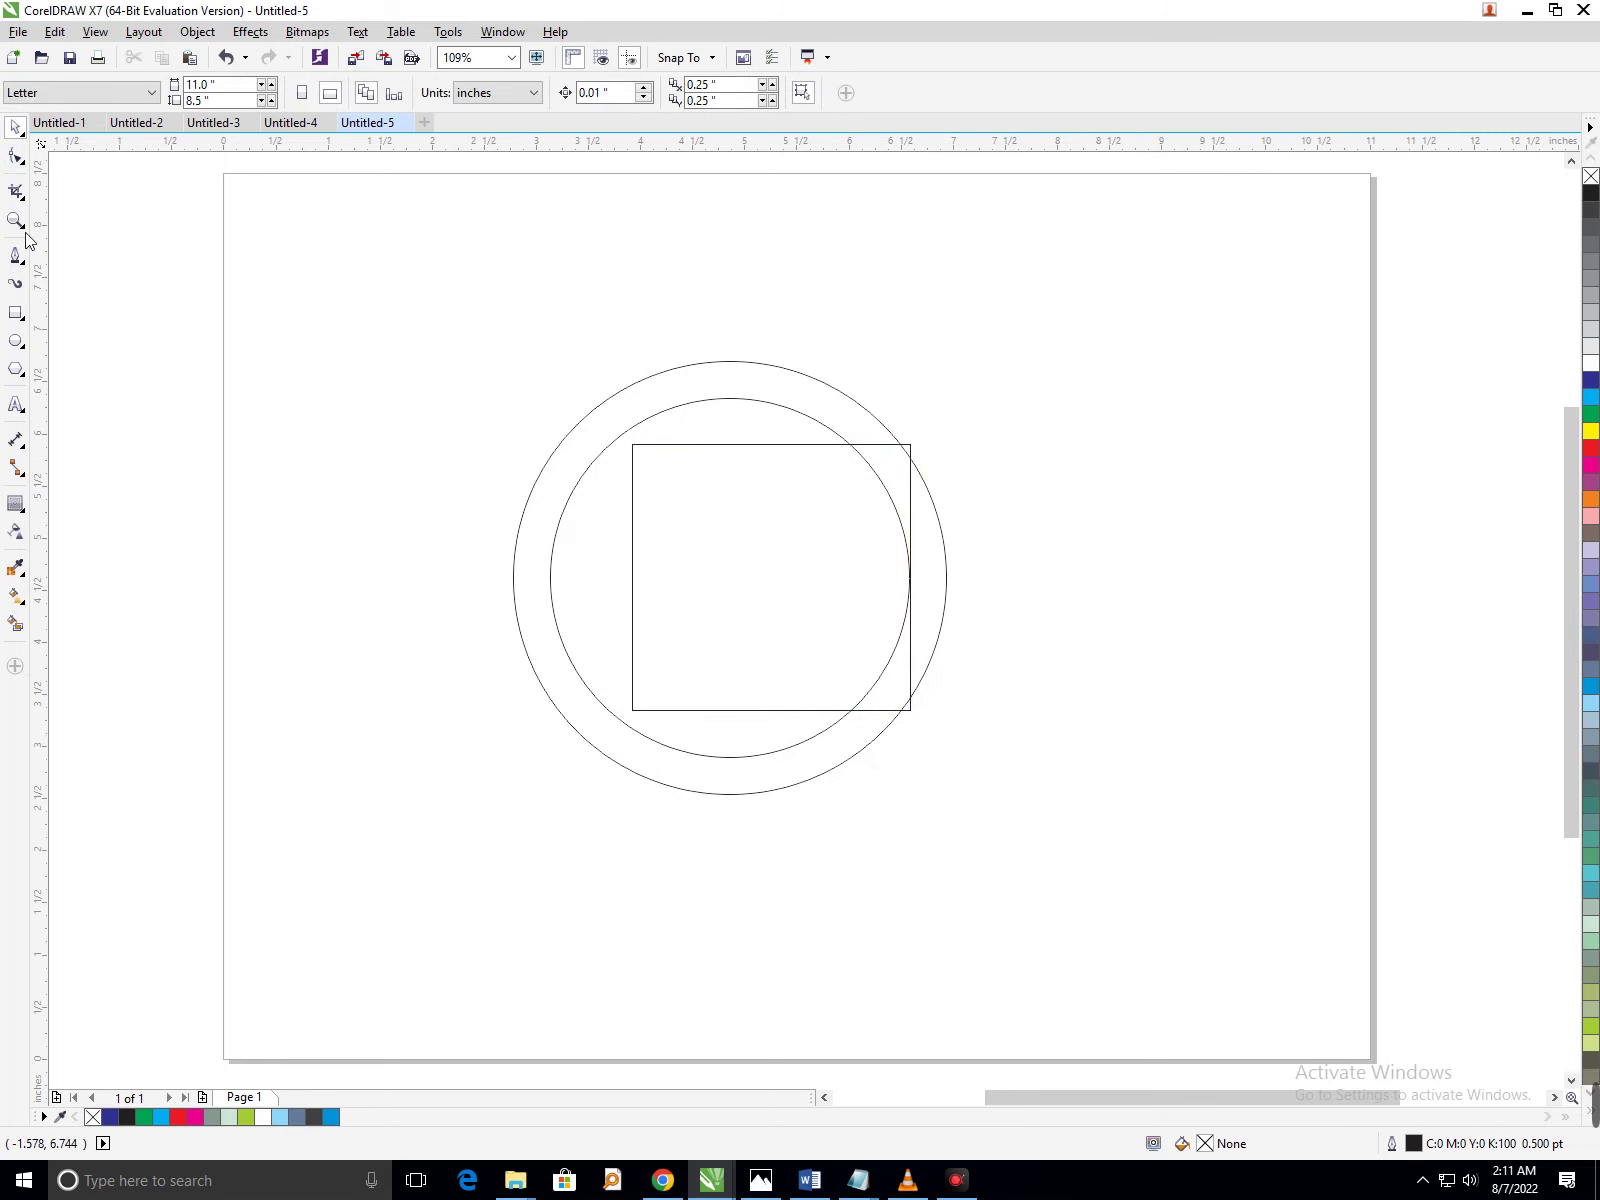
Try a 2-inch radius on the rectangle's lower-right corner and undo it.
{"action": "left_click", "coordinate": [15, 156]}
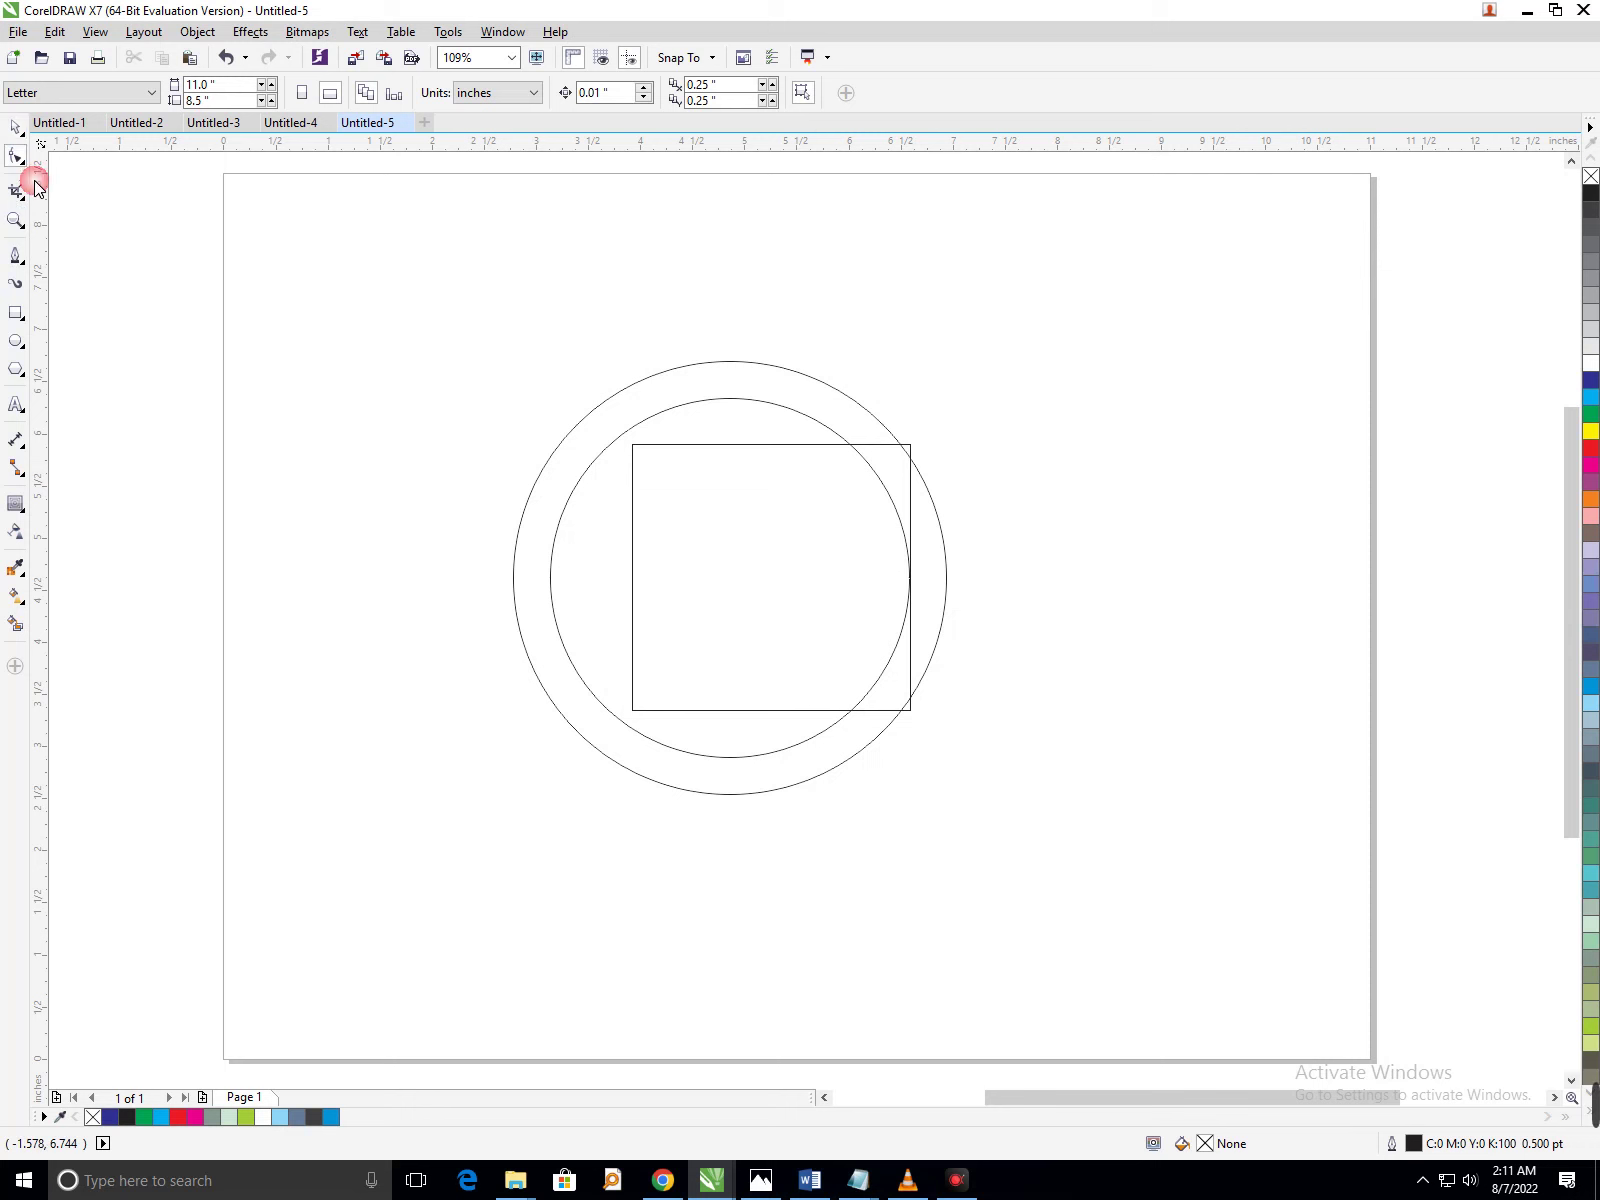
{"action": "left_click", "coordinate": [858, 497]}
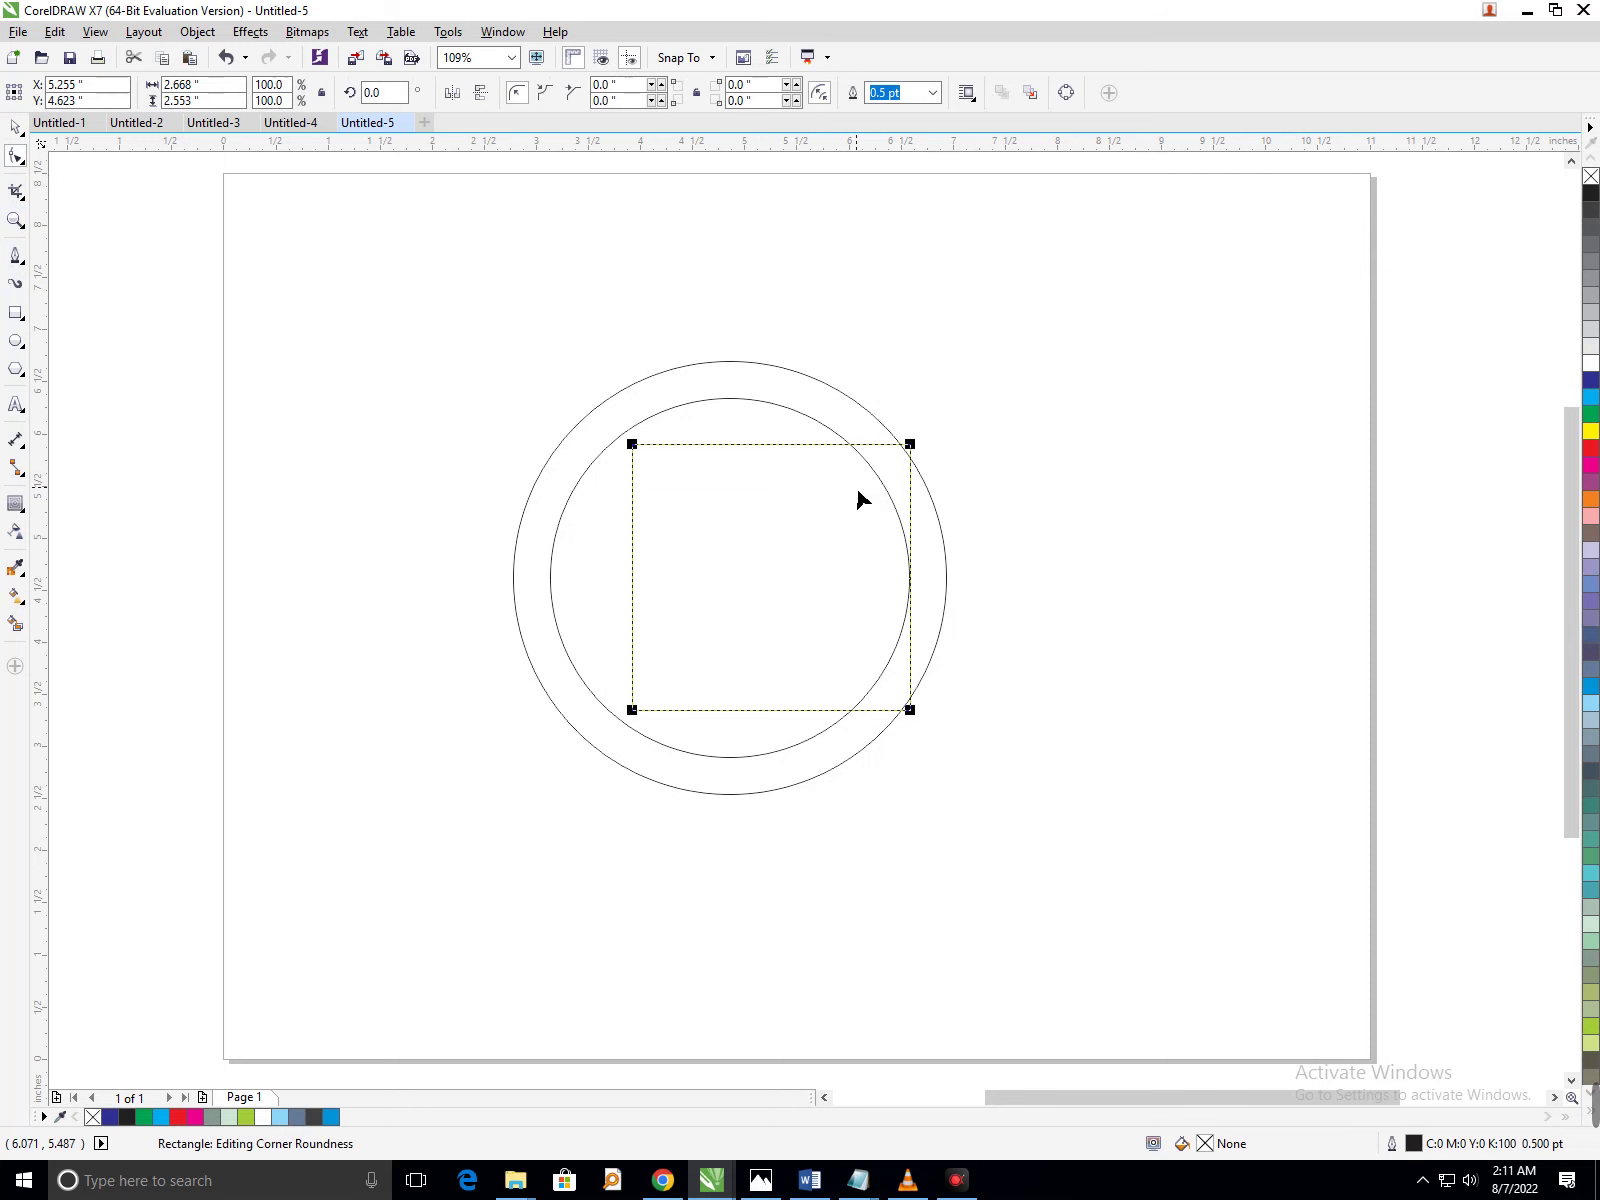
{"action": "left_click", "coordinate": [765, 101]}
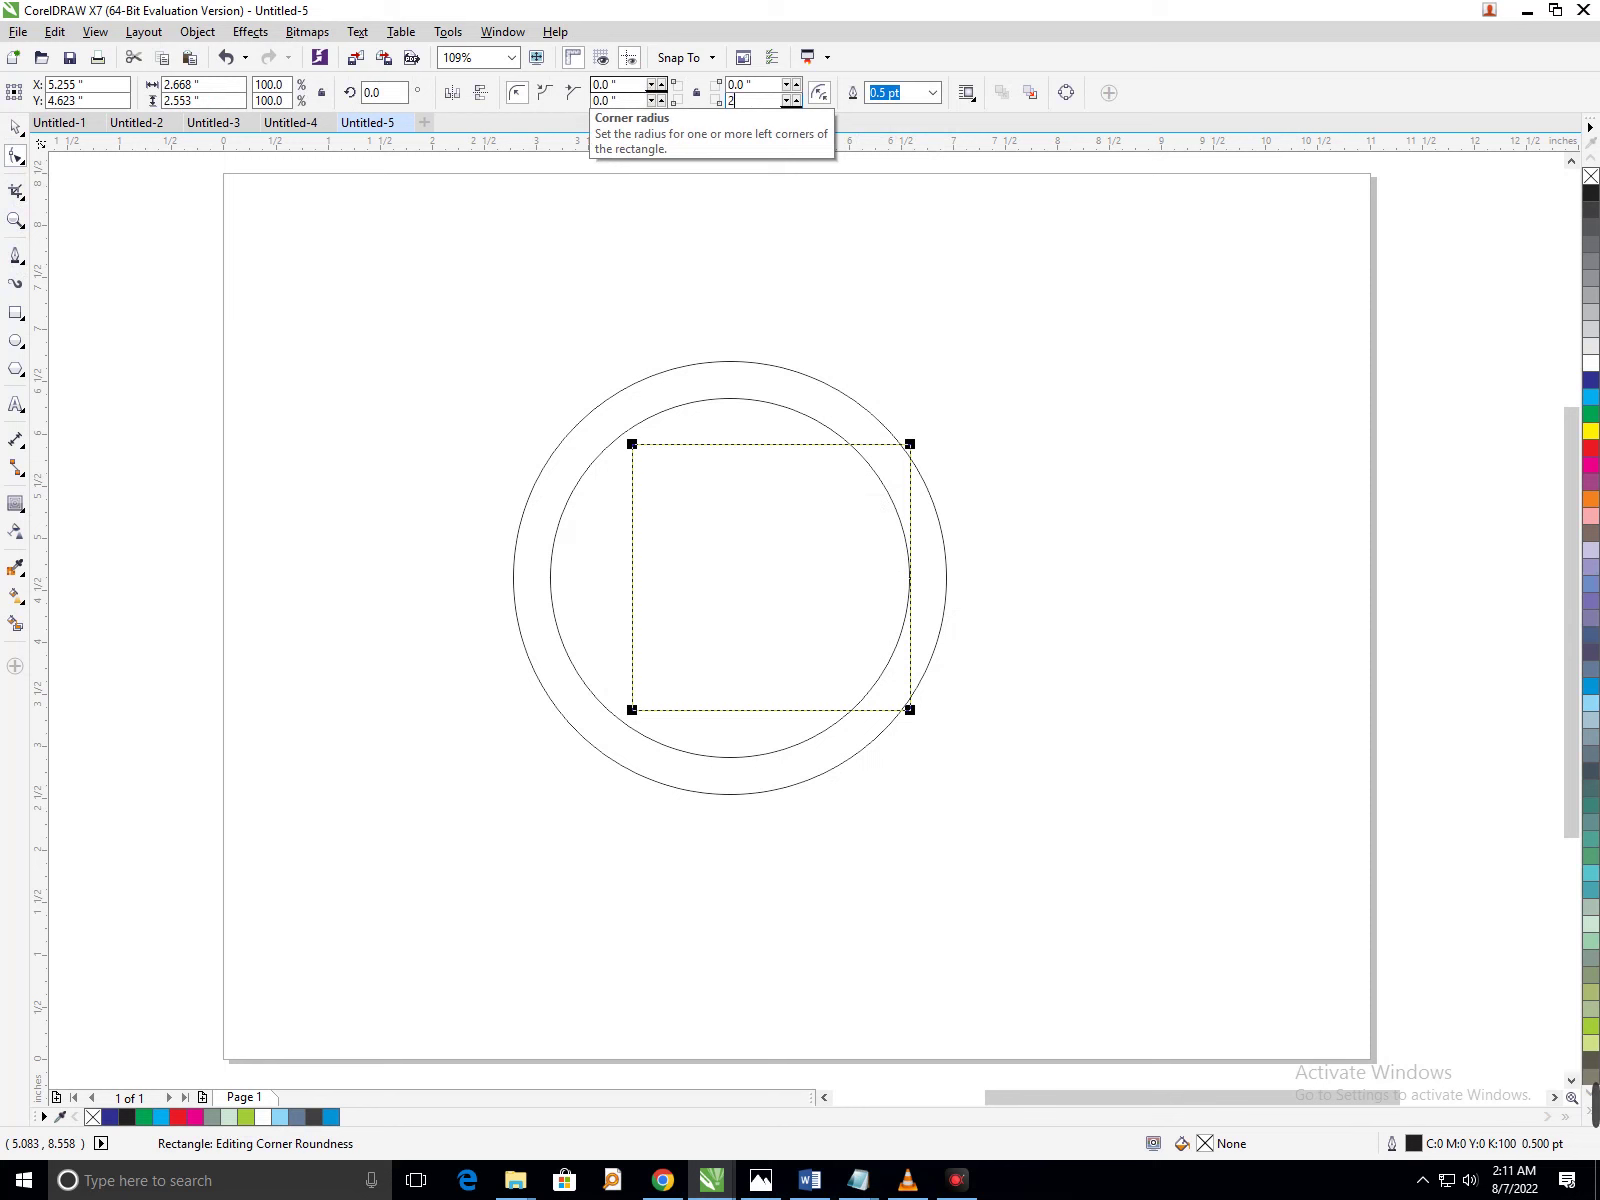
{"action": "type", "text": "2"}
{"action": "key", "text": "Return"}
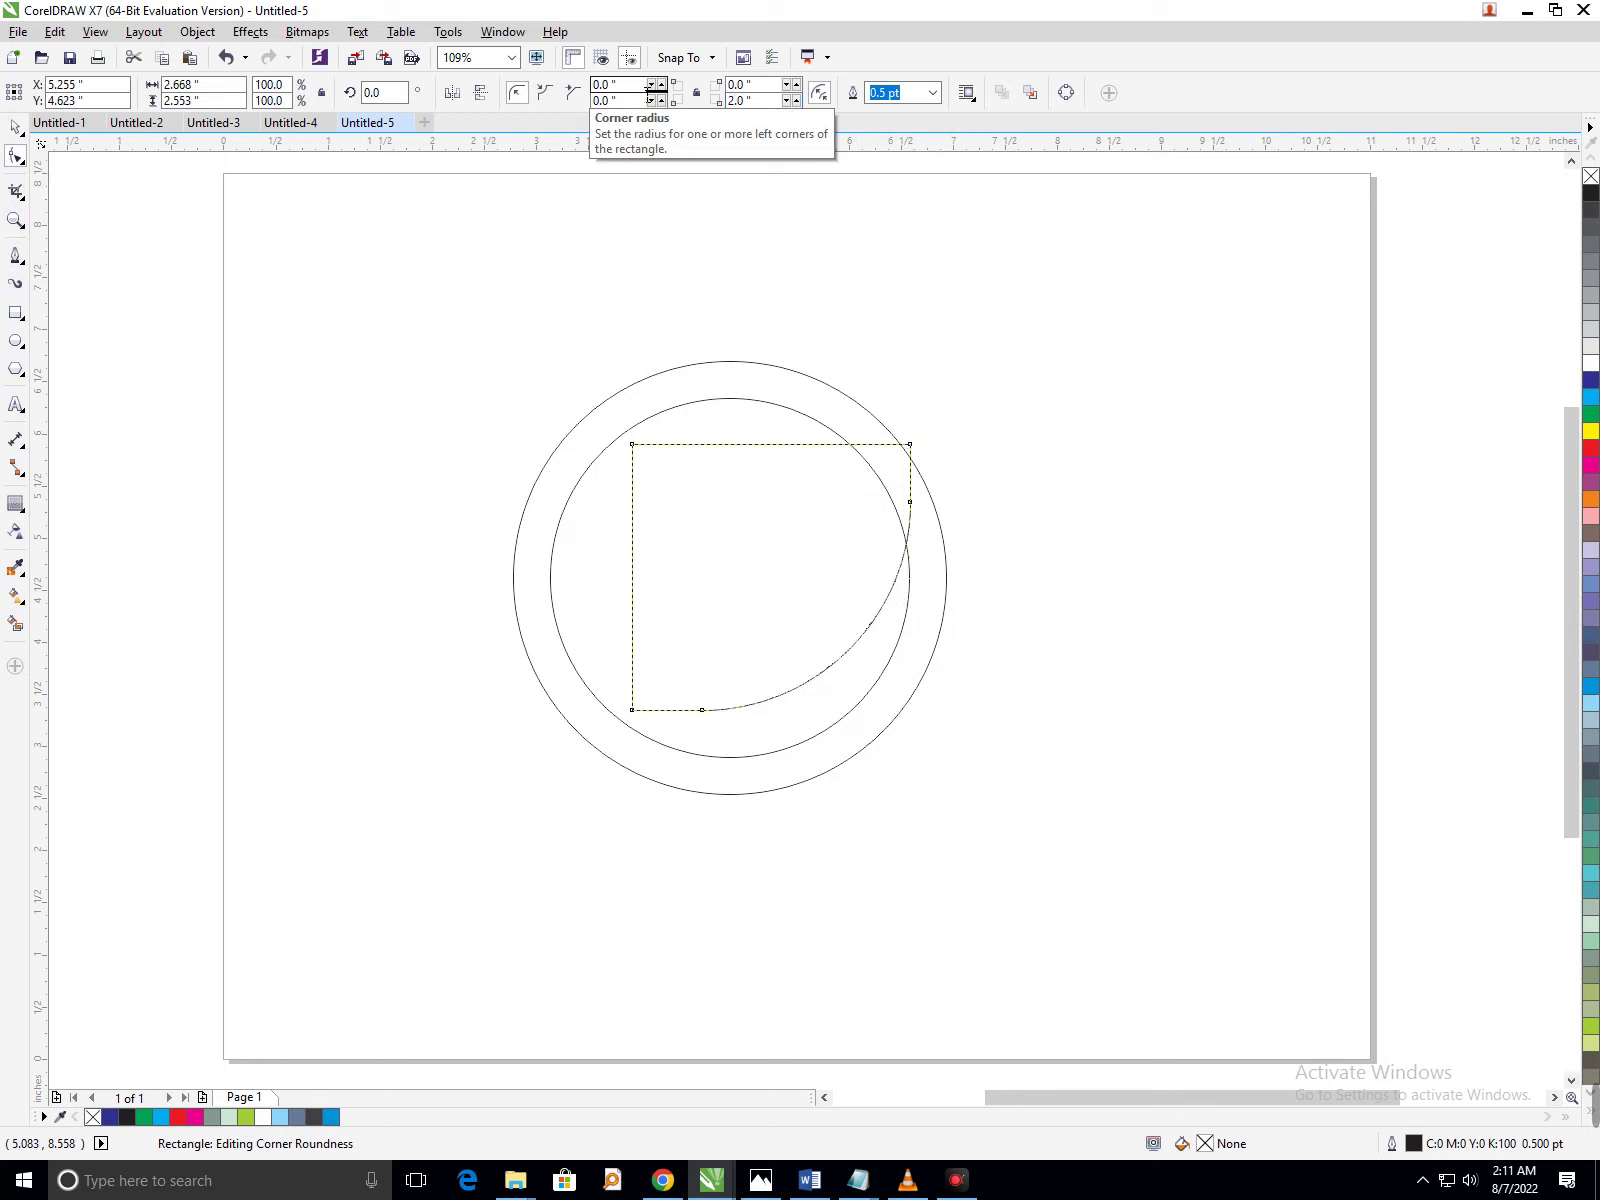
{"action": "key", "text": "ctrl+z"}
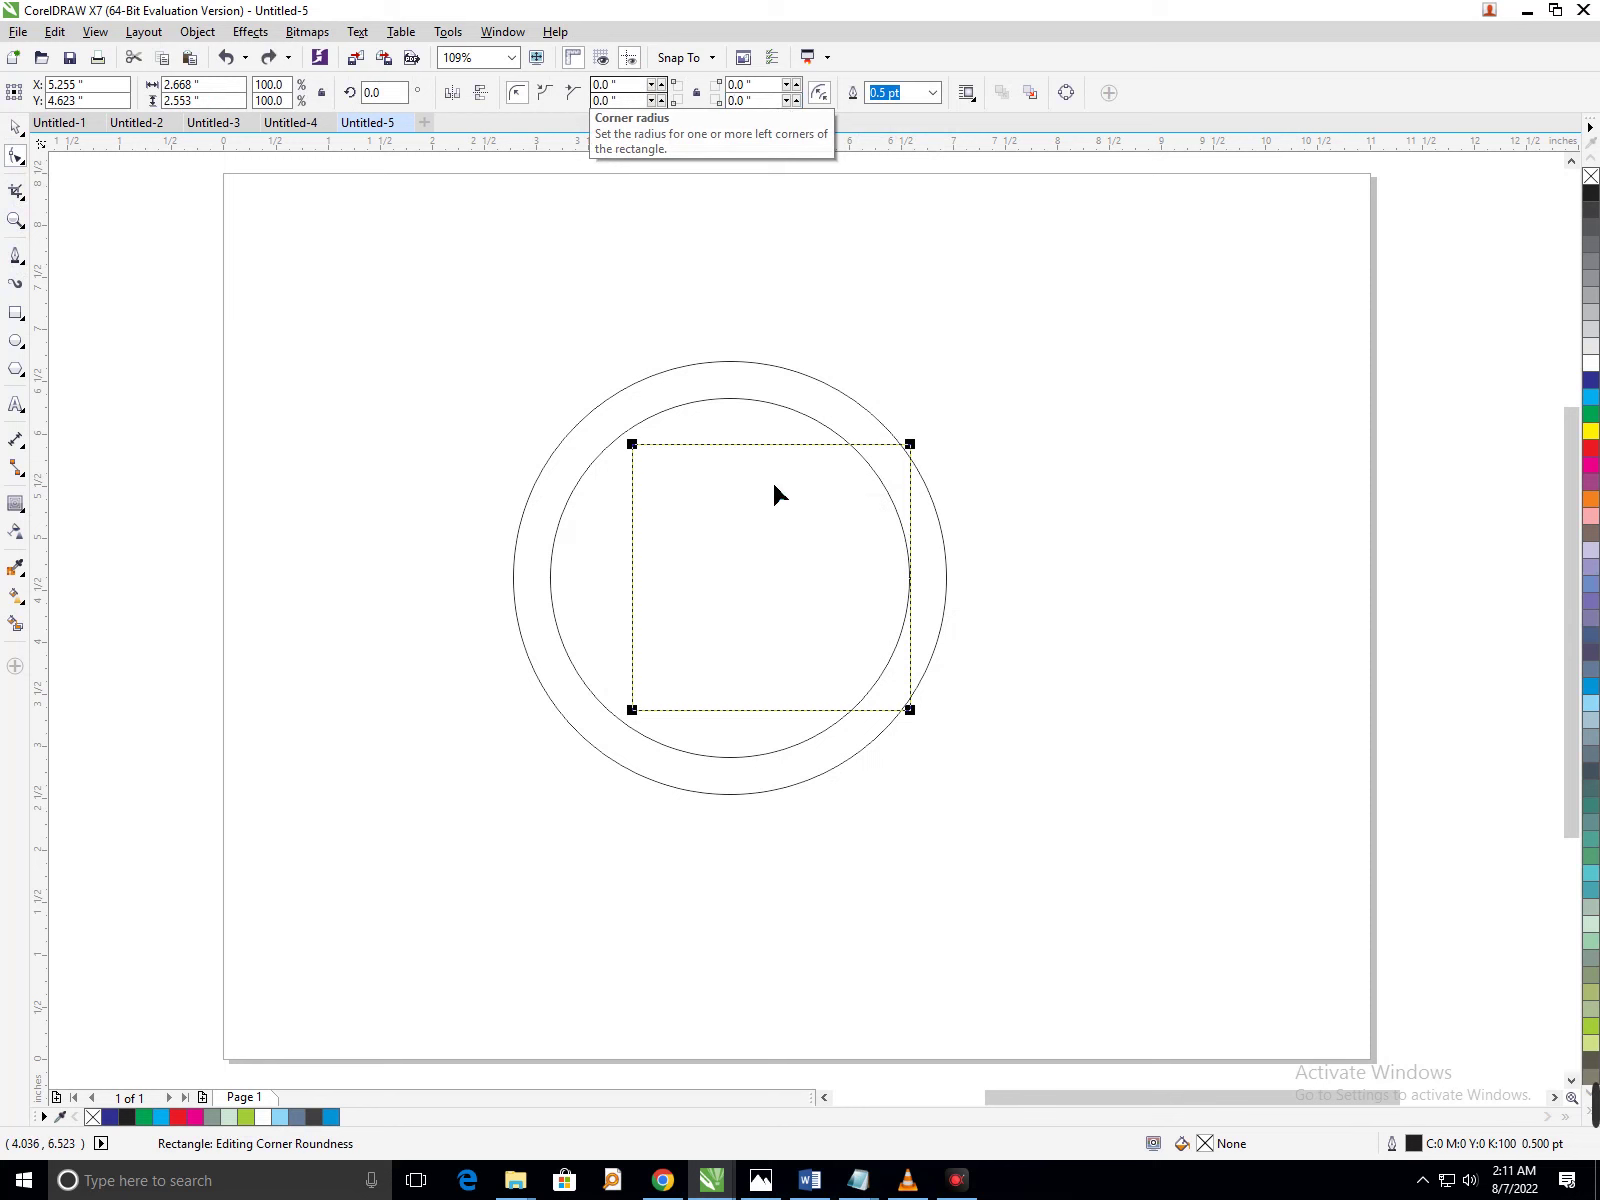
Round the rectangle's lower-right corner to about 1.18 inches and its upper-right corner to about 1.22 inches with the Shape tool.
{"action": "left_click", "coordinate": [909, 710]}
{"action": "left_click_drag", "start_coordinate": [910, 709], "coordinate": [796, 592]}
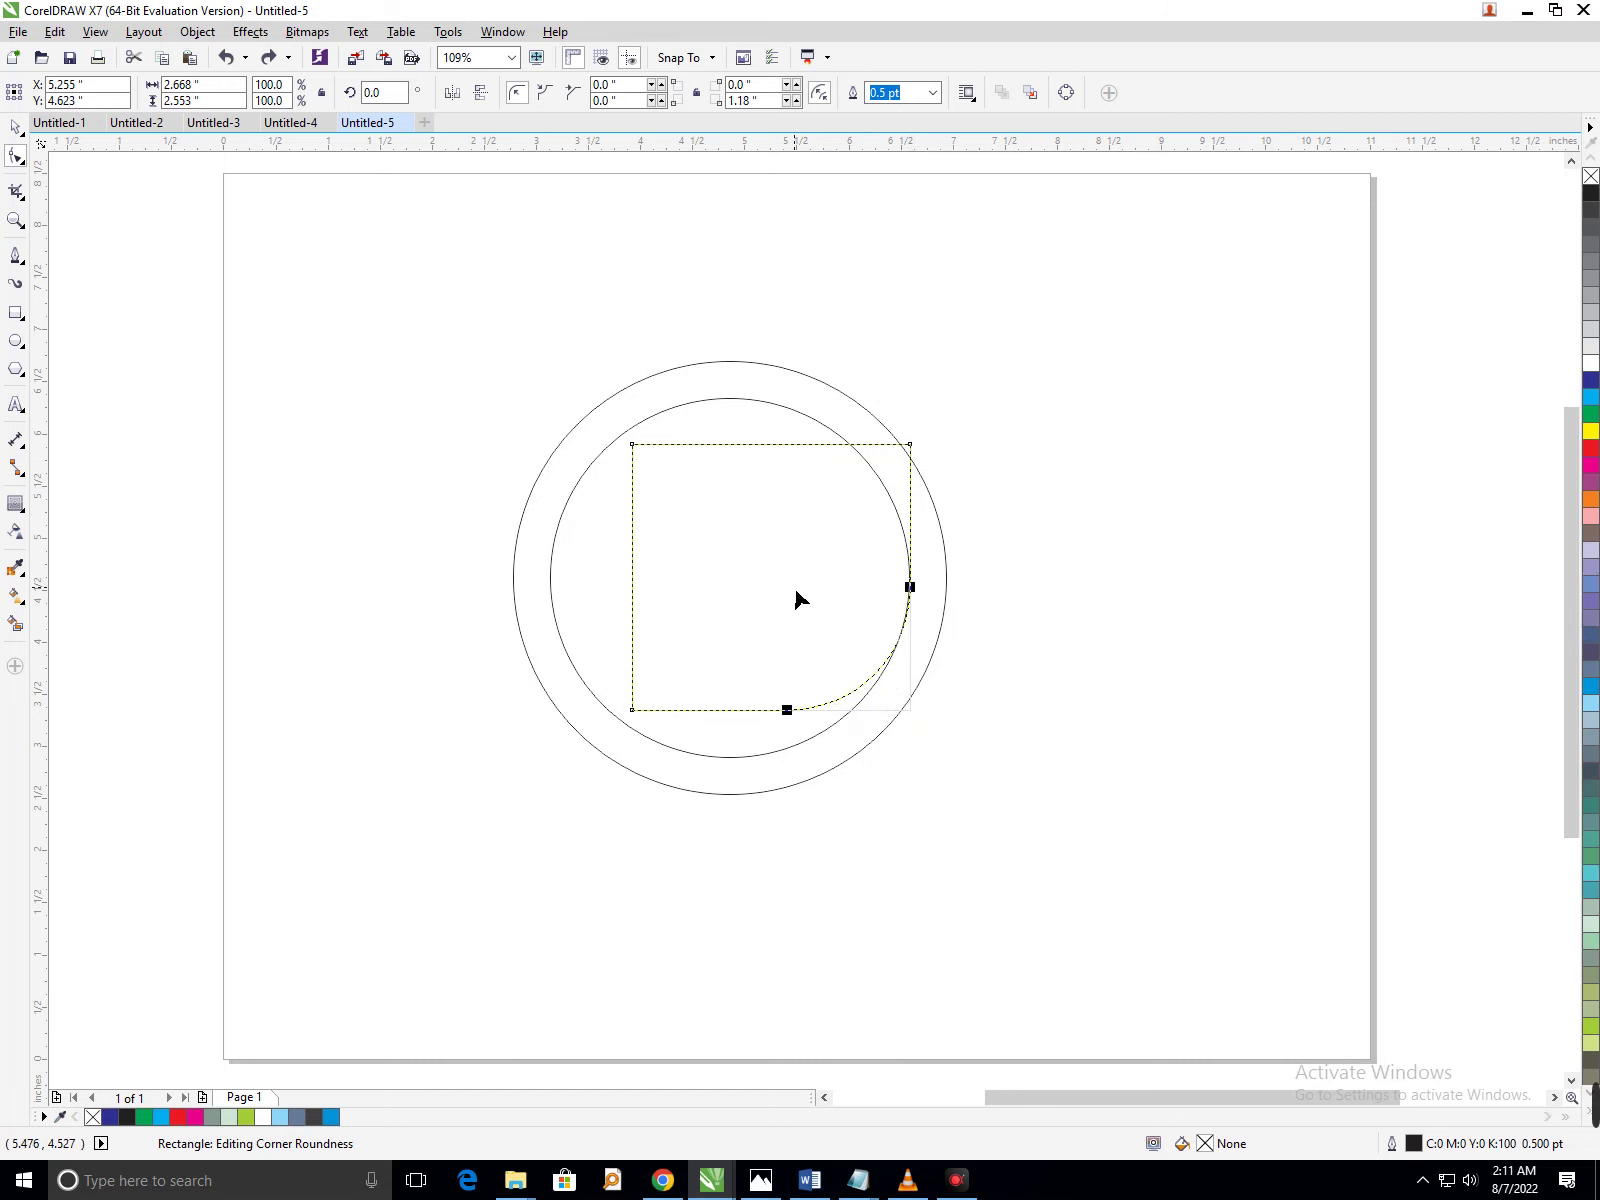
{"action": "left_click_drag", "start_coordinate": [911, 446], "coordinate": [784, 553]}
Scale the D shape down from its centre to about 2.15 by 2.06 inches, with a smaller concentric copy inside it.
{"action": "left_click", "coordinate": [15, 127]}
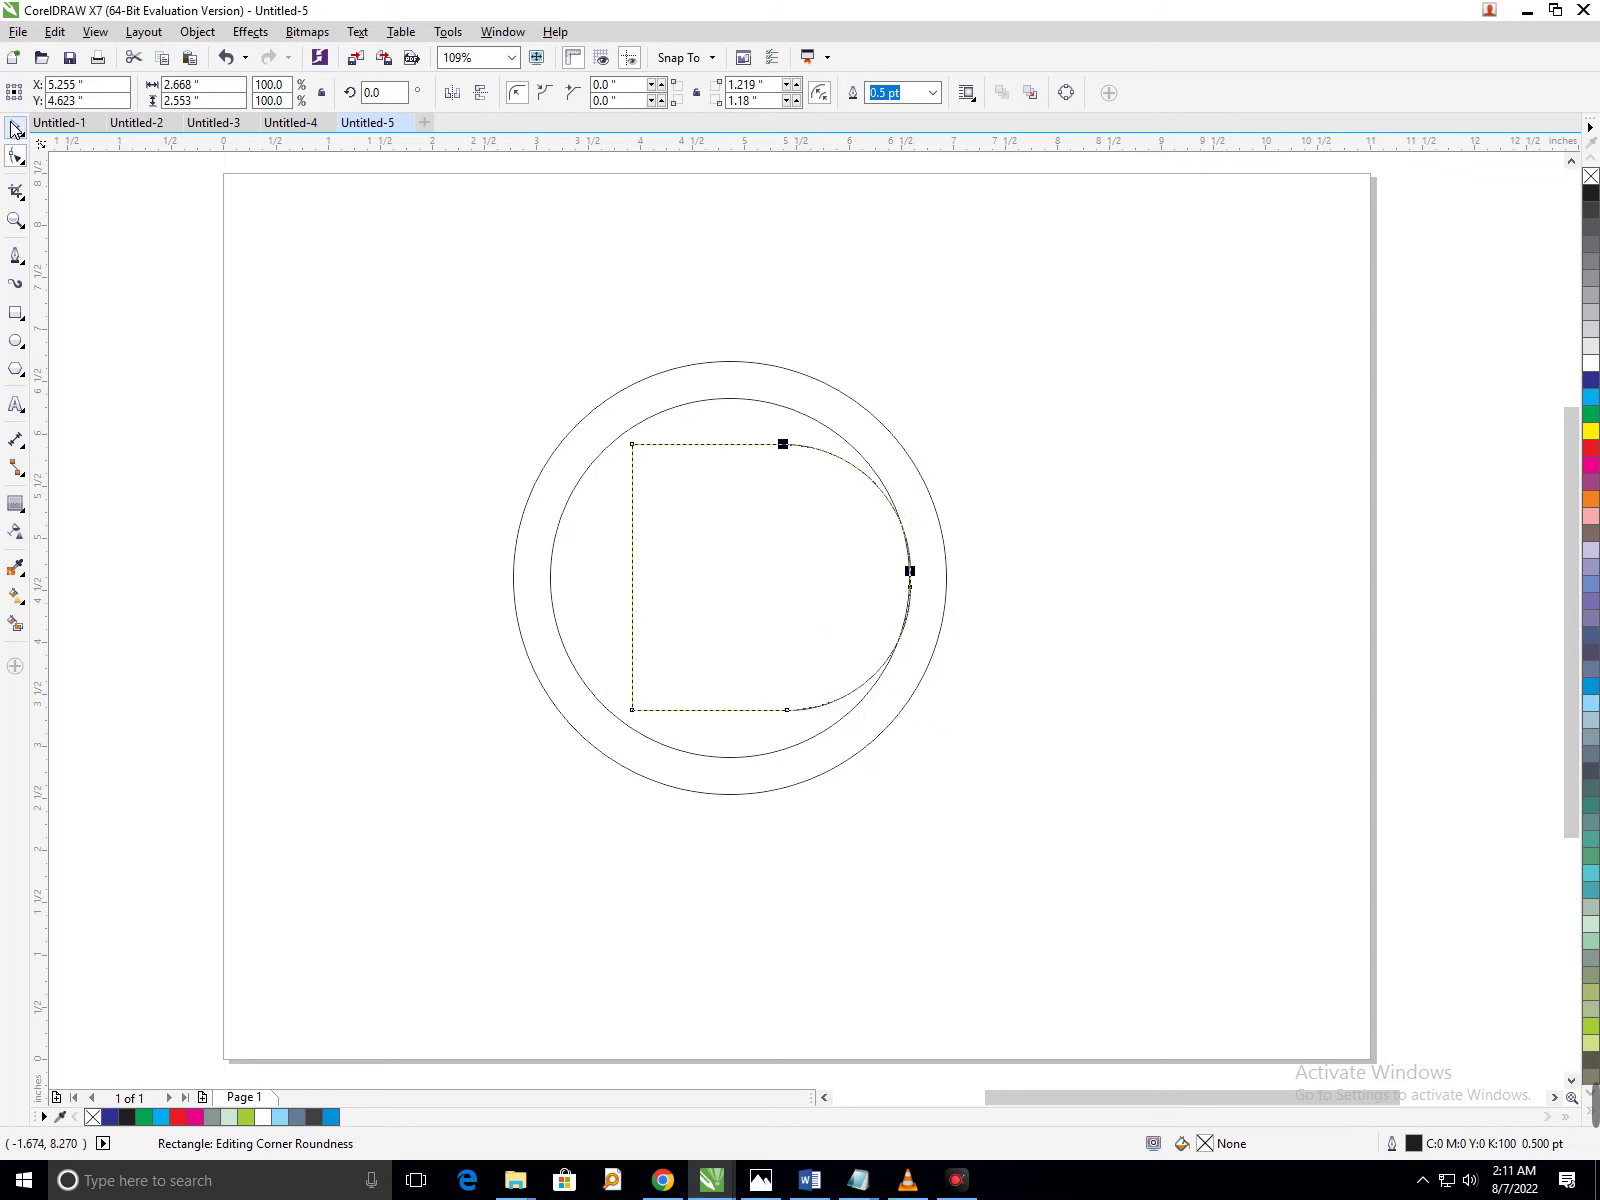
{"action": "left_click", "coordinate": [610, 582]}
{"action": "left_click", "coordinate": [733, 572]}
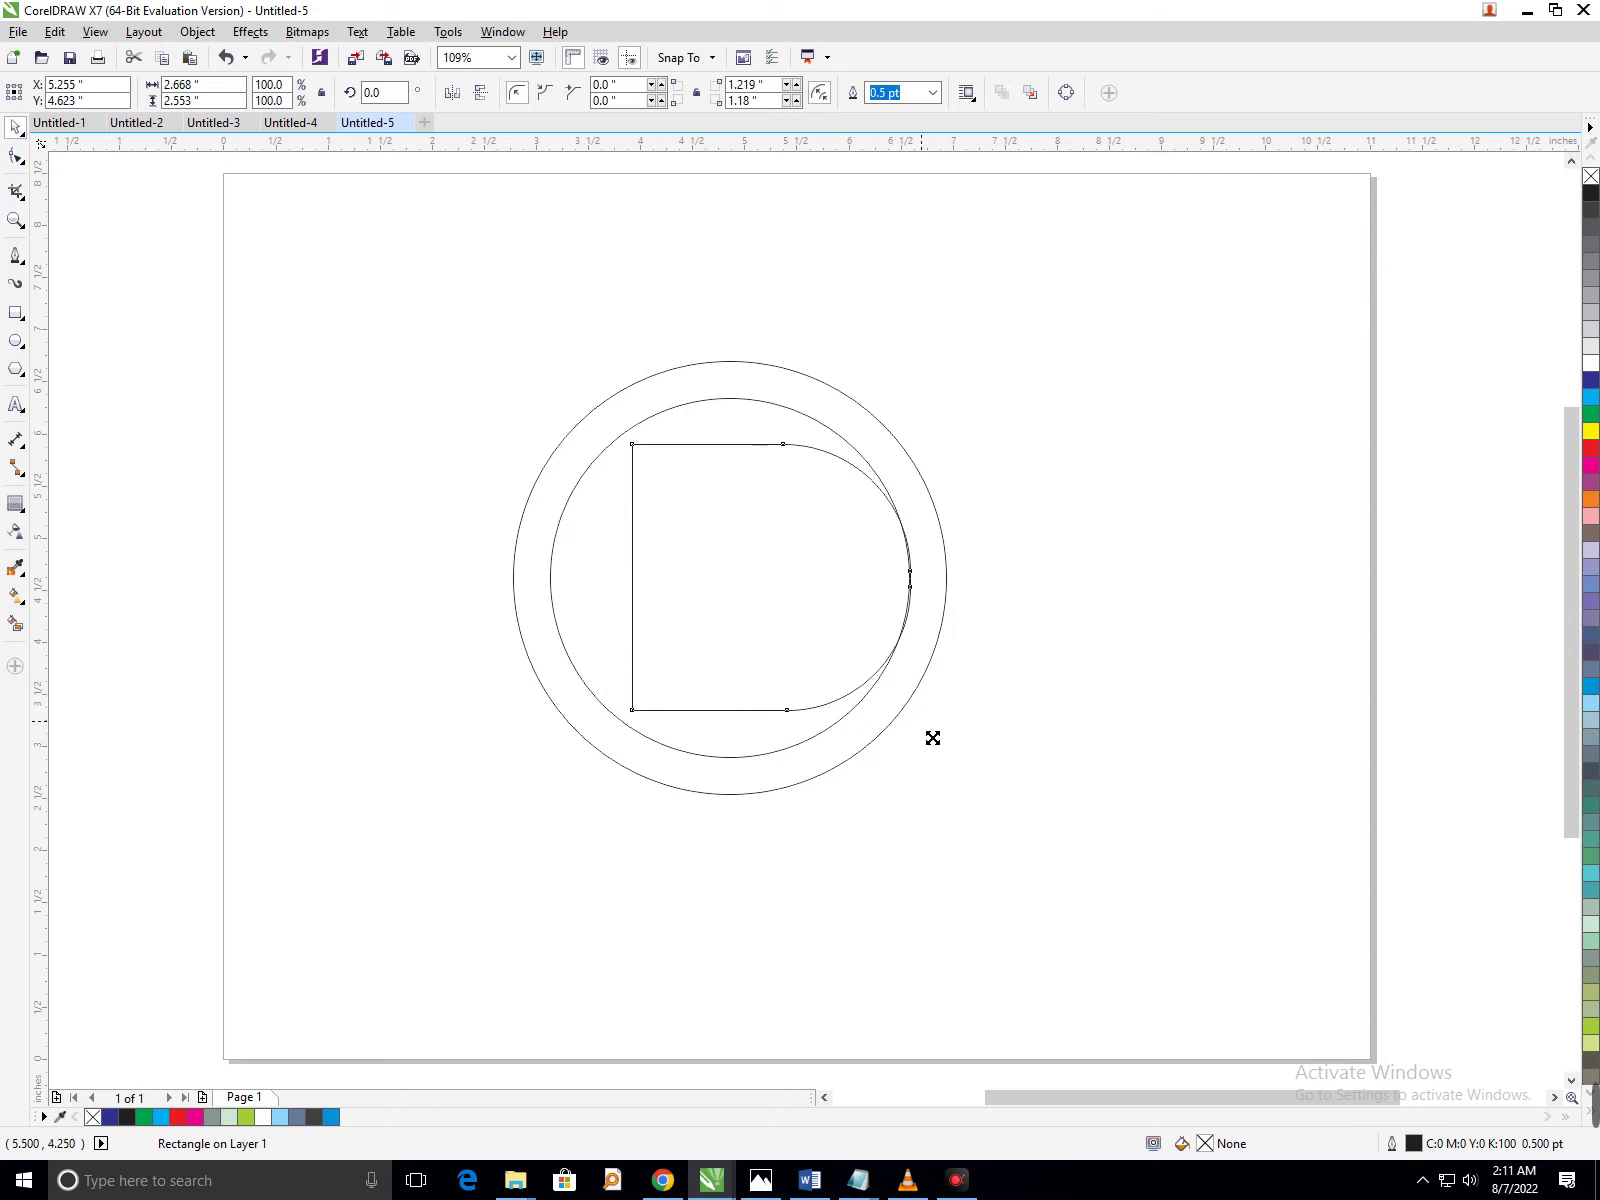
{"action": "left_click_drag", "start_coordinate": [933, 738], "coordinate": [870, 682]}
{"action": "left_click", "coordinate": [791, 703]}
{"action": "left_click", "coordinate": [792, 686]}
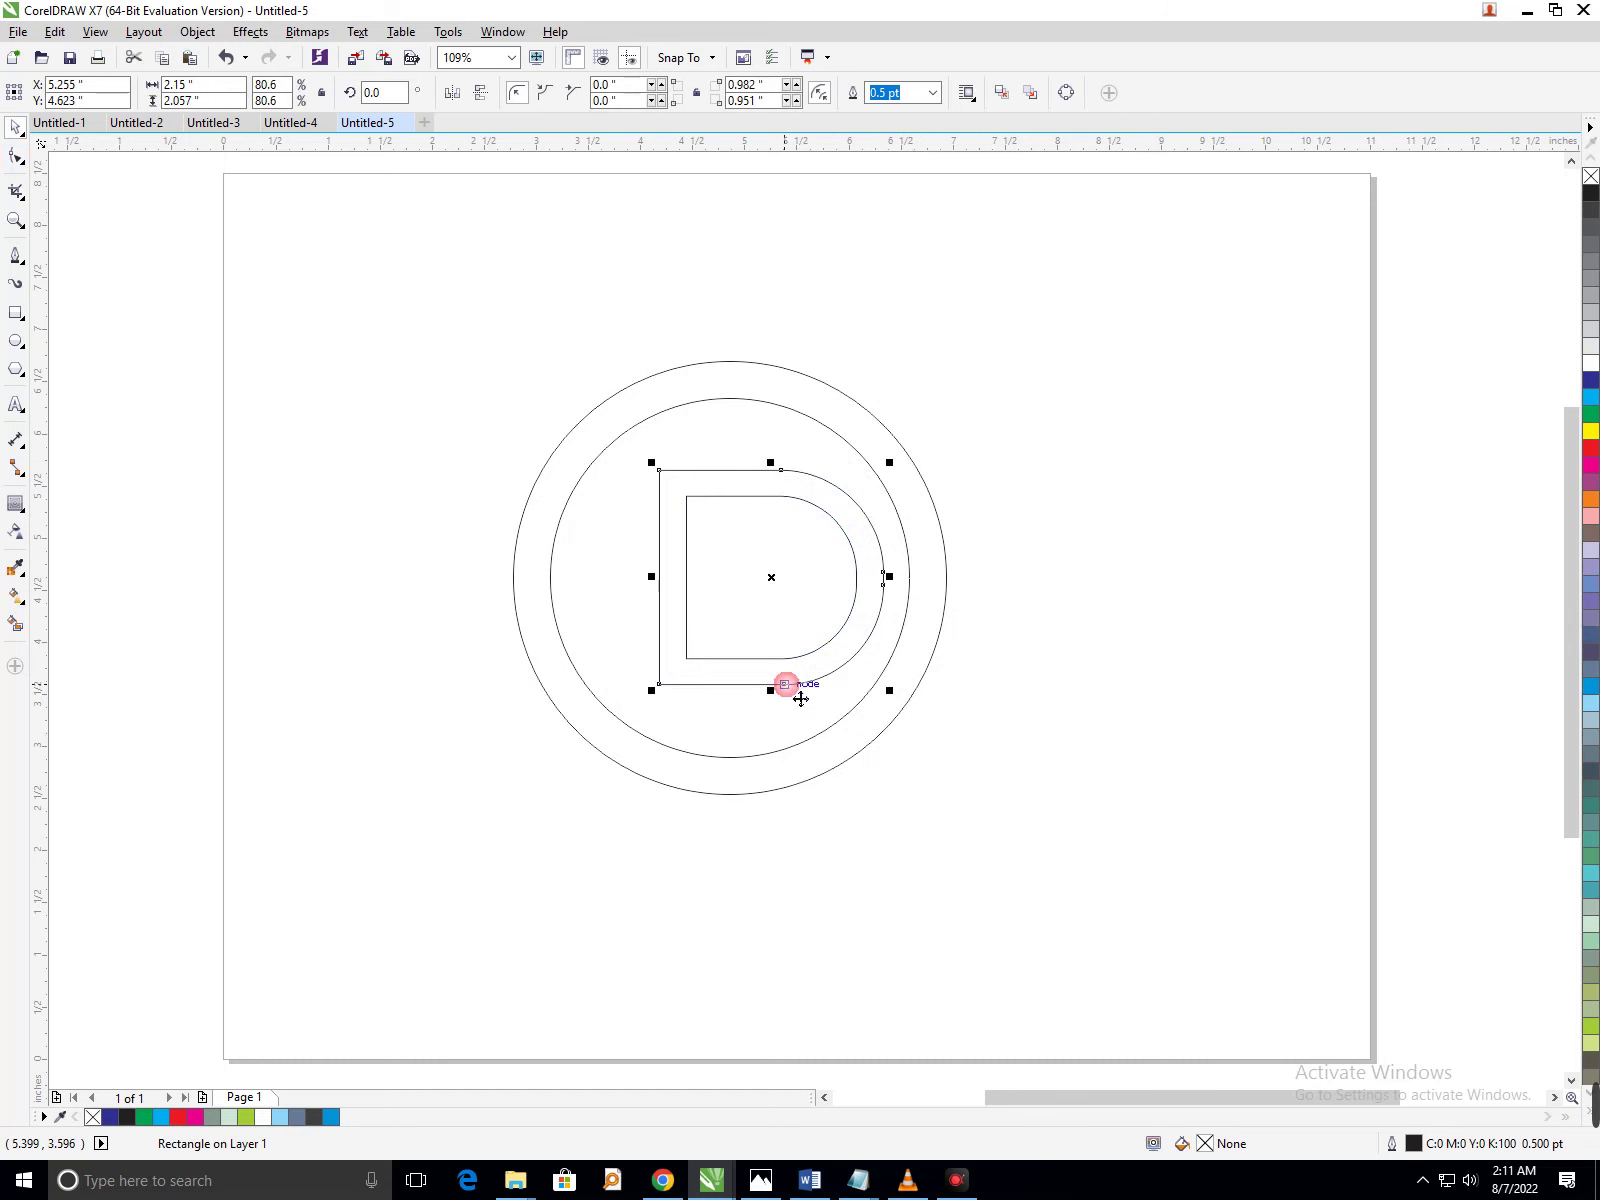
Move both D outlines together slightly left inside the circles and deselect them.
{"action": "left_click", "coordinate": [800, 655], "text": "shift"}
{"action": "left_click_drag", "start_coordinate": [800, 655], "coordinate": [782, 657]}
{"action": "left_click", "coordinate": [912, 887]}
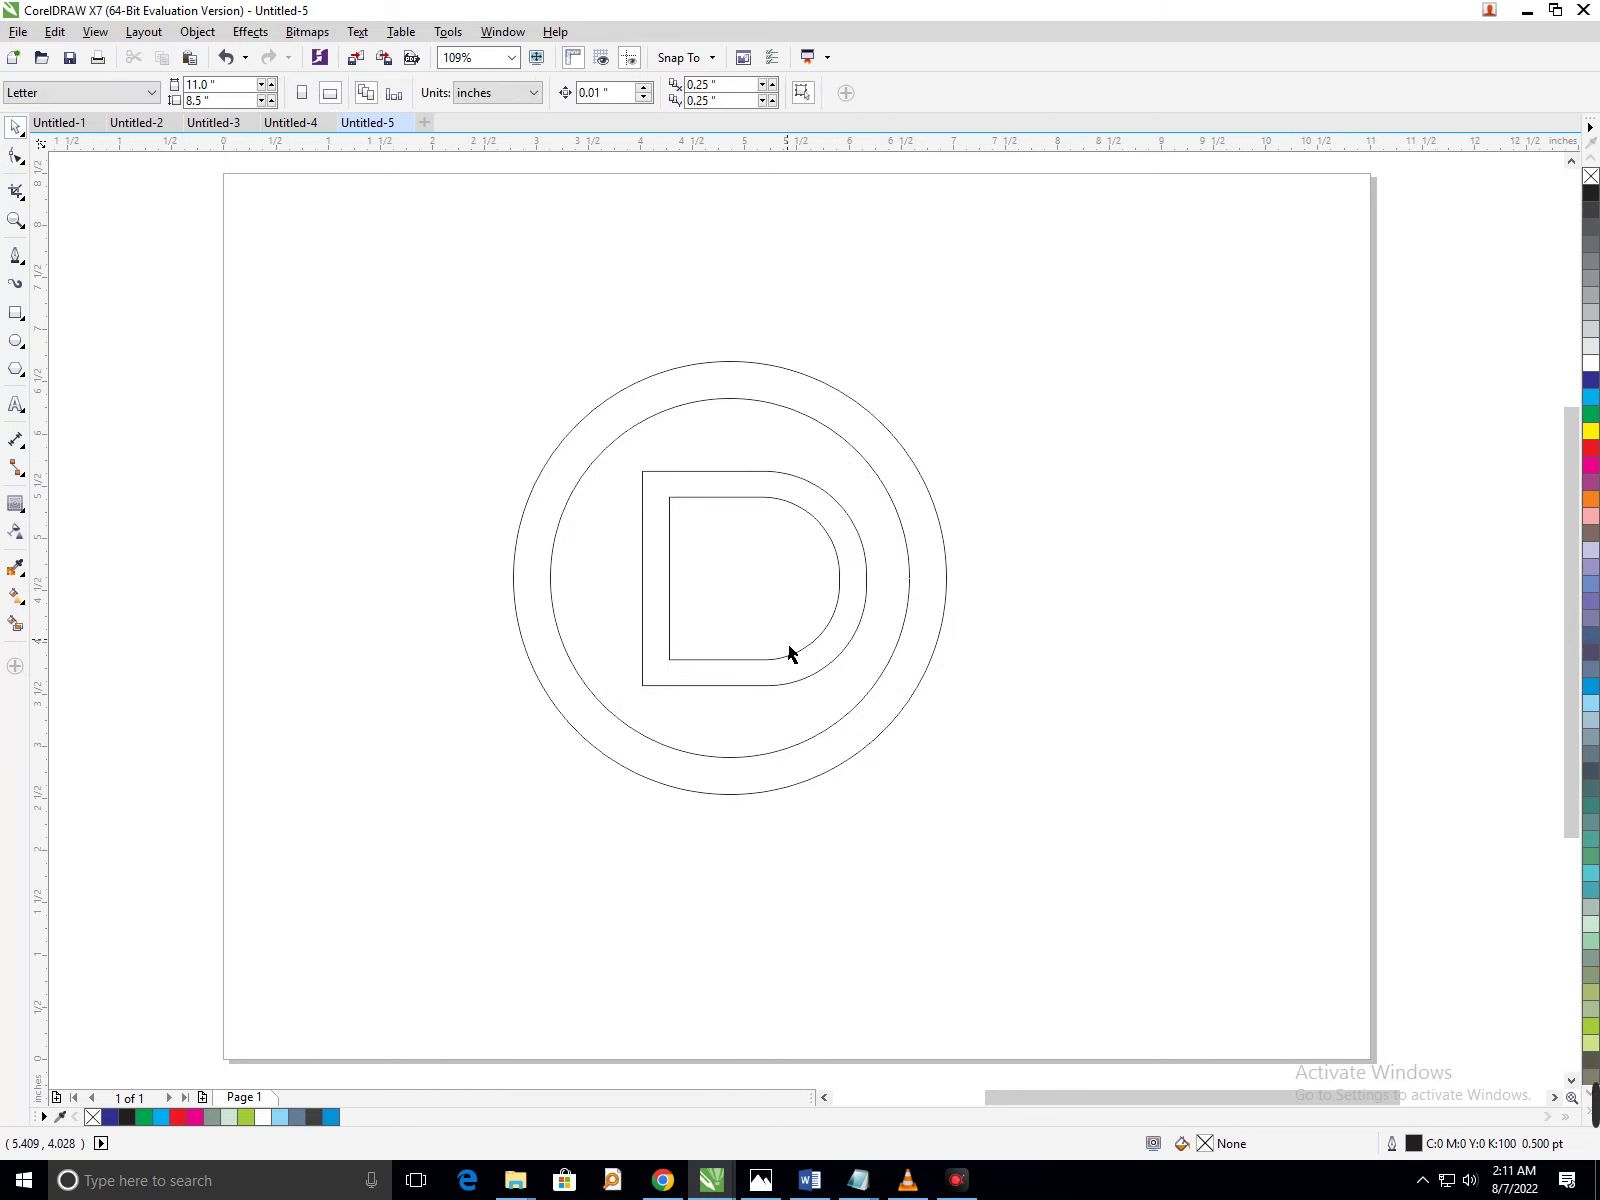
Draw a vertical Pen line about 5.88 inches long near the outer D's left edge, extending beyond the circles.
{"action": "left_click", "coordinate": [15, 255]}
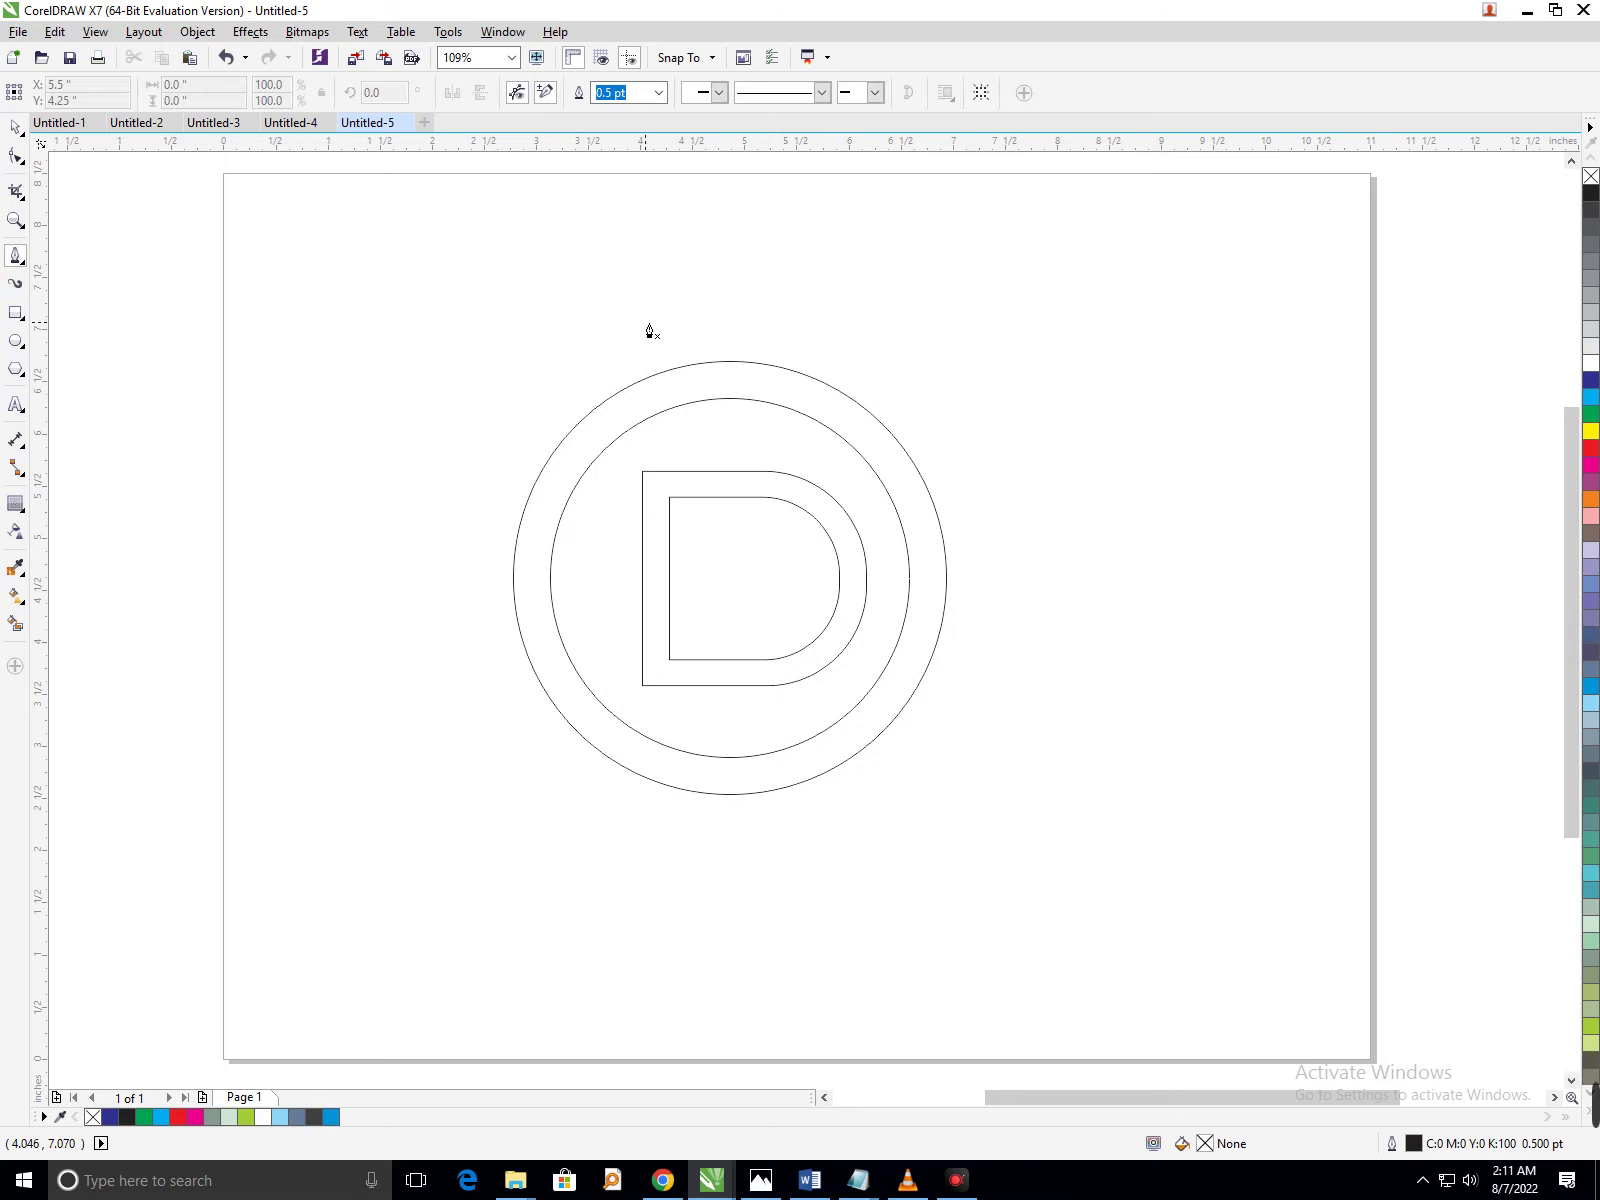
{"action": "left_click_drag", "start_coordinate": [646, 322], "coordinate": [654, 918]}
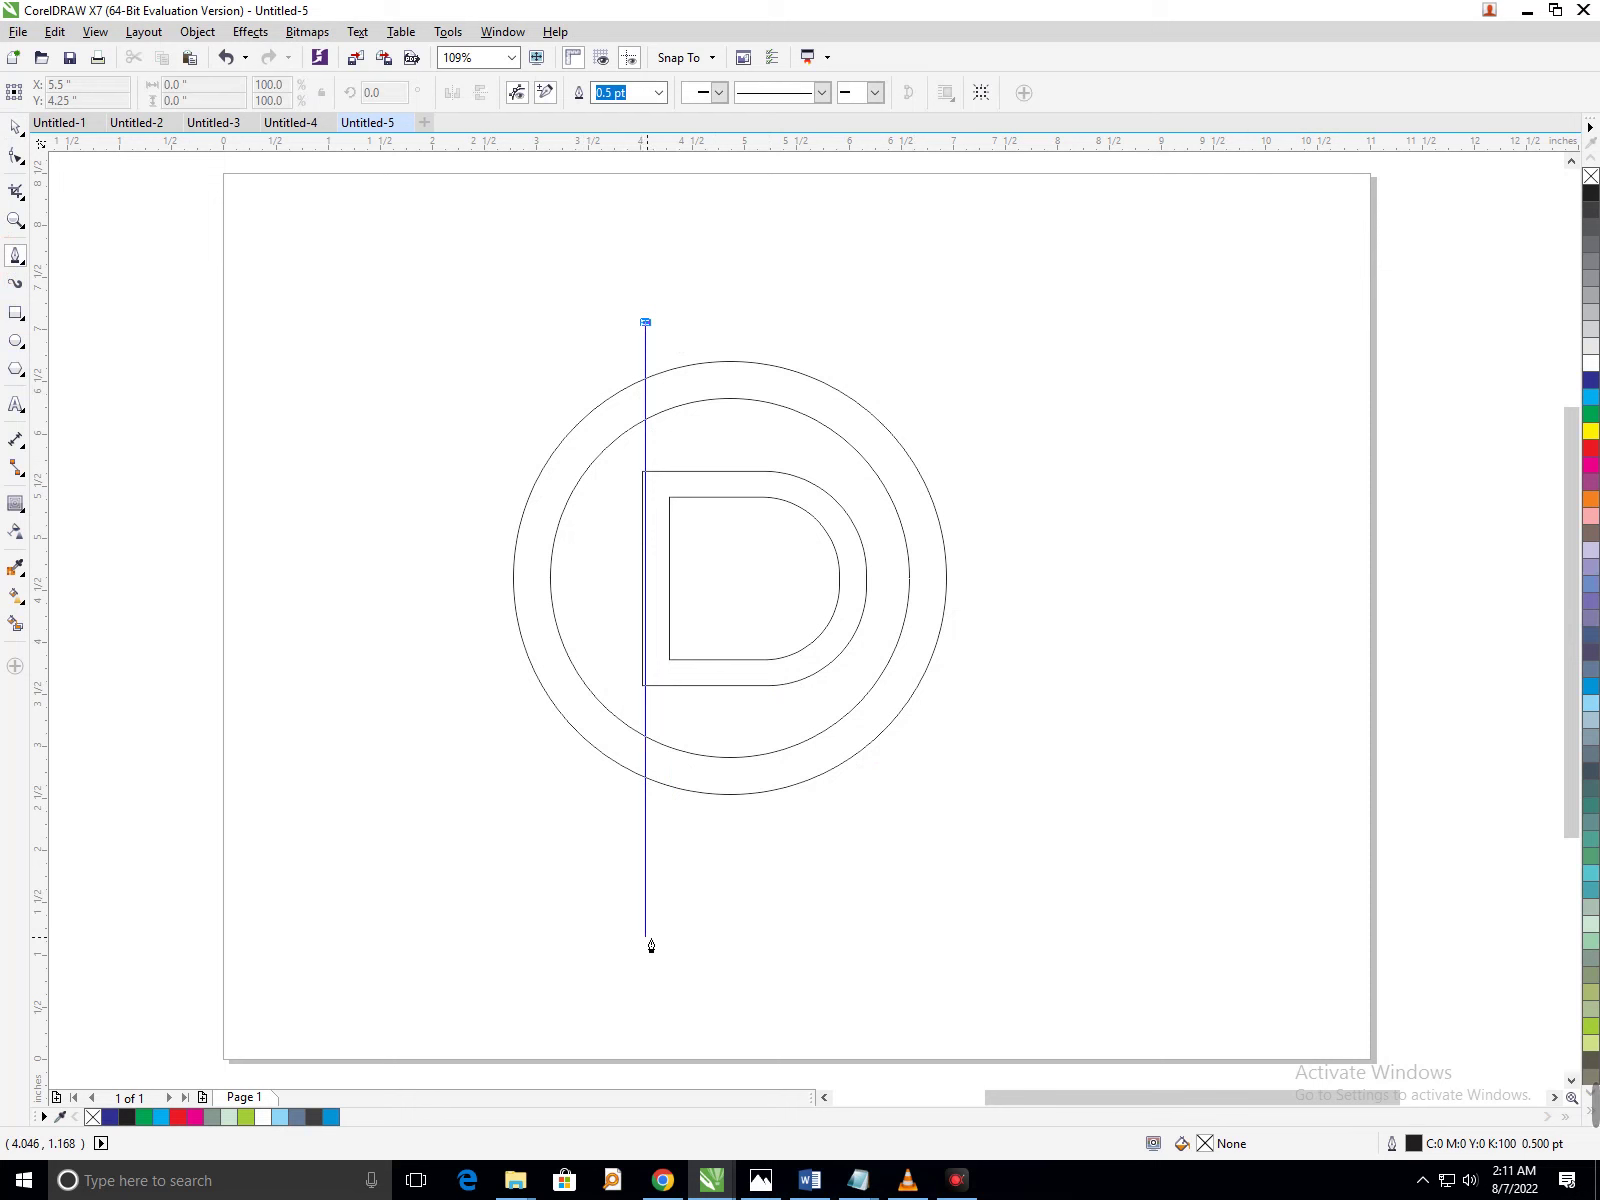
{"action": "double_click", "coordinate": [647, 942]}
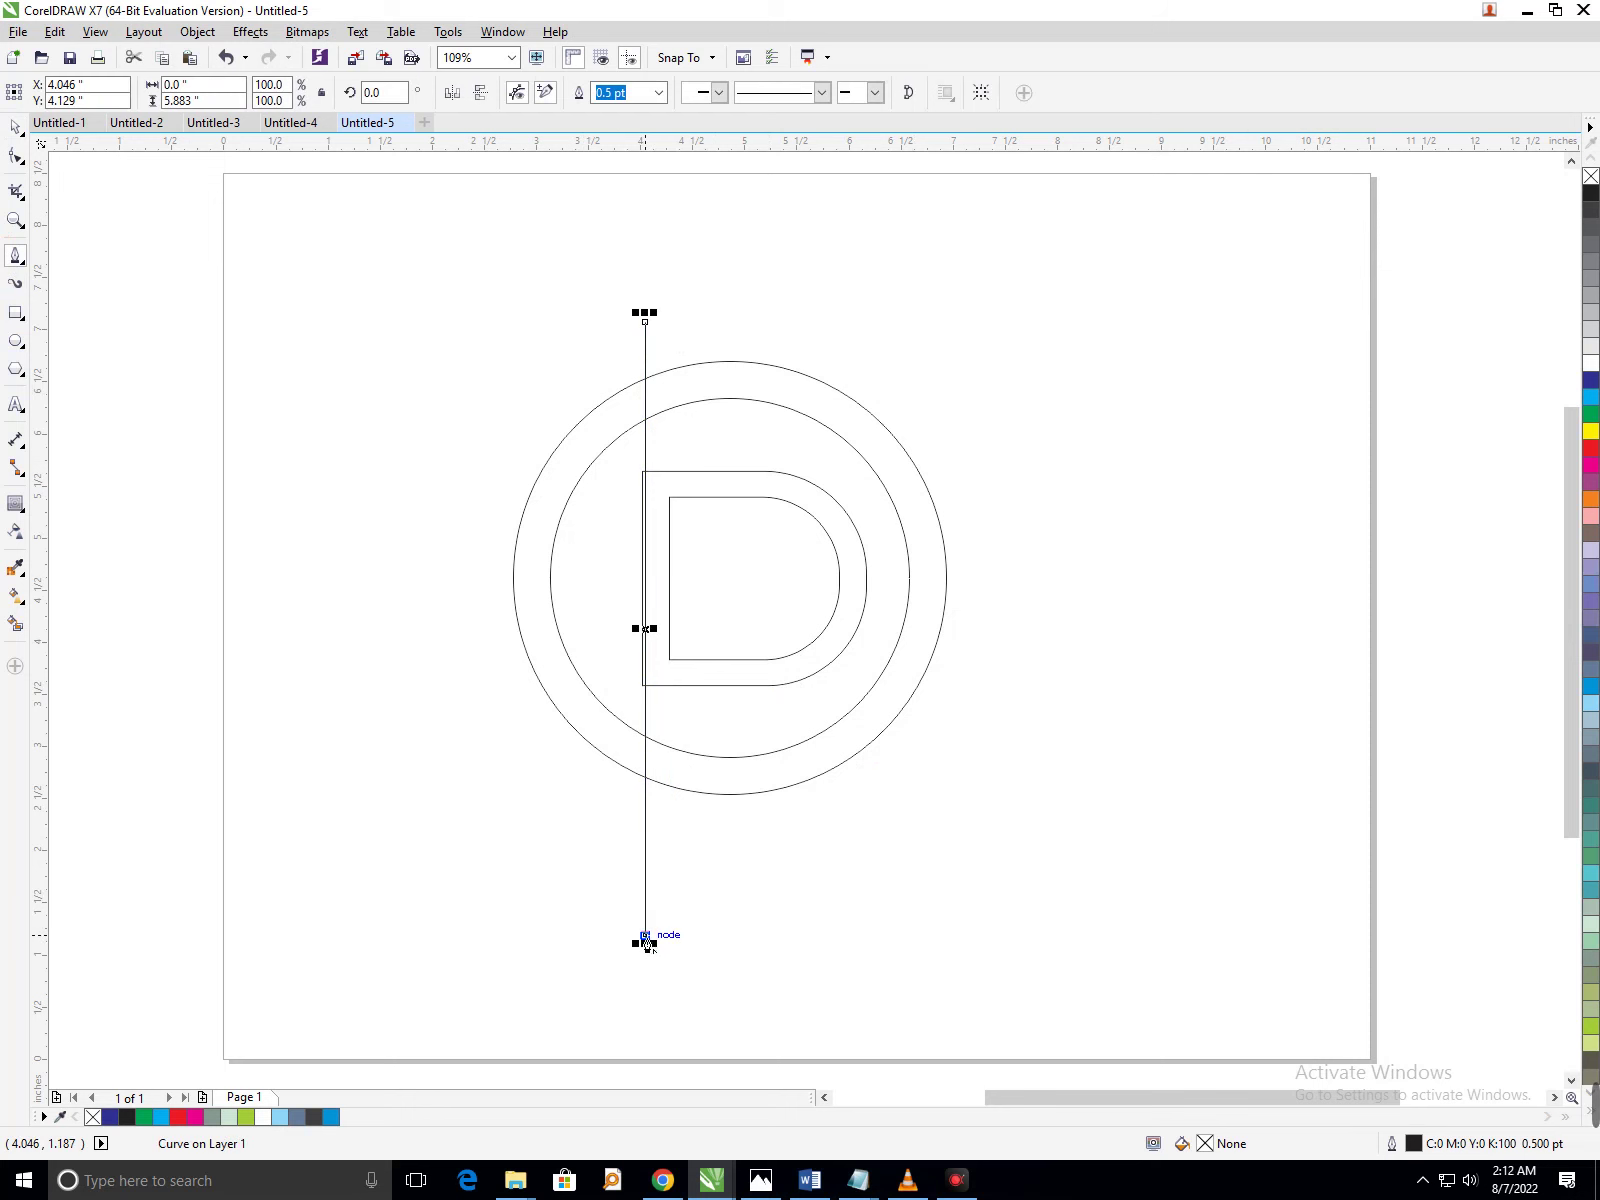
{"action": "left_click", "coordinate": [647, 942]}
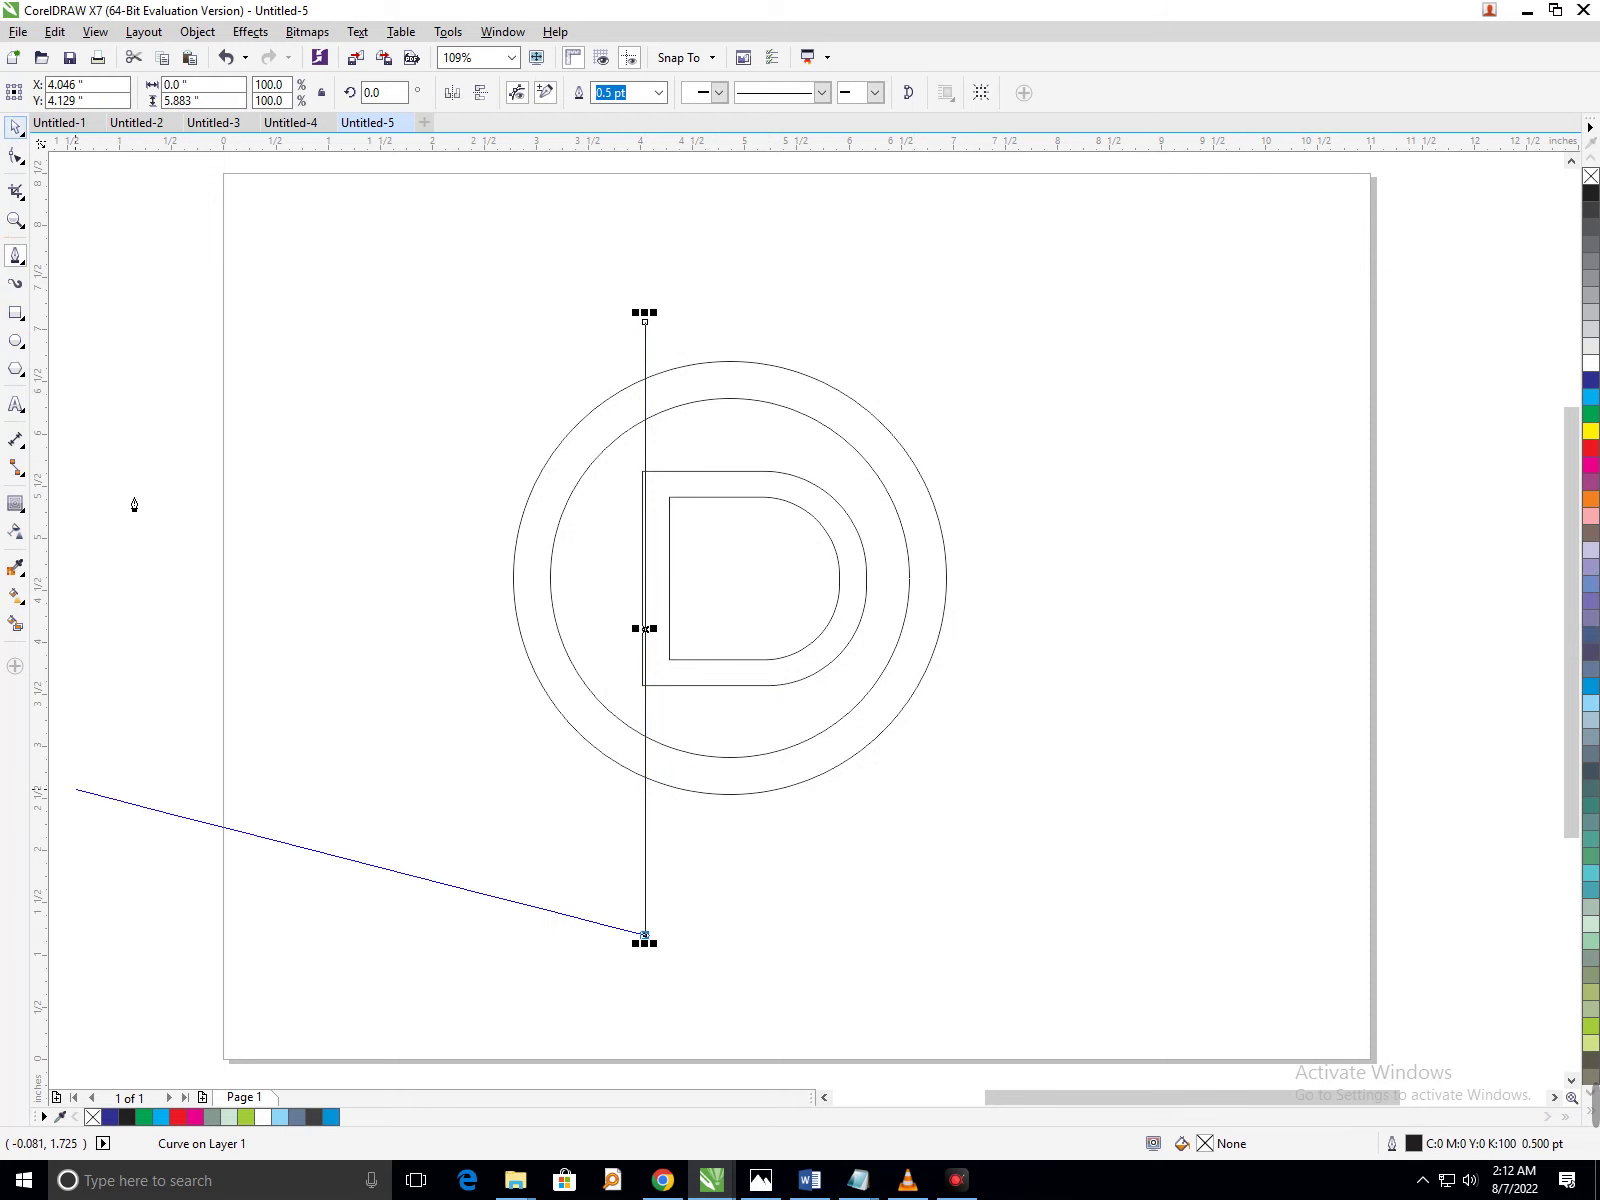
{"action": "left_click", "coordinate": [15, 126]}
{"action": "left_click", "coordinate": [280, 553]}
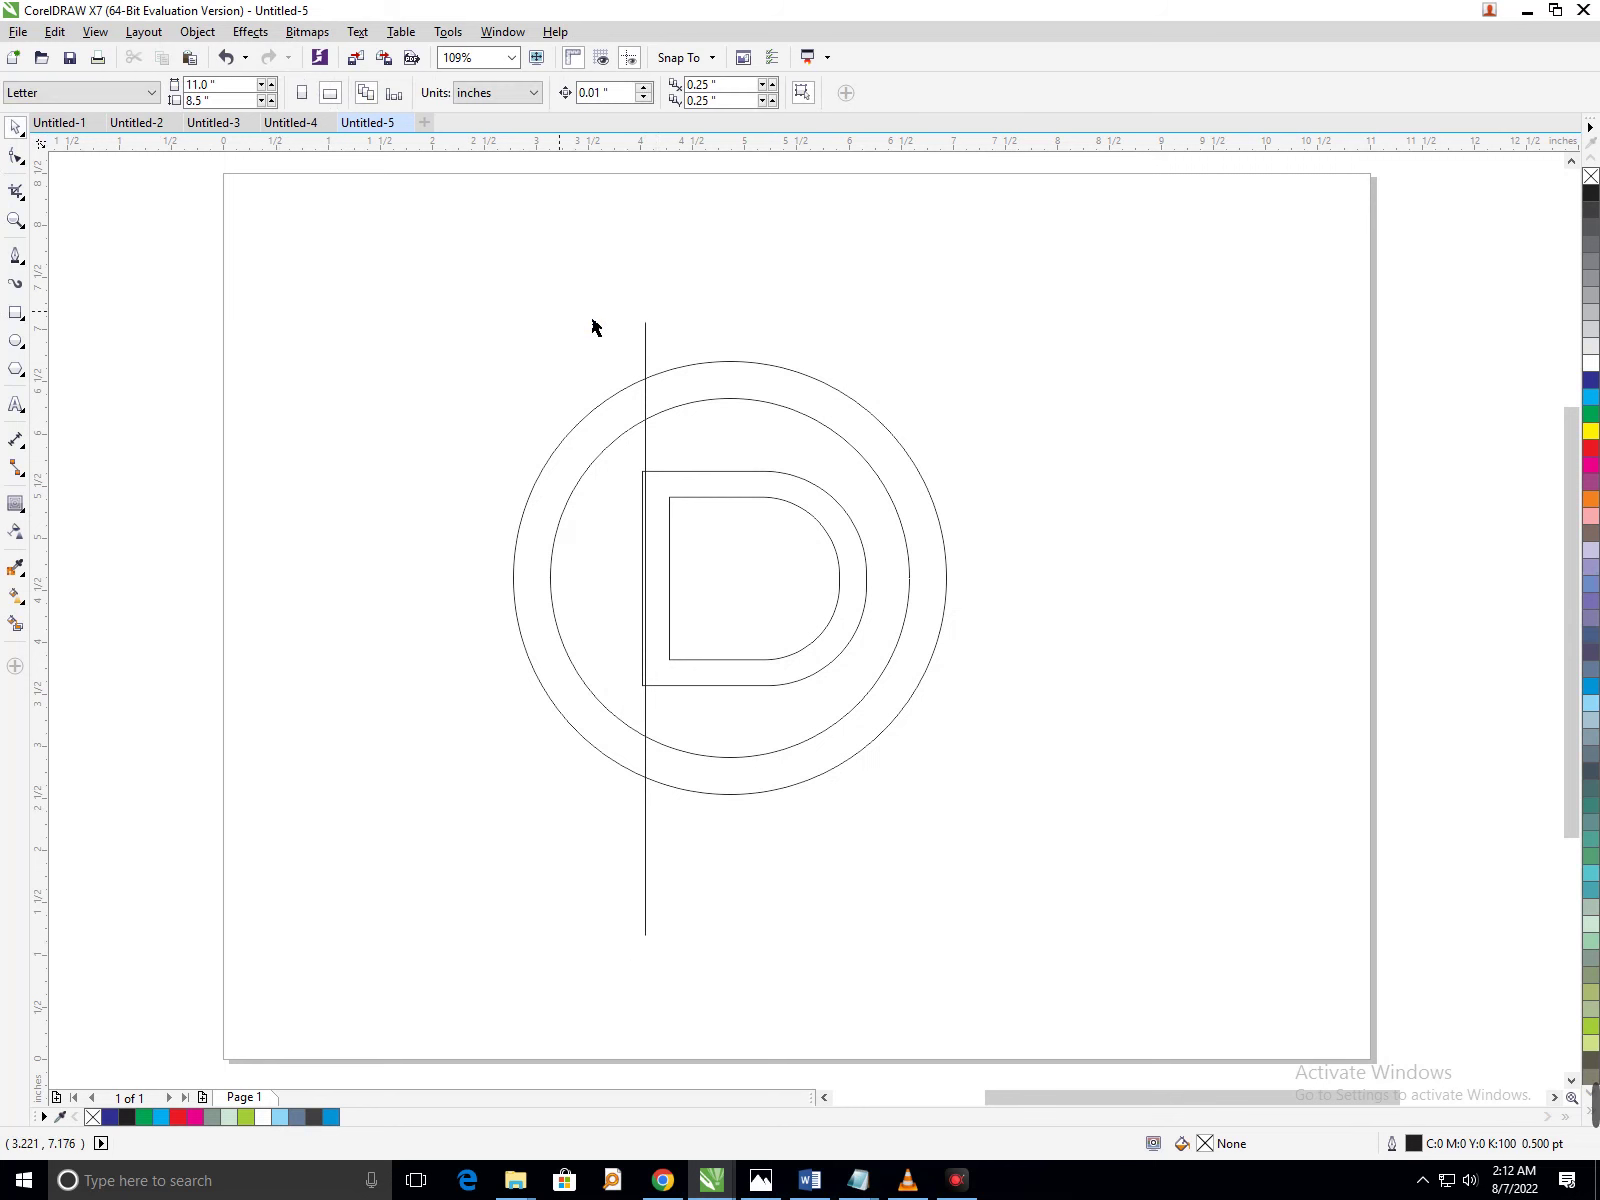
Align the vertical line with the outer D's left edge and place a copy along the inner D's left edge.
{"action": "left_click", "coordinate": [646, 347]}
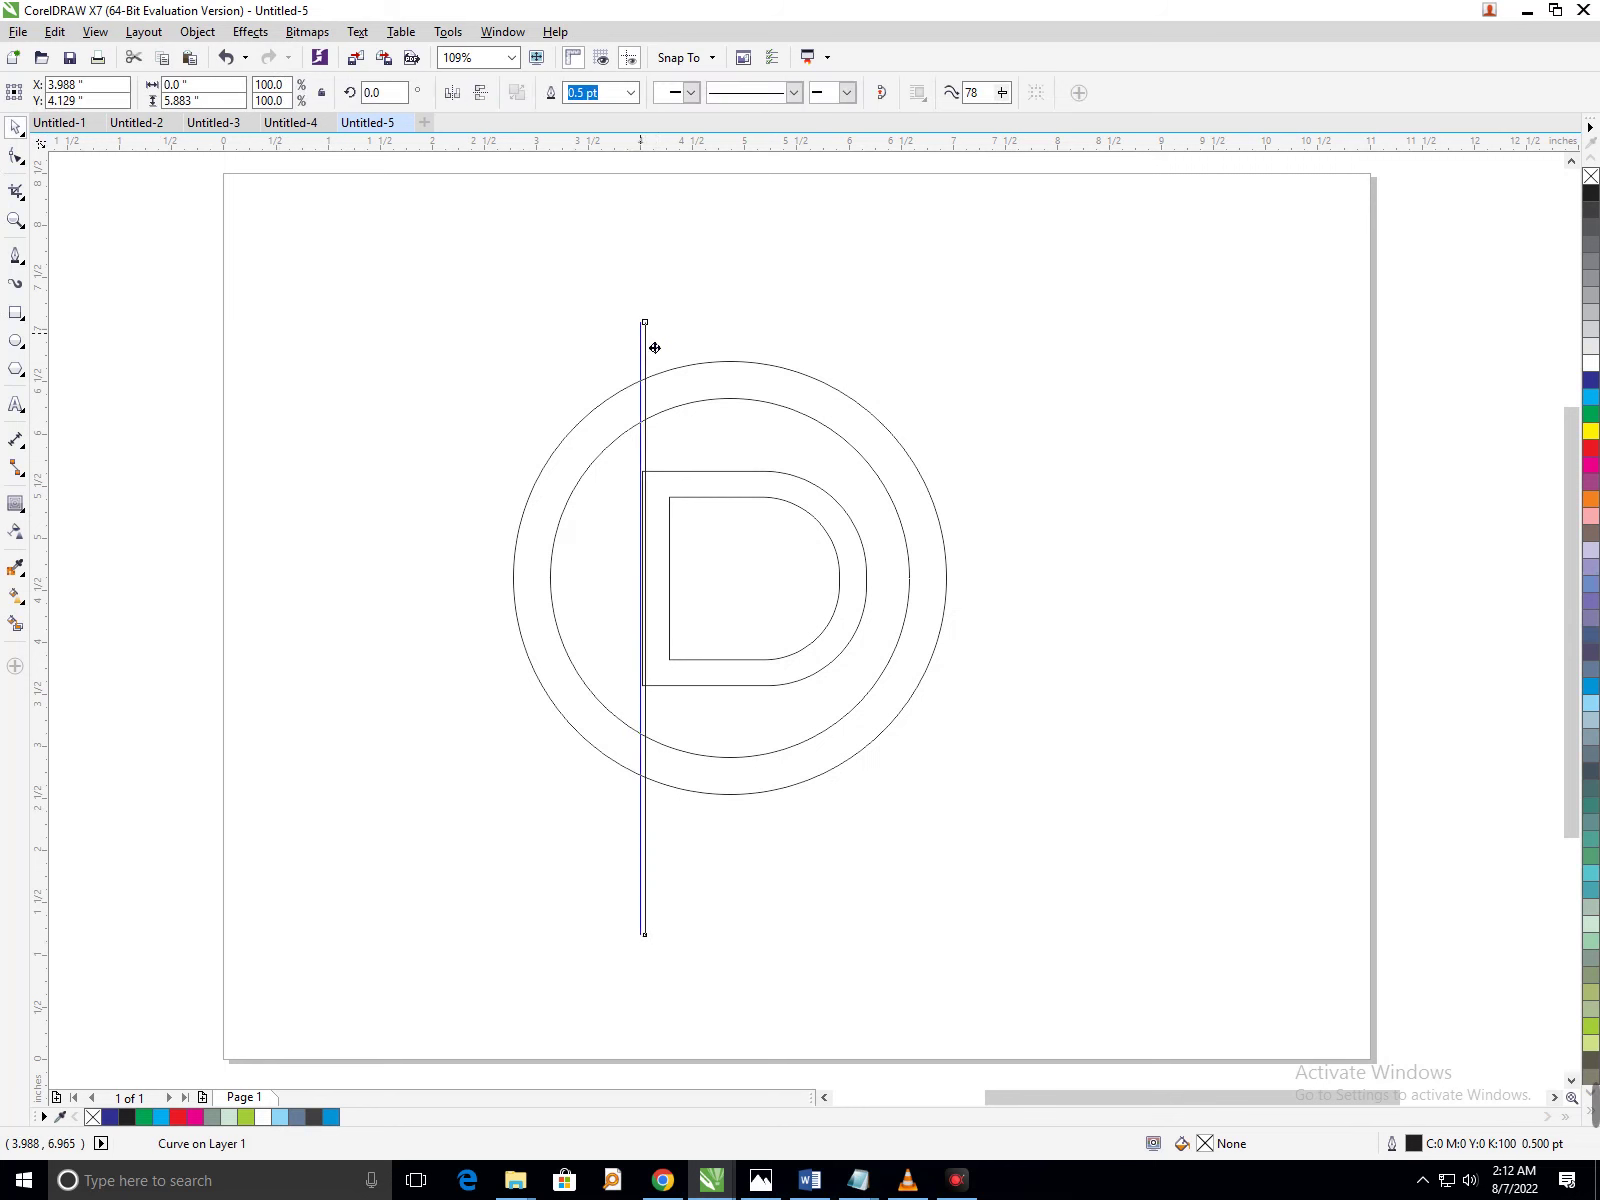
{"action": "left_click_drag", "start_coordinate": [654, 347], "coordinate": [650, 347]}
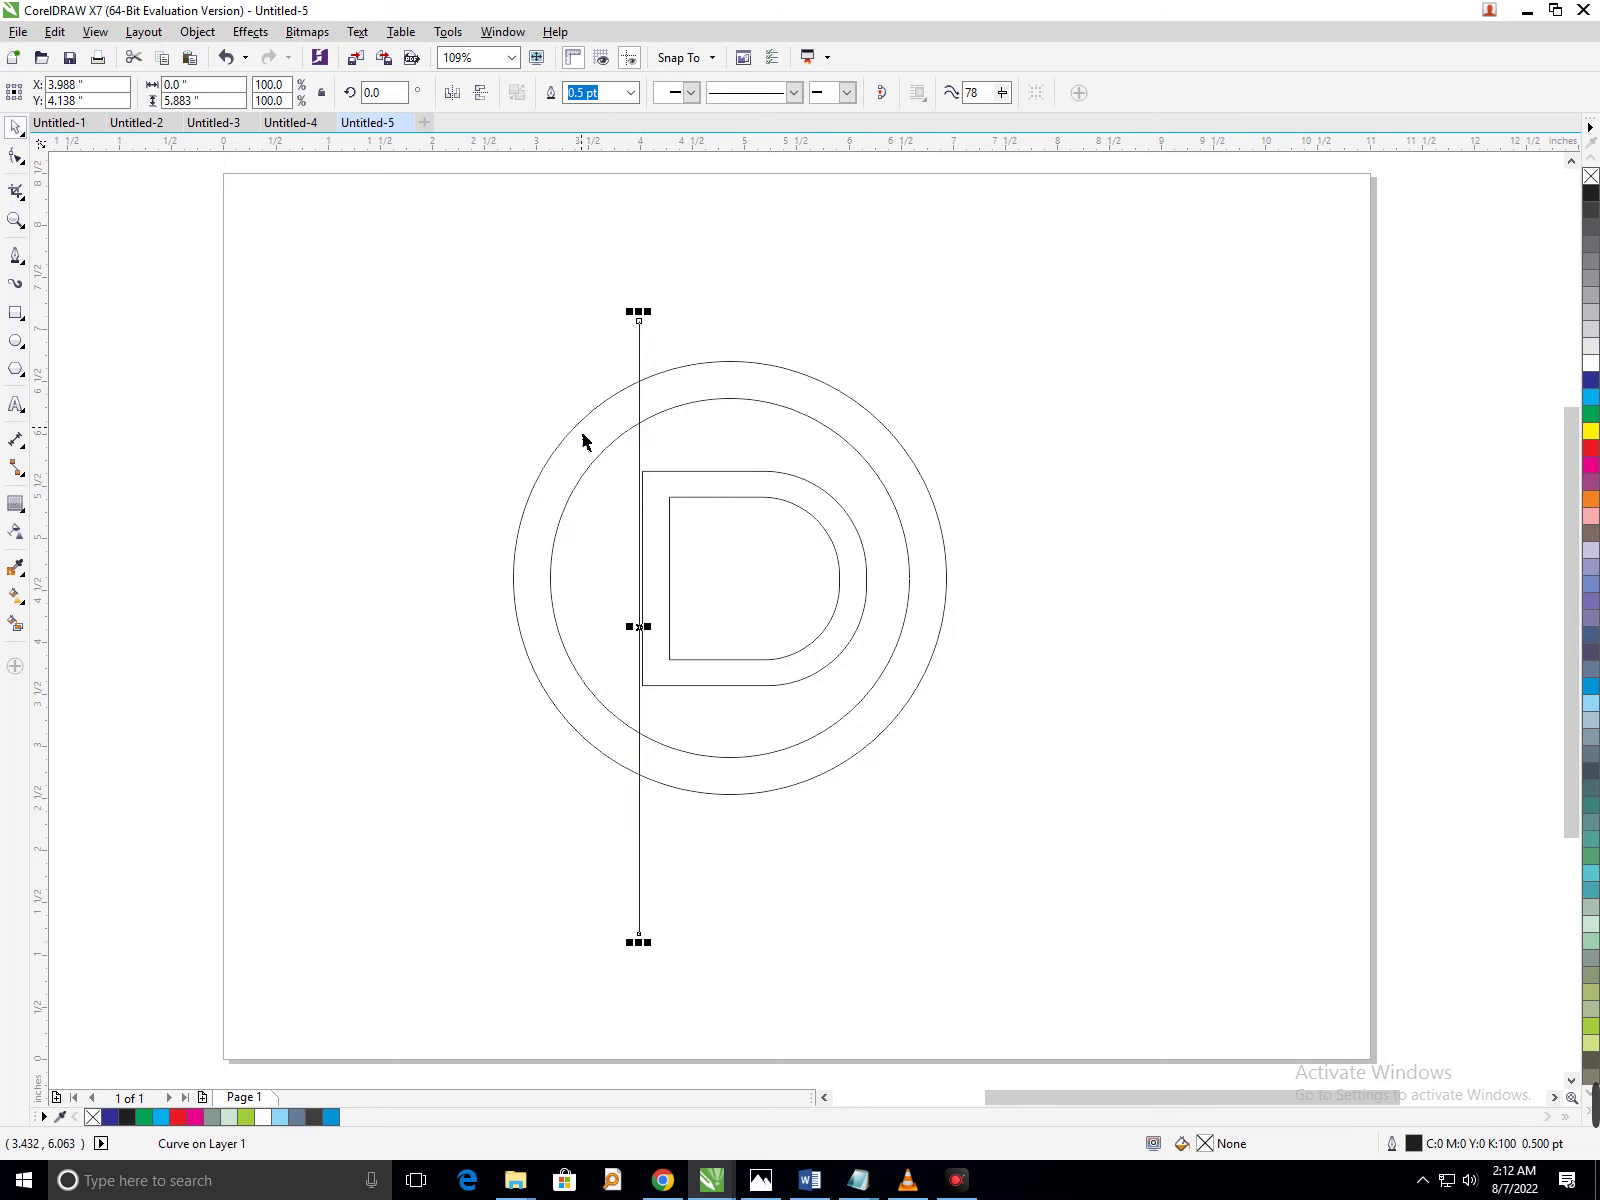
{"action": "left_click_drag", "start_coordinate": [583, 440], "coordinate": [596, 443]}
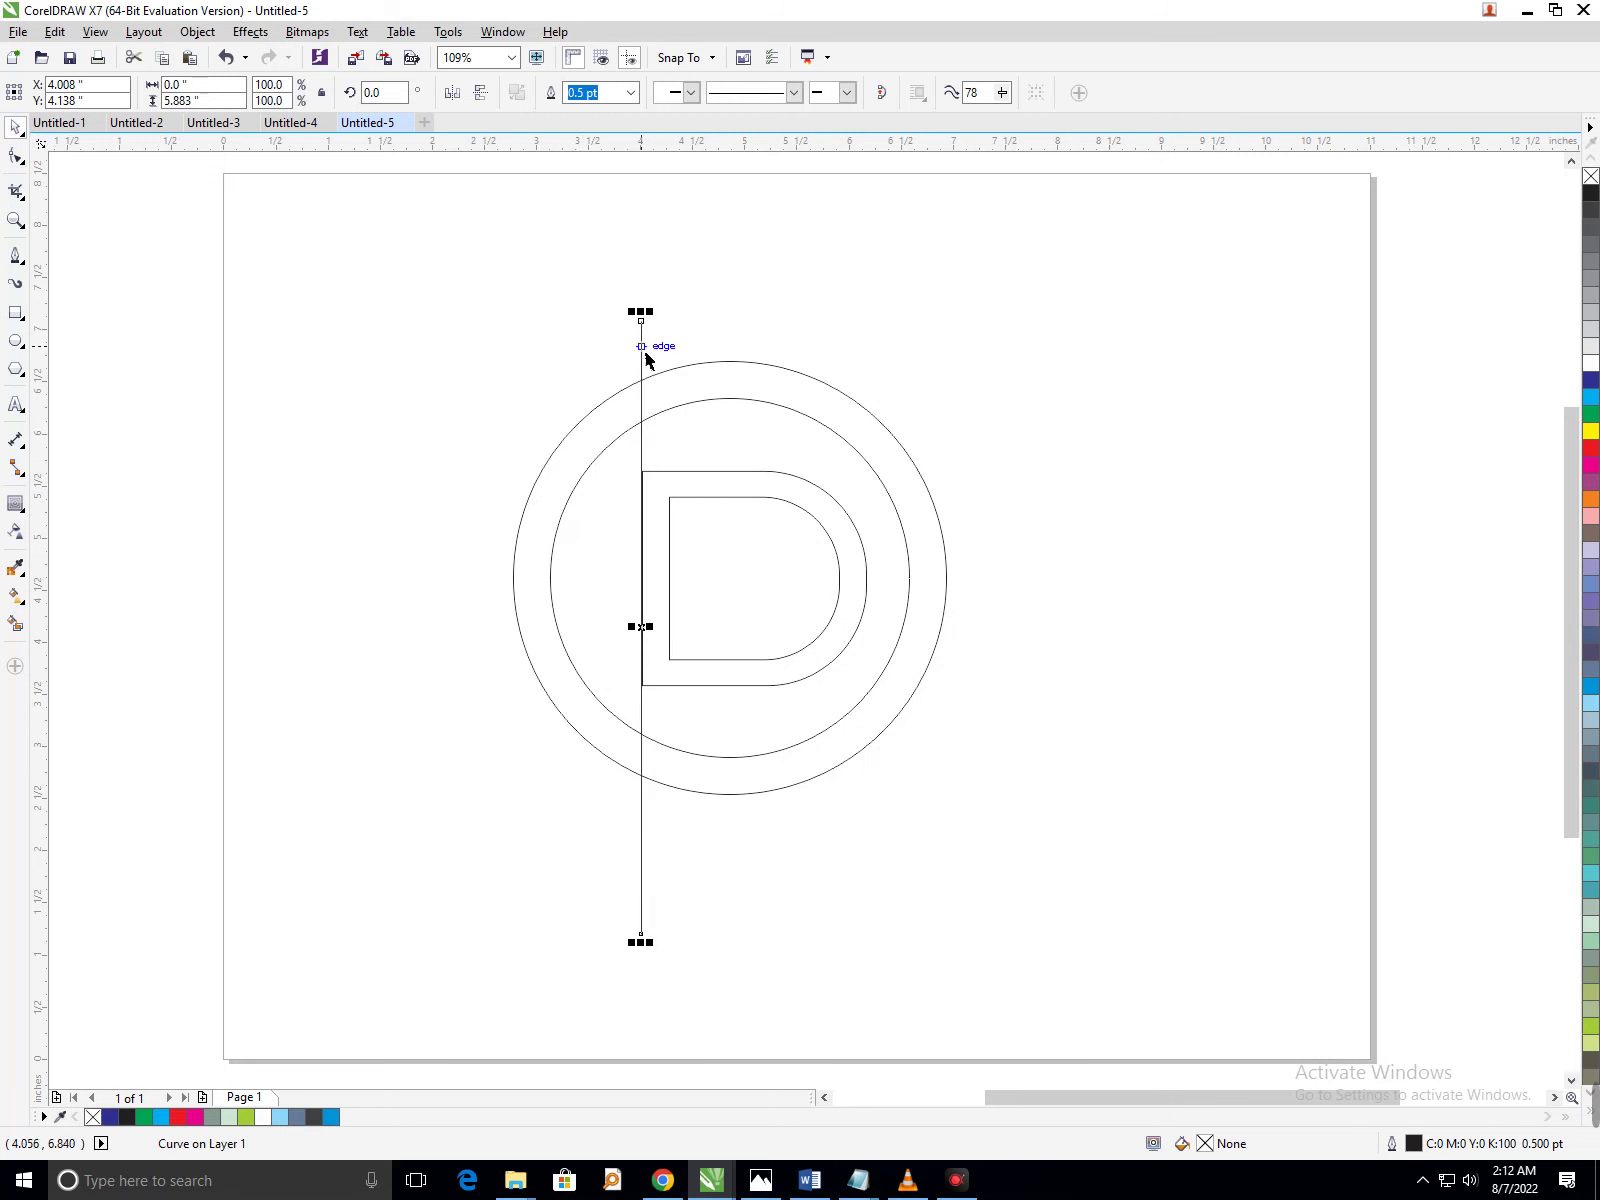
{"action": "left_click_drag", "start_coordinate": [646, 354], "coordinate": [685, 366]}
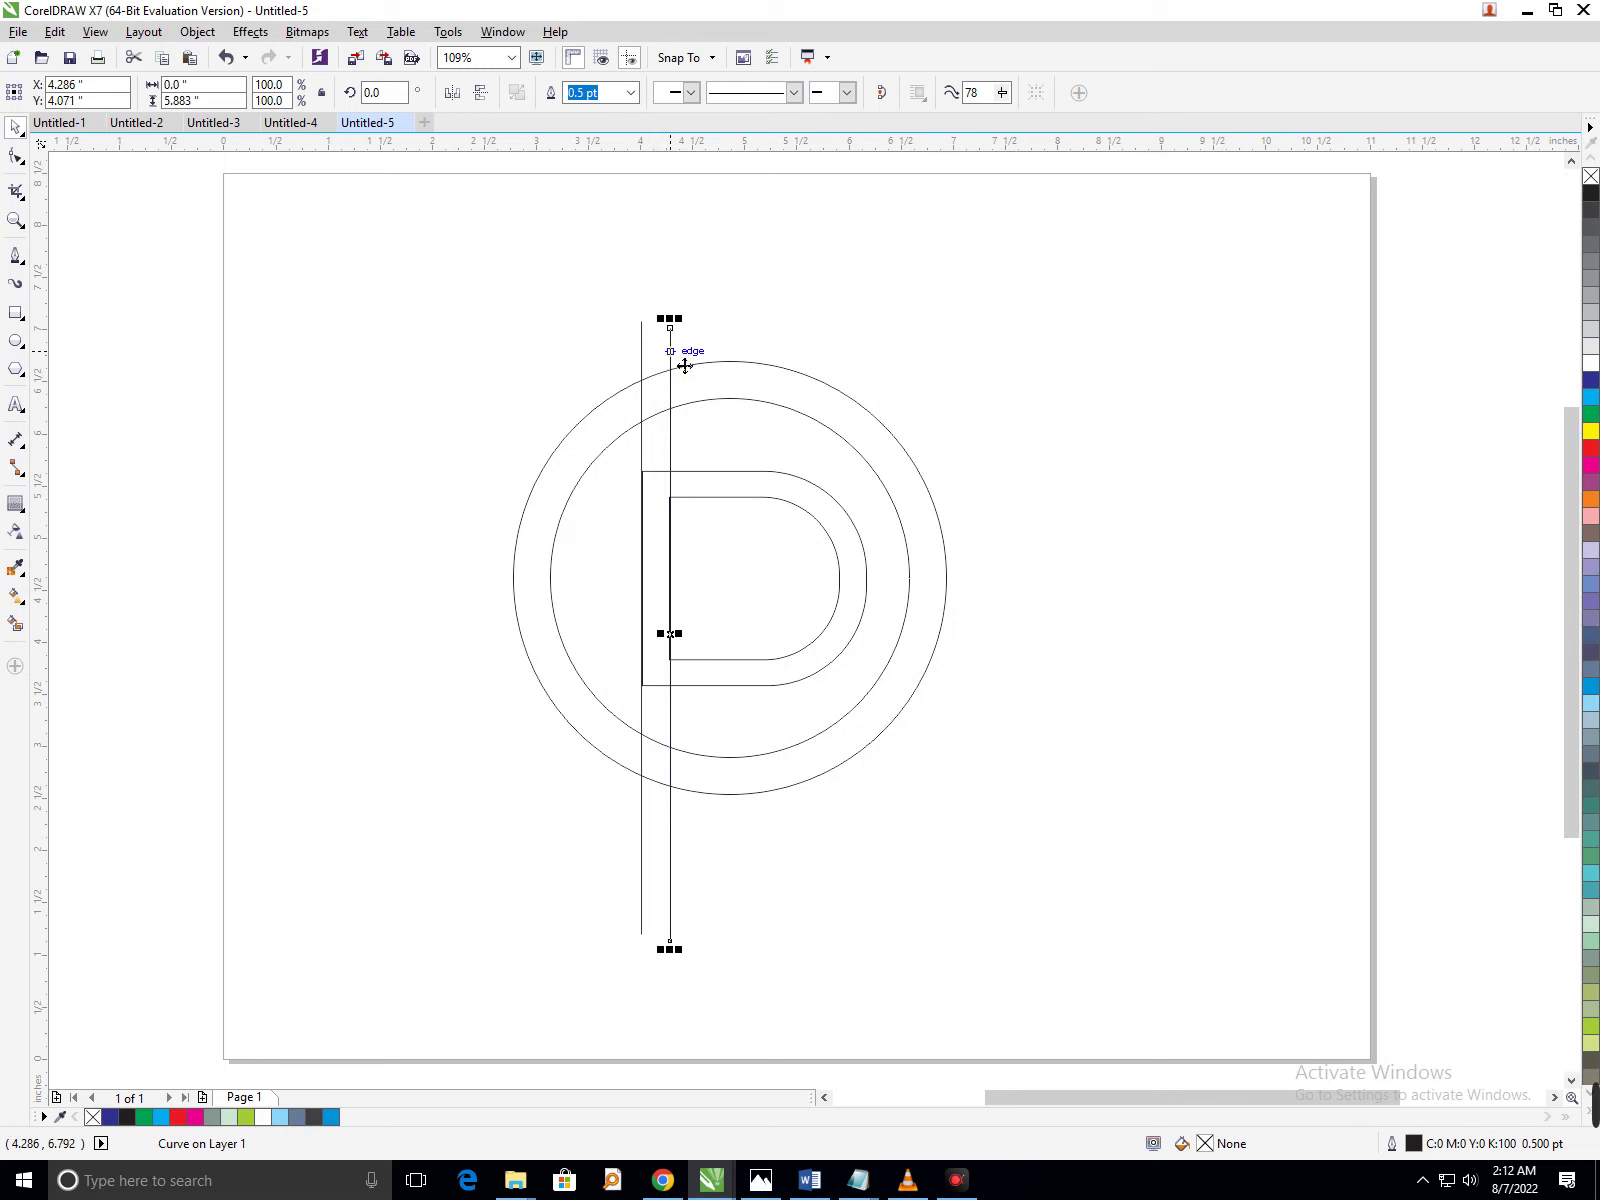
{"action": "left_click", "coordinate": [667, 346]}
{"action": "left_click", "coordinate": [678, 357]}
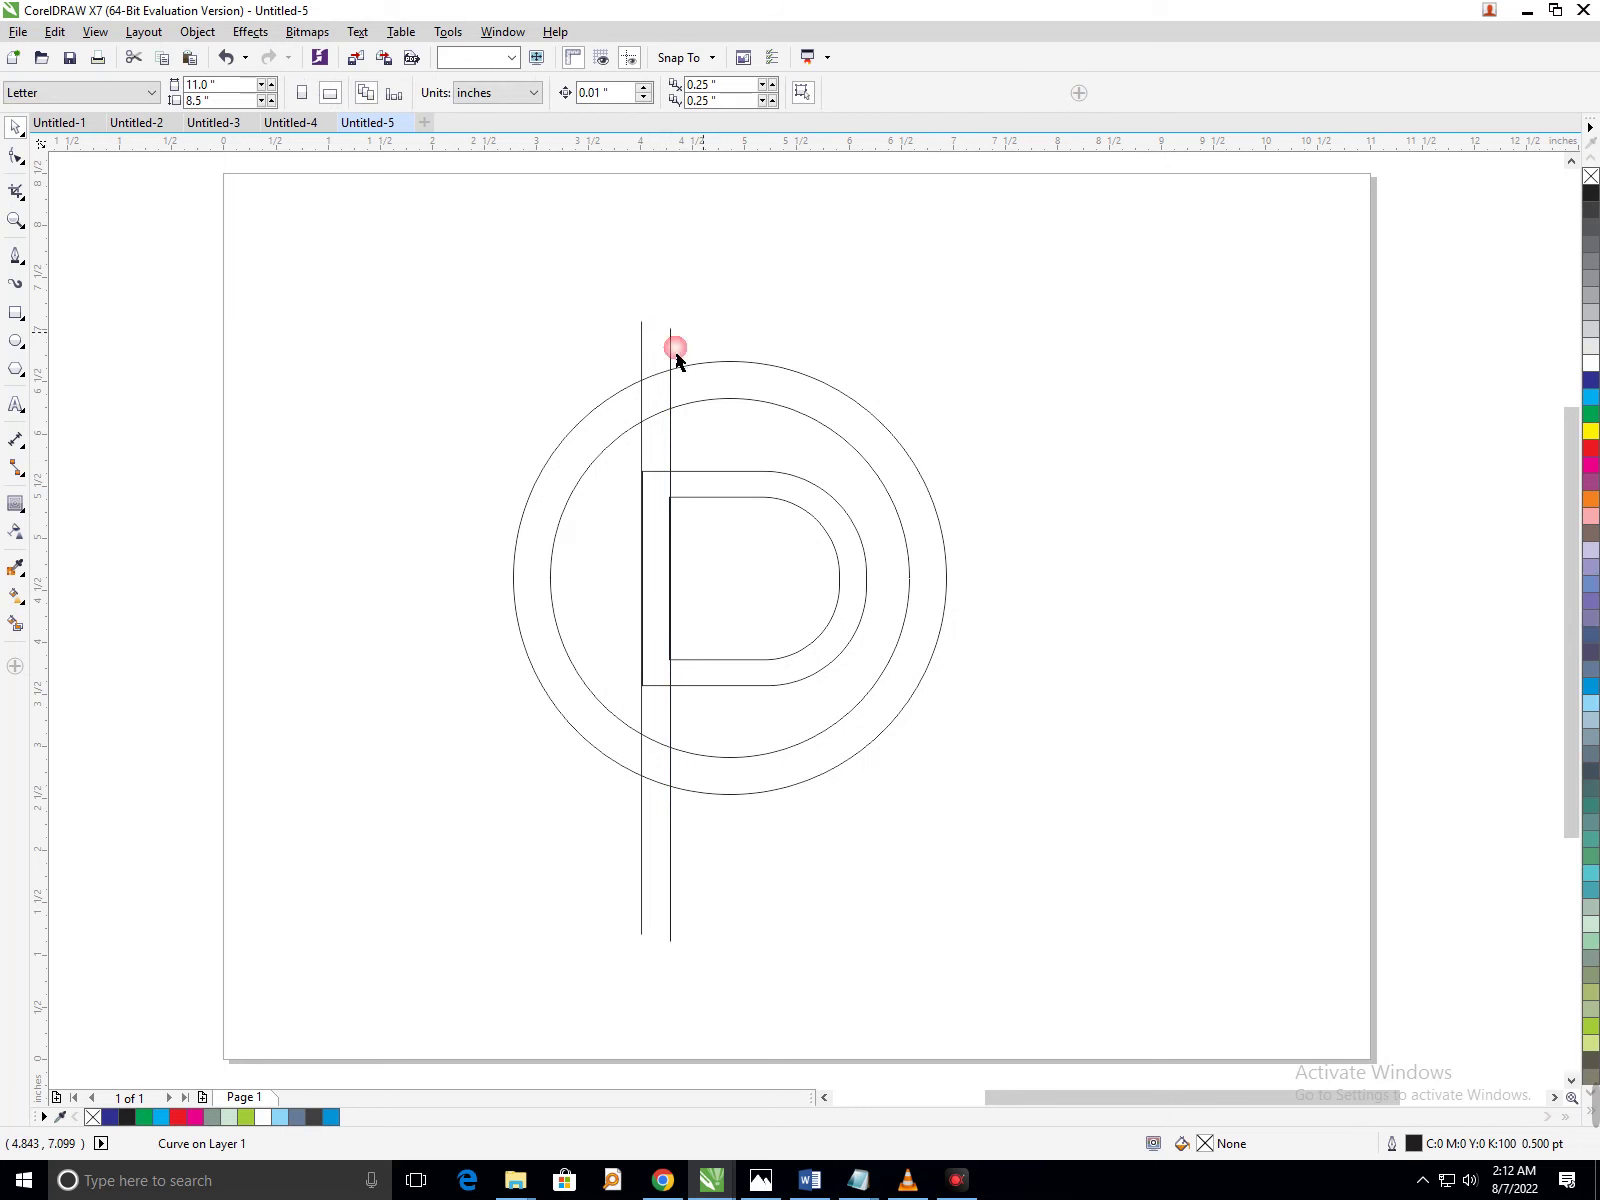
Select both vertical lines and move them right until the right-hand line passes through the circles' centre.
{"action": "left_click", "coordinate": [680, 357]}
{"action": "left_click", "coordinate": [644, 362], "text": "shift"}
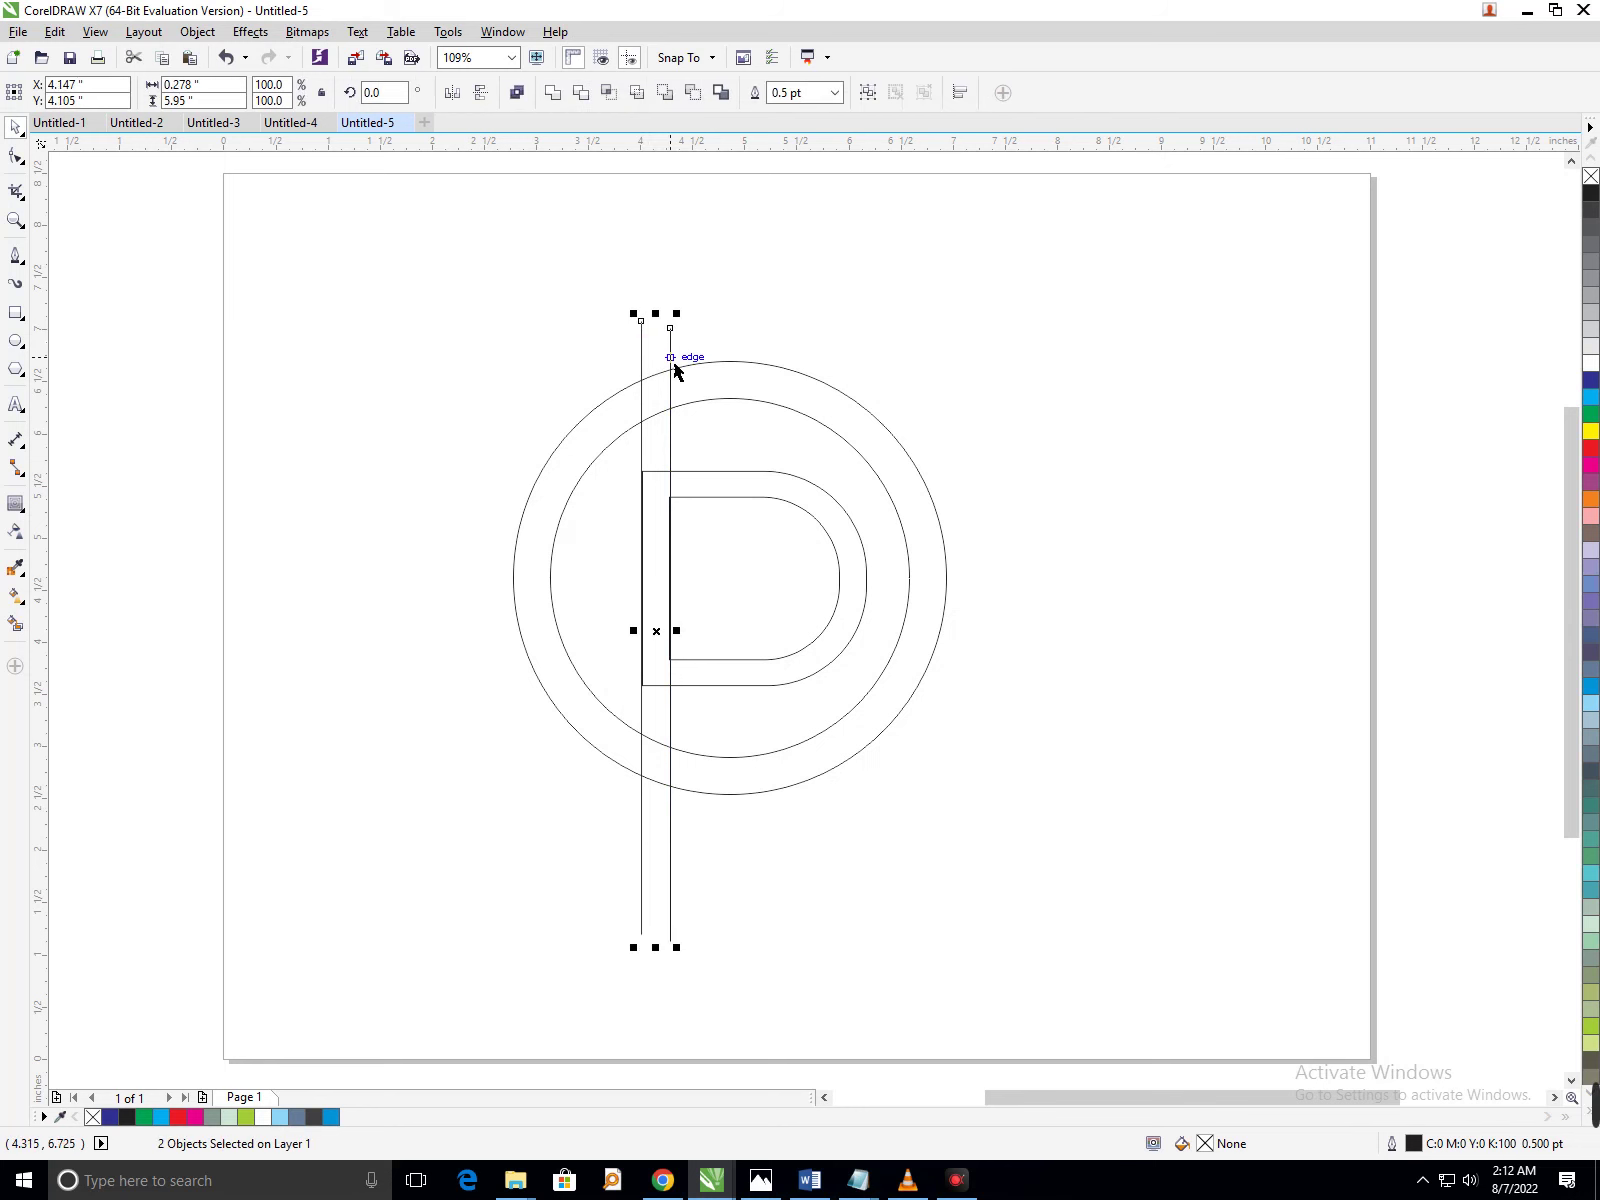
{"action": "left_click_drag", "start_coordinate": [686, 352], "coordinate": [743, 345]}
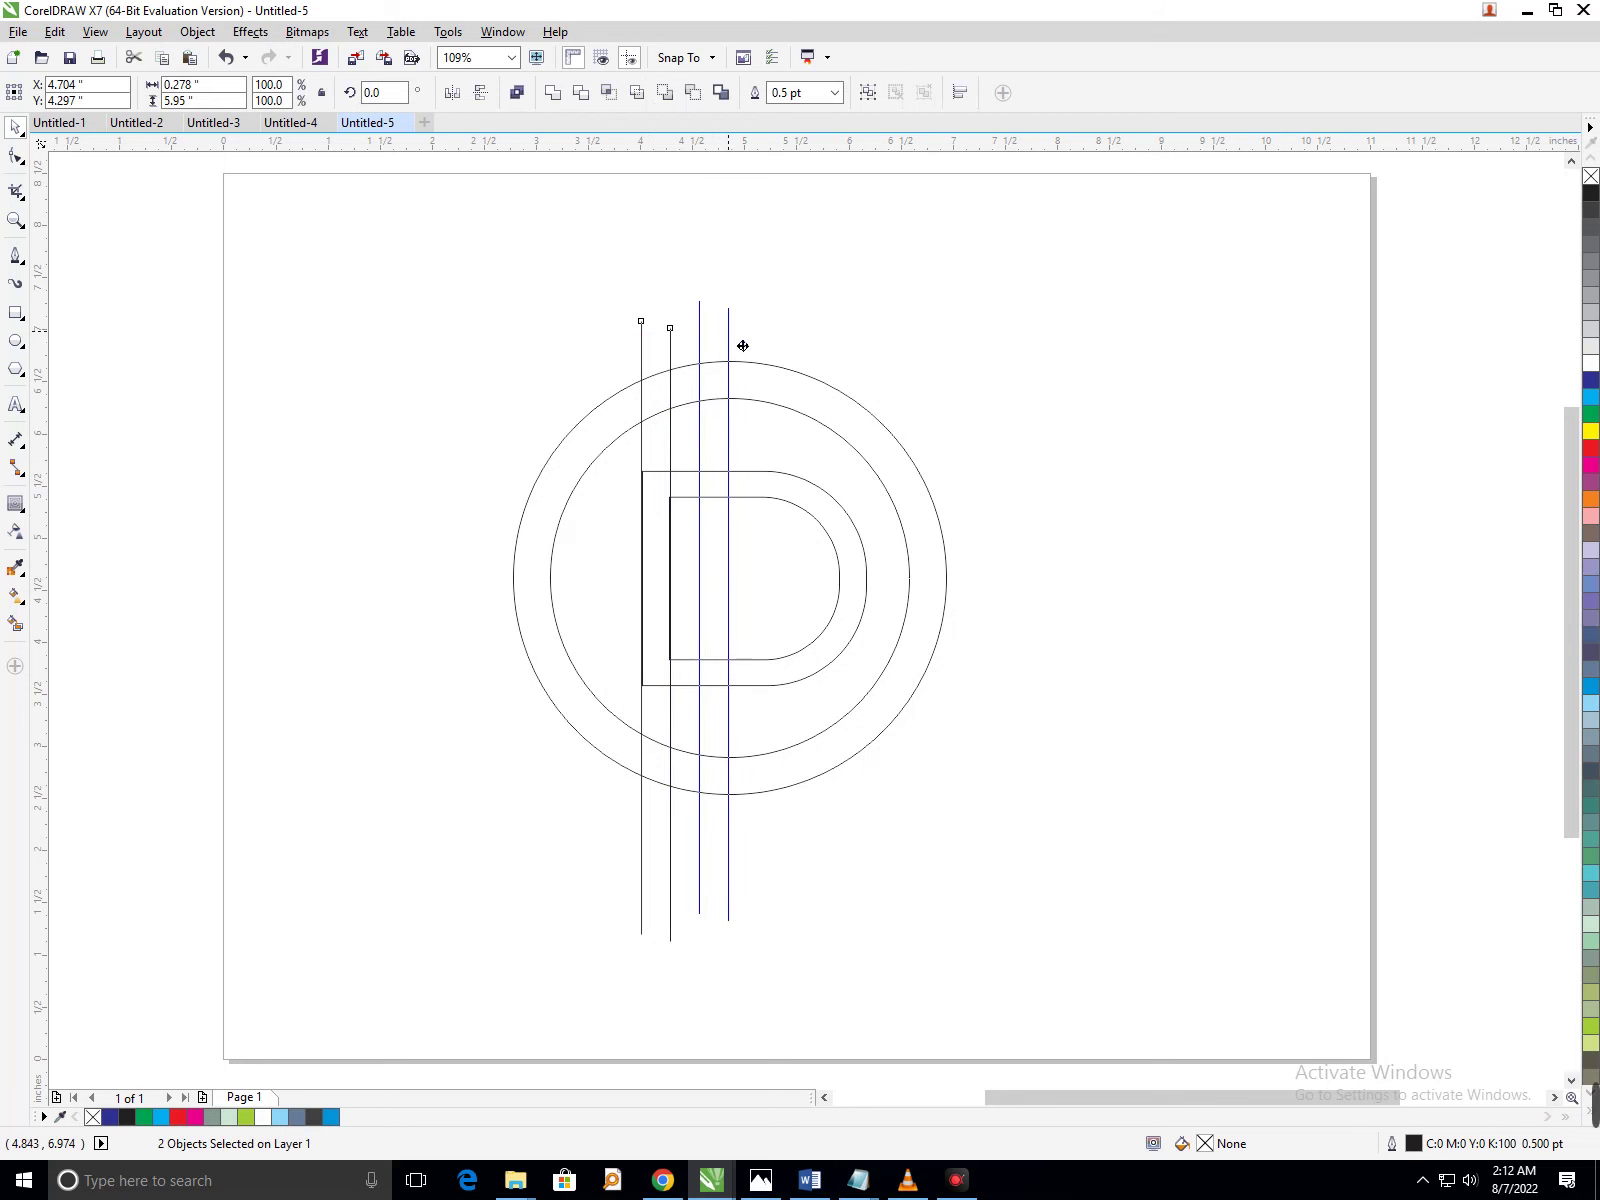
{"action": "left_click_drag", "start_coordinate": [743, 345], "coordinate": [743, 345]}
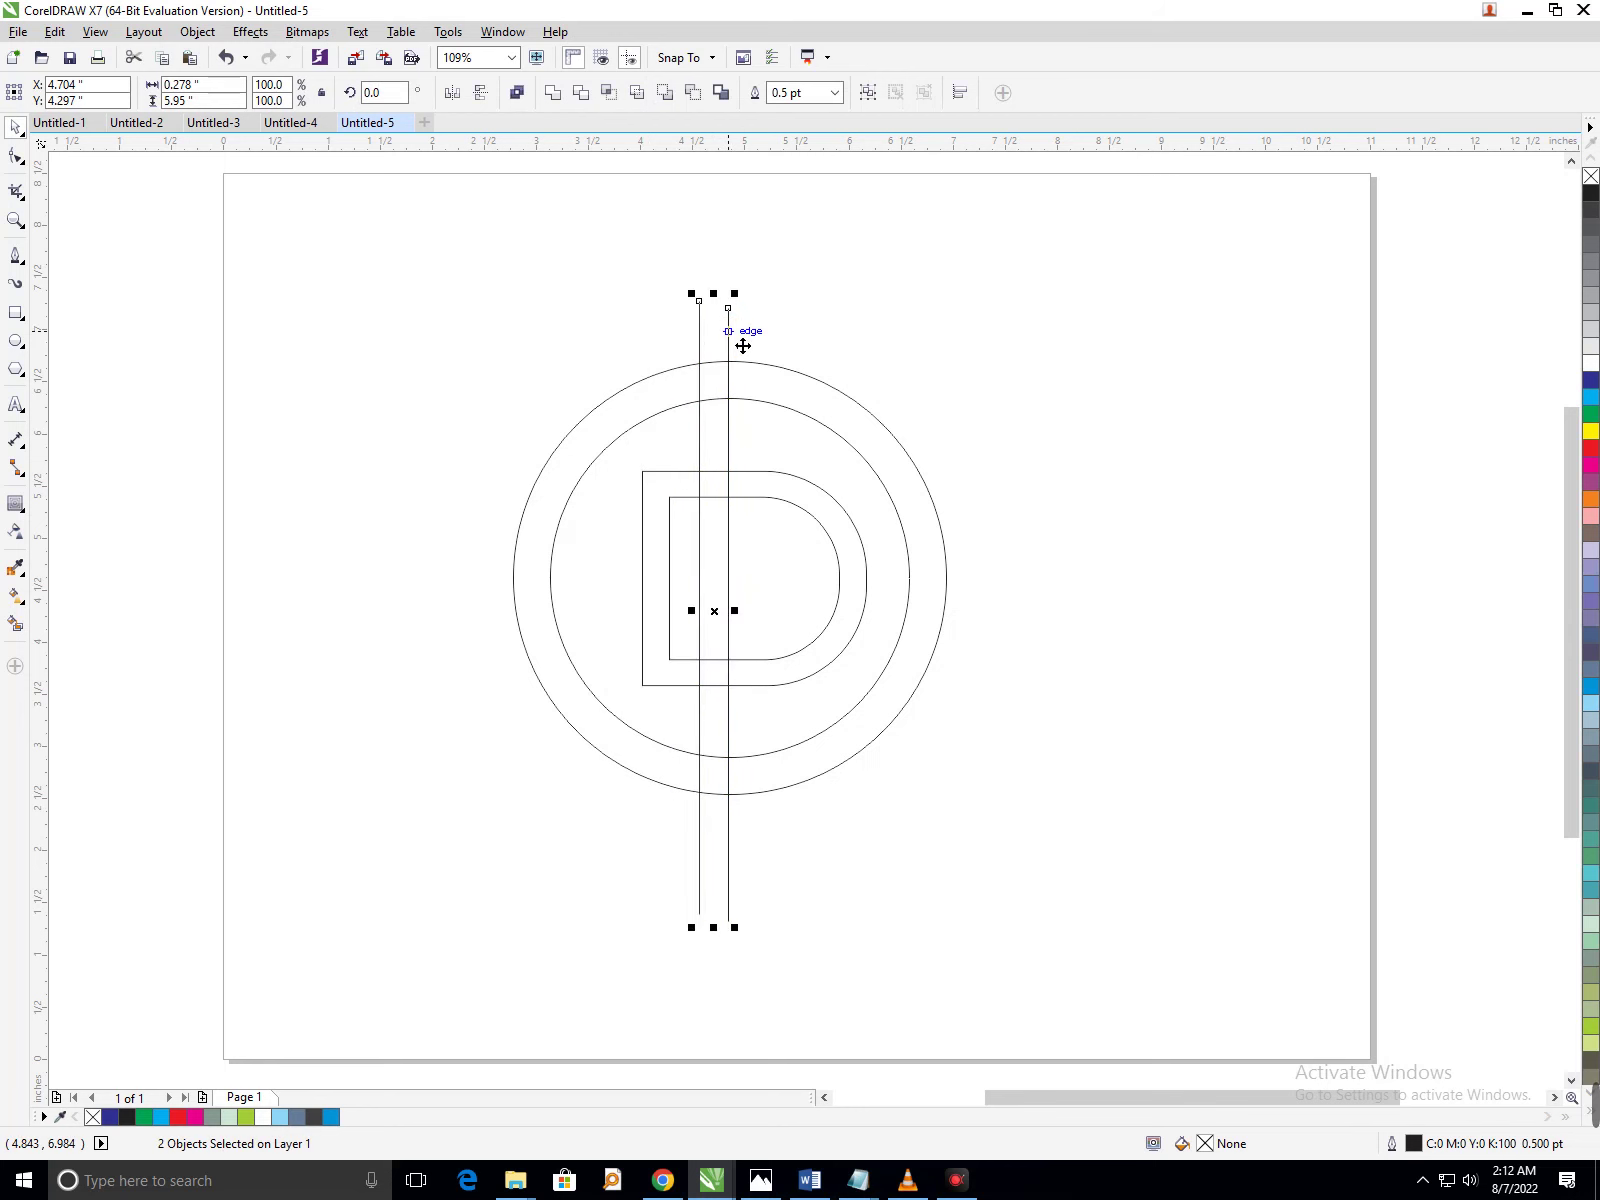
Create two horizontal copies of the line pair, rotated 270°, stacked one above the other across the middle of the circles.
{"action": "left_click", "coordinate": [740, 346]}
{"action": "left_click_drag", "start_coordinate": [739, 934], "coordinate": [502, 580]}
{"action": "left_click", "coordinate": [488, 632]}
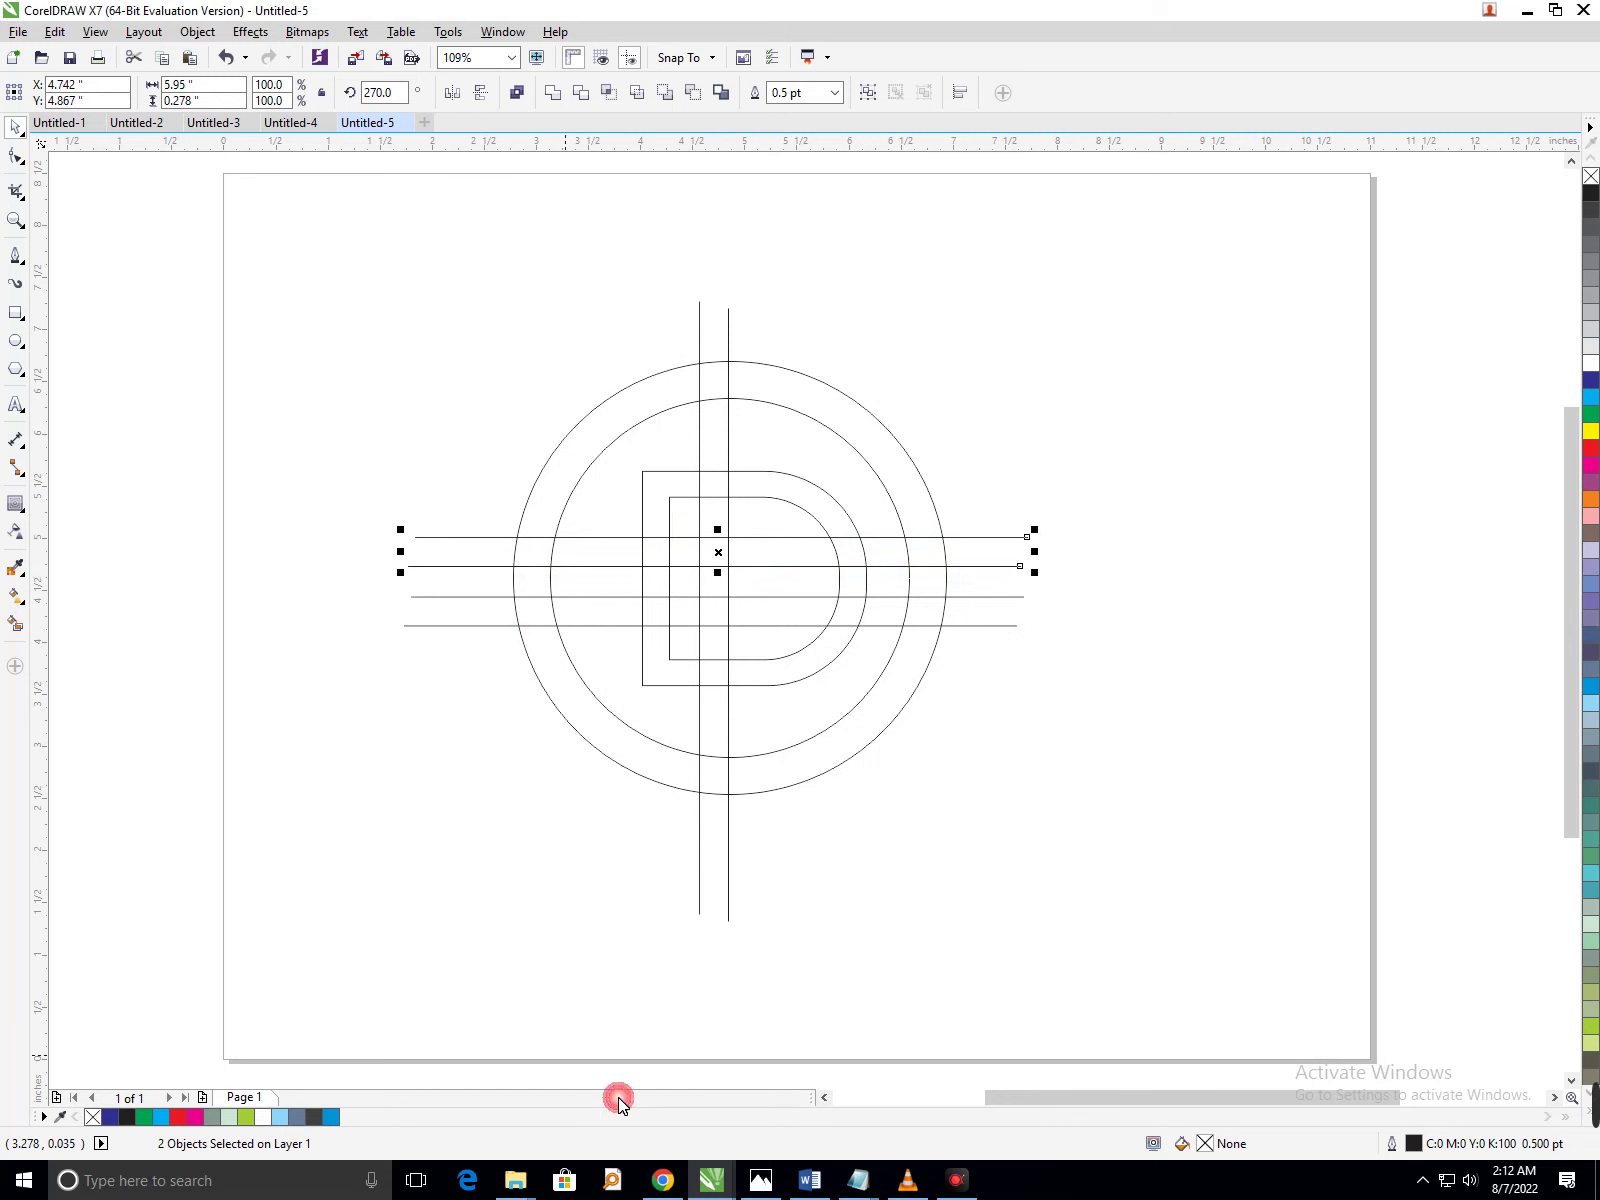
{"action": "key", "text": "Escape"}
Draw a short slanted Pen line, about 0.65 by 0.16 inches, across the ring's upper-right side.
{"action": "left_click", "coordinate": [15, 255]}
{"action": "left_click", "coordinate": [880, 508]}
{"action": "double_click", "coordinate": [950, 490]}
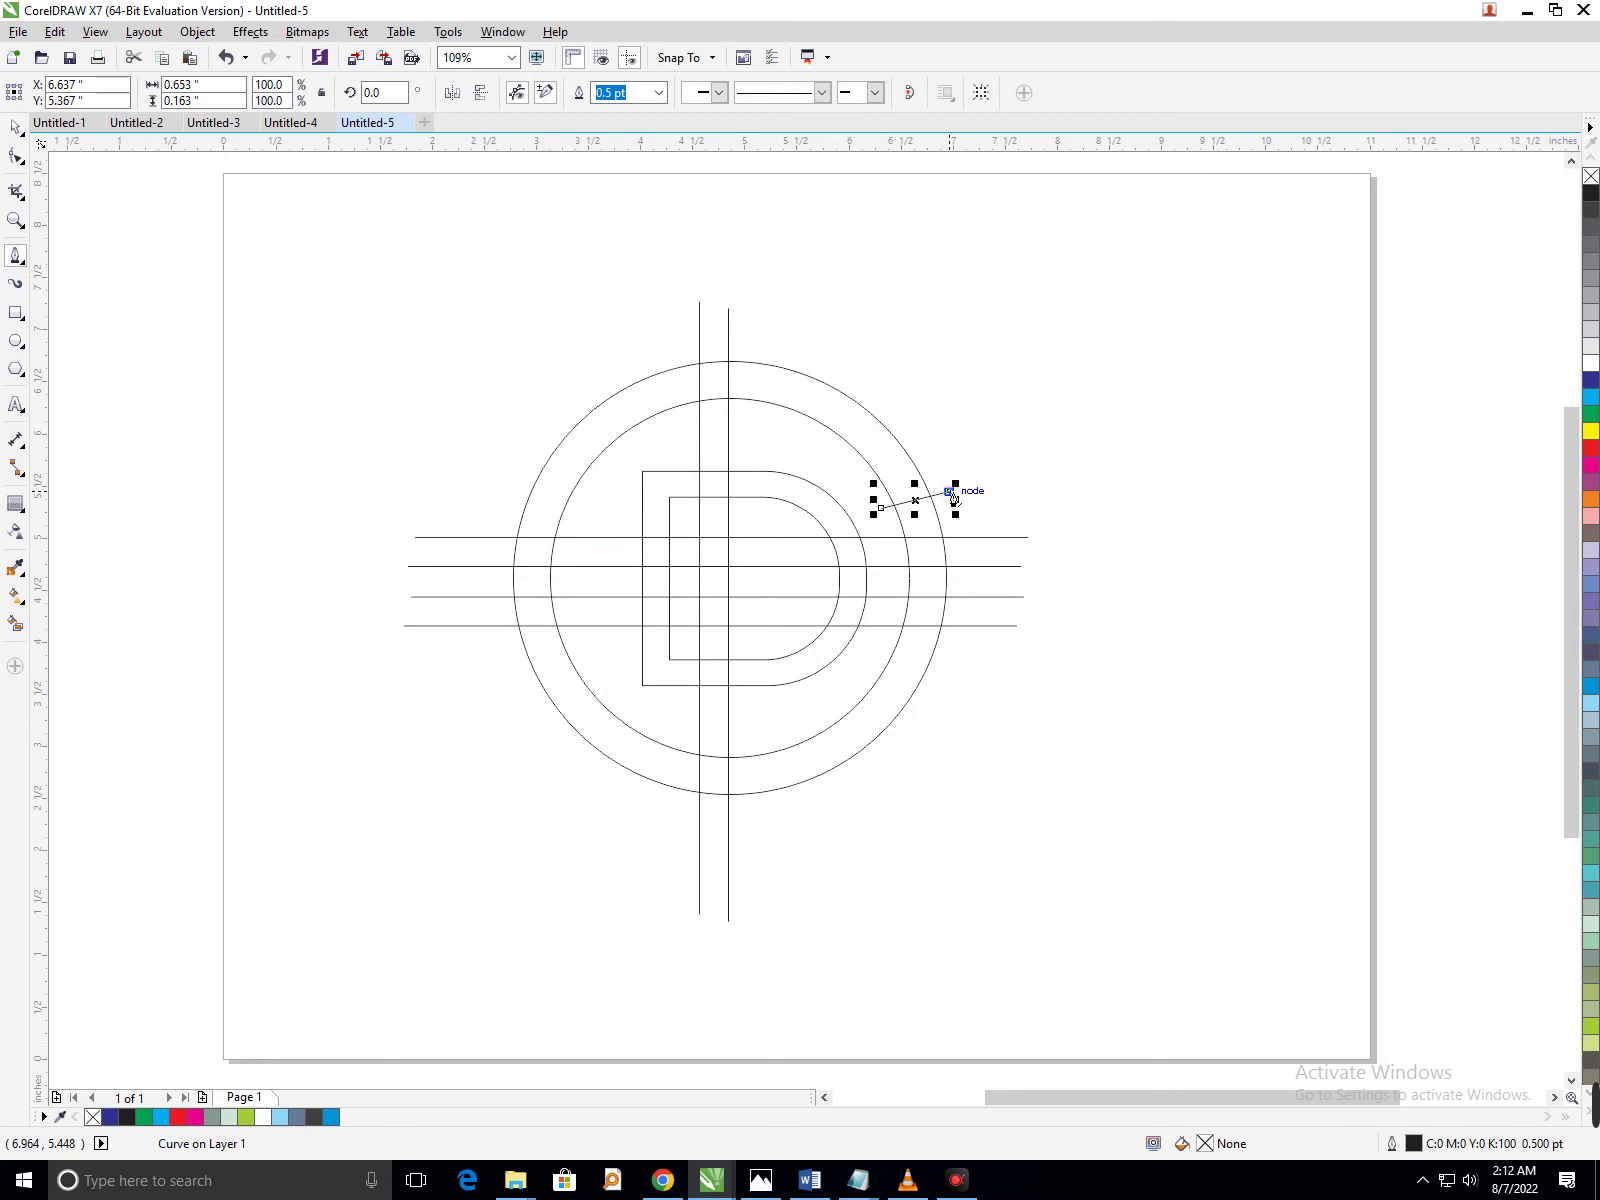
Use Smart Fill on the ring's upper-right and upper-left segments and colour both dark blue (C100 M100 Y0 K0).
{"action": "left_click", "coordinate": [15, 623]}
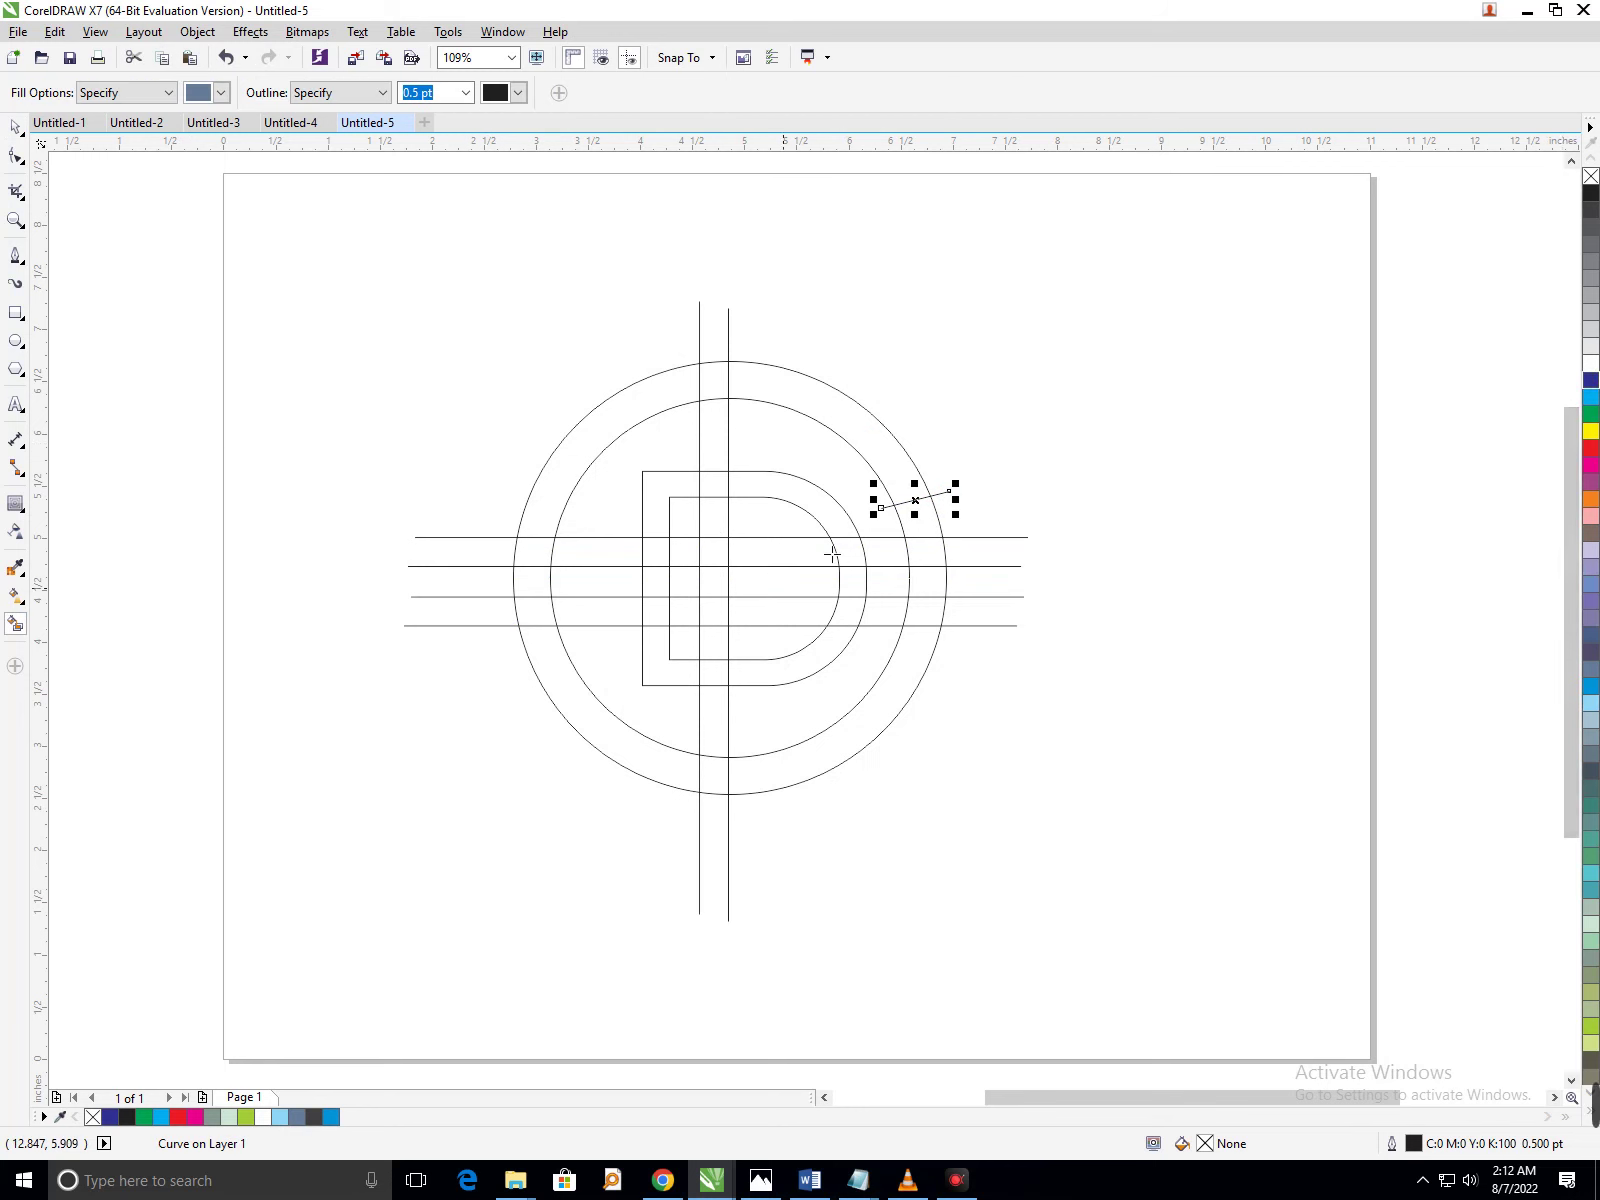
{"action": "left_click", "coordinate": [893, 478]}
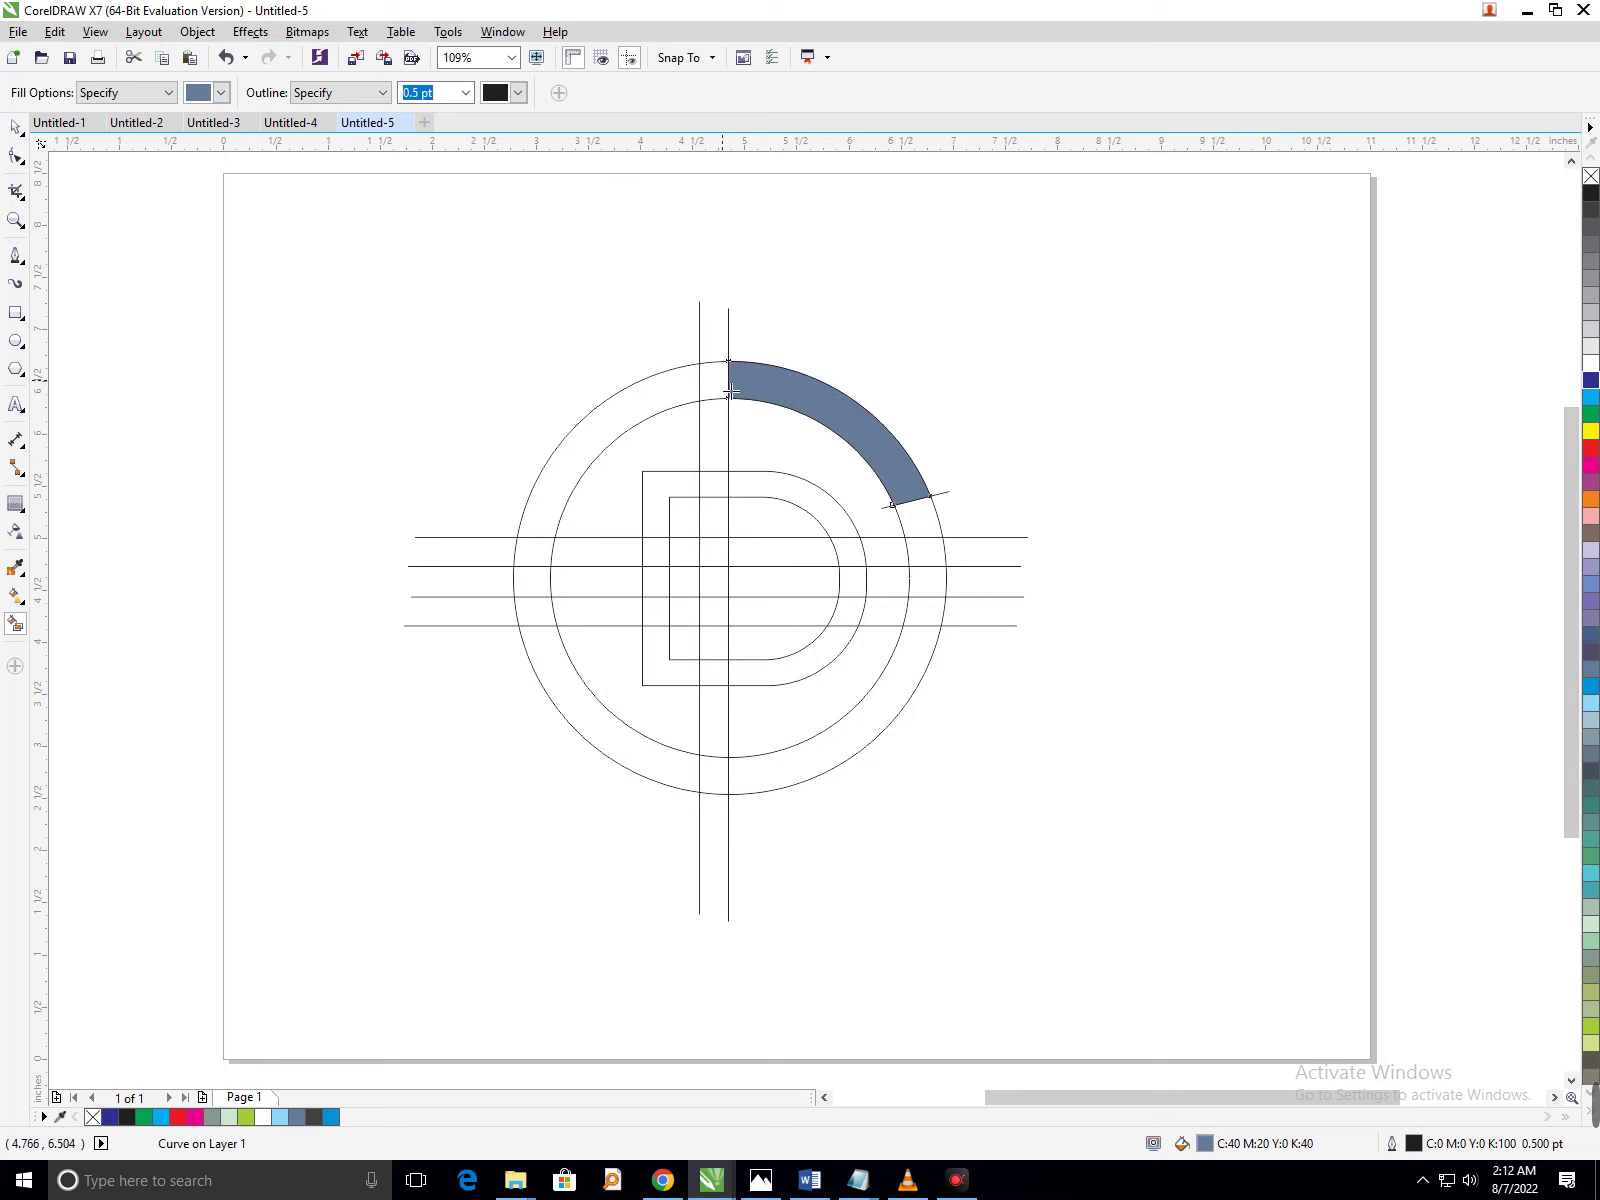
{"action": "left_click", "coordinate": [1592, 381]}
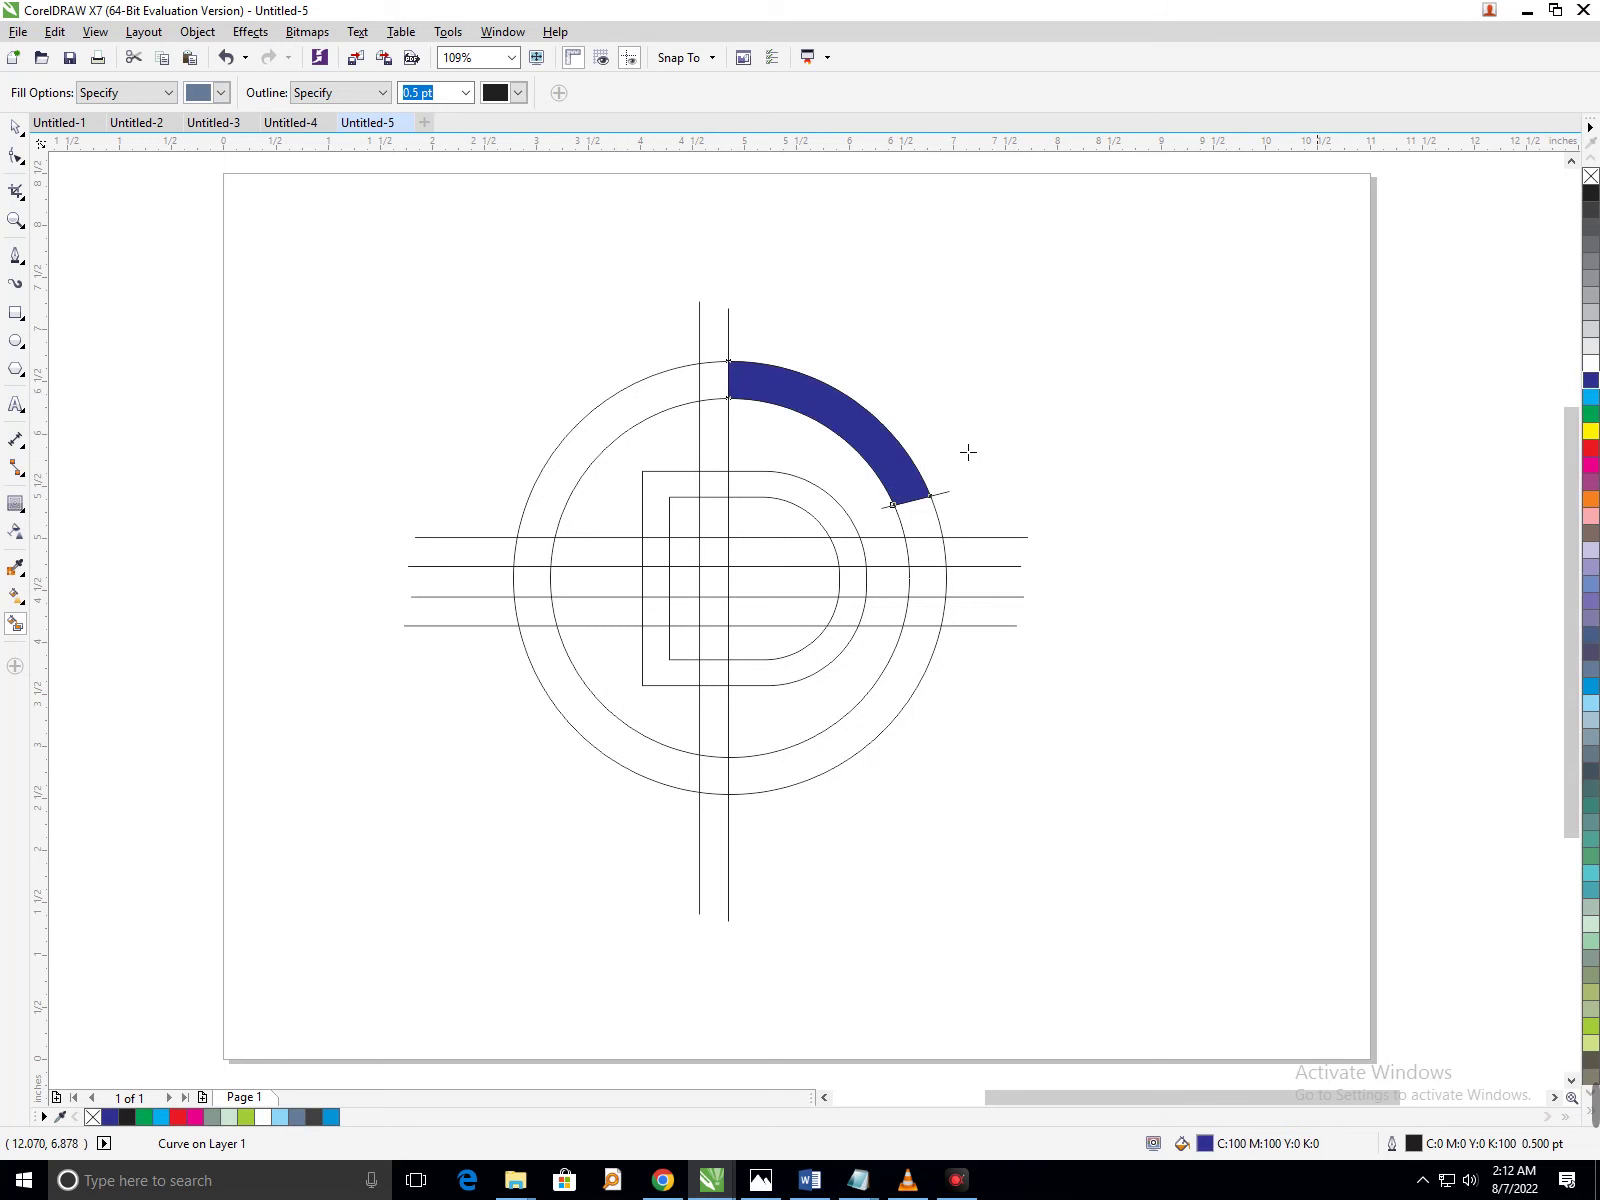
{"action": "left_click", "coordinate": [714, 388]}
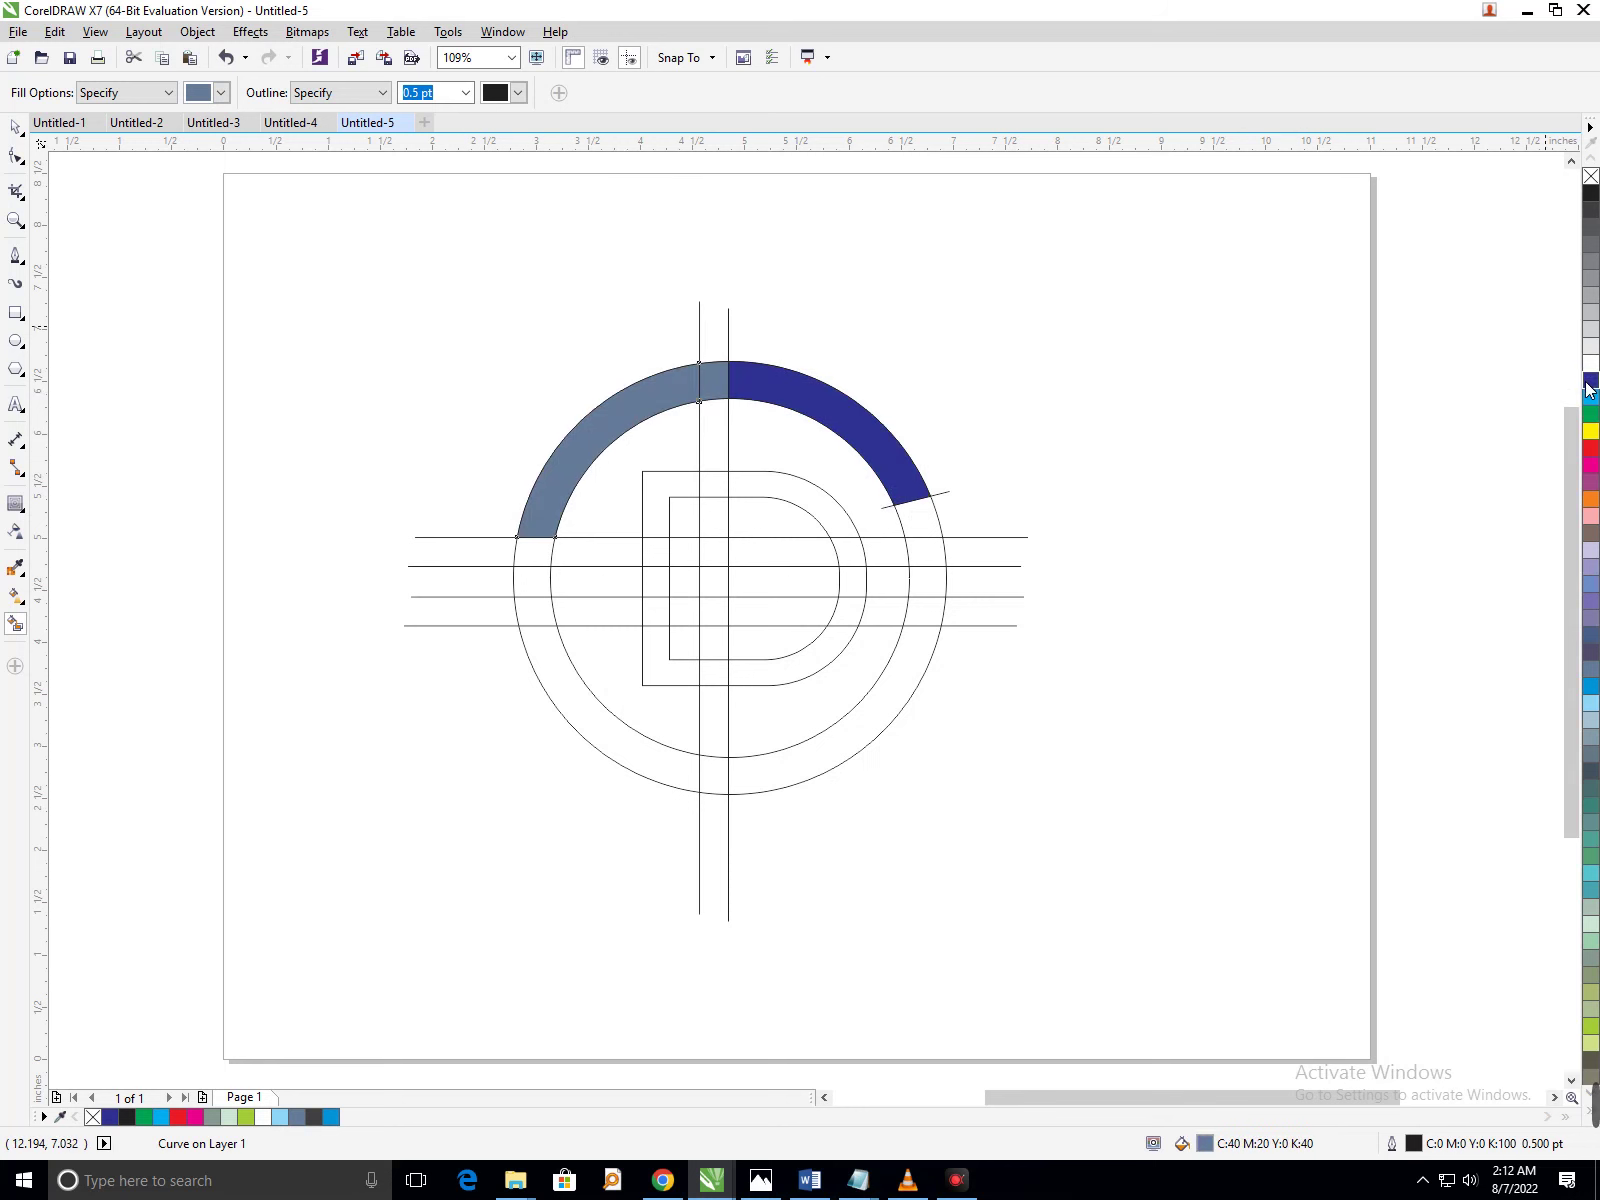
{"action": "left_click", "coordinate": [1590, 382]}
Set the Smart Fill outline to dark blue and colour the small ring segment between the vertical lines dark blue at the top.
{"action": "left_click", "coordinate": [497, 91]}
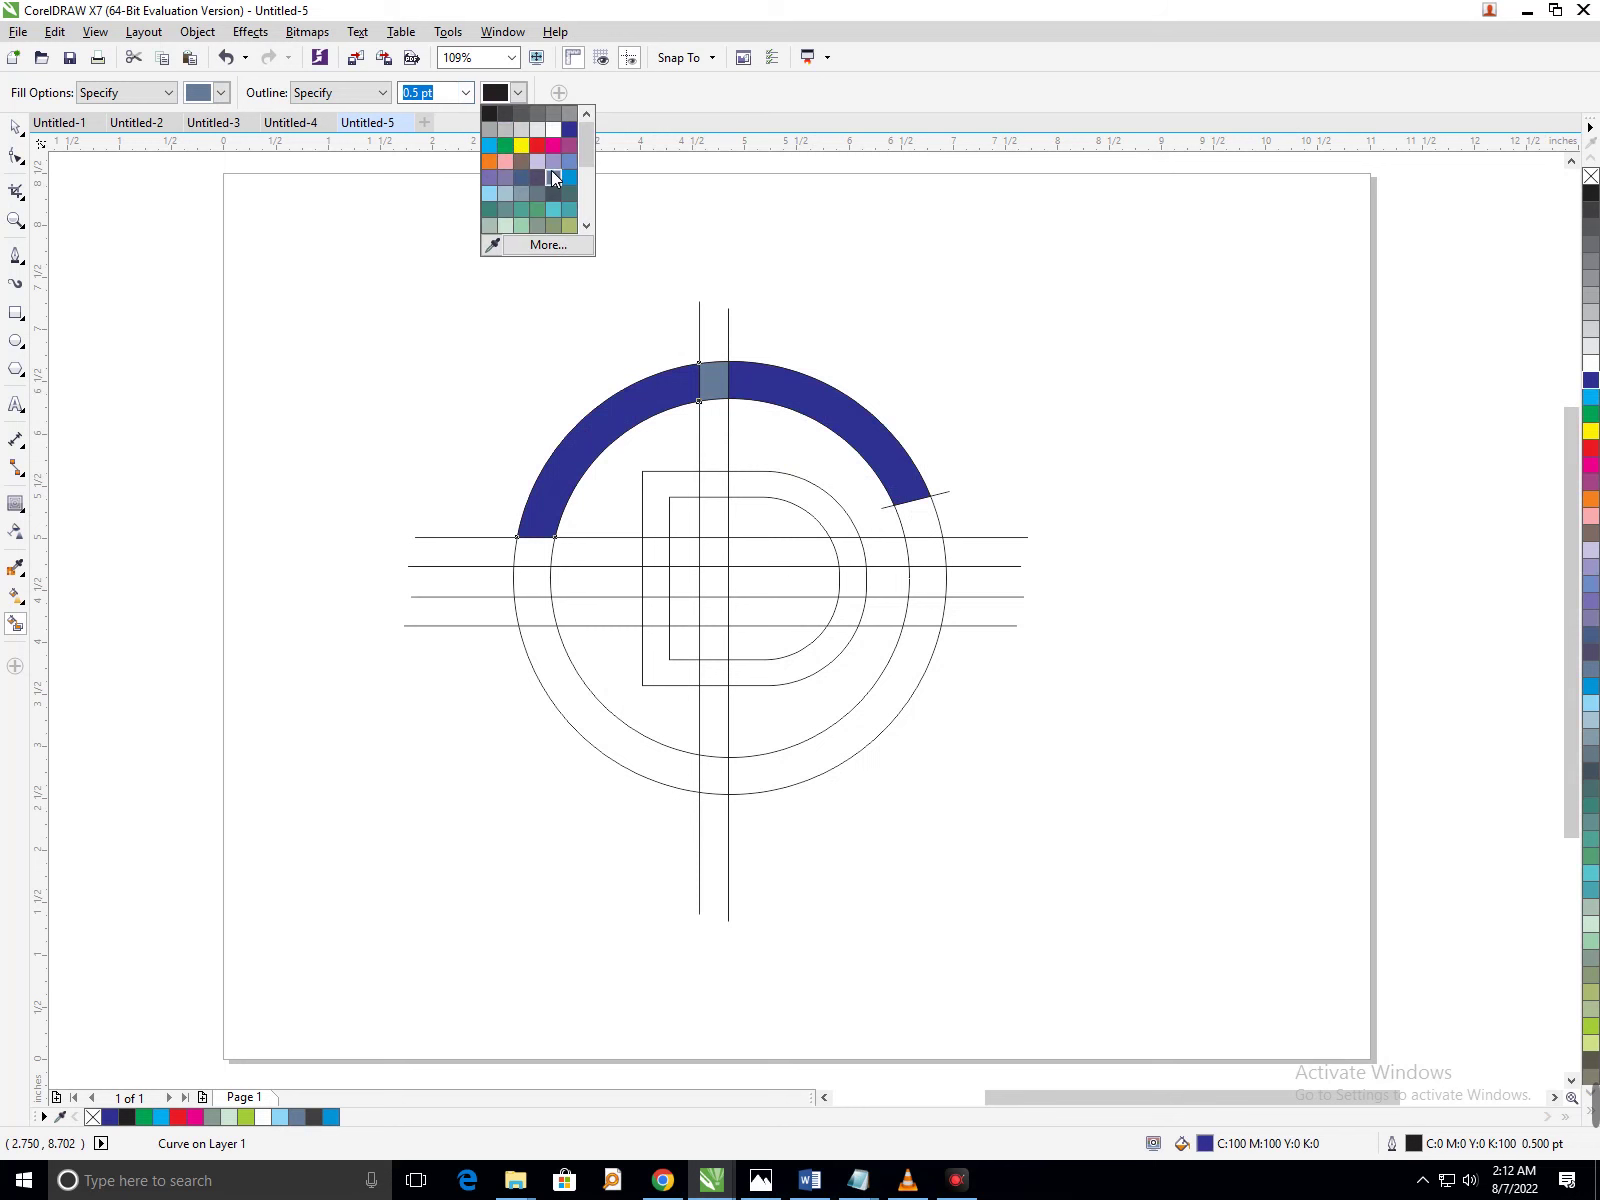
{"action": "left_click", "coordinate": [569, 130]}
{"action": "left_click", "coordinate": [680, 447]}
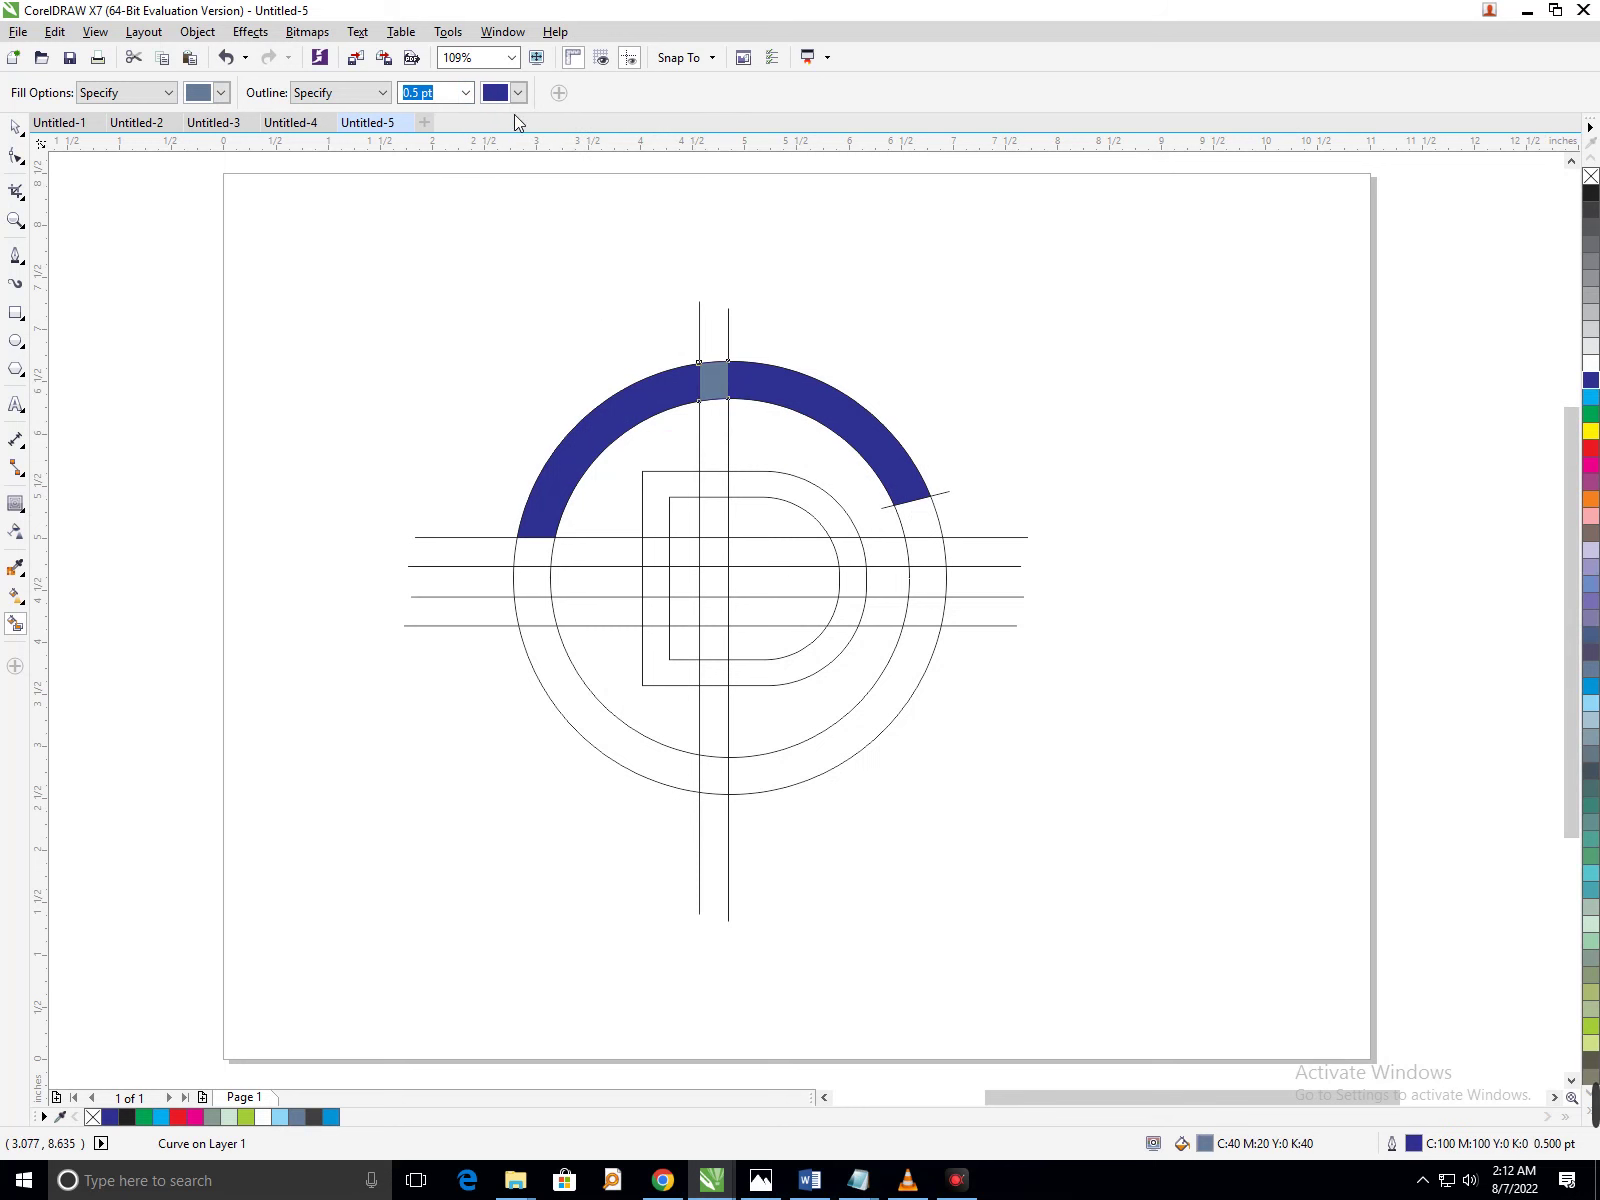
{"action": "left_click", "coordinate": [508, 98]}
{"action": "left_click", "coordinate": [566, 113]}
{"action": "left_click", "coordinate": [1590, 382]}
Set the Smart Fill colour to dark blue and fill the ring's left, lower-left, bottom and lower-right segments.
{"action": "left_click", "coordinate": [538, 551]}
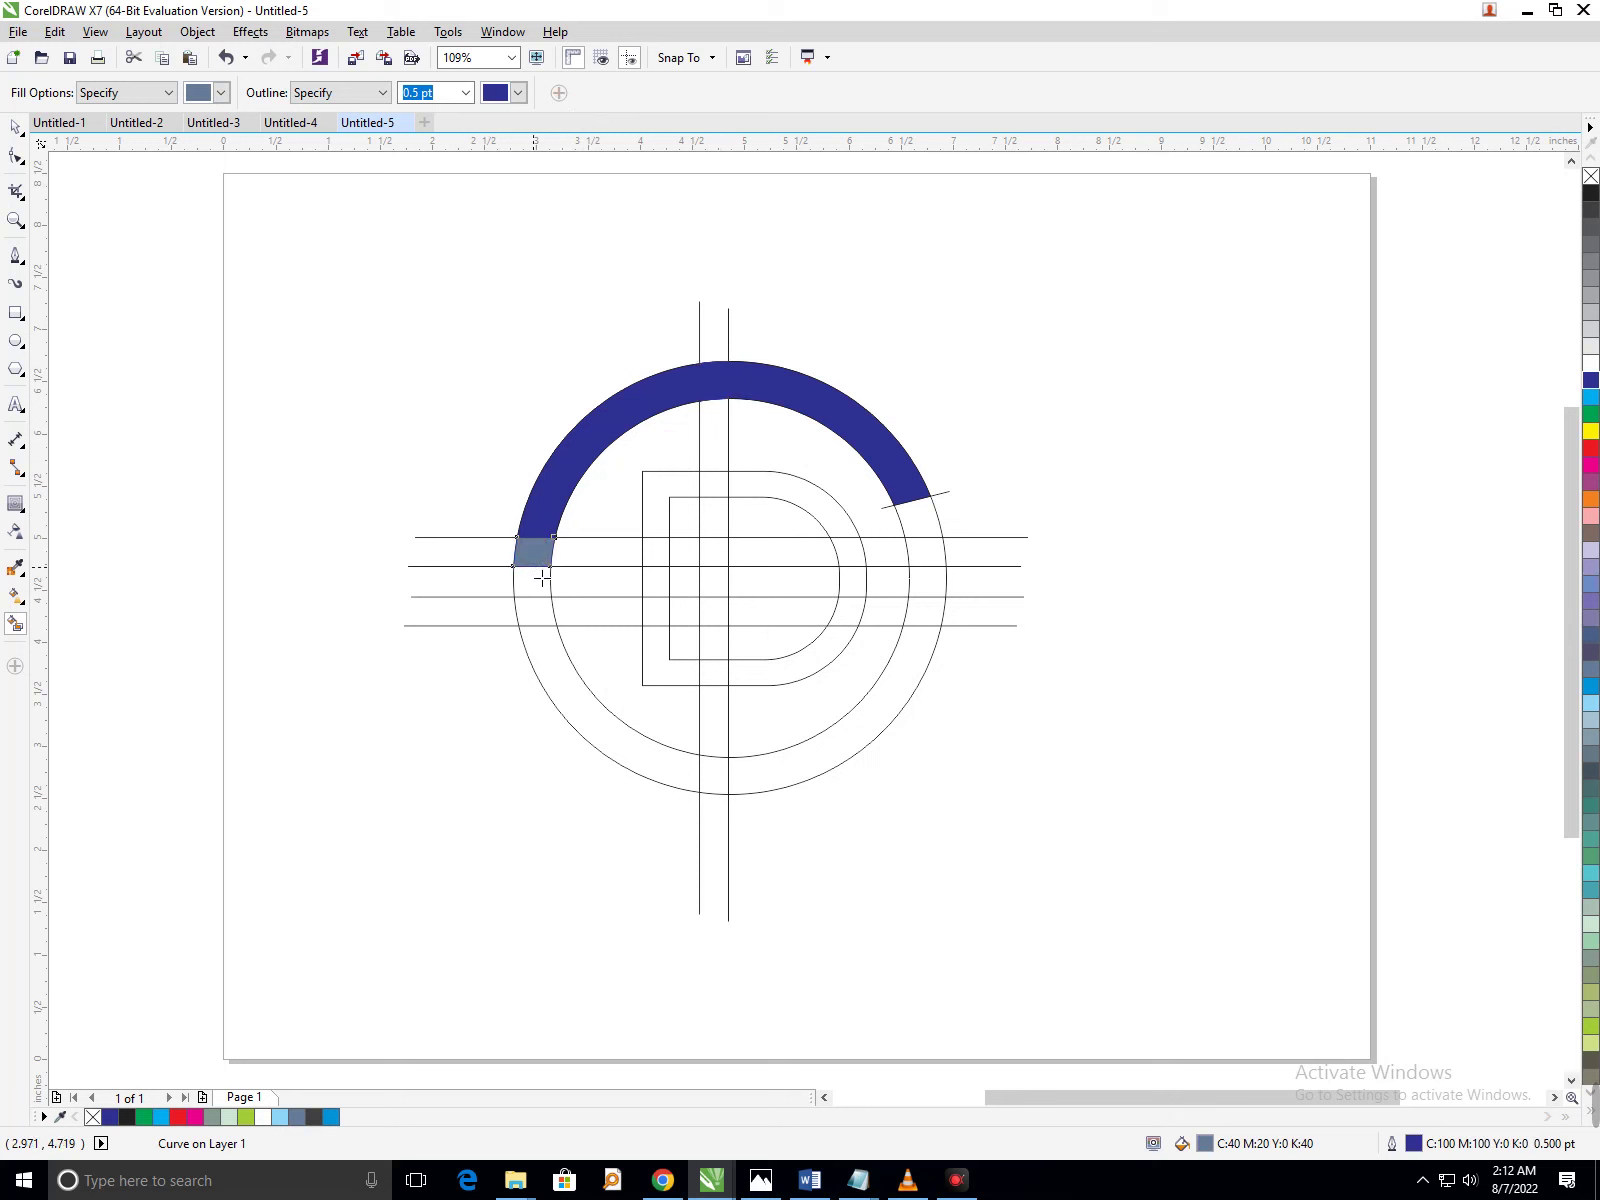
{"action": "left_click", "coordinate": [198, 93]}
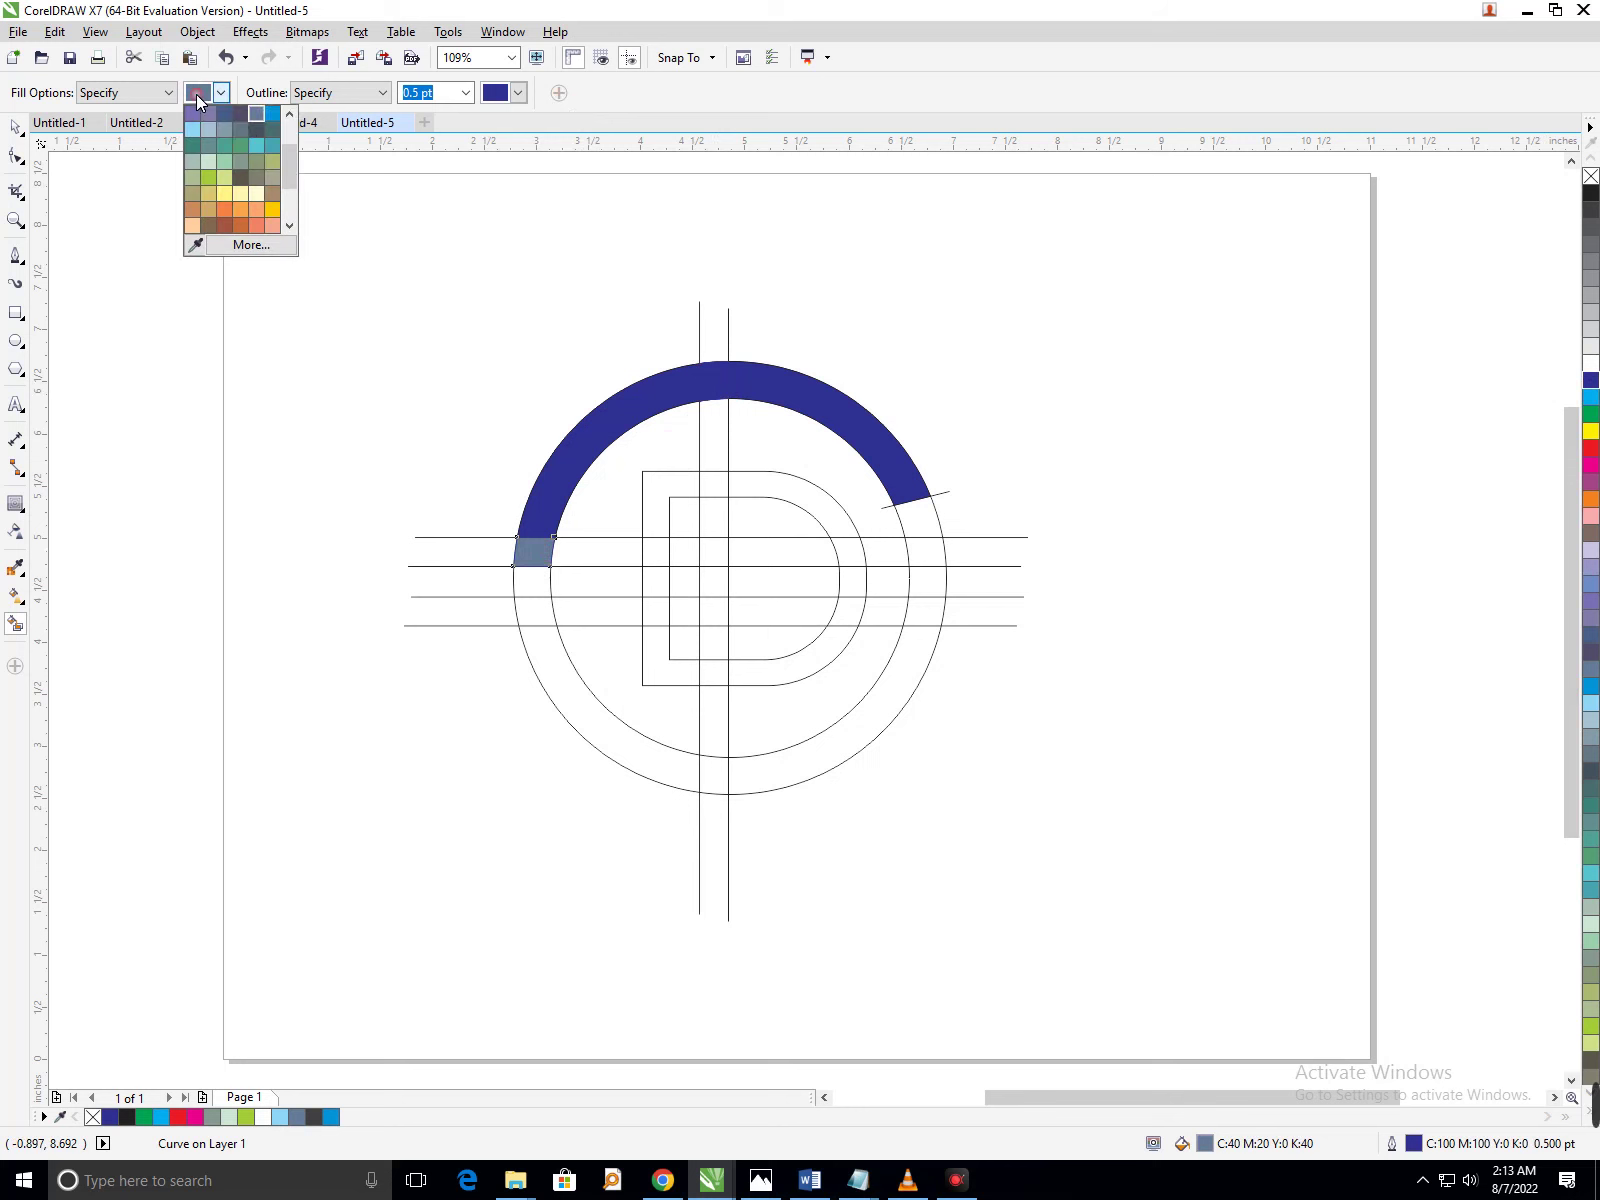
{"action": "left_click_drag", "start_coordinate": [284, 193], "coordinate": [292, 148]}
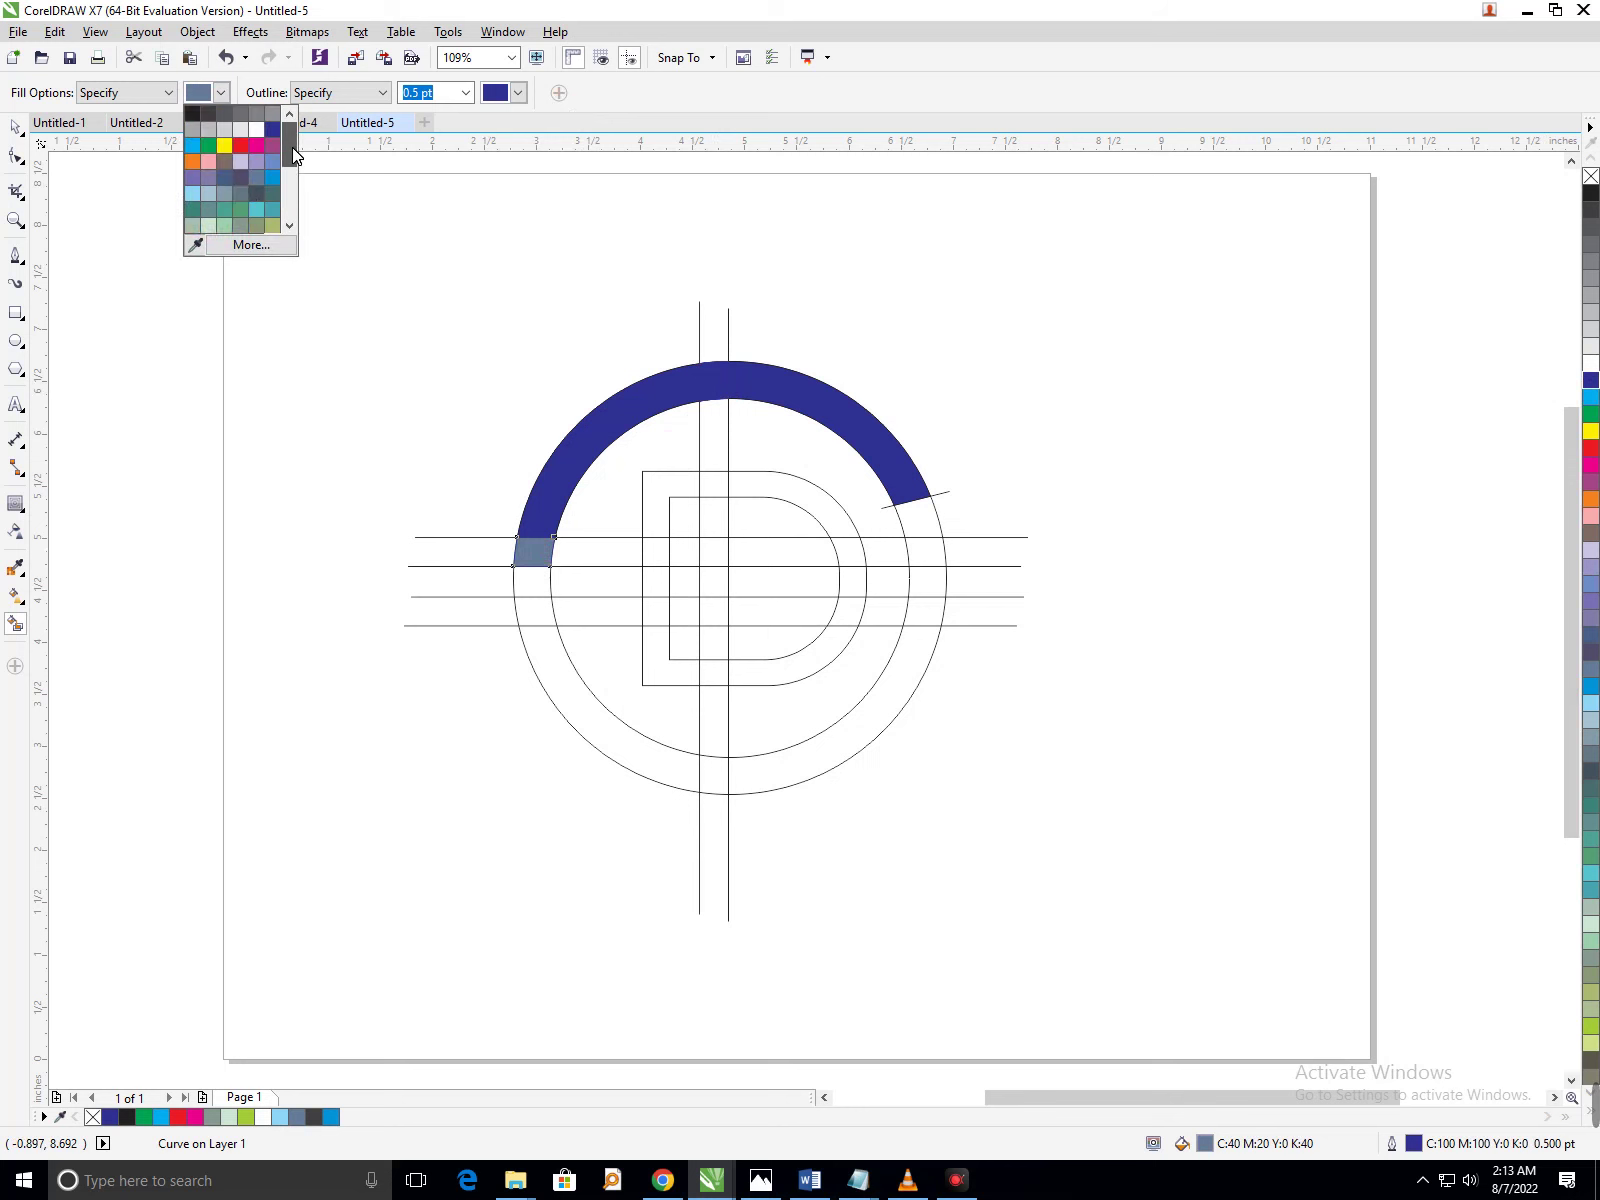
{"action": "left_click", "coordinate": [268, 133]}
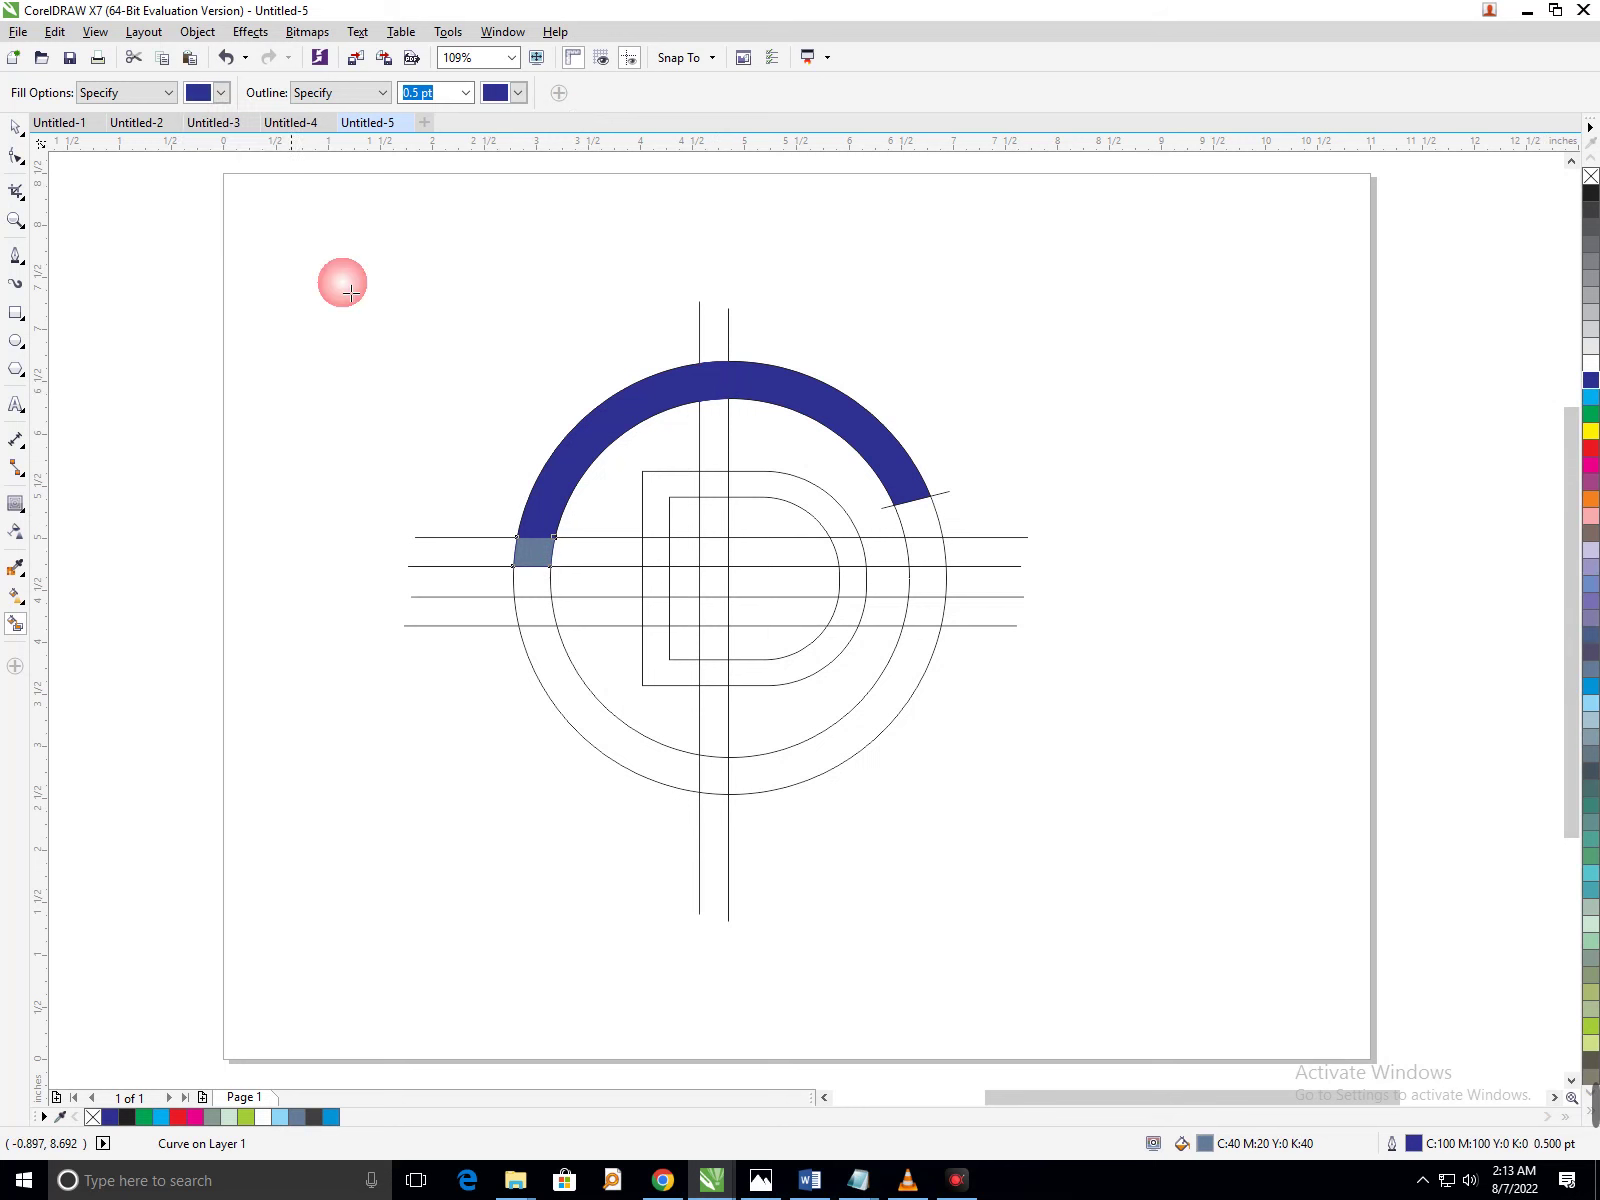
{"action": "left_click", "coordinate": [533, 552]}
{"action": "left_click", "coordinate": [532, 582]}
{"action": "left_click", "coordinate": [565, 700]}
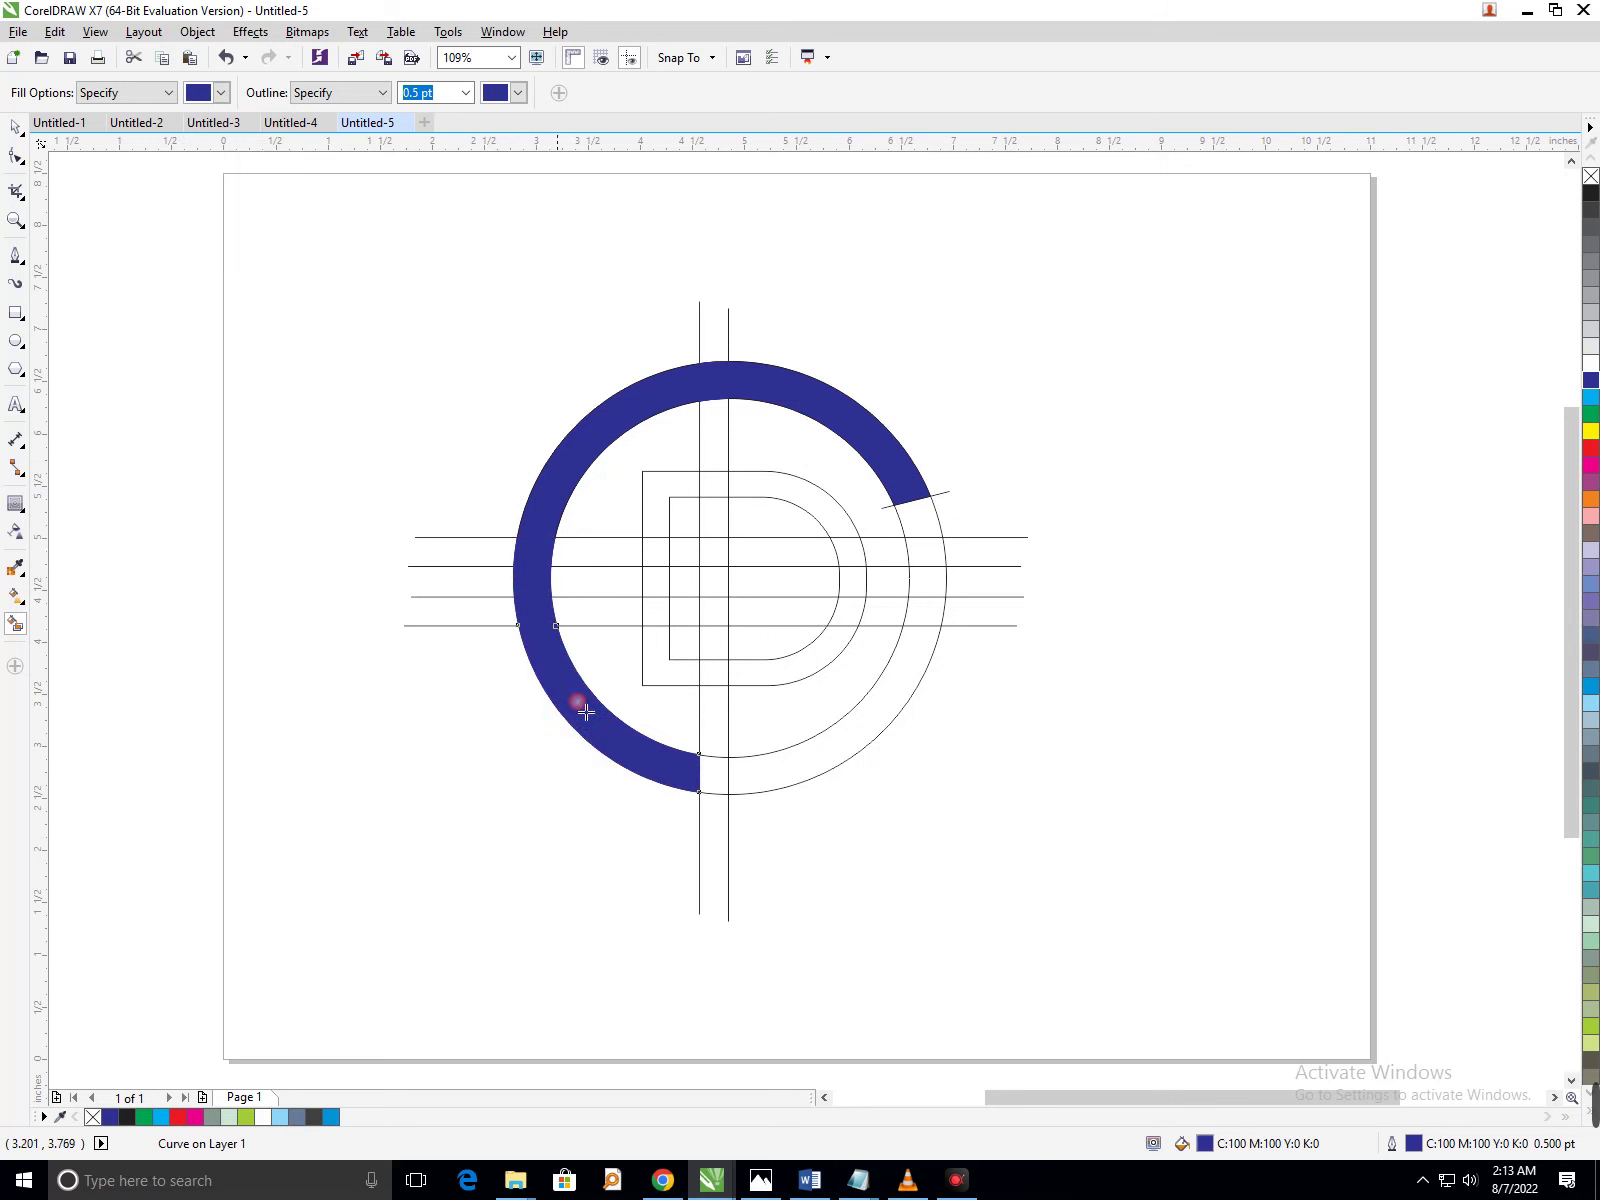
{"action": "left_click", "coordinate": [716, 774]}
{"action": "left_click", "coordinate": [862, 742]}
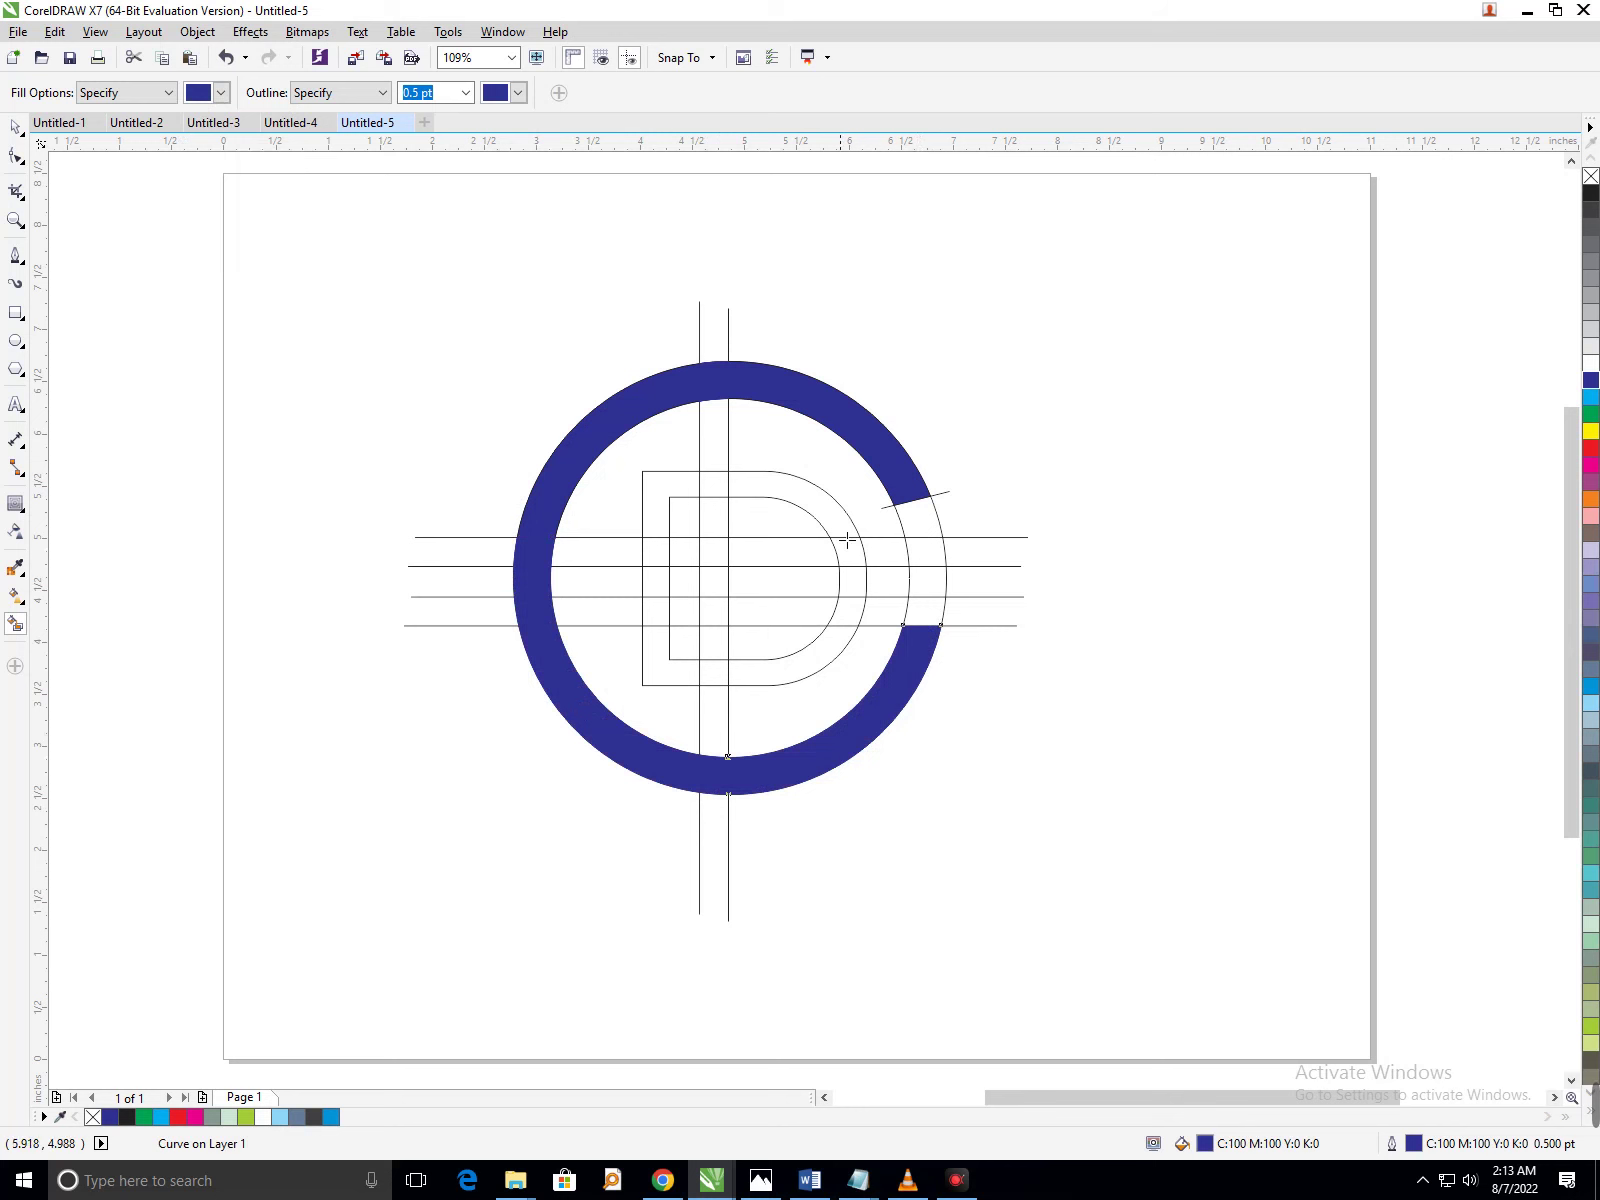
Fill the D's top stroke, upper curve and upright stem segments dark blue with Smart Fill.
{"action": "left_click", "coordinate": [784, 490]}
{"action": "left_click", "coordinate": [716, 486]}
{"action": "left_click", "coordinate": [663, 490]}
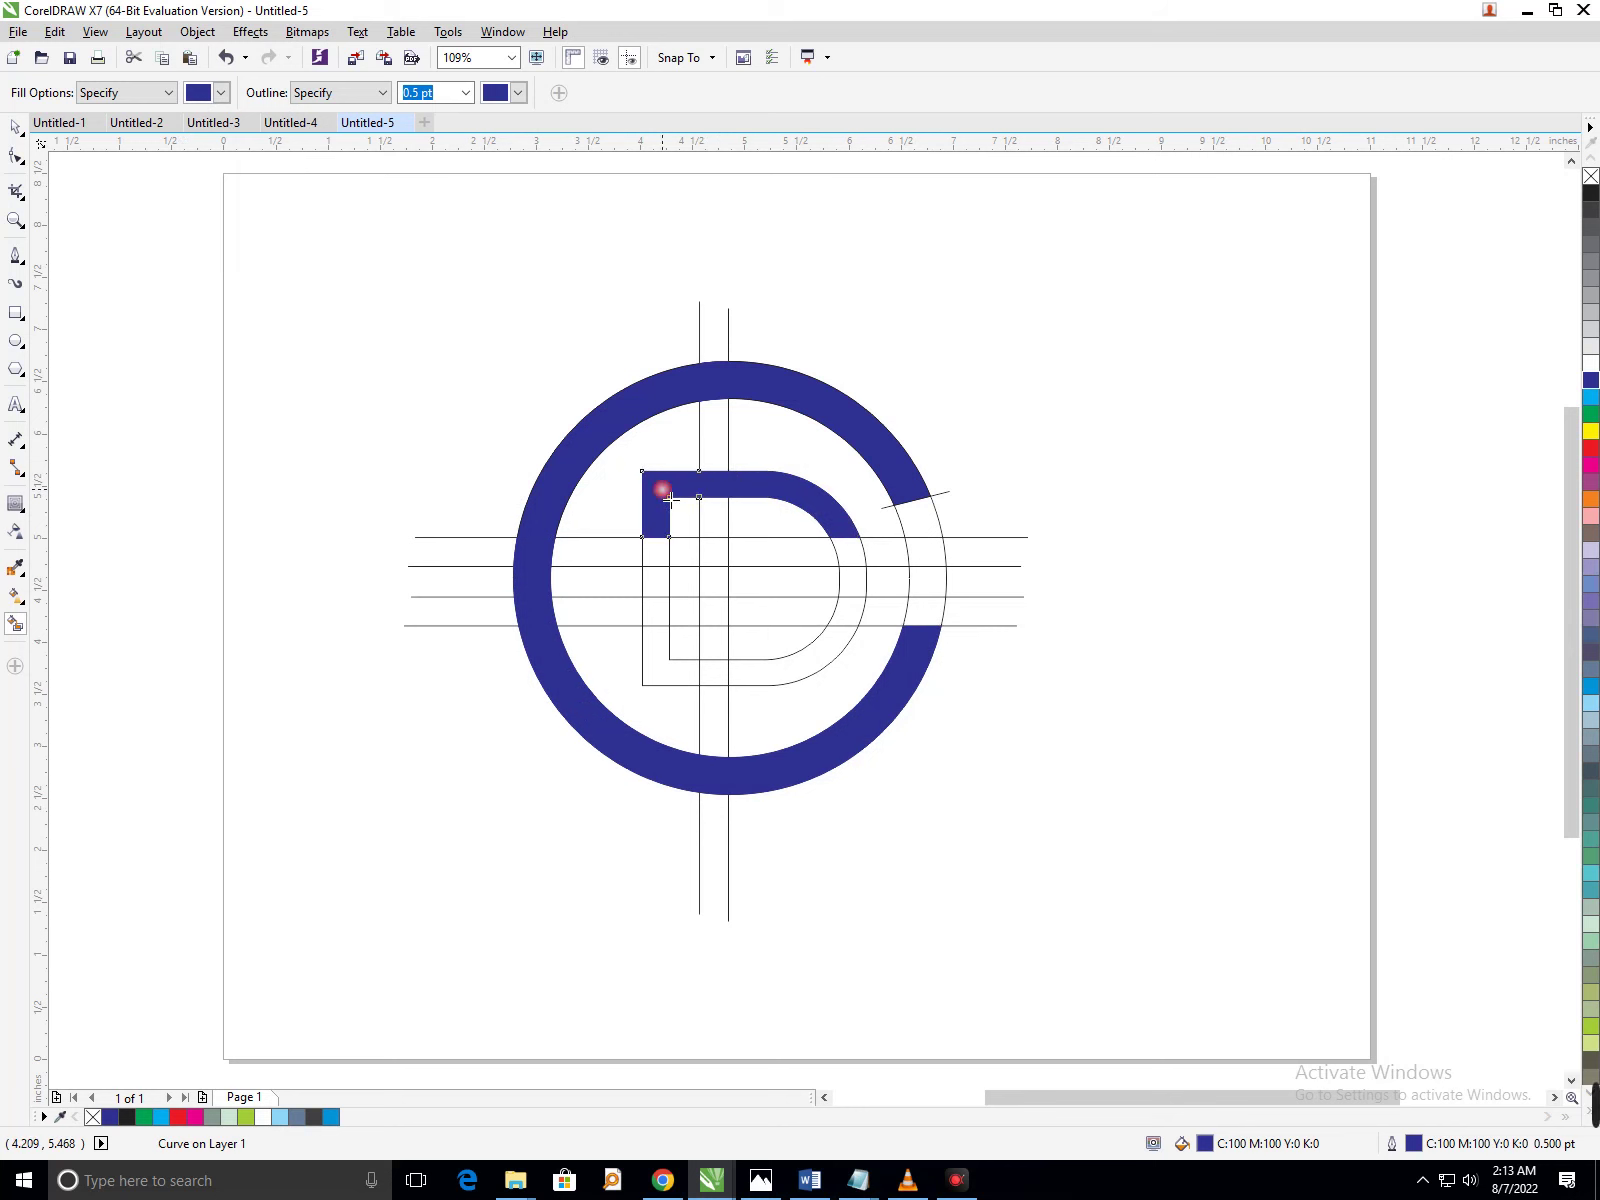
{"action": "left_click", "coordinate": [657, 552]}
{"action": "left_click", "coordinate": [660, 582]}
{"action": "left_click", "coordinate": [655, 612]}
{"action": "left_click", "coordinate": [653, 640]}
Fill the D's bottom stroke and lower-right curve dark blue, up to the third horizontal line.
{"action": "left_click", "coordinate": [714, 676]}
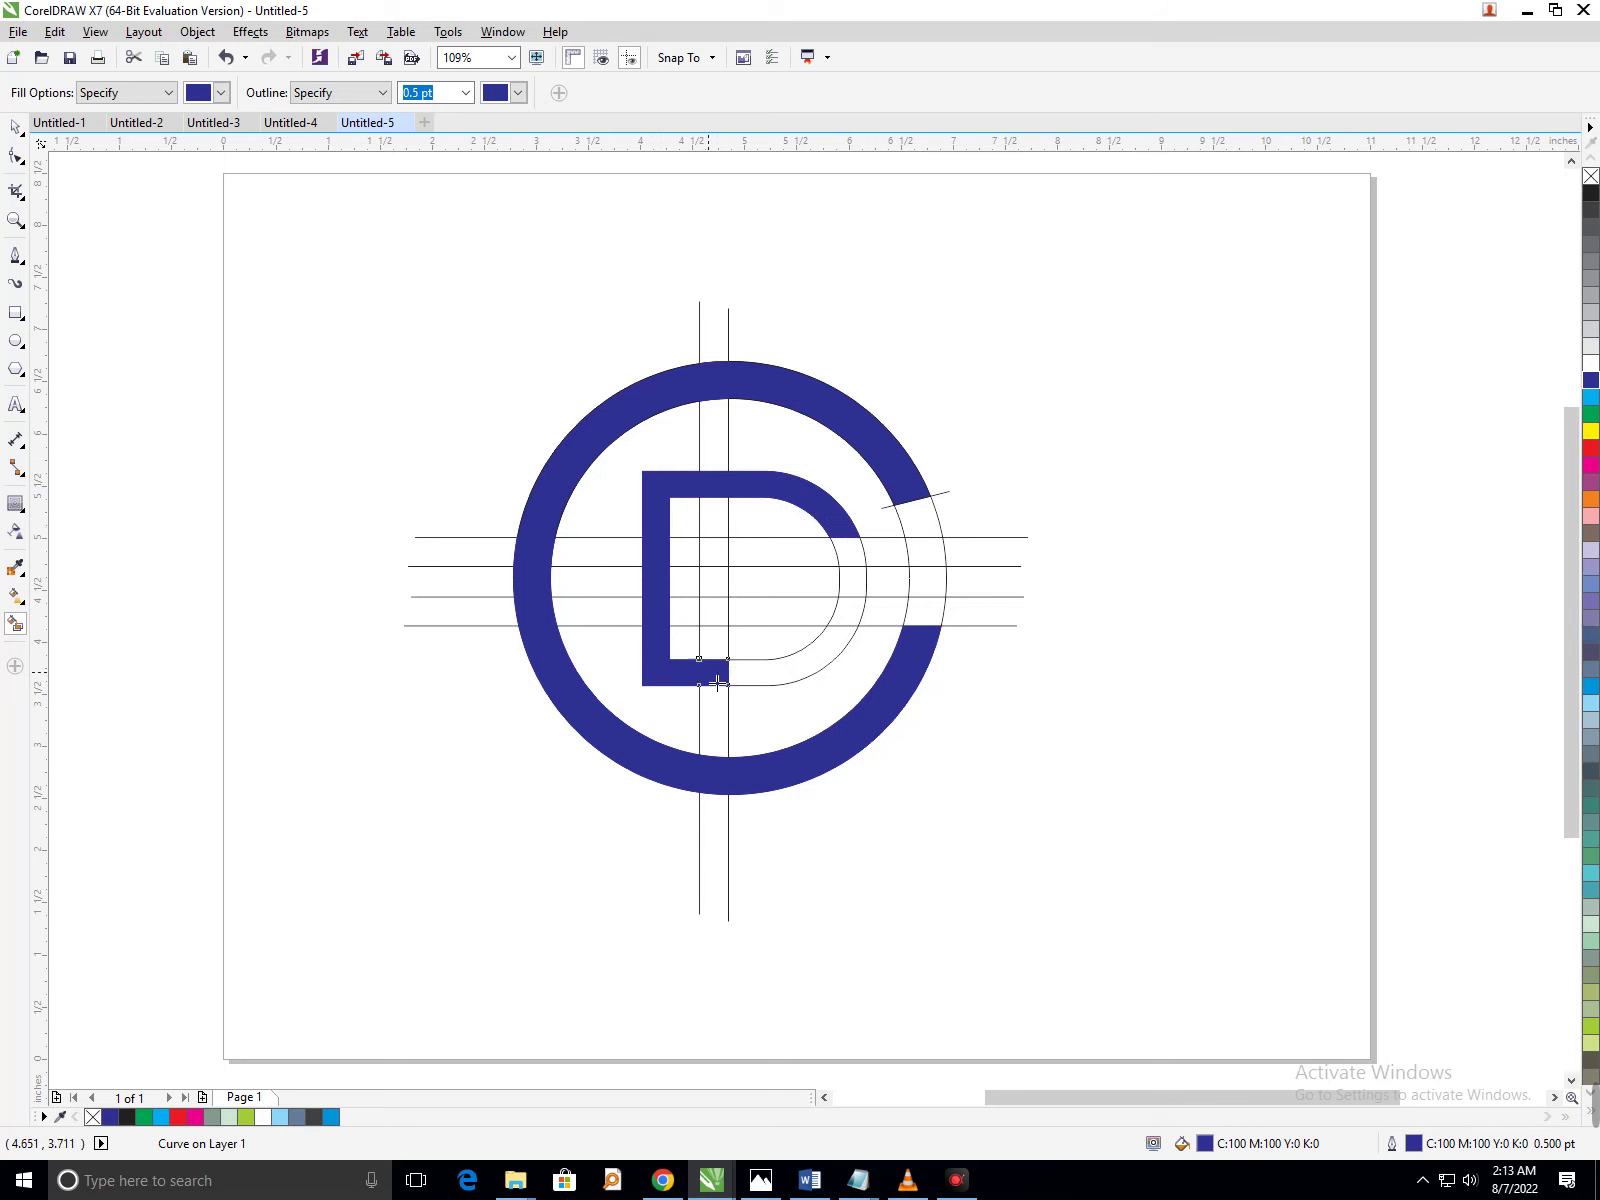
{"action": "left_click", "coordinate": [746, 674]}
{"action": "left_click", "coordinate": [775, 676]}
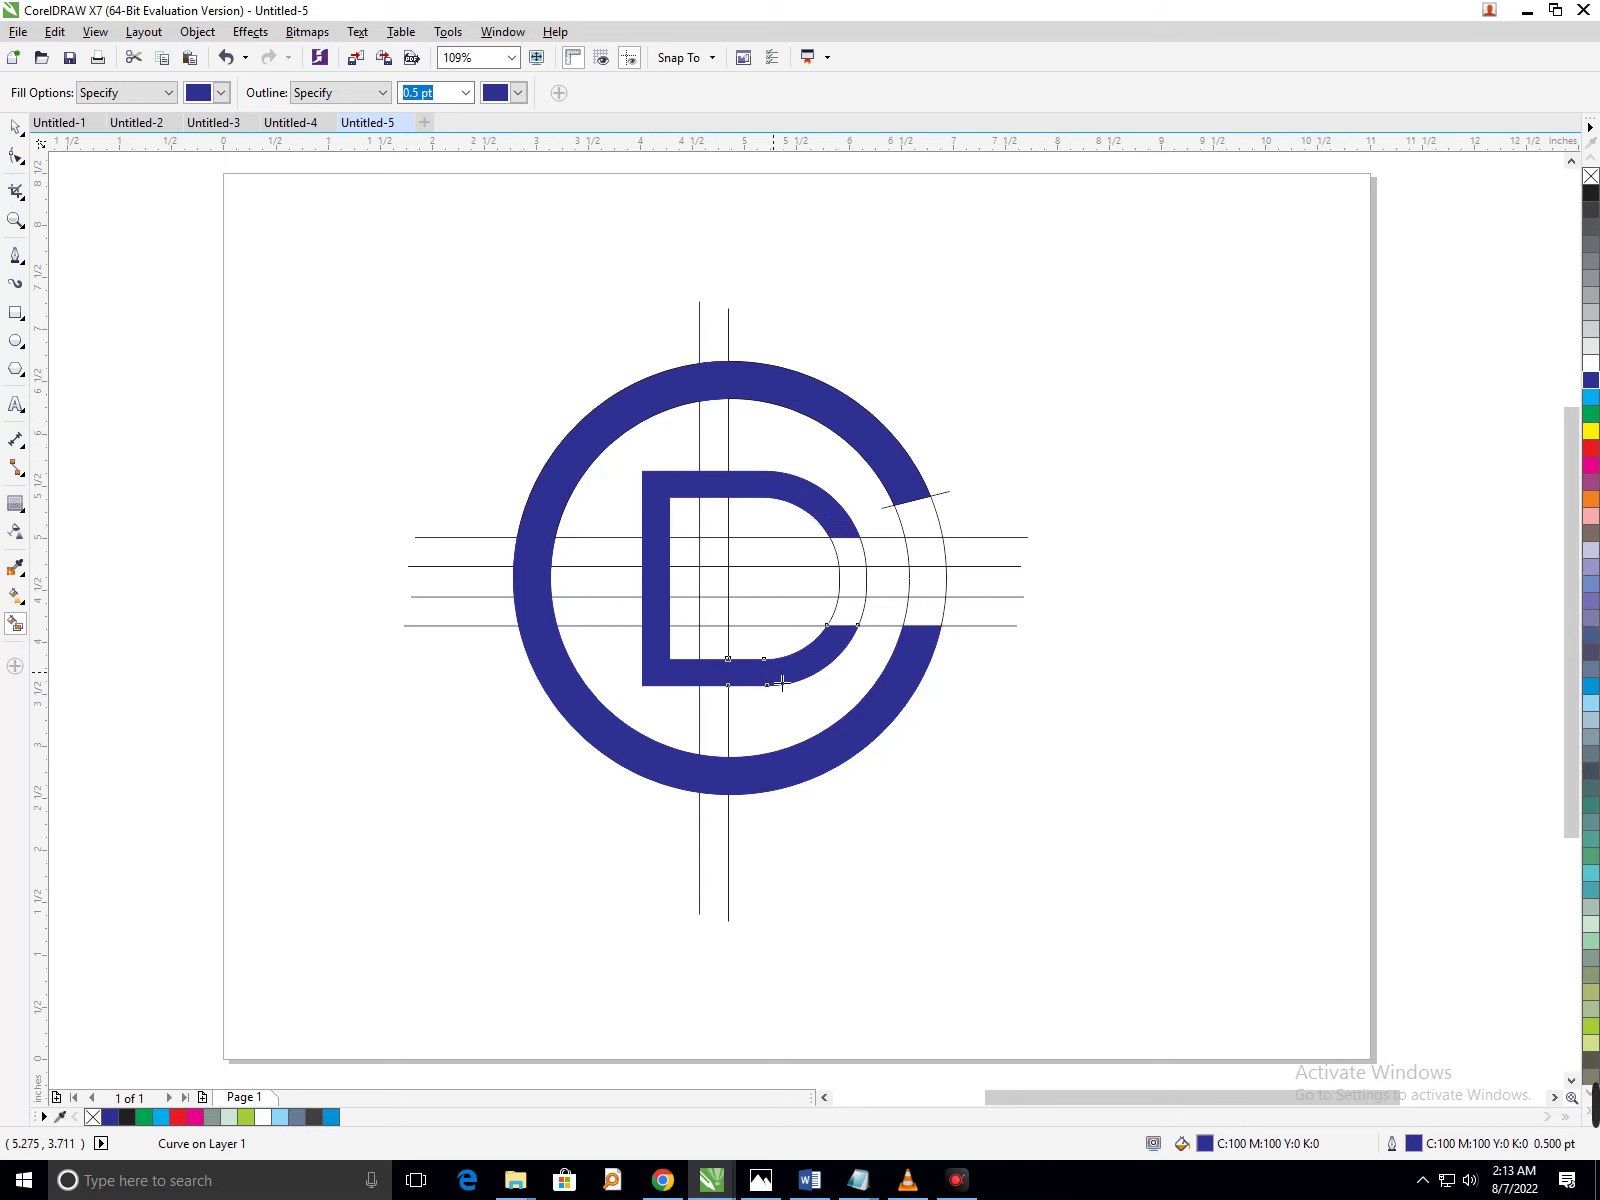
{"action": "left_click", "coordinate": [853, 620]}
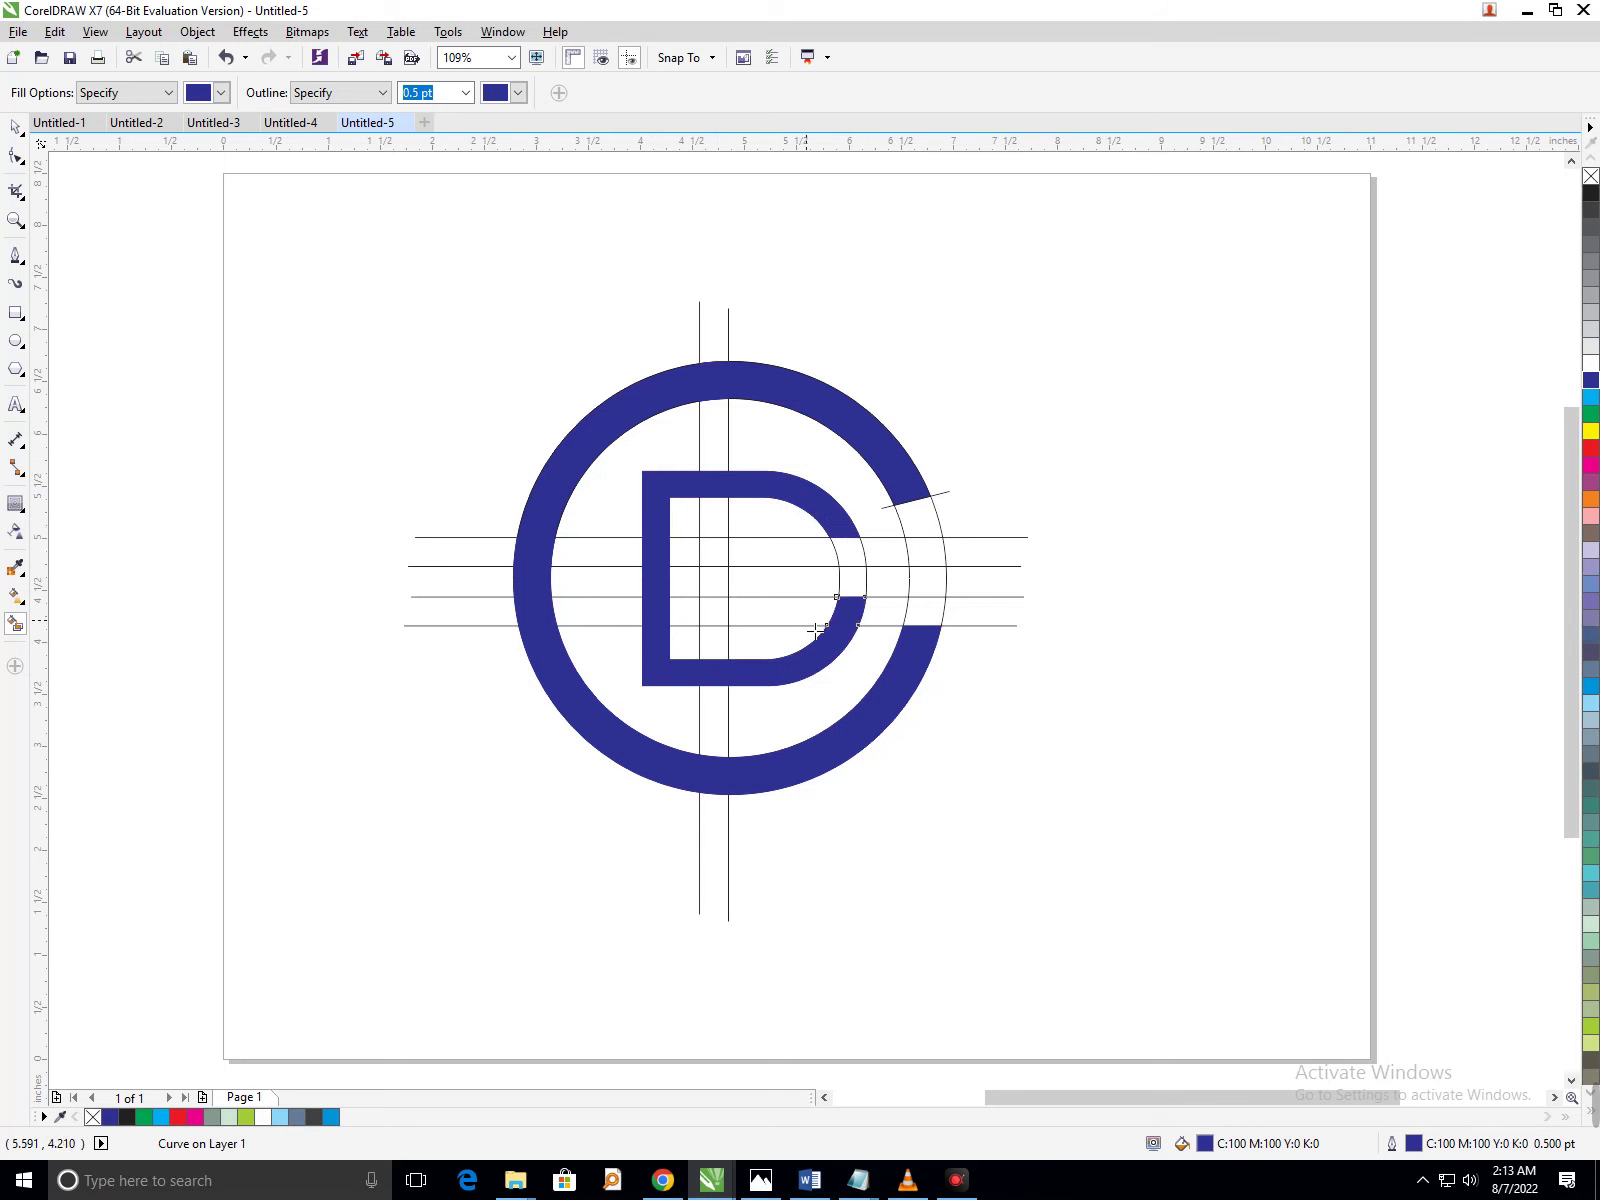
Fill the lower bar, the short upright between the vertical lines and the upper bar inside the D dark blue.
{"action": "left_click", "coordinate": [812, 620]}
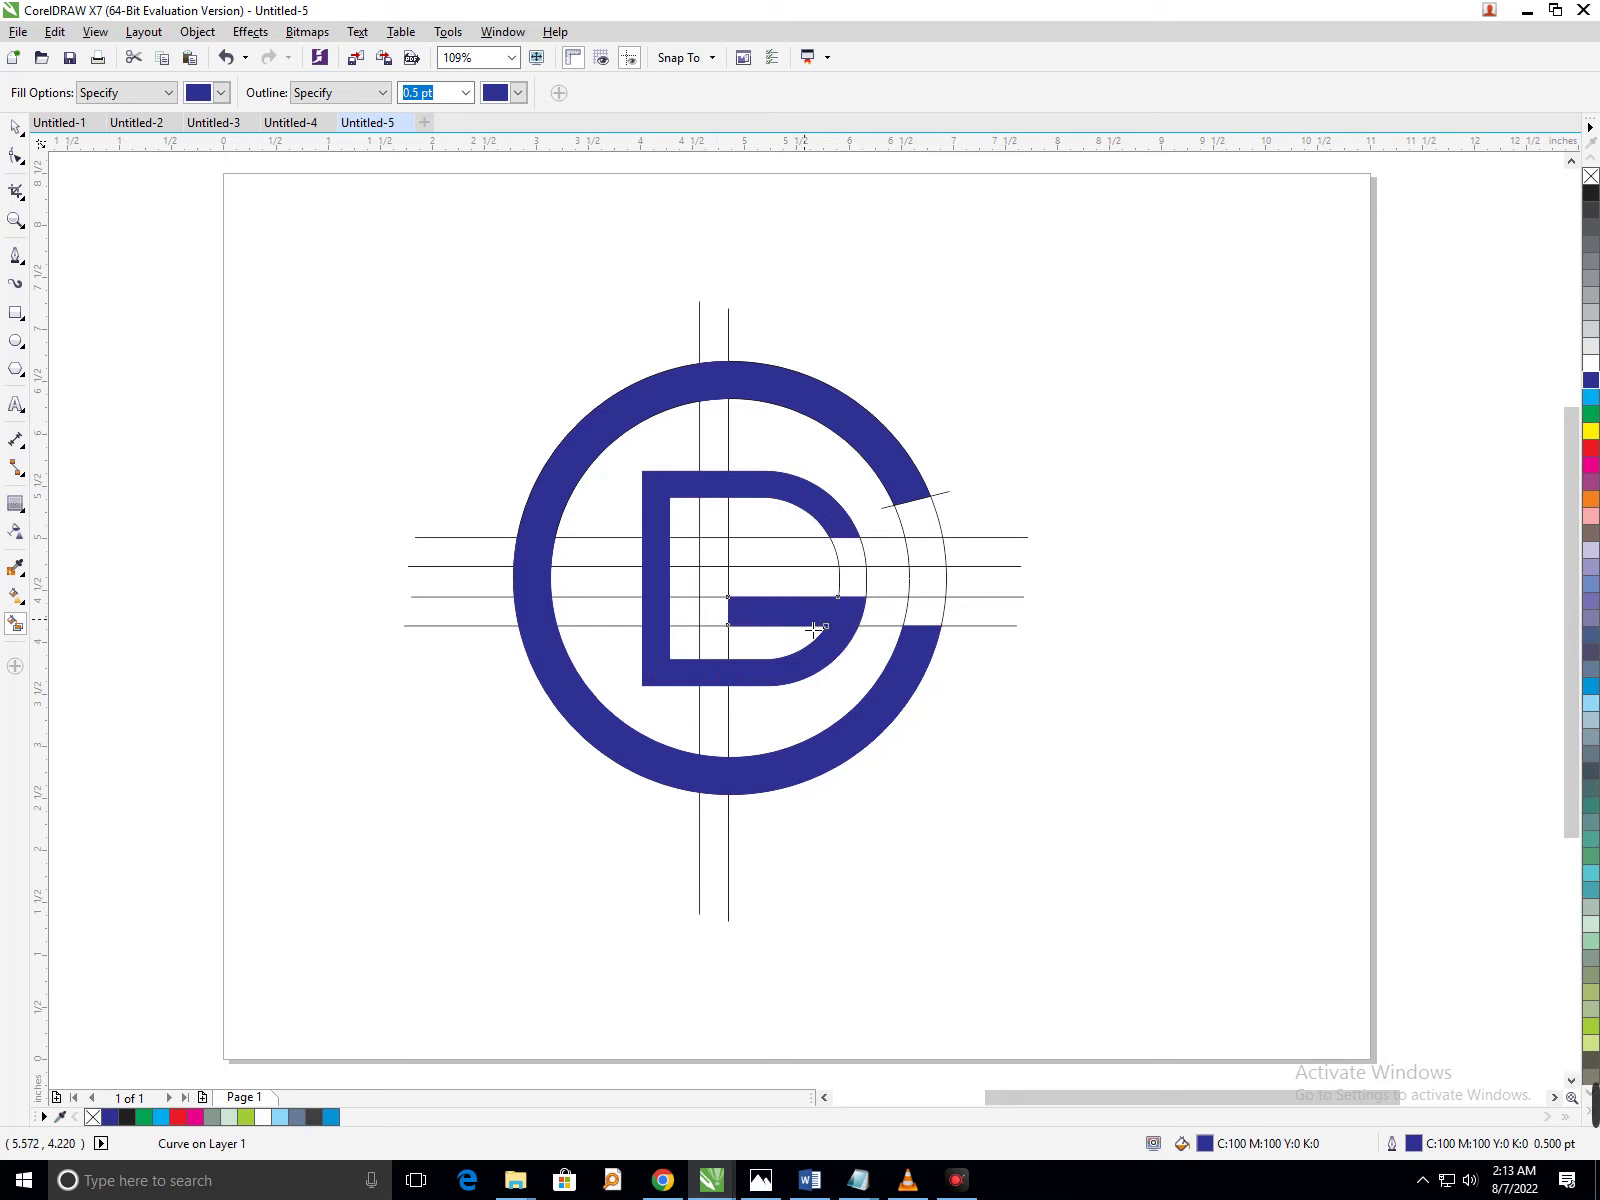
{"action": "left_click", "coordinate": [713, 611]}
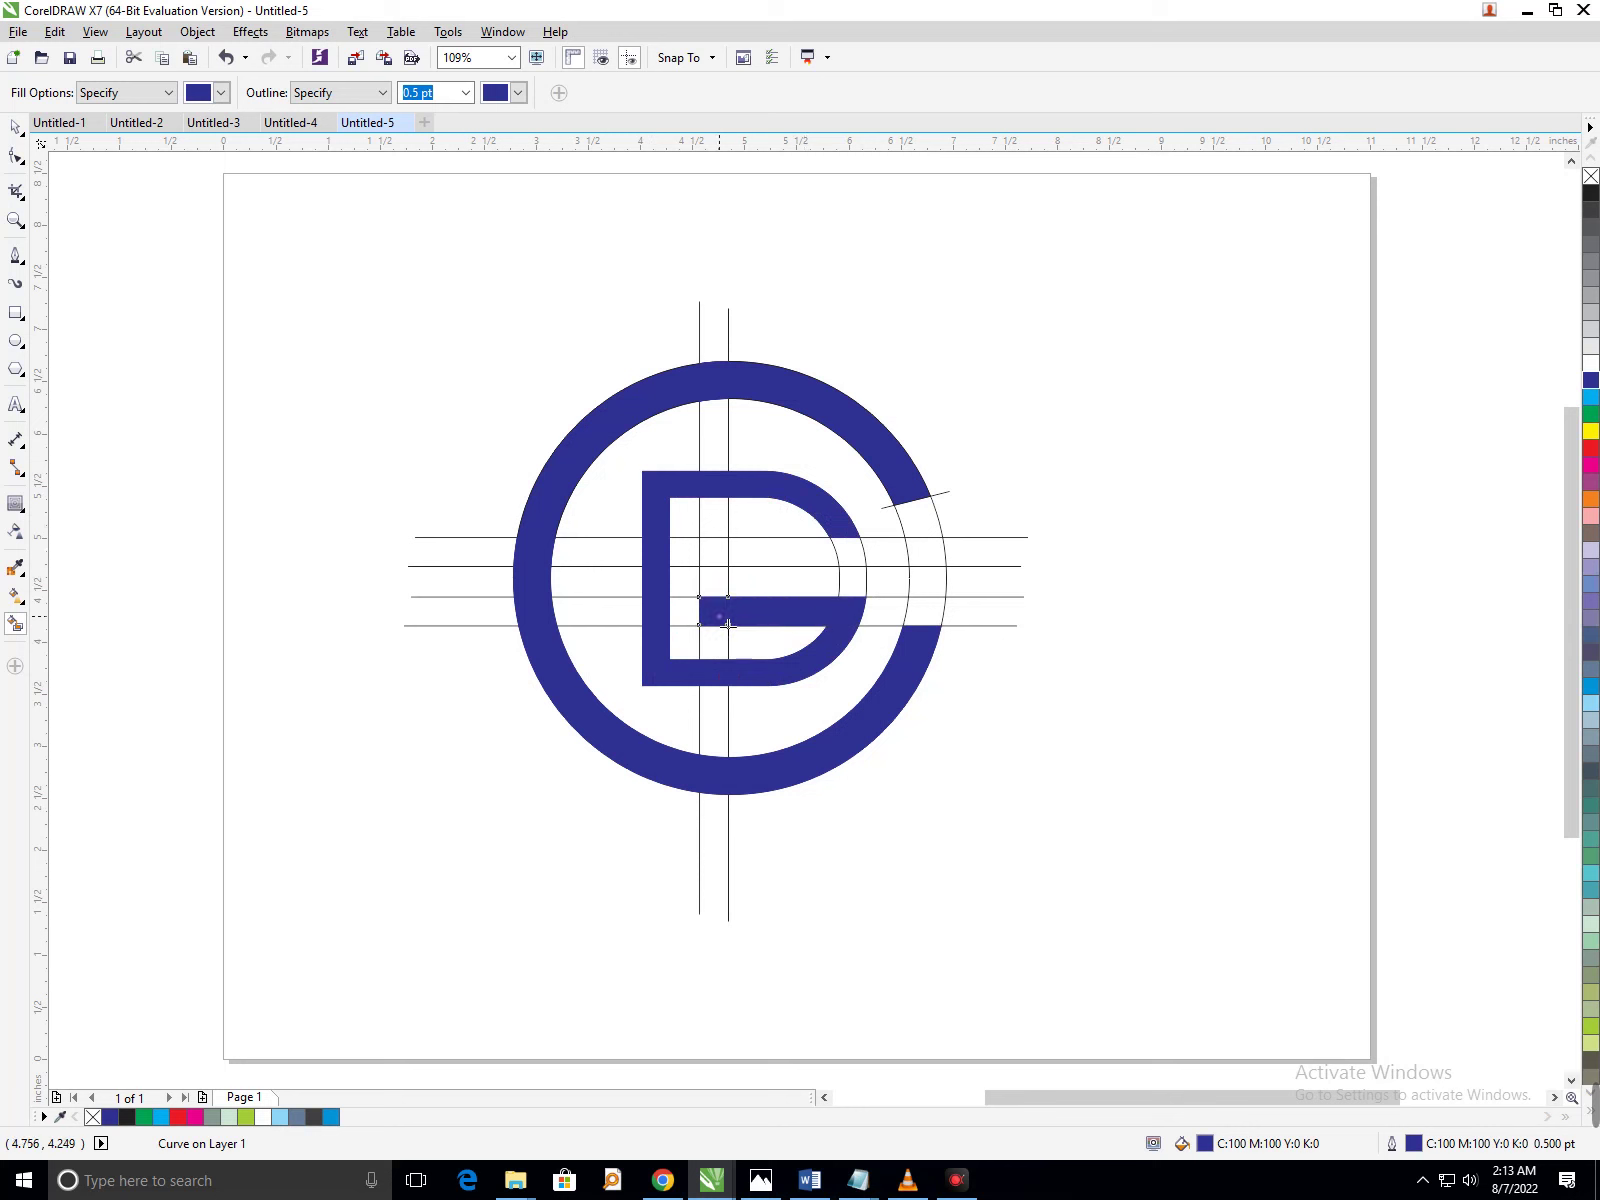
{"action": "left_click", "coordinate": [713, 582]}
{"action": "left_click", "coordinate": [714, 554]}
{"action": "left_click", "coordinate": [775, 557]}
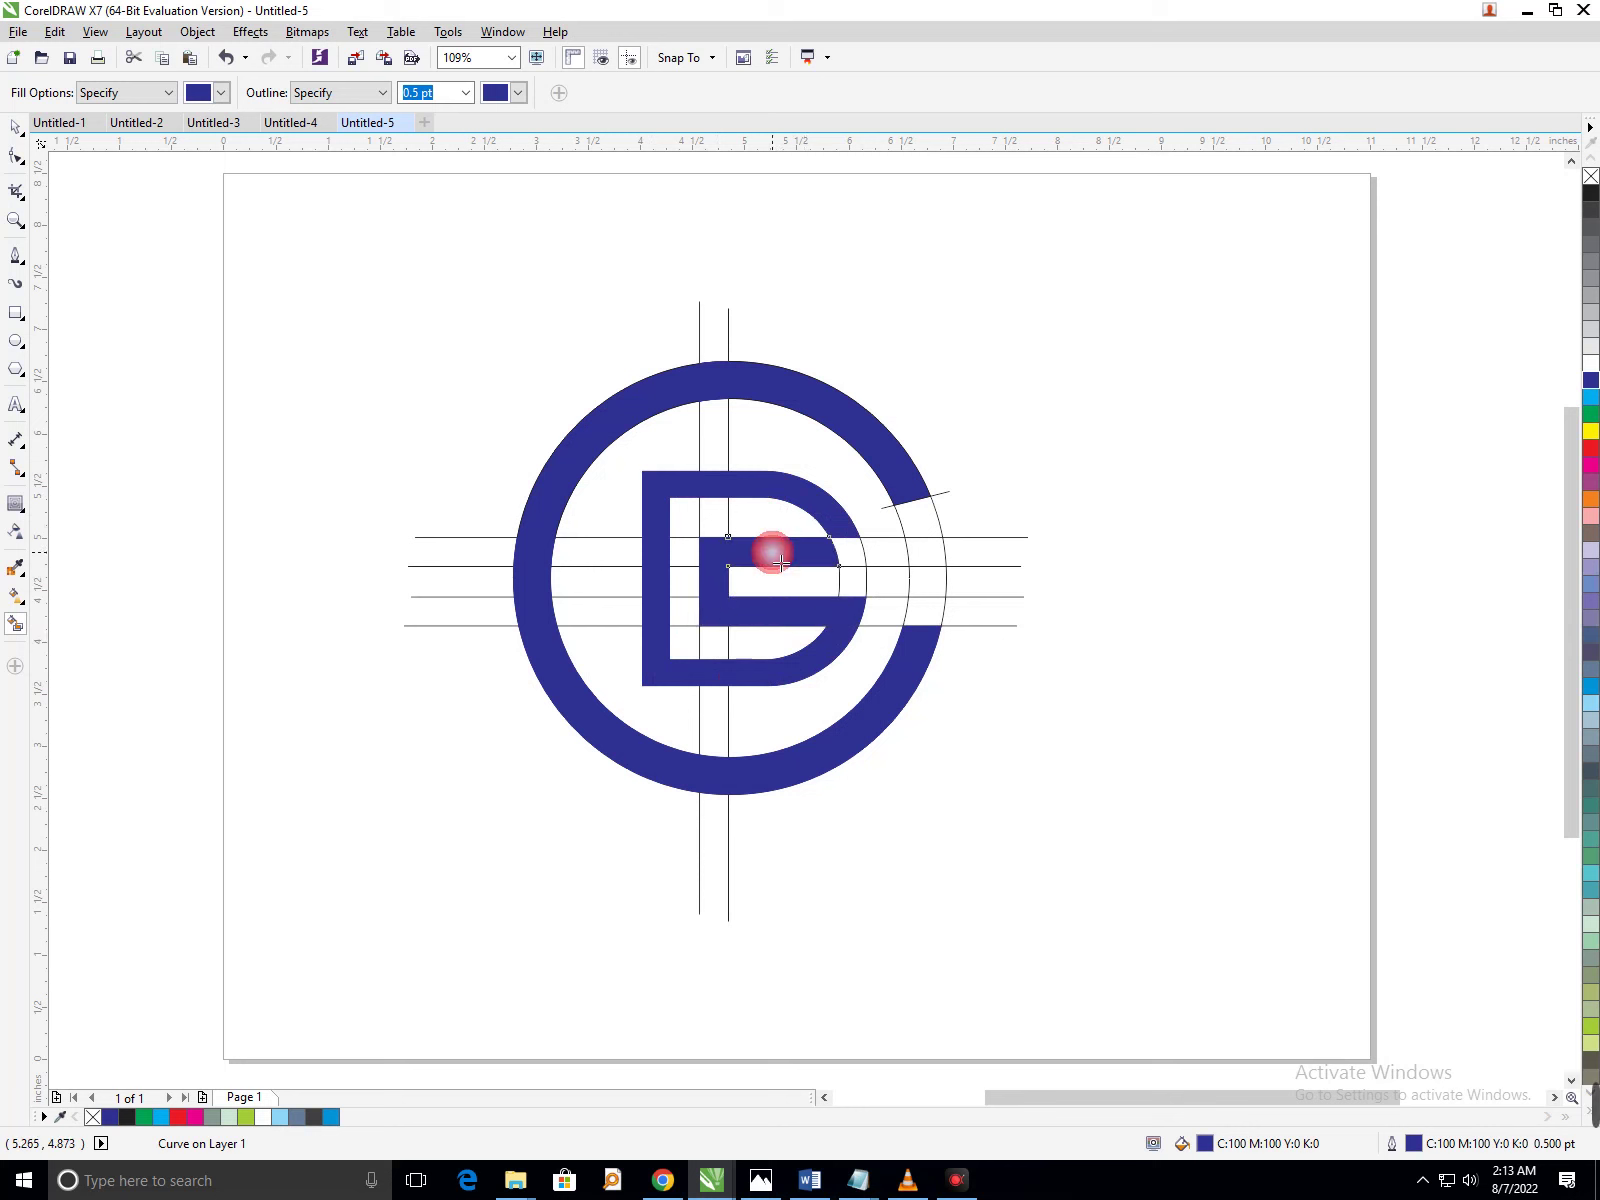
Extend the upper bar through the D's curve to the ring and fill the ring's right segments below it dark blue.
{"action": "left_click", "coordinate": [855, 561]}
{"action": "left_click", "coordinate": [875, 552]}
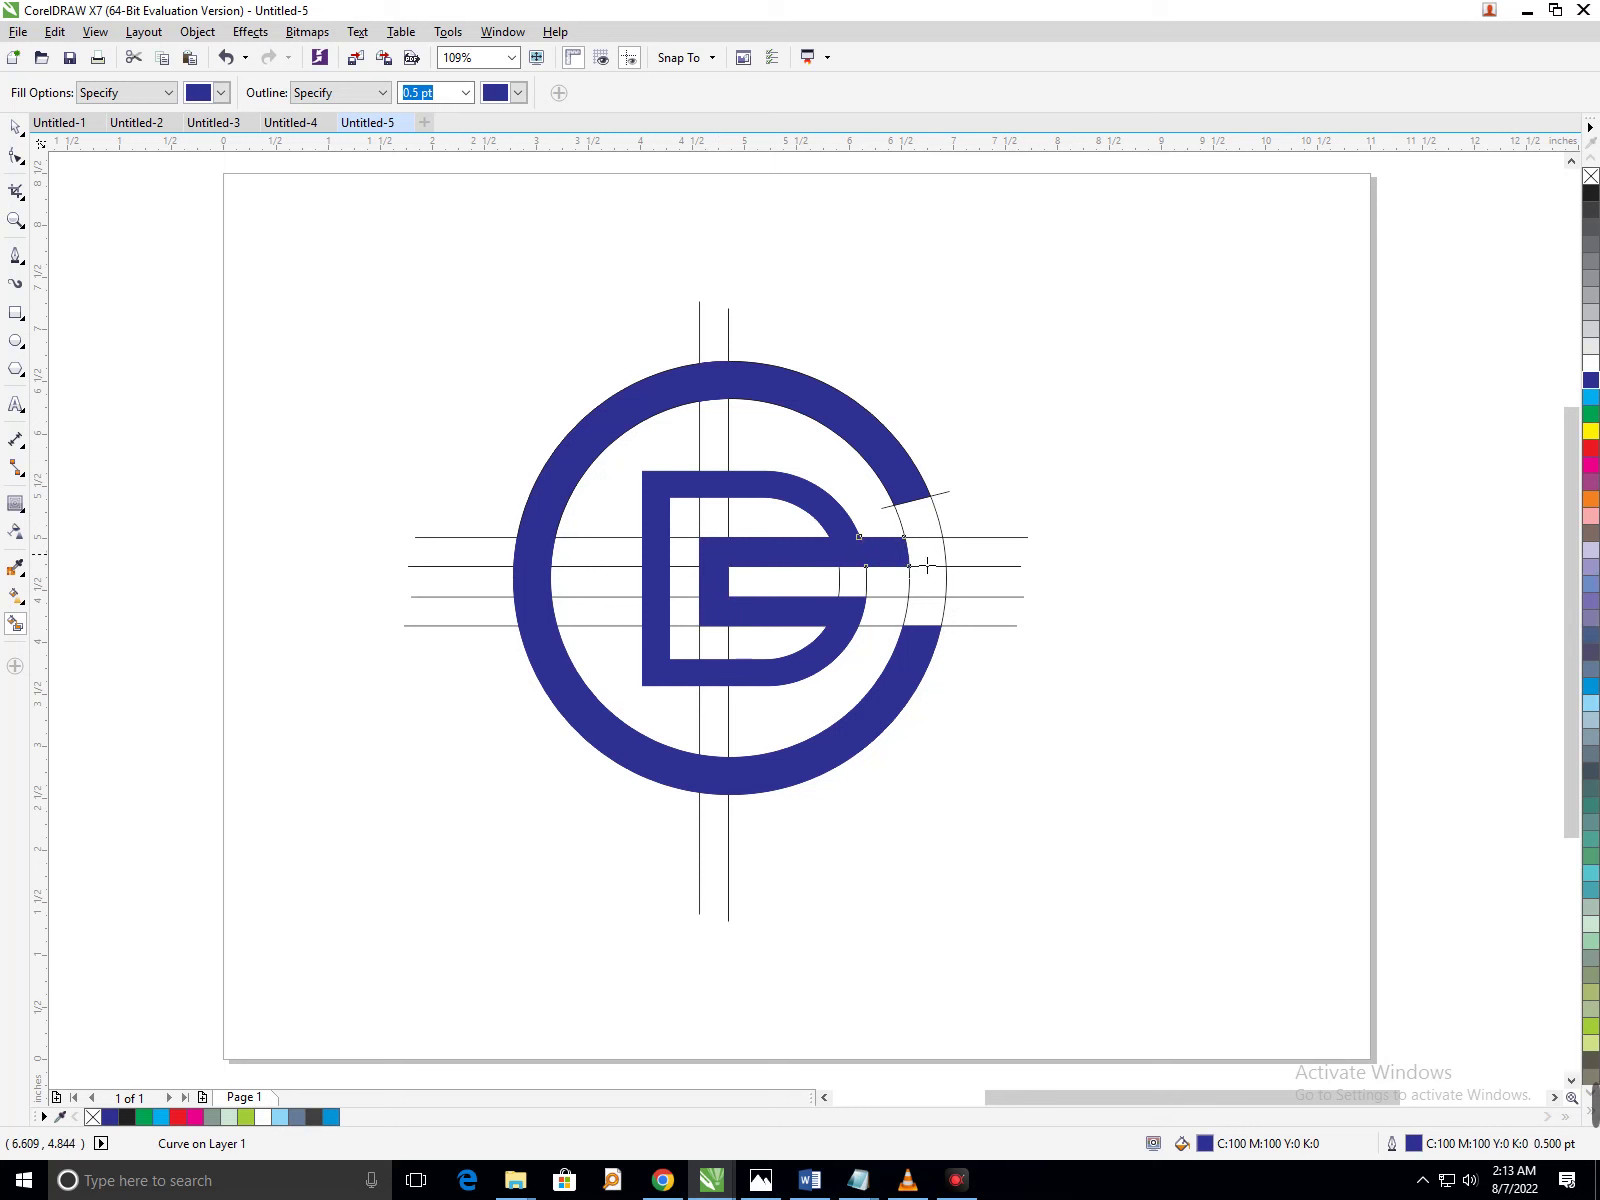
{"action": "left_click", "coordinate": [921, 555]}
{"action": "left_click", "coordinate": [932, 588]}
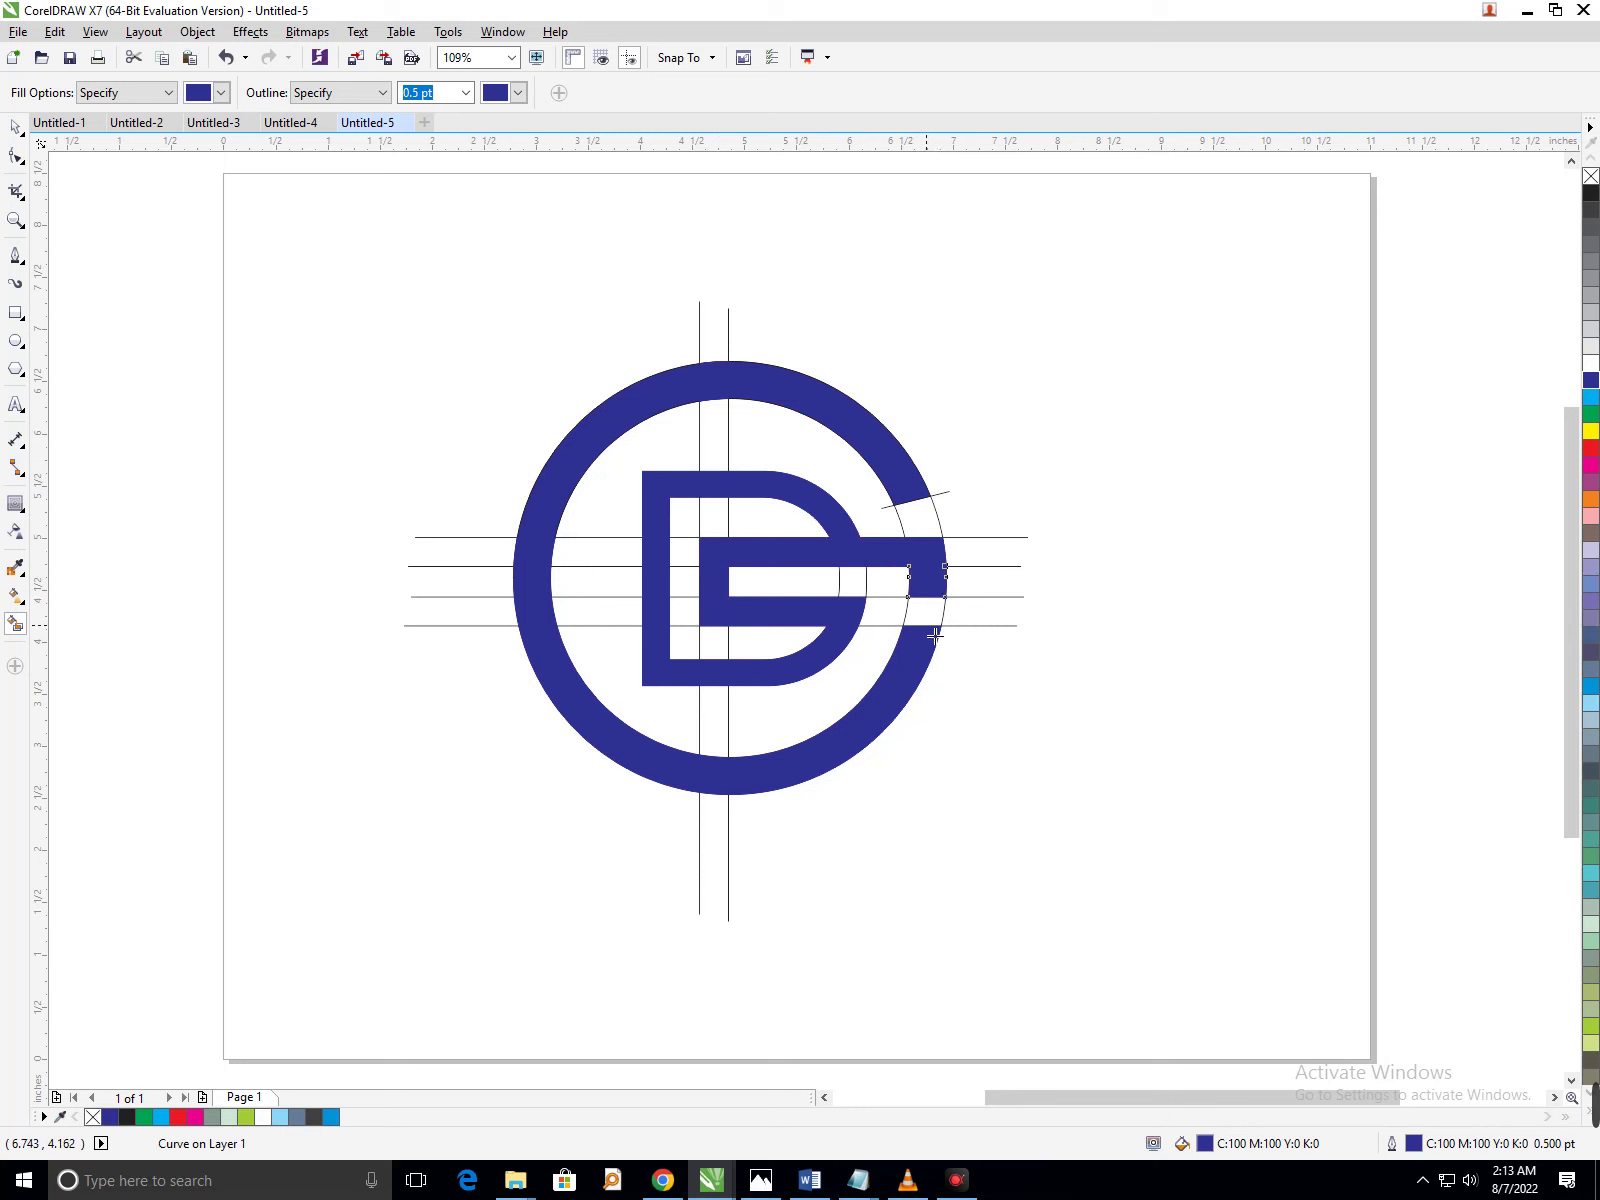
{"action": "left_click", "coordinate": [934, 627]}
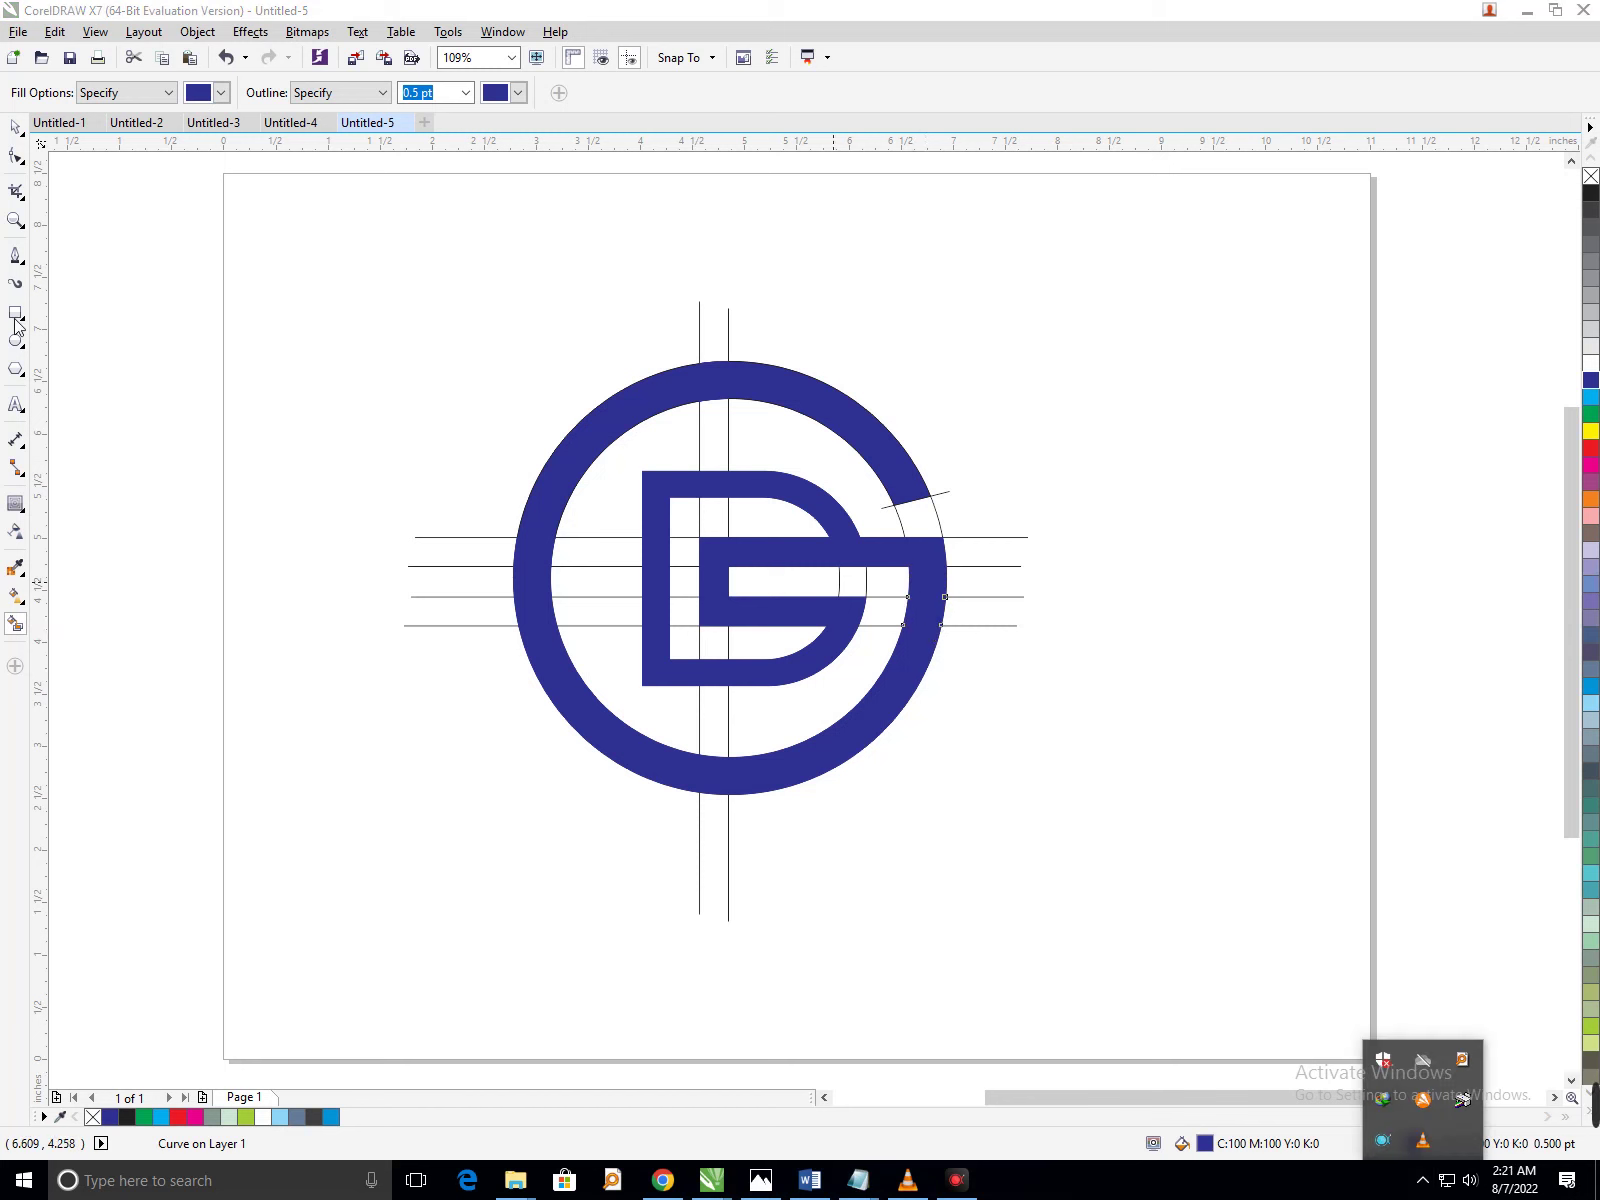
Delete the four horizontal guide lines across the logo.
{"action": "left_click", "coordinate": [15, 127]}
{"action": "left_click", "coordinate": [450, 573]}
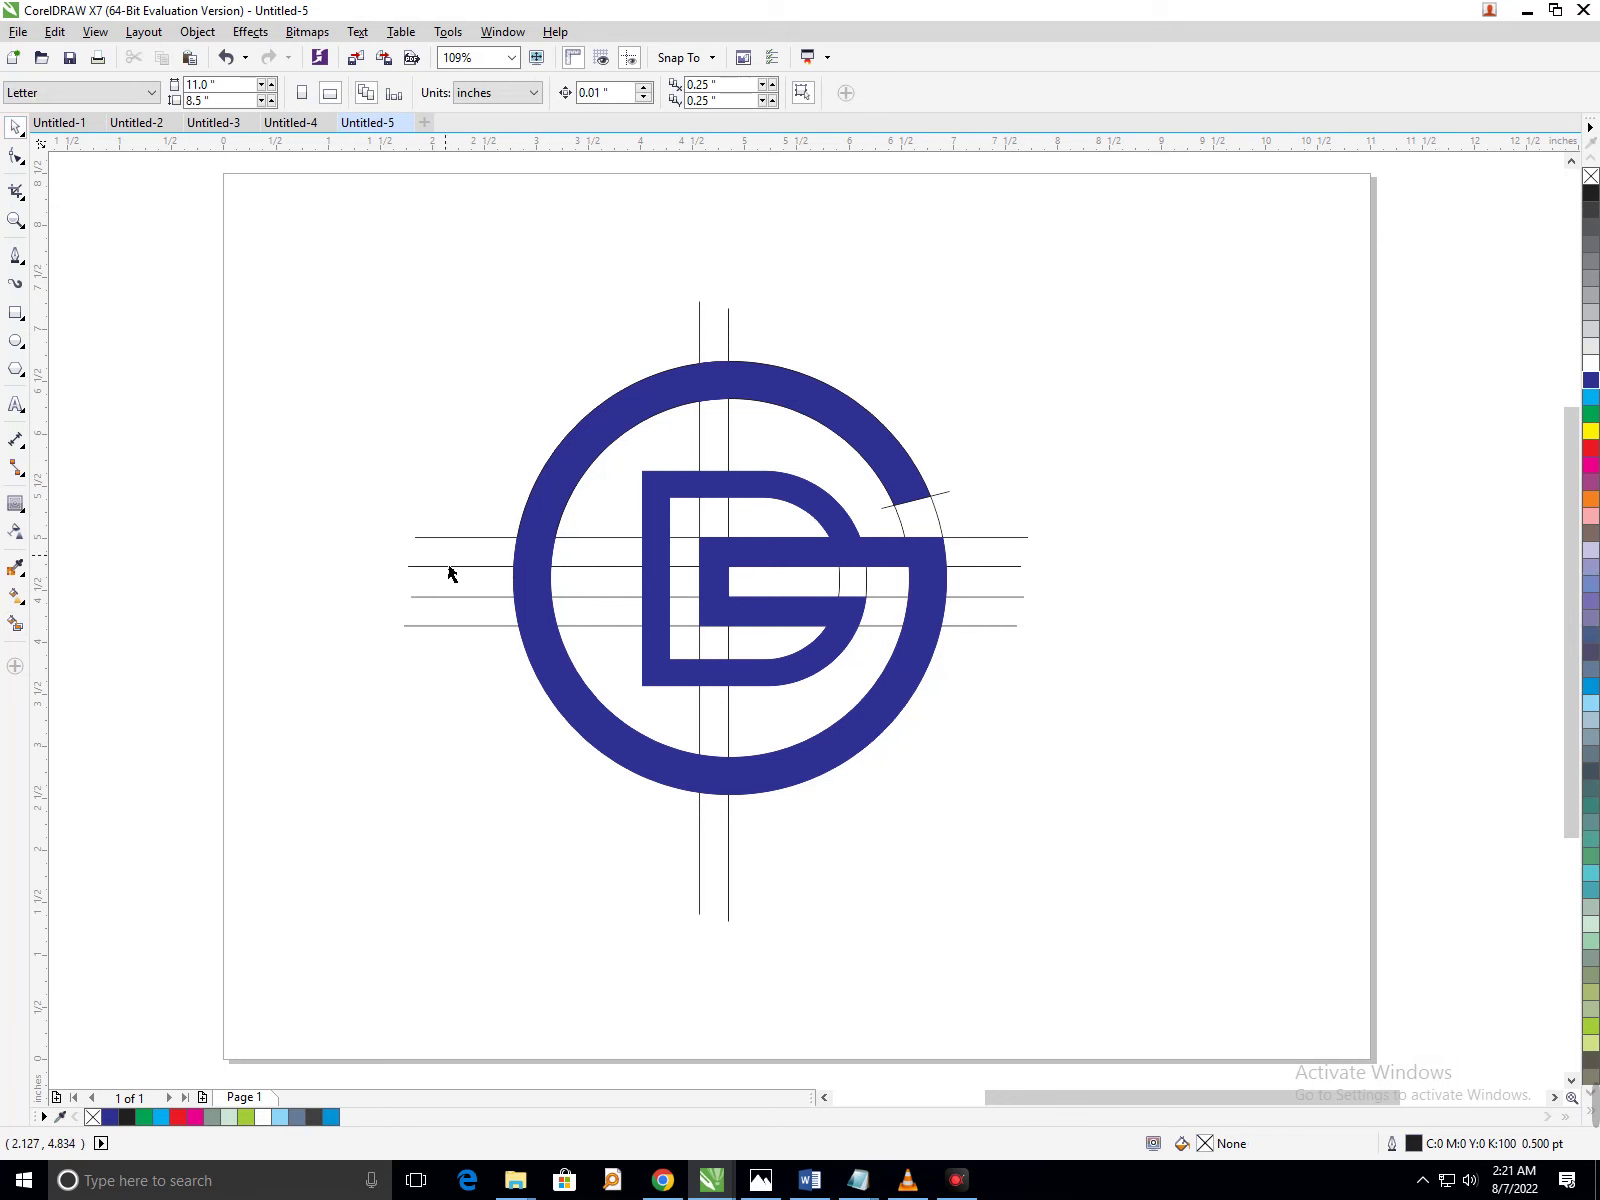
{"action": "left_click", "coordinate": [456, 567]}
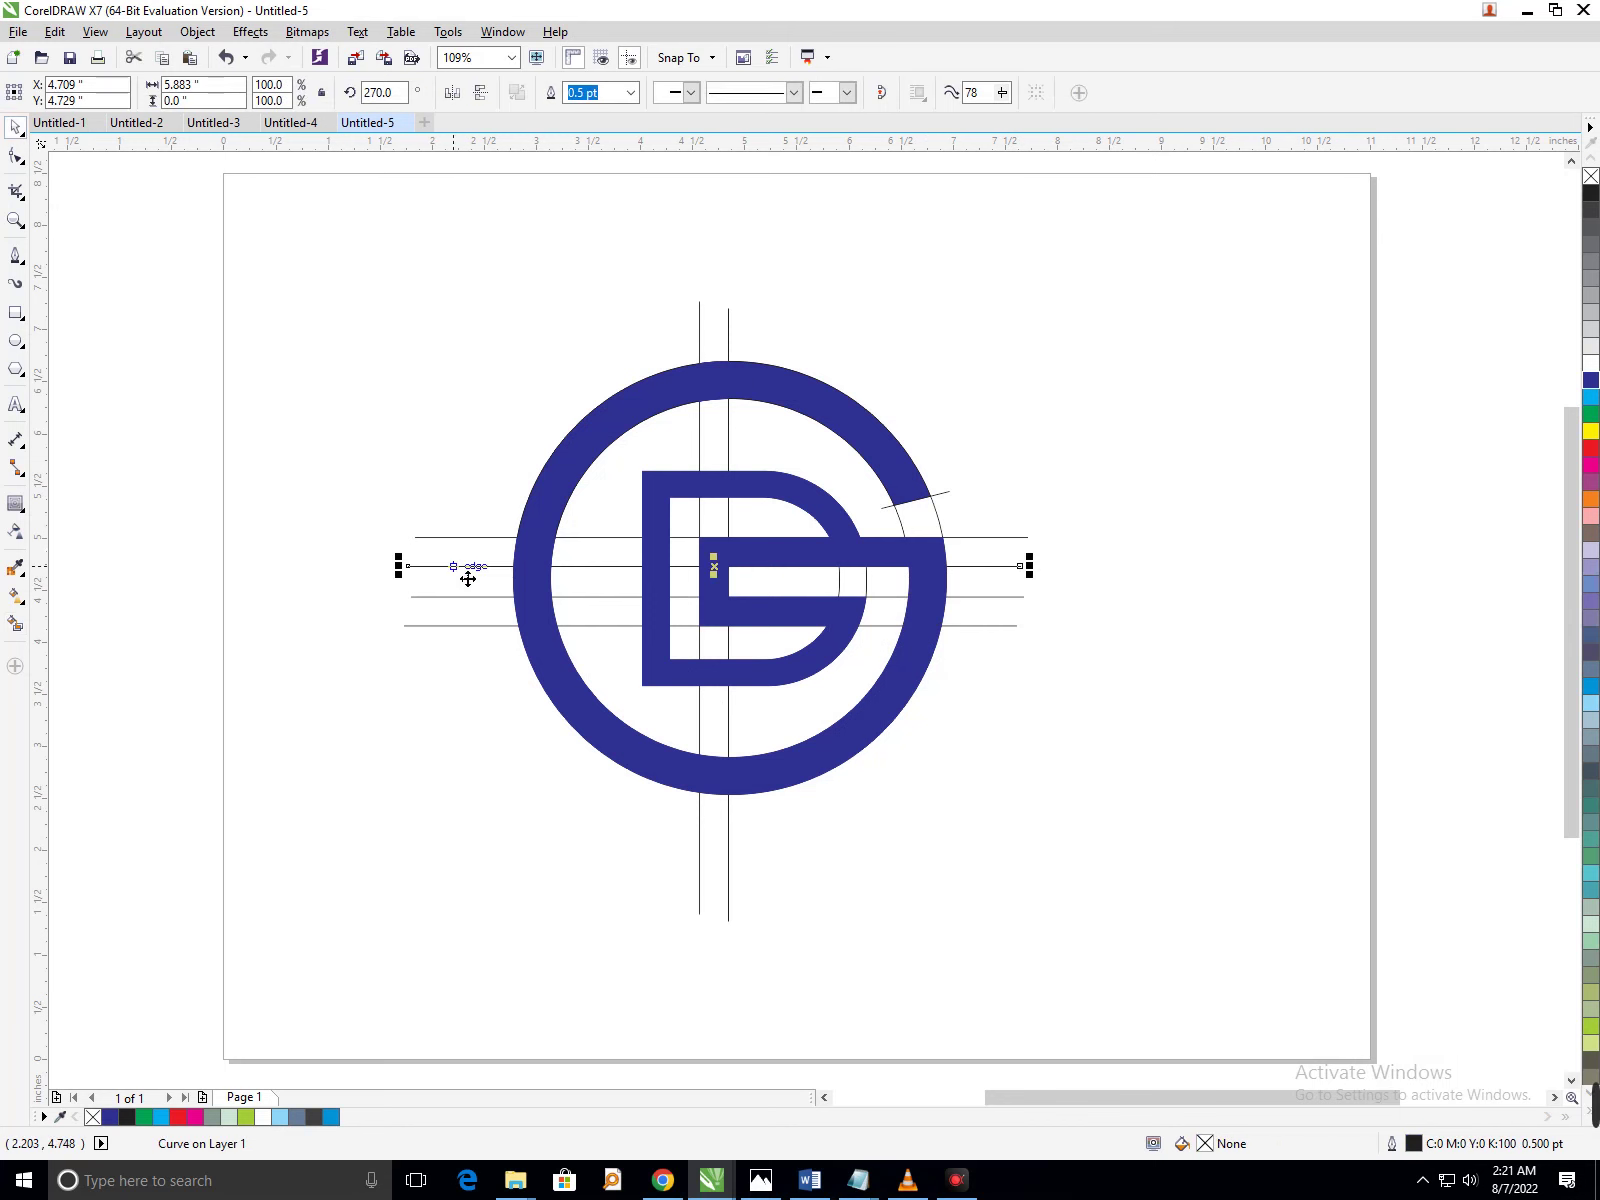
{"action": "key", "text": "Delete"}
{"action": "left_click", "coordinate": [463, 540]}
{"action": "key", "text": "Delete"}
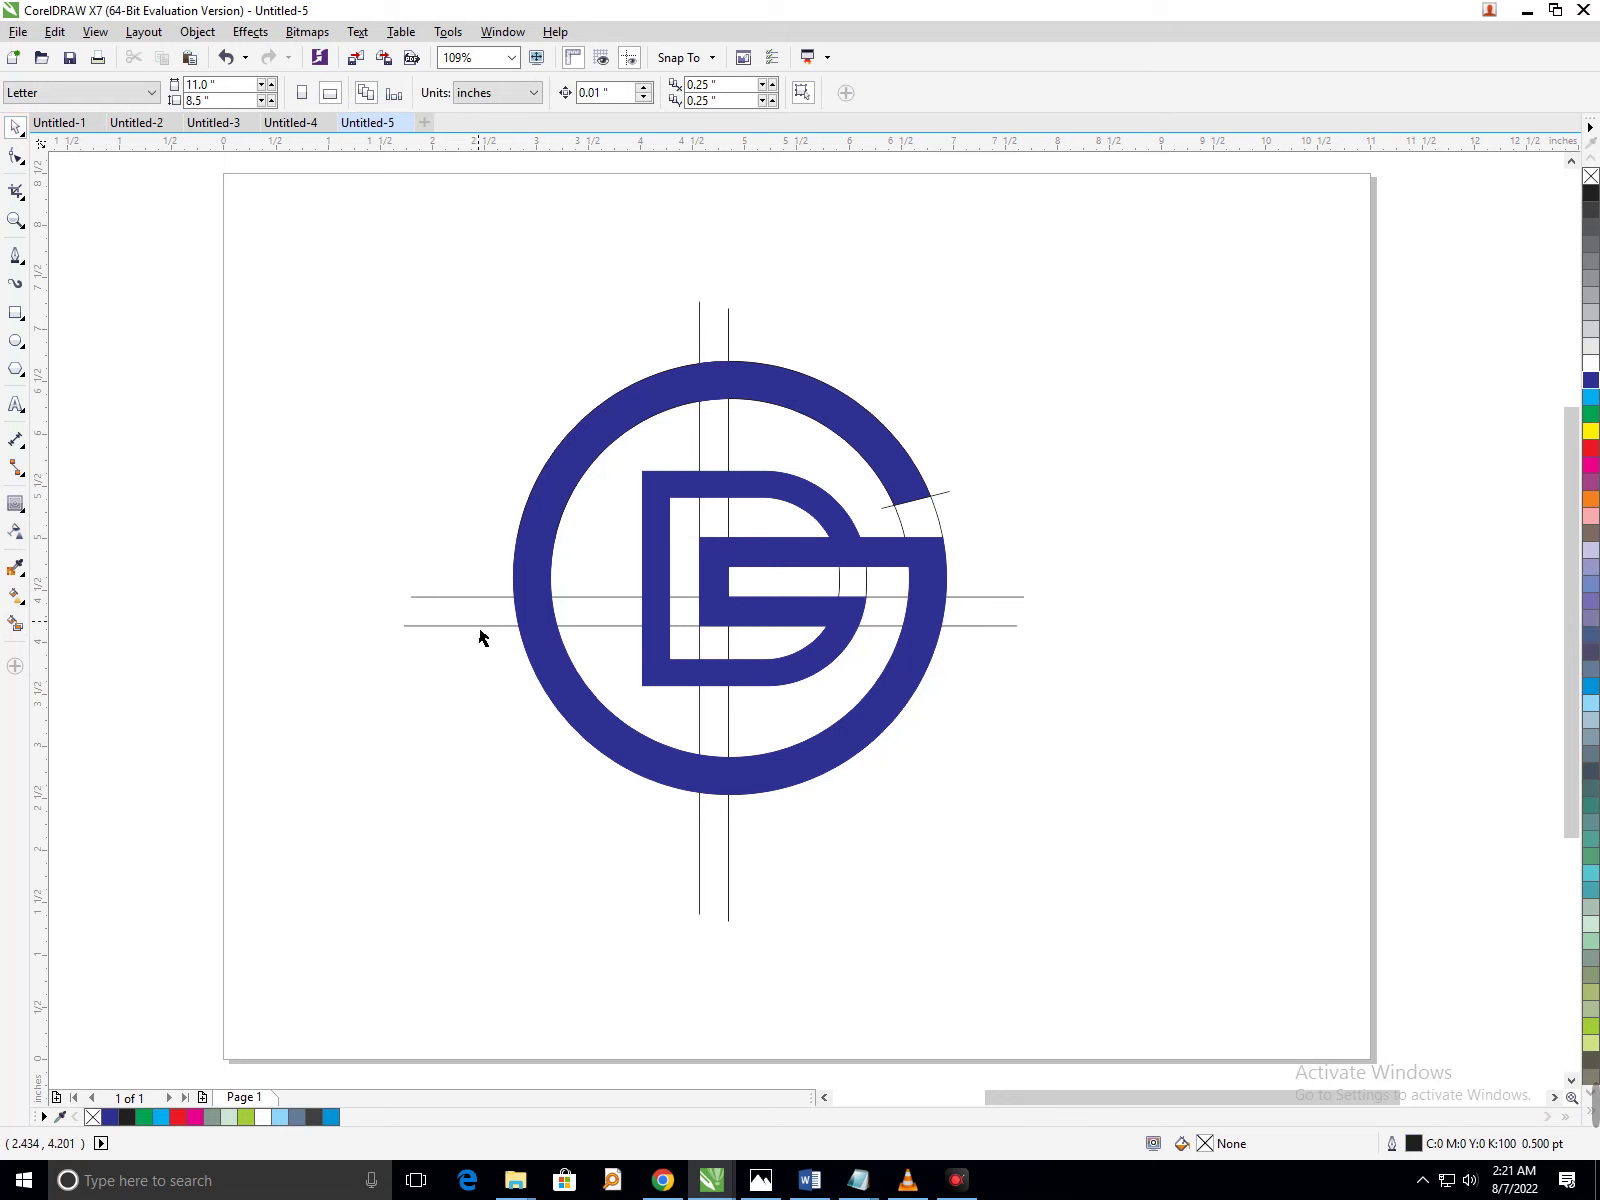
{"action": "left_click", "coordinate": [478, 625]}
{"action": "key", "text": "Delete"}
{"action": "left_click", "coordinate": [482, 597]}
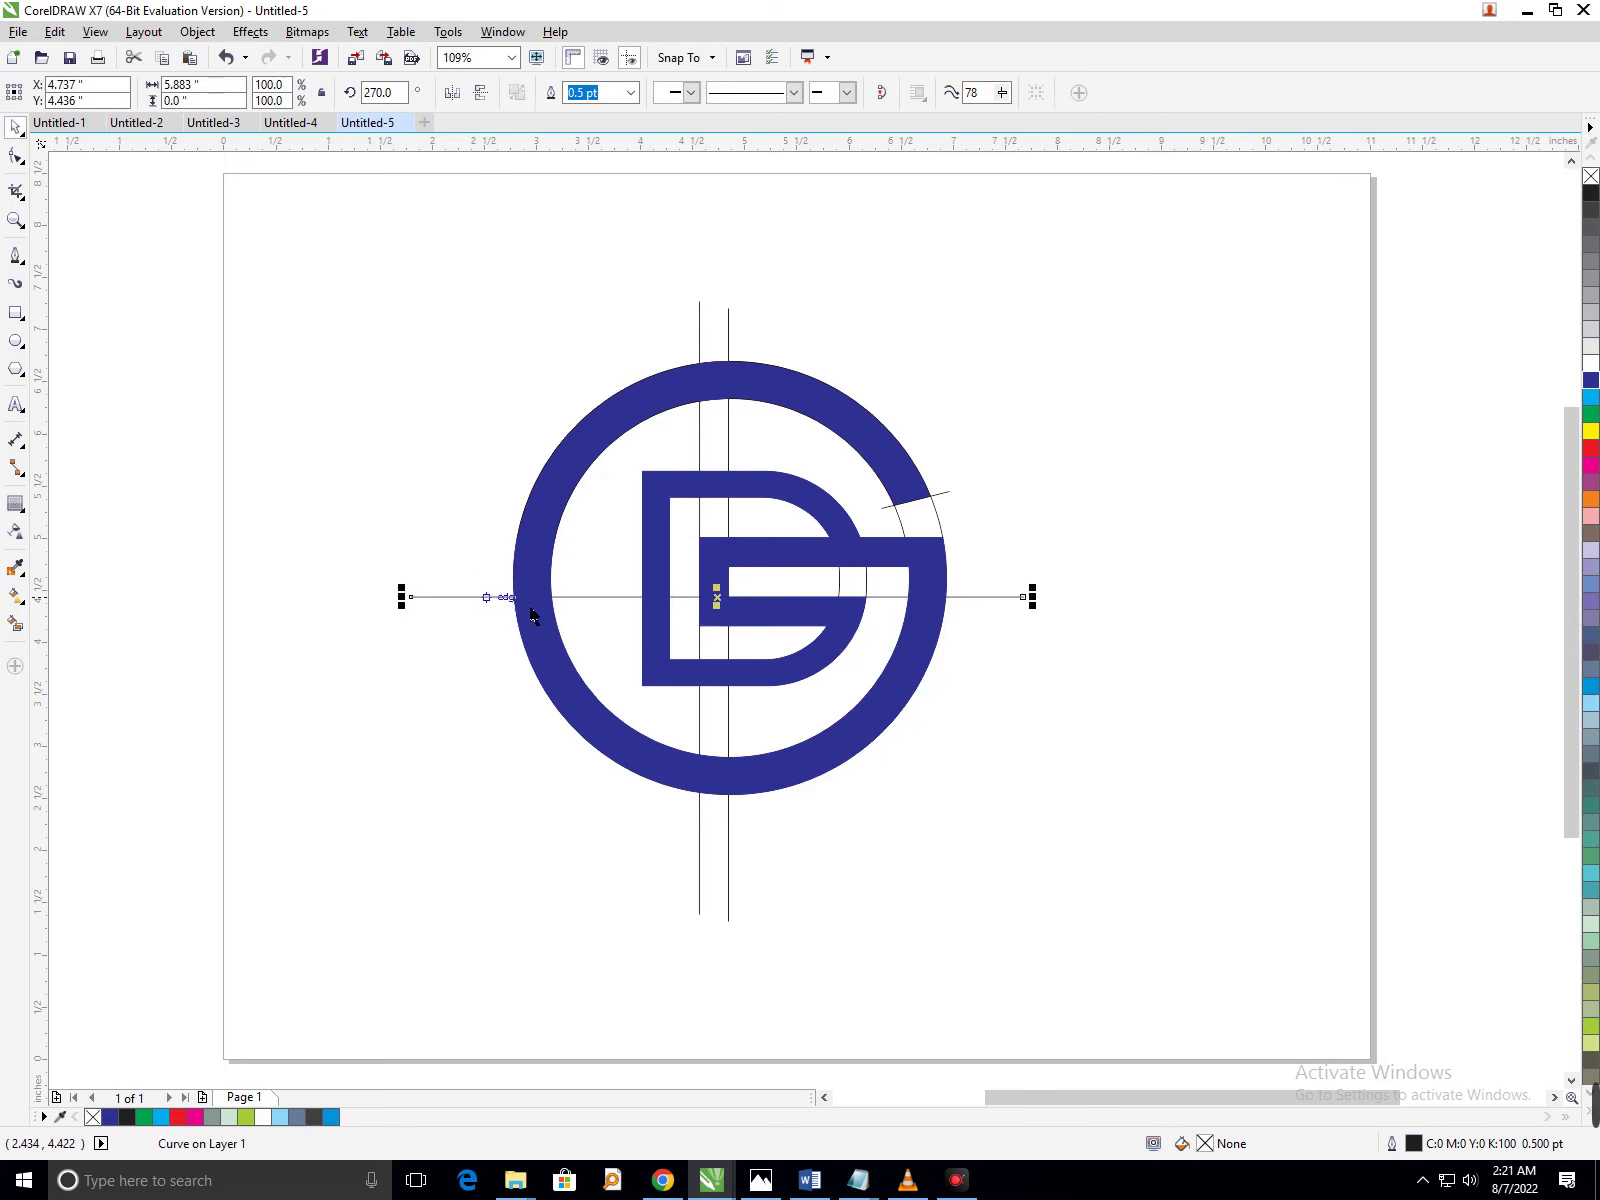
{"action": "key", "text": "Delete"}
Delete the two vertical guide lines crossing the logo.
{"action": "left_click", "coordinate": [699, 738]}
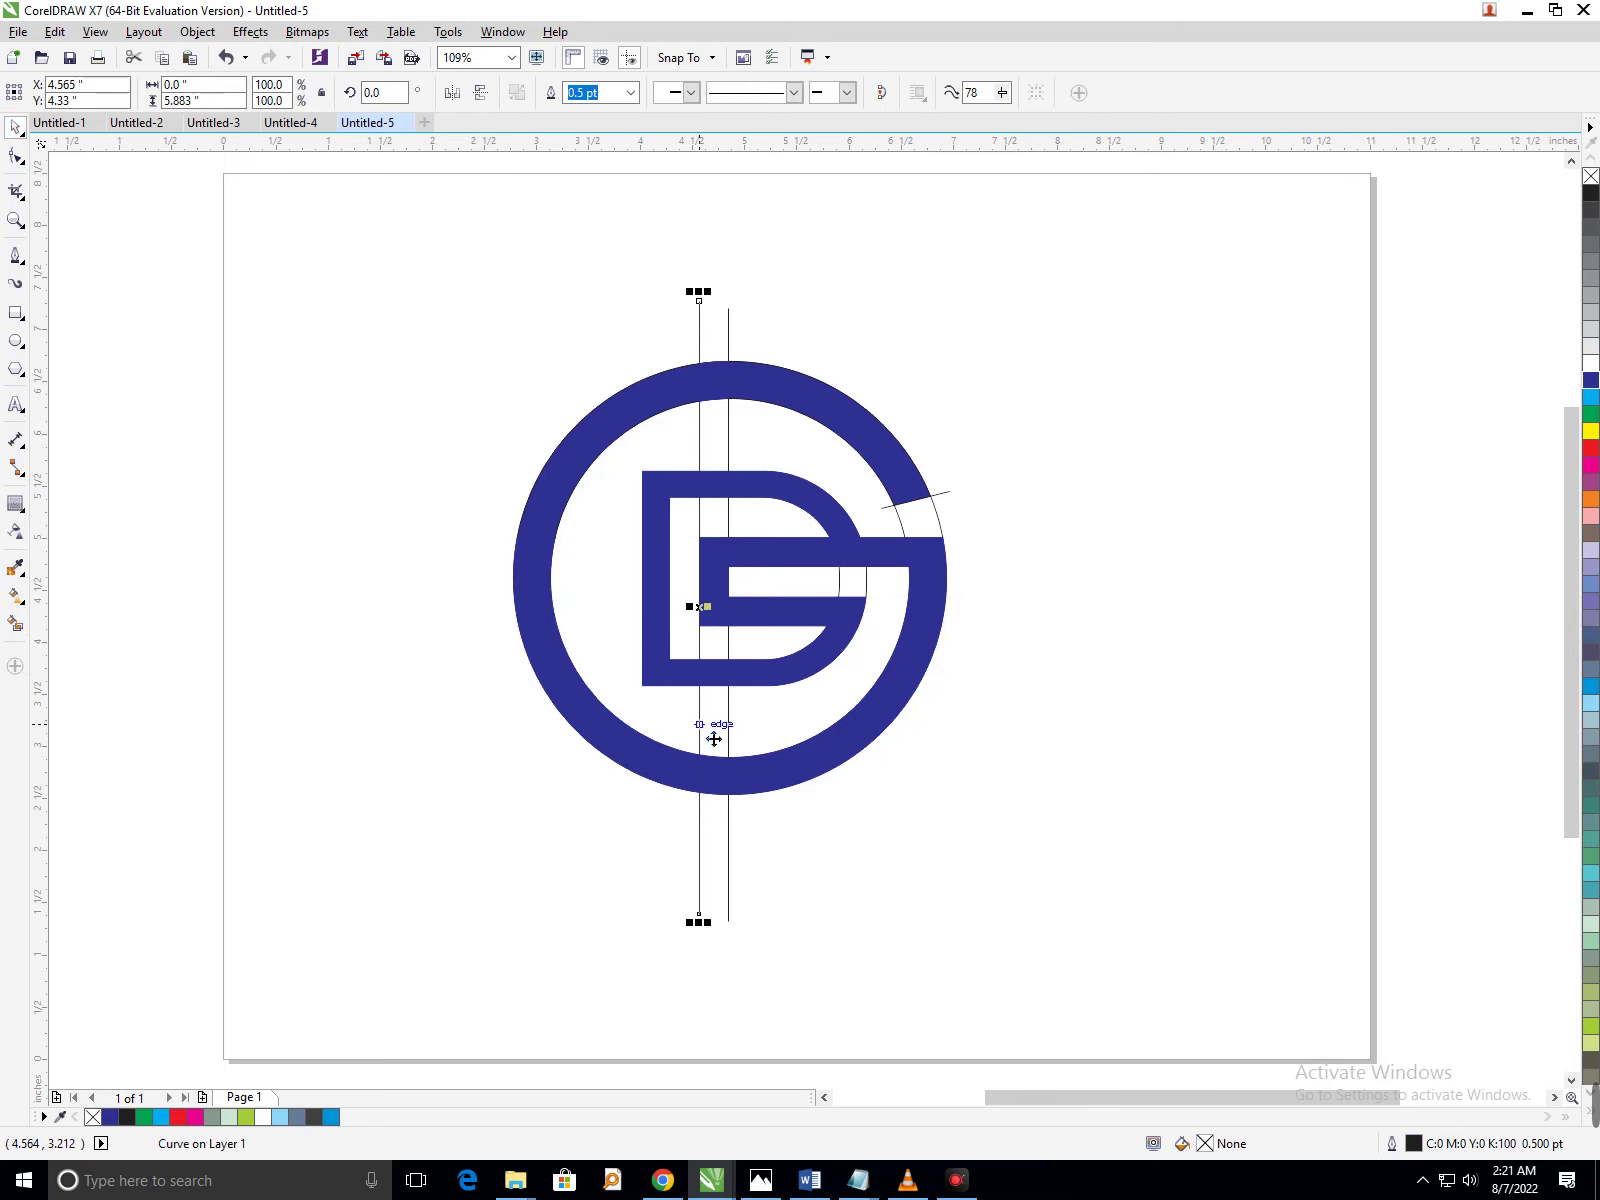
{"action": "key", "text": "Delete"}
{"action": "left_click", "coordinate": [728, 738]}
{"action": "key", "text": "Delete"}
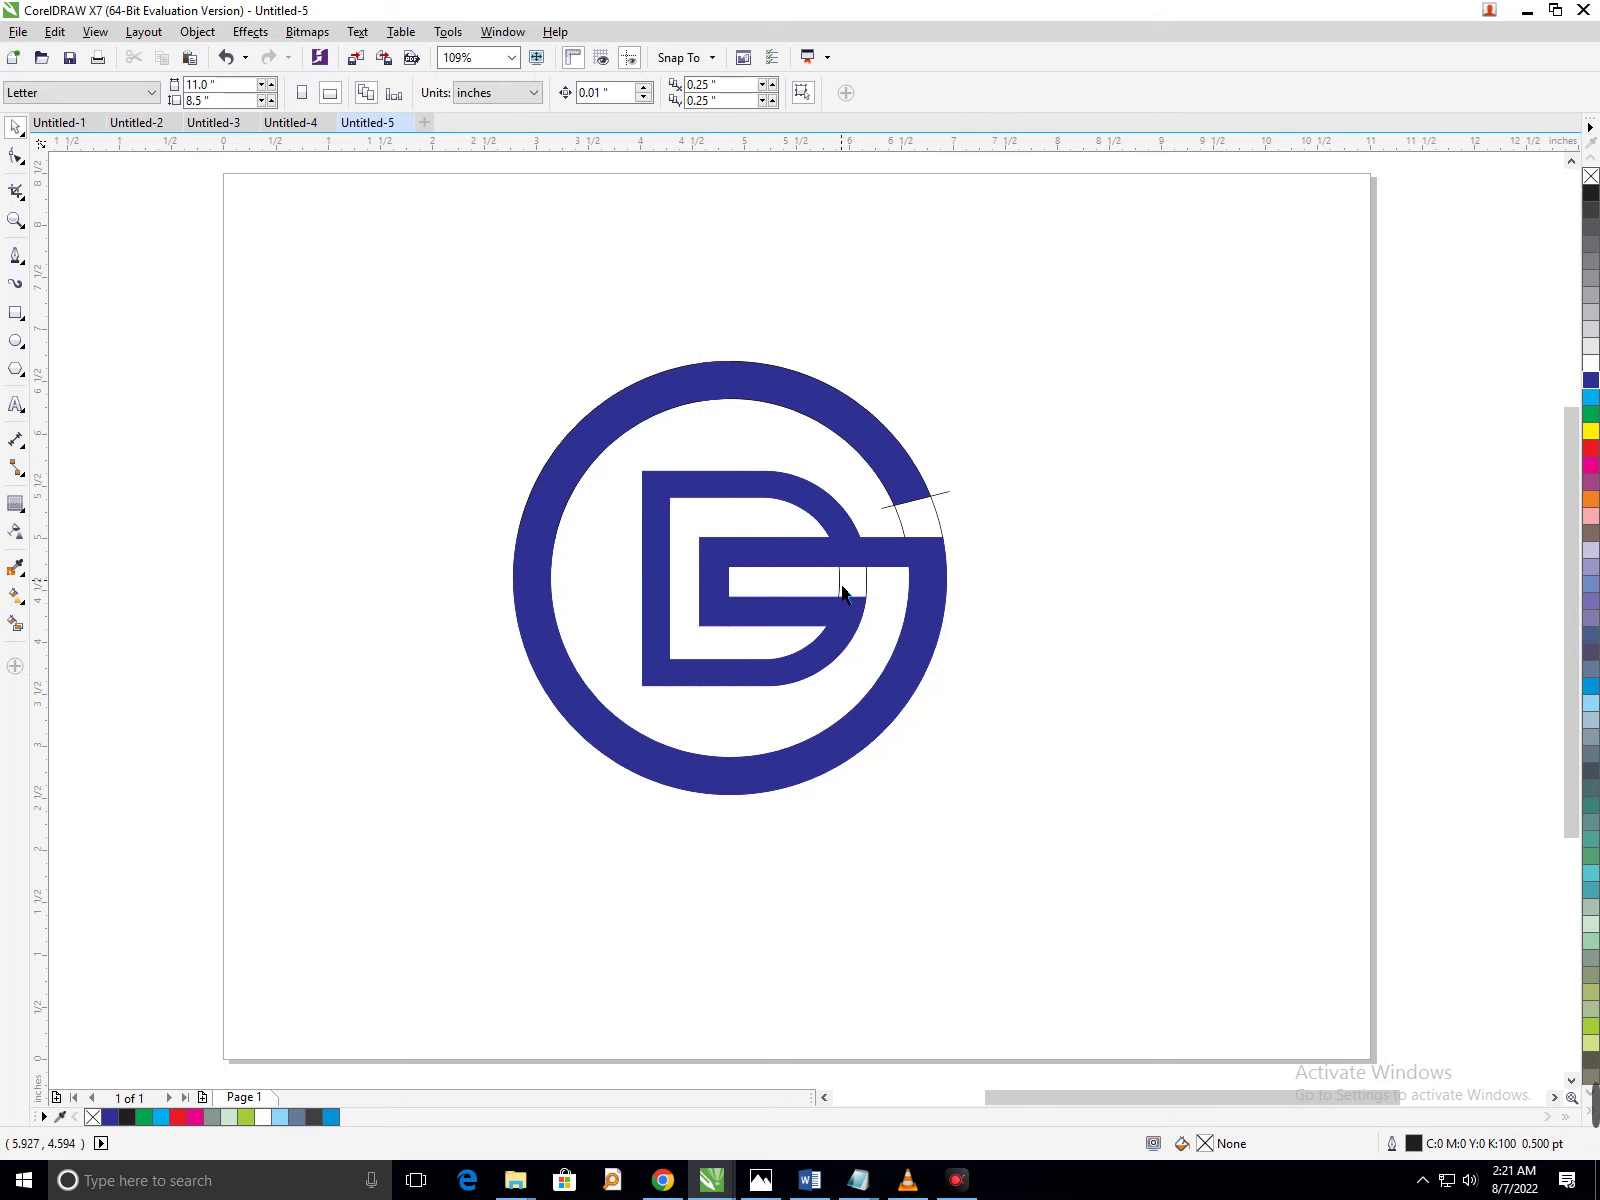
Delete the leftover D outlines, both construction circles and the slanted line at the ring's opening.
{"action": "left_click", "coordinate": [840, 590]}
{"action": "key", "text": "Delete"}
{"action": "left_click", "coordinate": [866, 595]}
{"action": "key", "text": "Escape"}
{"action": "left_click", "coordinate": [908, 525]}
{"action": "left_click", "coordinate": [934, 512]}
{"action": "left_click", "coordinate": [940, 533]}
{"action": "left_click", "coordinate": [942, 494]}
{"action": "left_click", "coordinate": [942, 494]}
{"action": "key", "text": "Delete"}
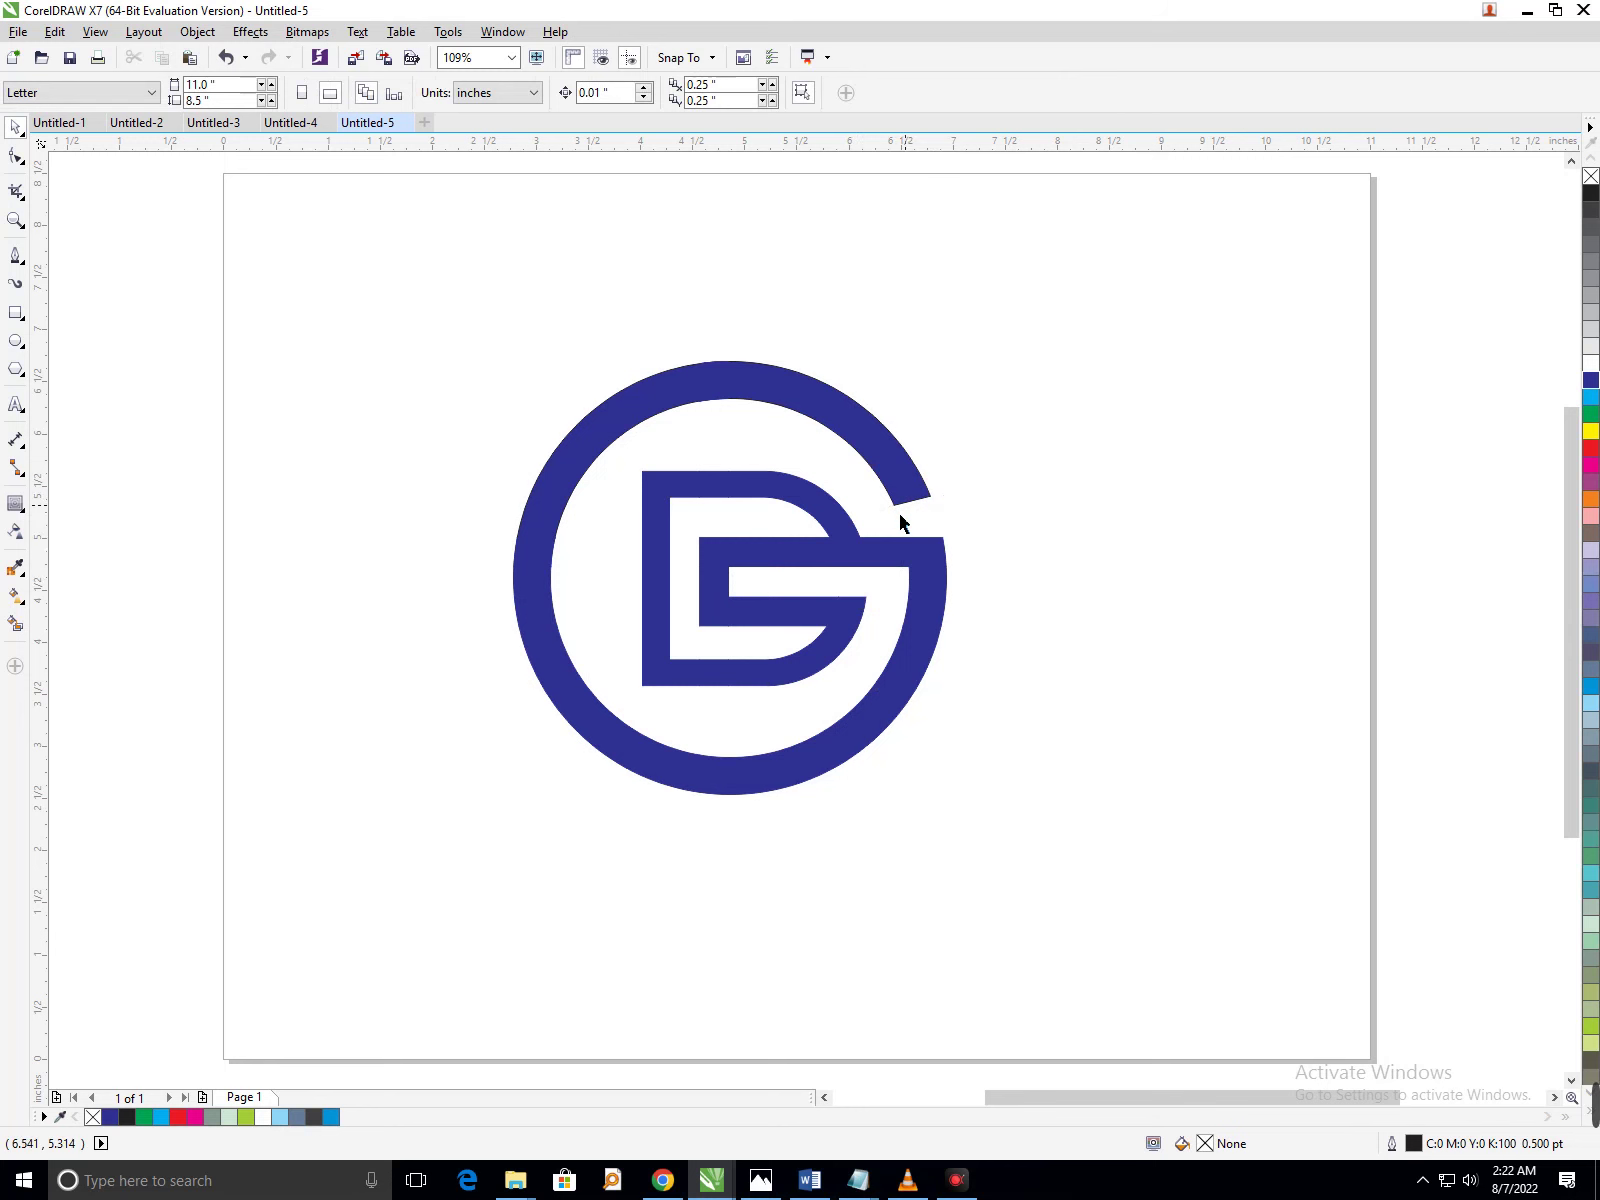
Try a conical fountain fill from dark blue to red #FF1919 on all the logo pieces.
{"action": "left_click_drag", "start_coordinate": [412, 305], "coordinate": [1118, 868]}
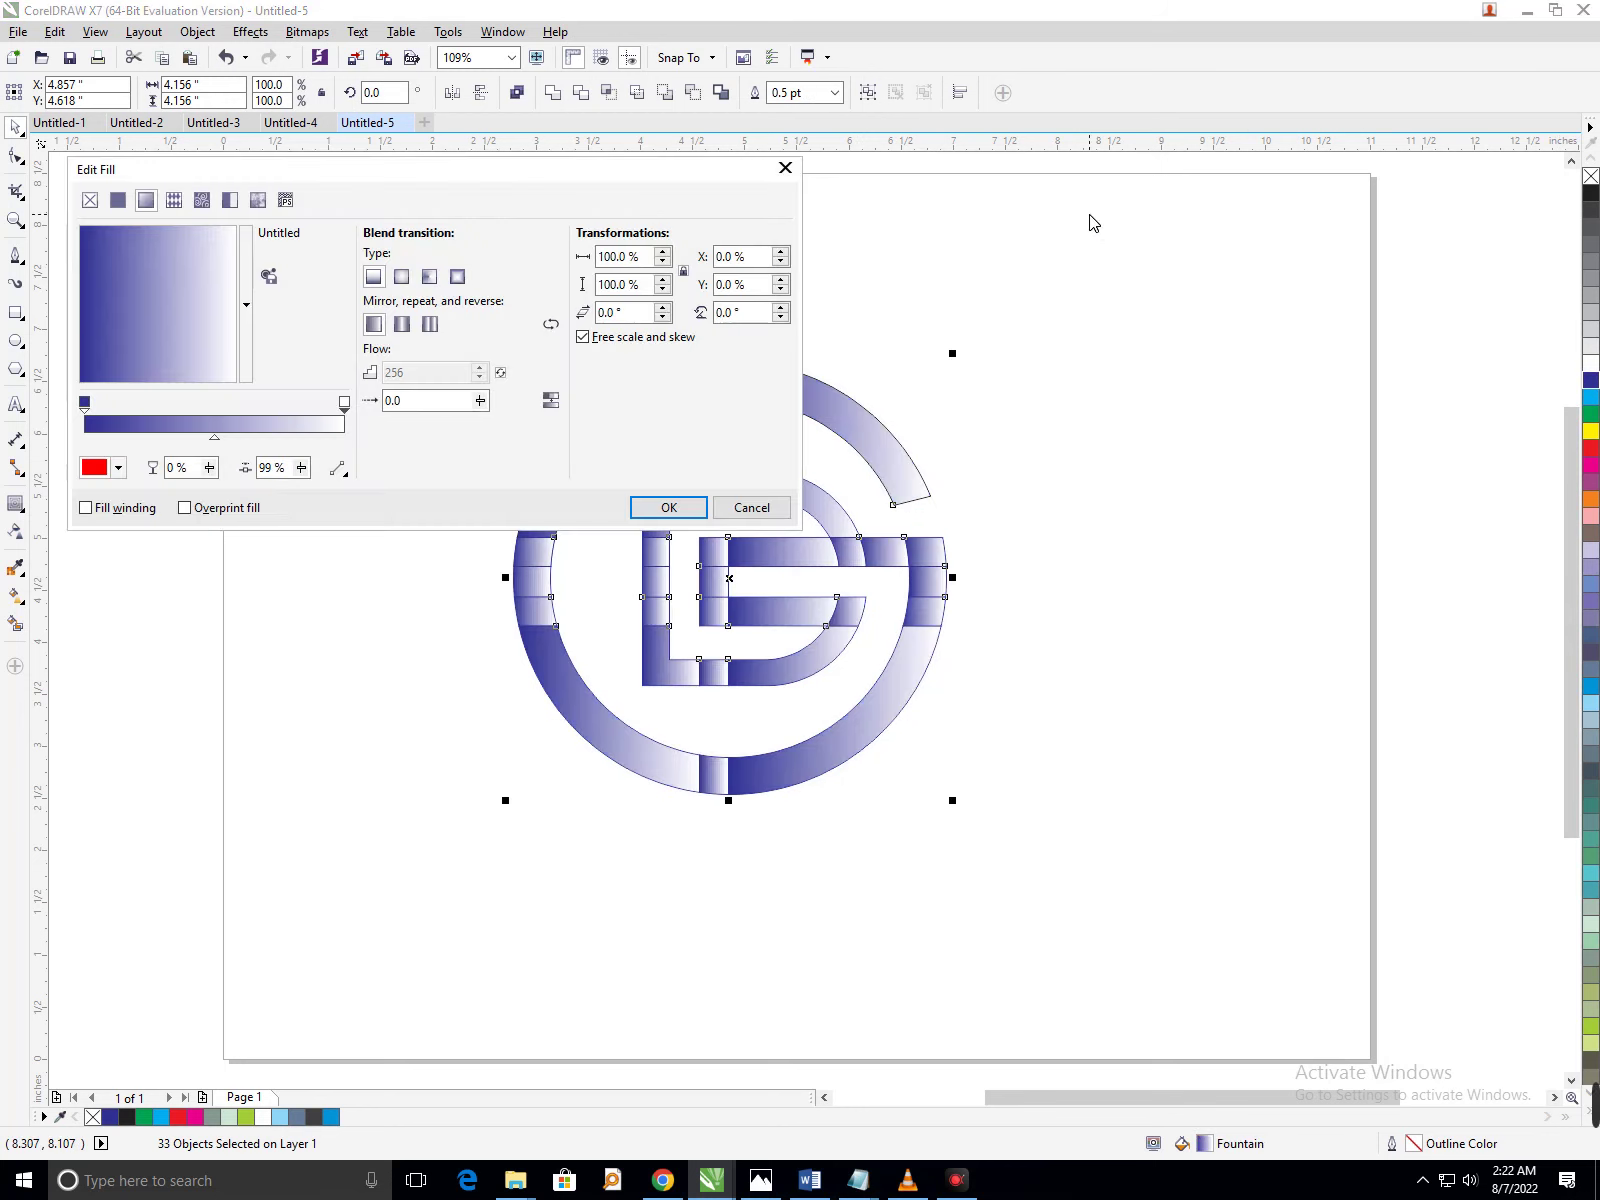
{"action": "left_click_drag", "start_coordinate": [383, 162], "coordinate": [1289, 160]}
{"action": "left_click", "coordinate": [1025, 464]}
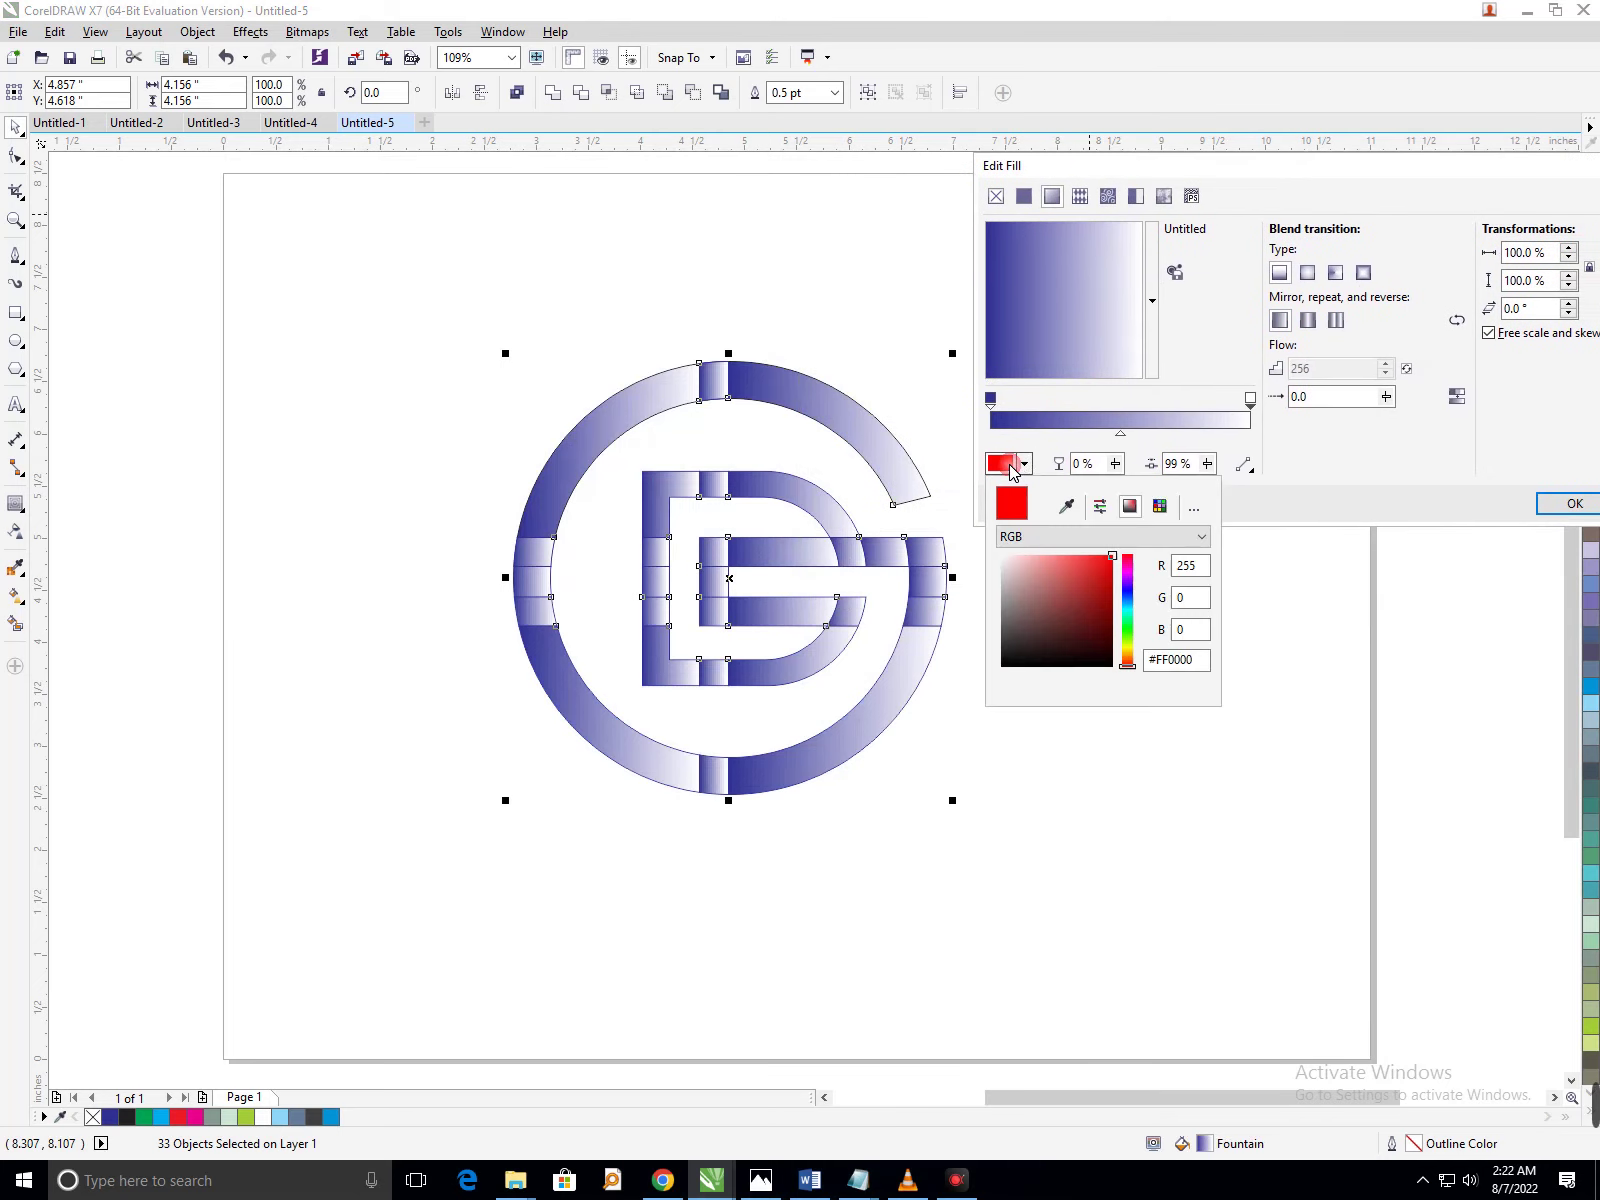
{"action": "left_click", "coordinate": [1101, 556]}
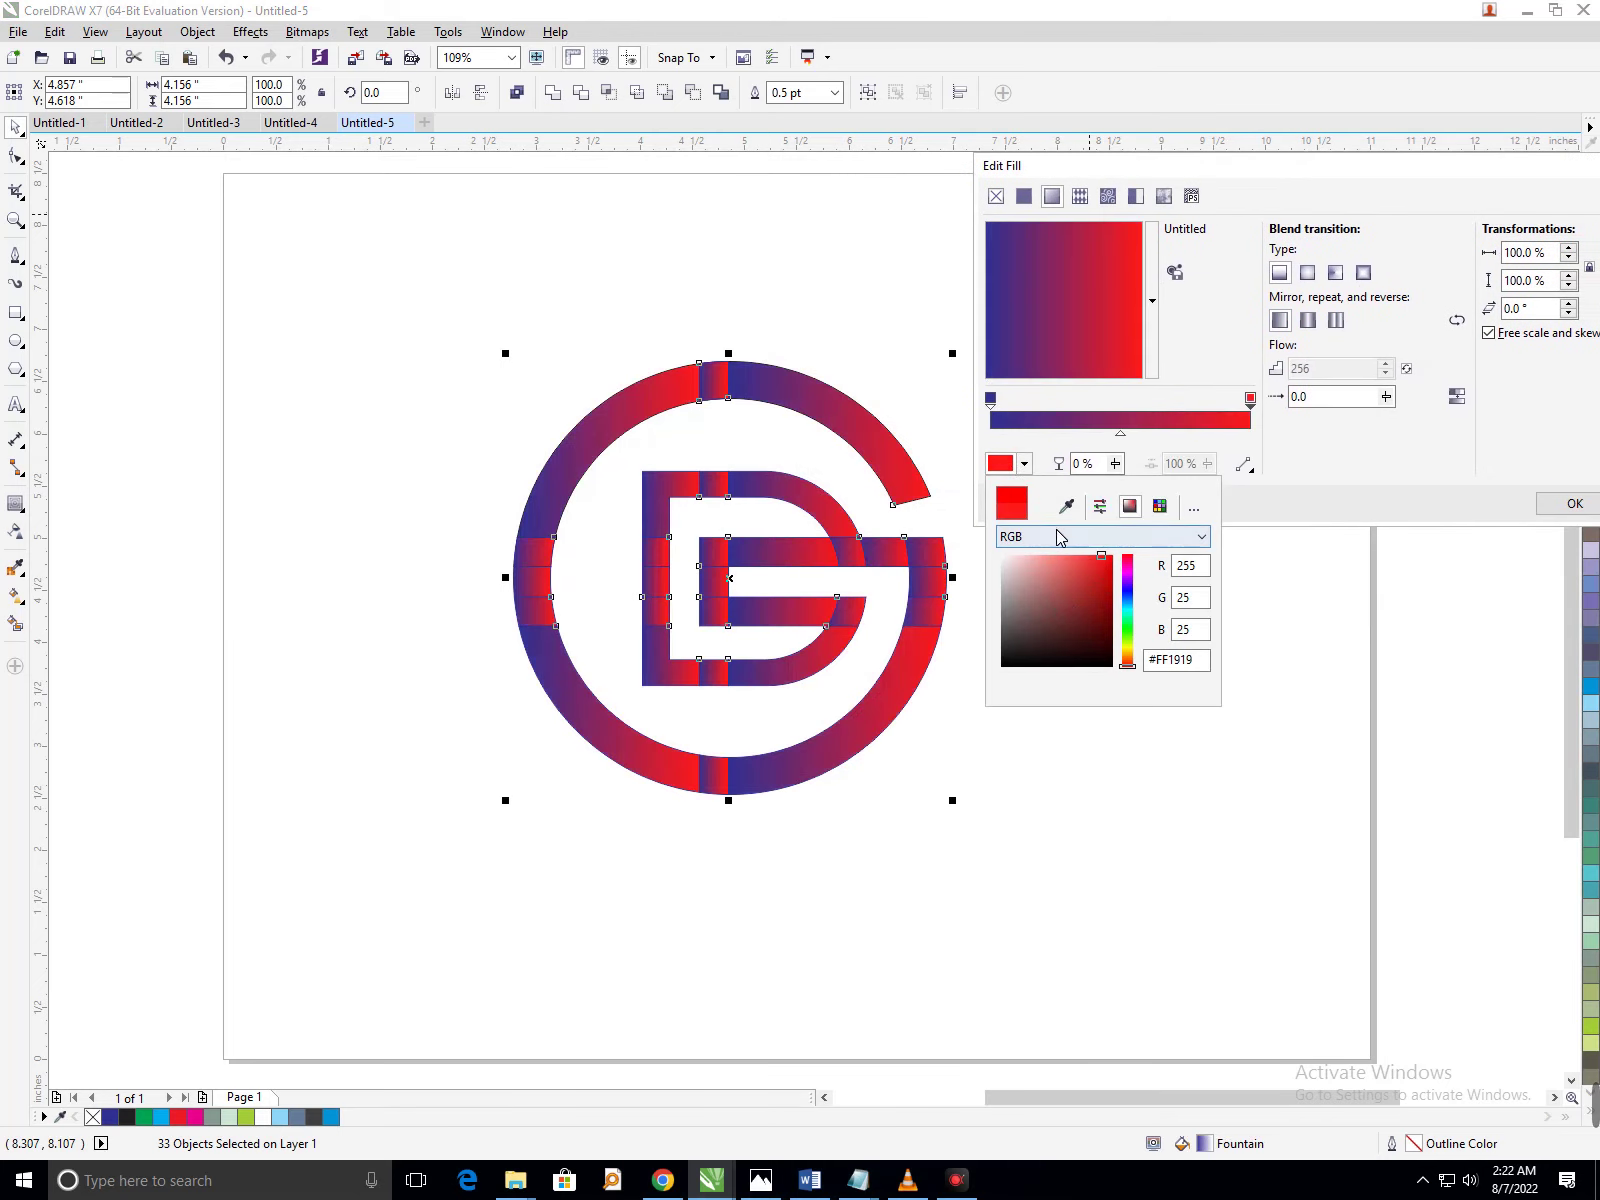
{"action": "left_click", "coordinate": [1305, 280]}
{"action": "left_click", "coordinate": [1337, 274]}
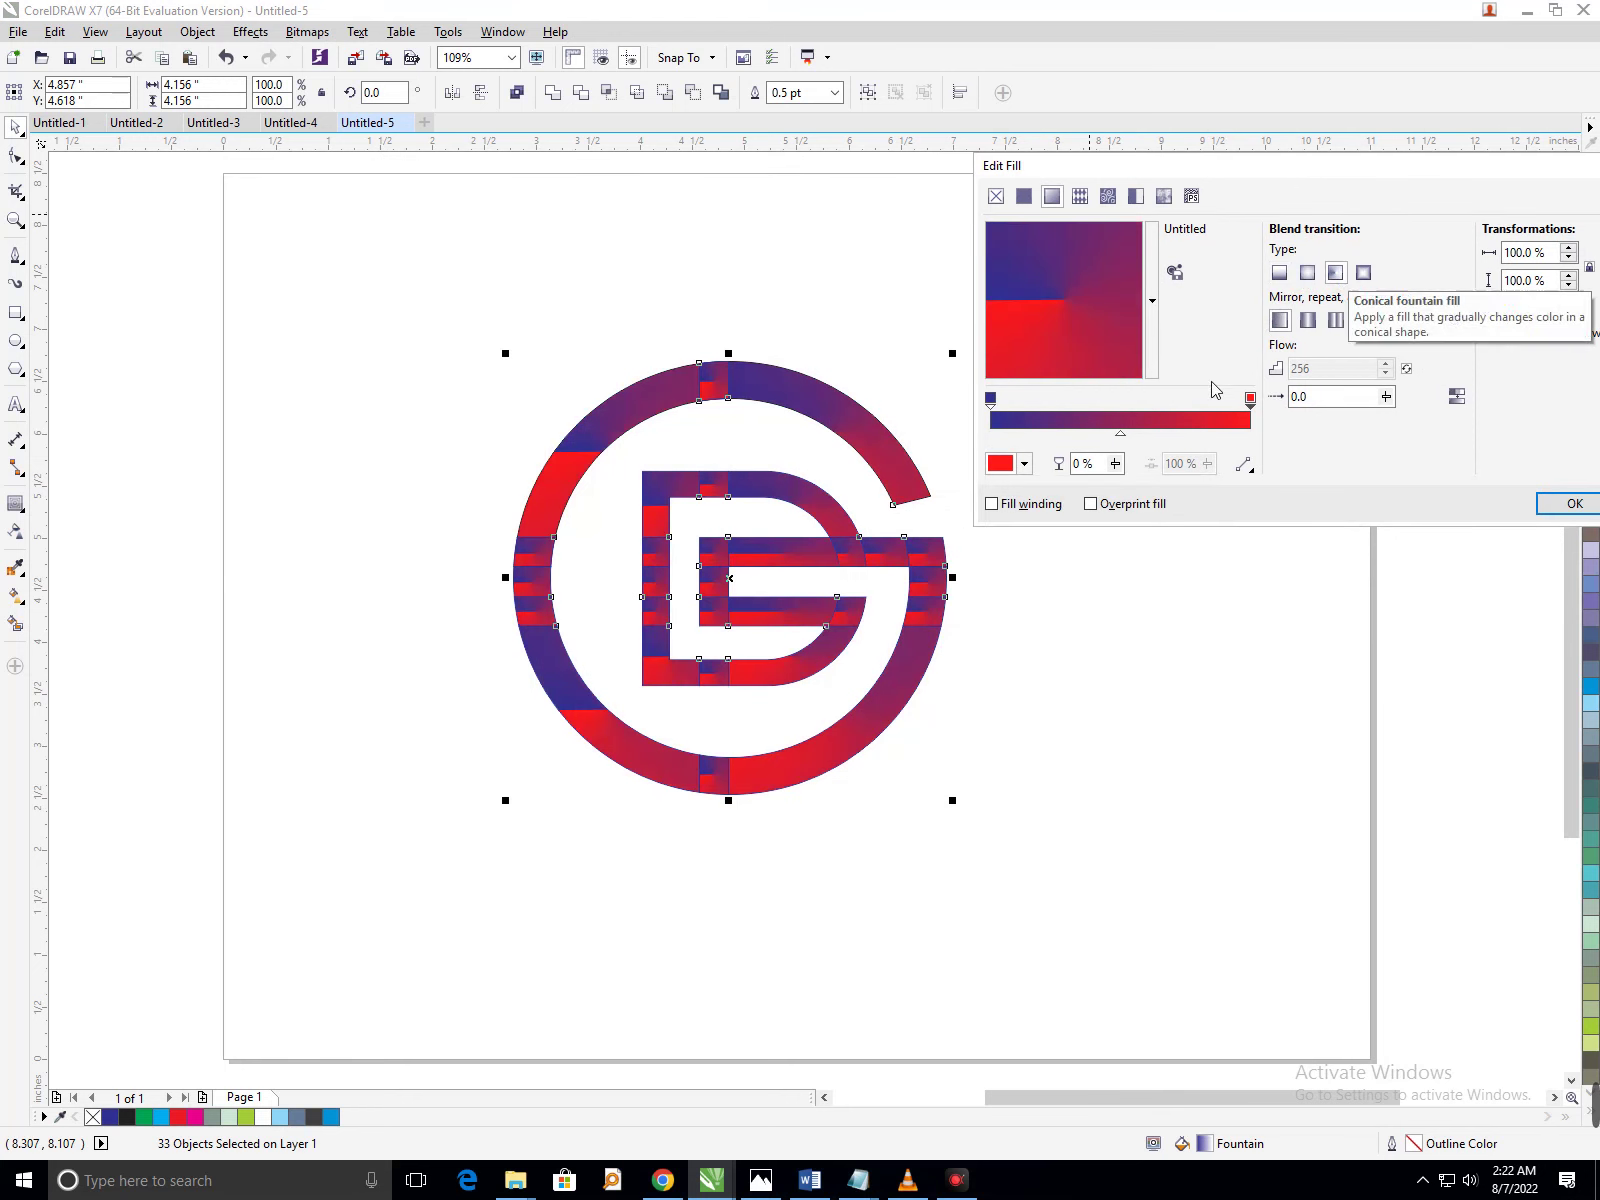
Add a light red #EB9696 colour node at 99% of the fountain fill.
{"action": "left_click", "coordinate": [1250, 400]}
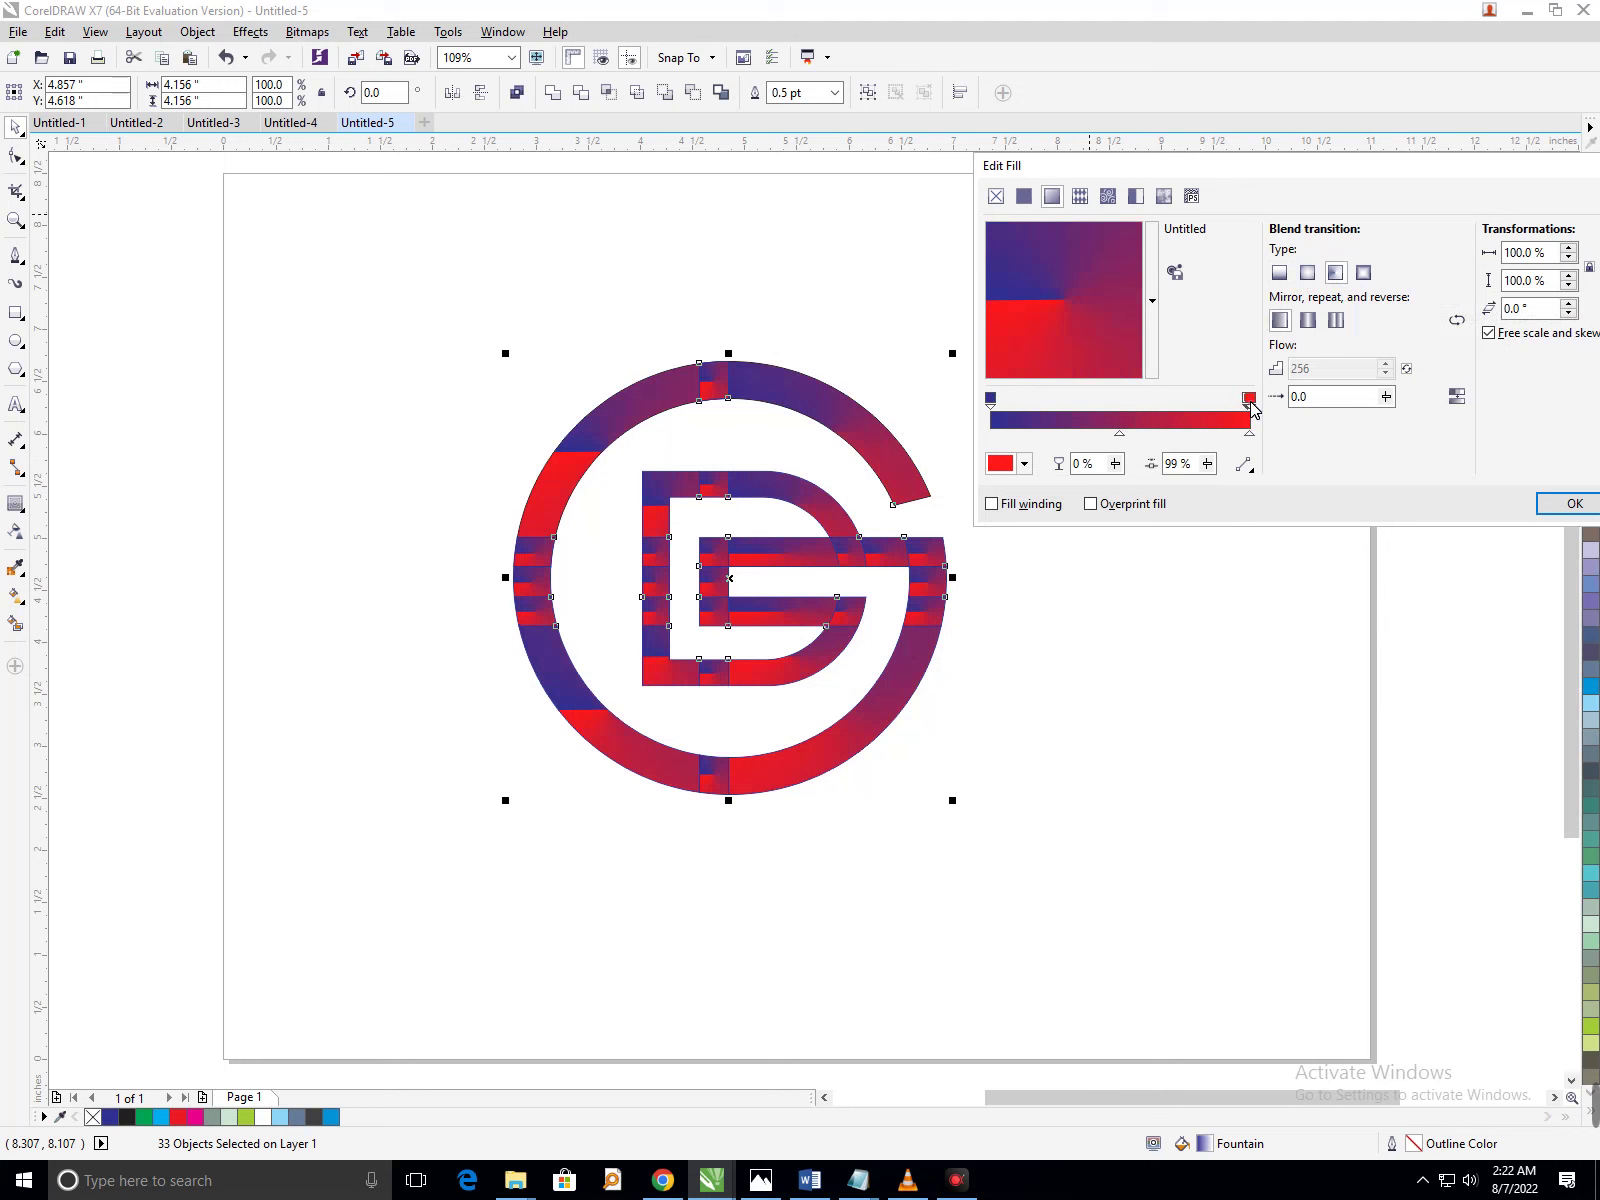
{"action": "left_click", "coordinate": [1024, 463]}
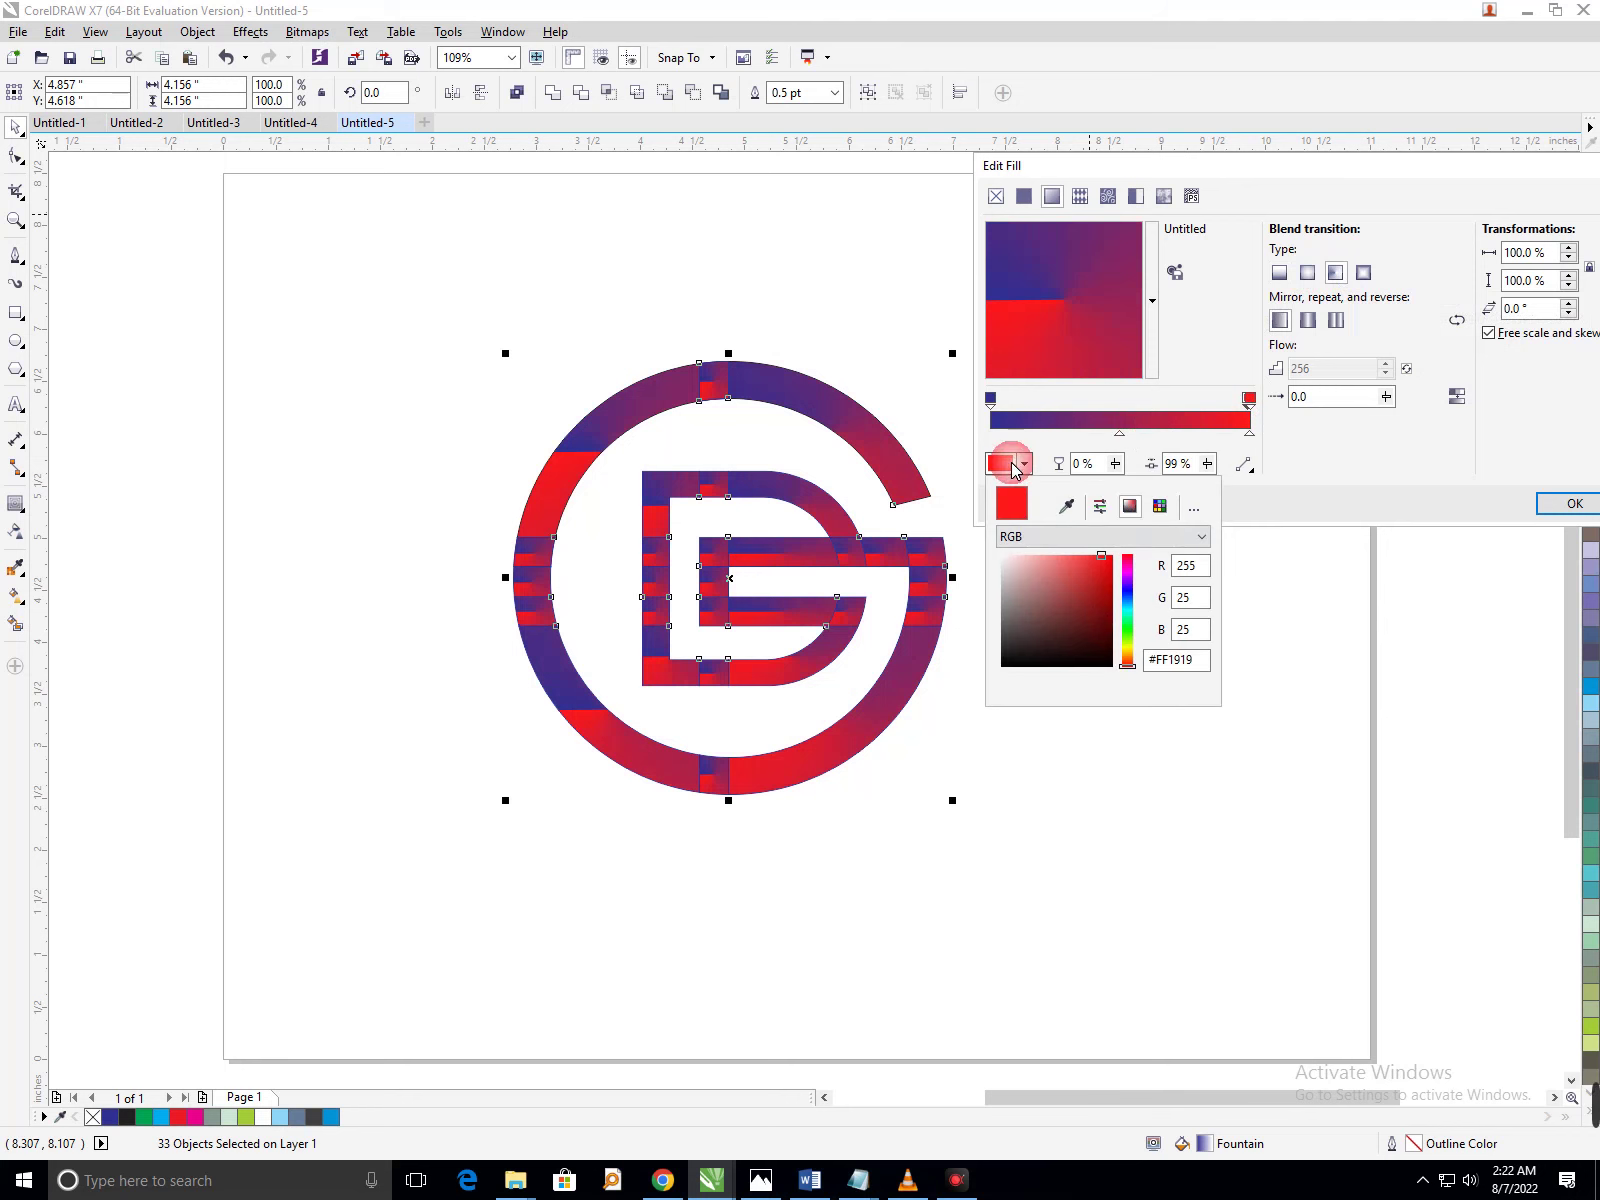
{"action": "left_click", "coordinate": [1133, 628]}
{"action": "mouse_move", "coordinate": [1130, 620]}
{"action": "left_mouse_down"}
{"action": "mouse_move", "coordinate": [1127, 556]}
{"action": "mouse_move", "coordinate": [1041, 565]}
{"action": "left_mouse_up"}
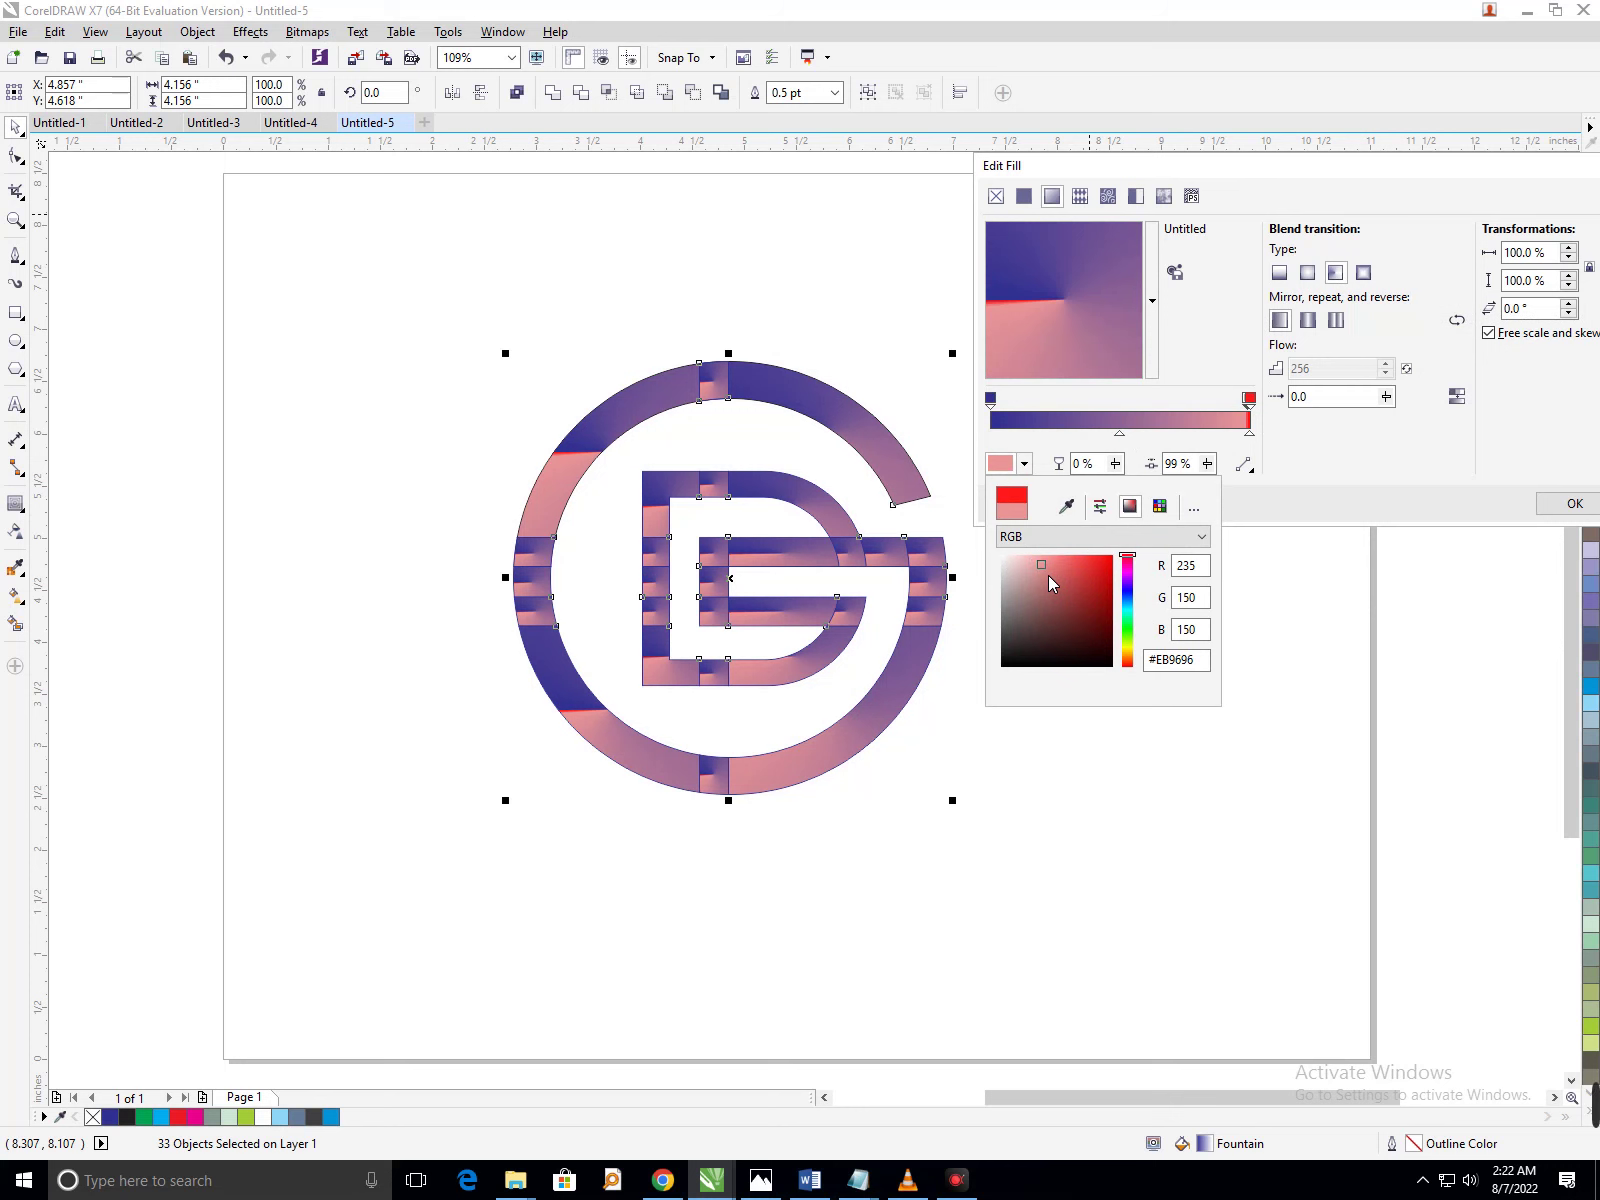
Apply the conical fountain fill and try welding all the logo pieces into one shape.
{"action": "left_click_drag", "start_coordinate": [1128, 171], "coordinate": [773, 220]}
{"action": "left_click", "coordinate": [1194, 561]}
{"action": "left_click_drag", "start_coordinate": [314, 275], "coordinate": [1171, 975]}
{"action": "left_click", "coordinate": [553, 92]}
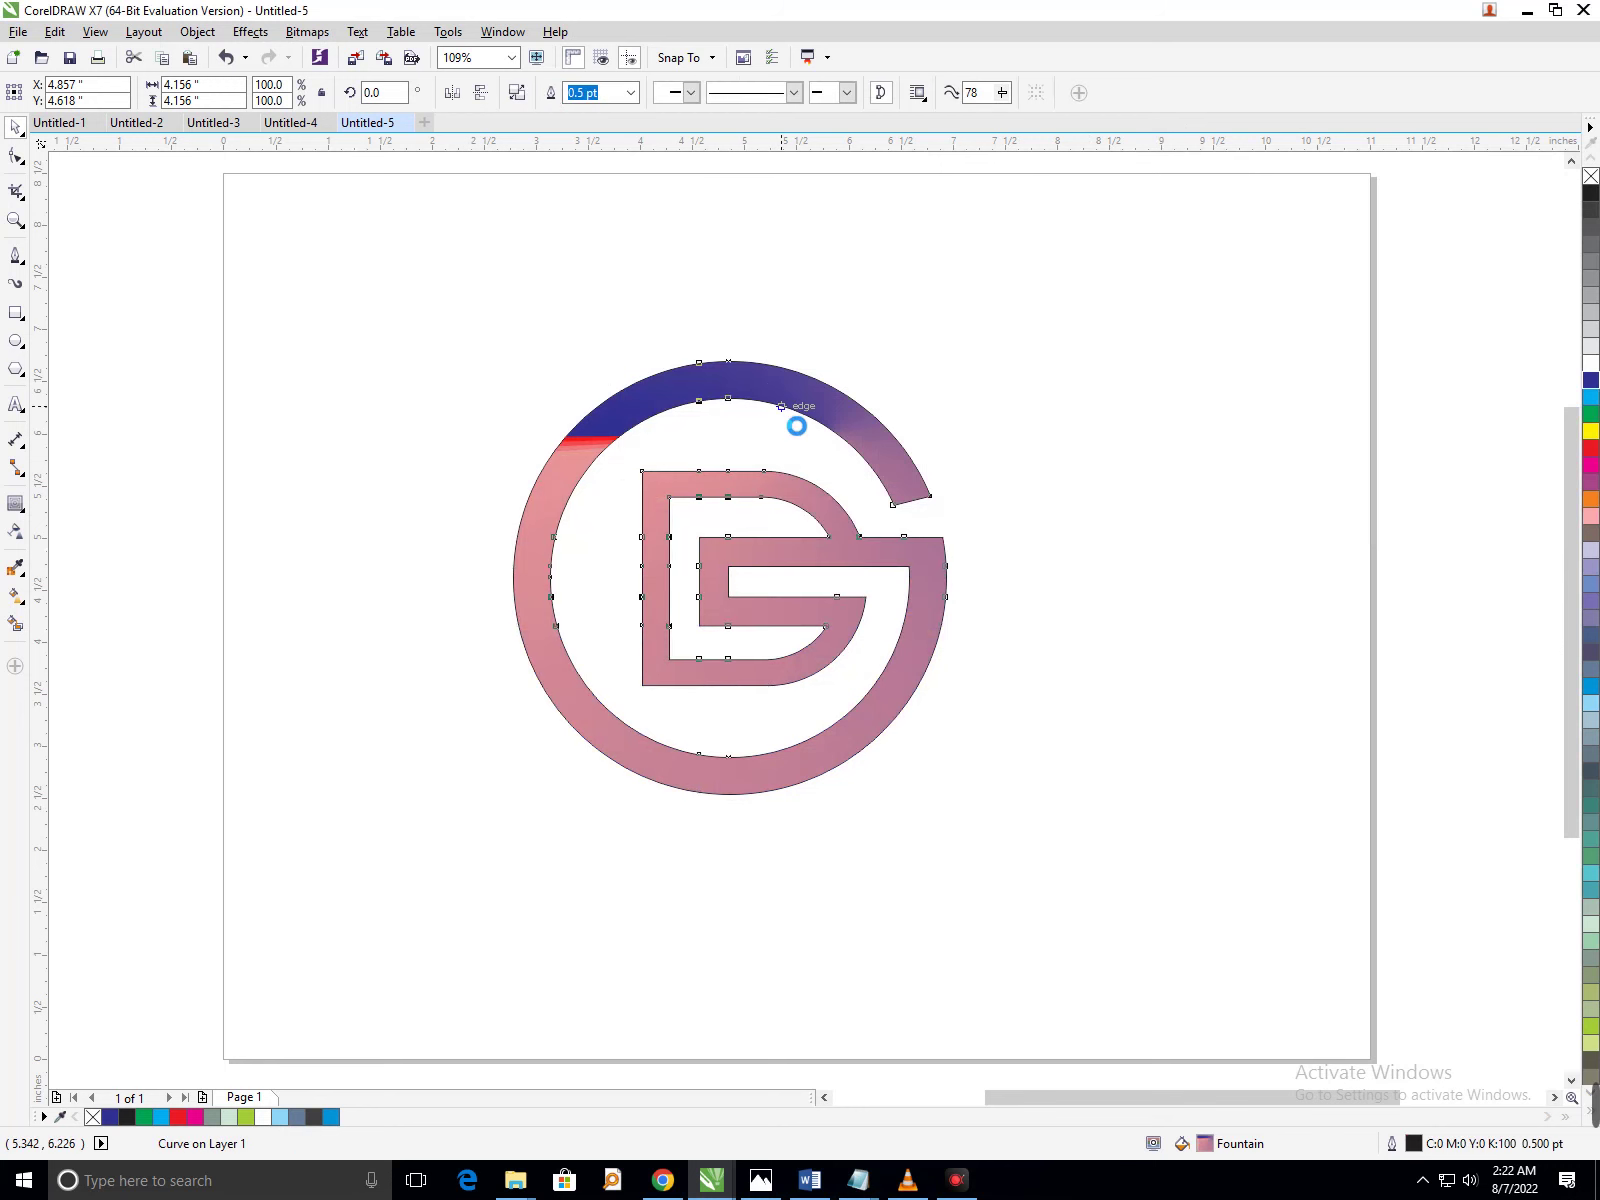
Delete the slanted line at the ring's opening and weld all the dark blue logo pieces into one shape.
{"action": "left_click", "coordinate": [948, 505]}
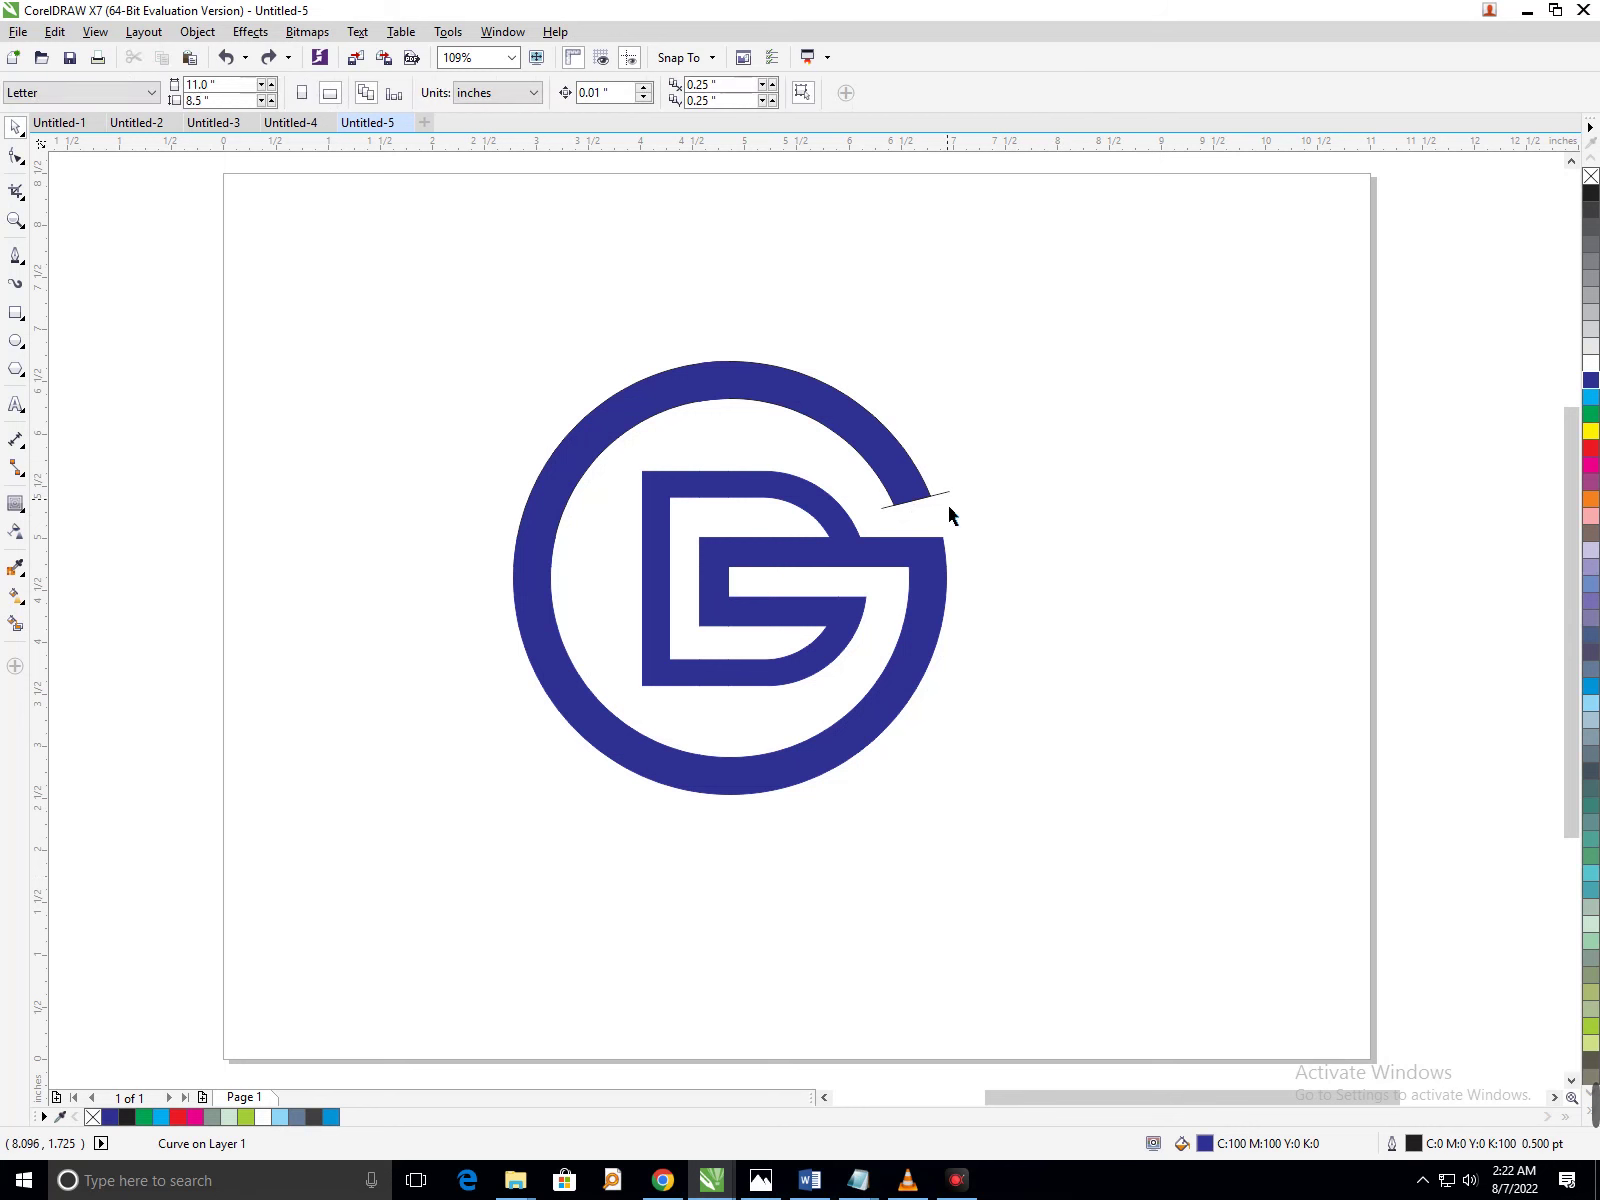
{"action": "left_click", "coordinate": [938, 505]}
{"action": "key", "text": "Delete"}
{"action": "left_click_drag", "start_coordinate": [404, 300], "coordinate": [1118, 932]}
{"action": "left_click", "coordinate": [553, 92]}
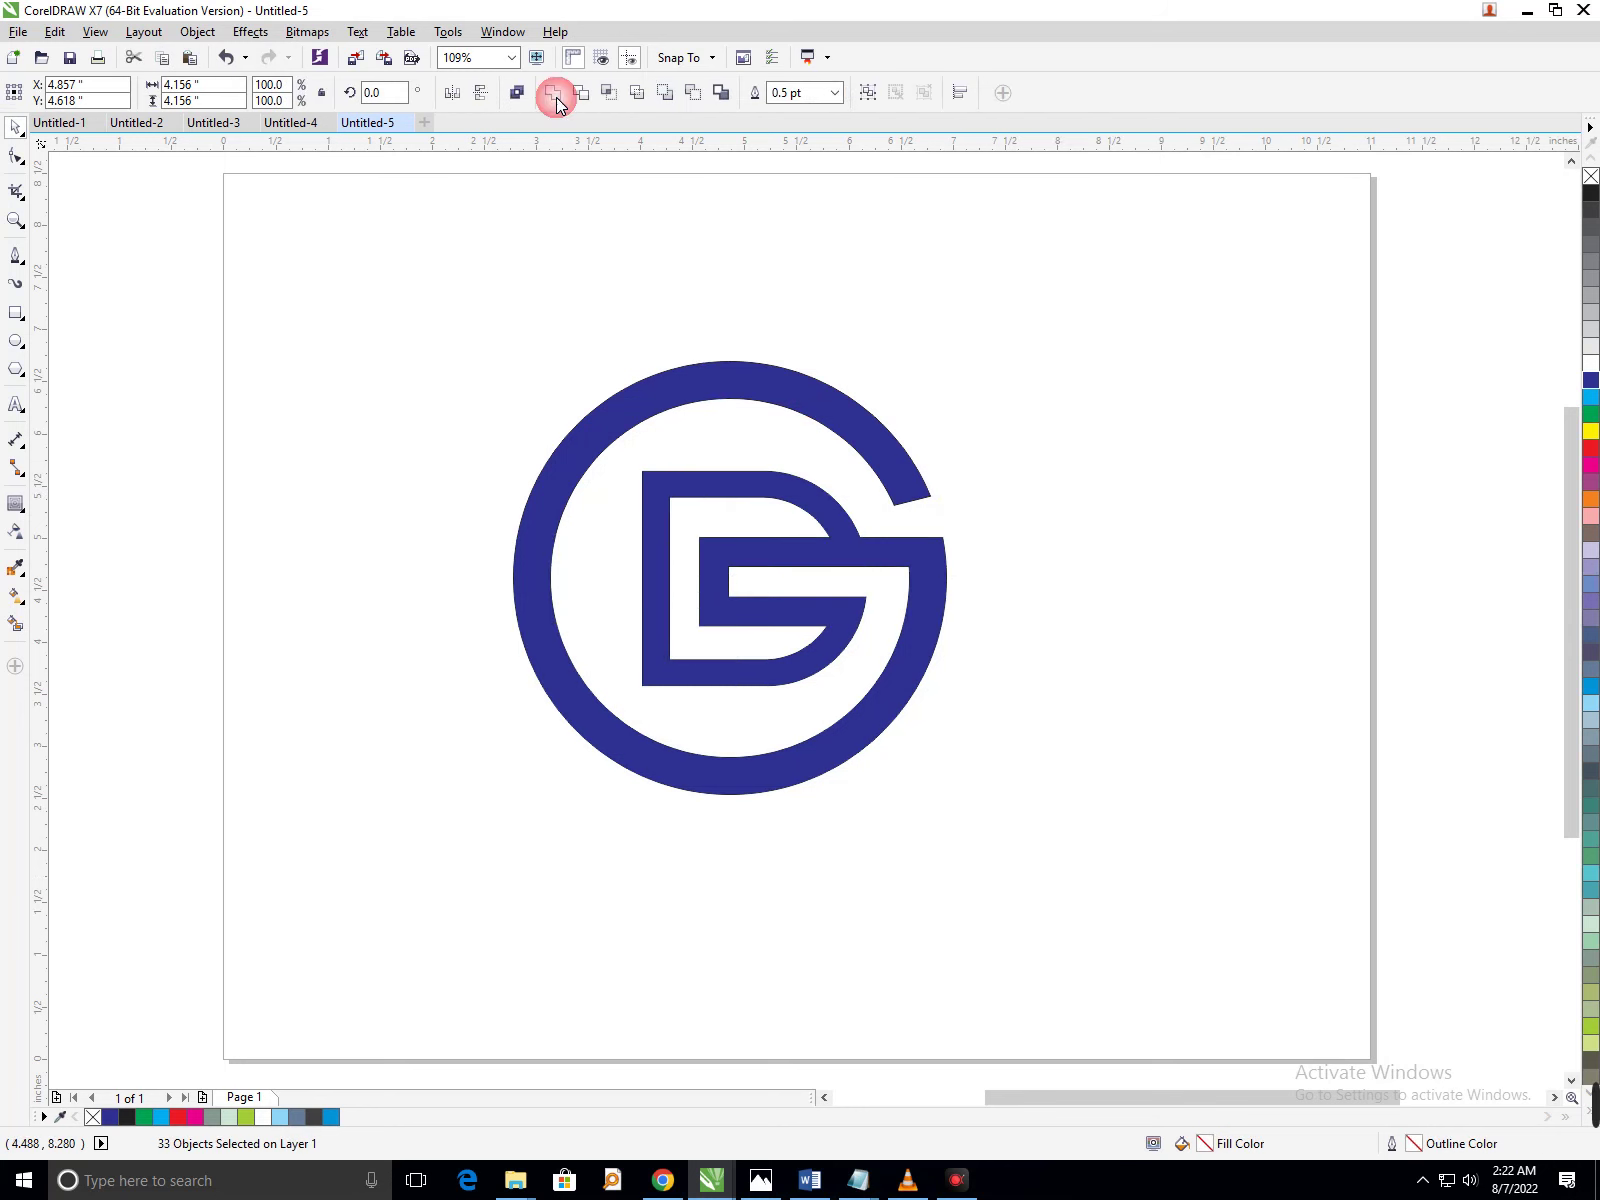
{"action": "left_click", "coordinate": [519, 280]}
Give the welded logo a linear fountain fill with the end colour set to red #FF0000.
{"action": "left_click_drag", "start_coordinate": [379, 284], "coordinate": [1153, 809]}
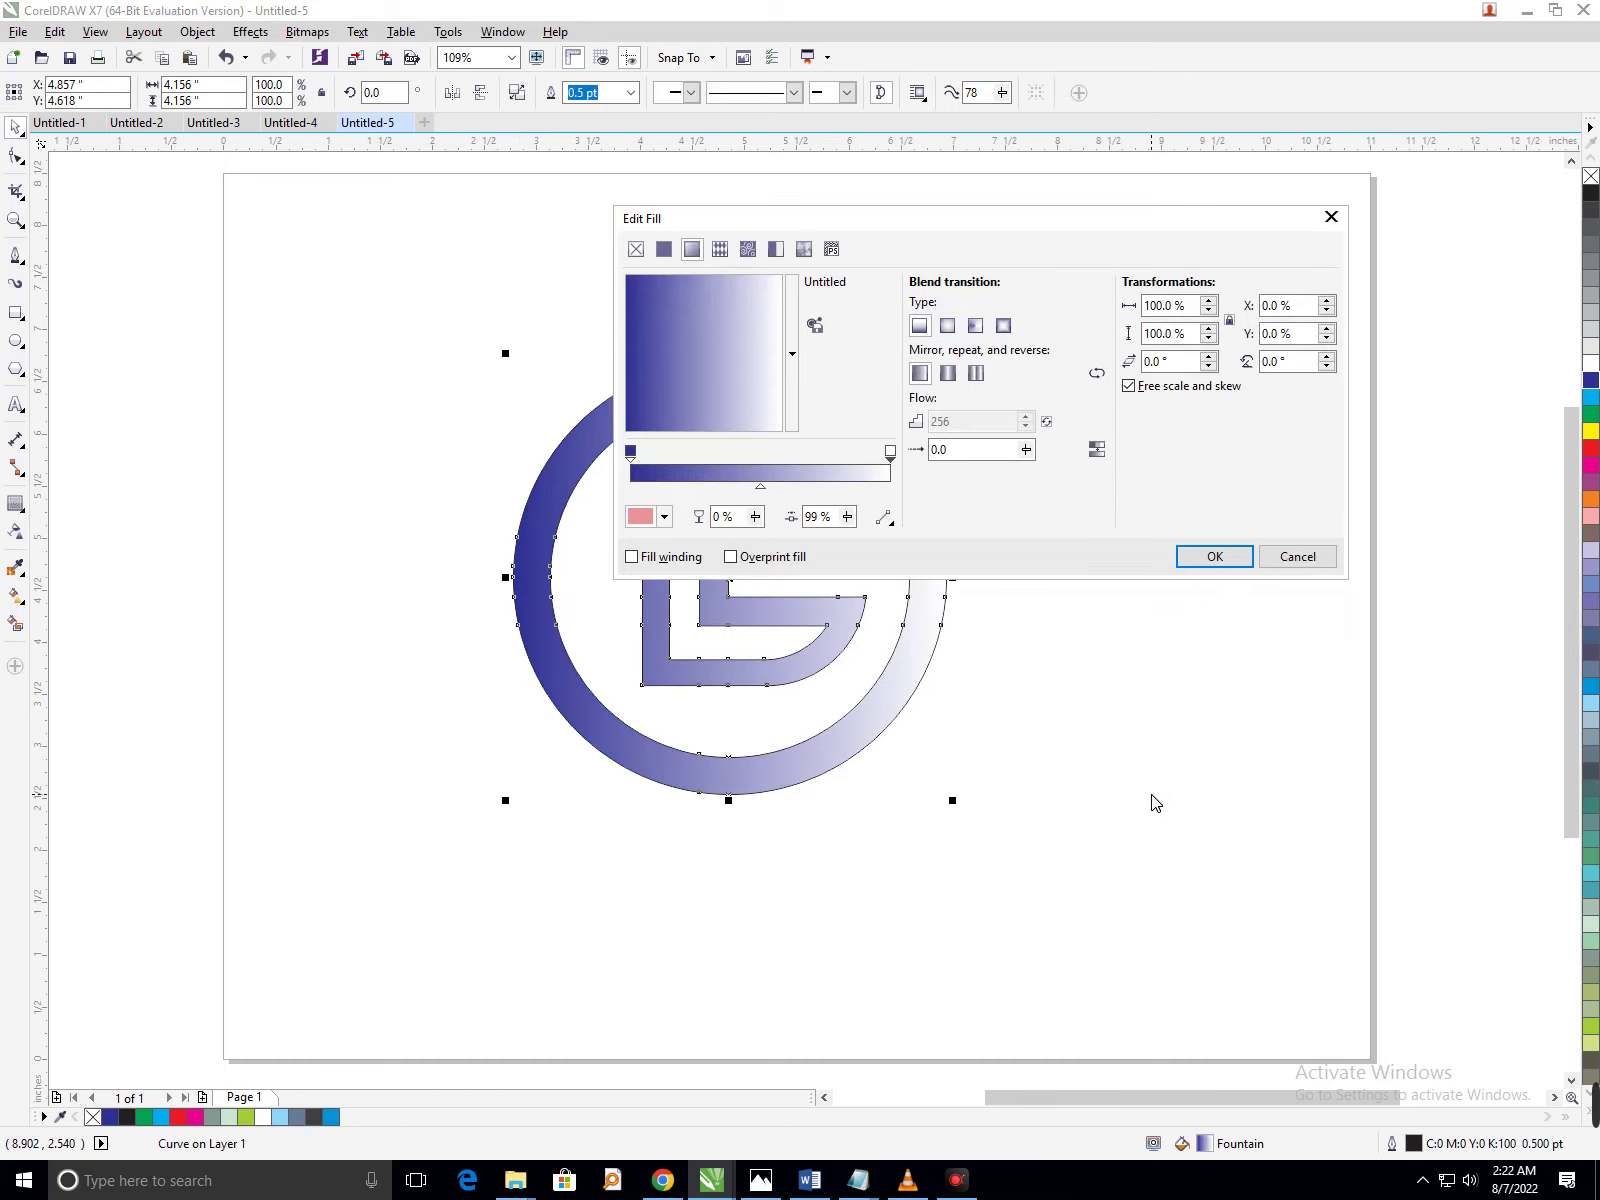
{"action": "left_click", "coordinate": [636, 512]}
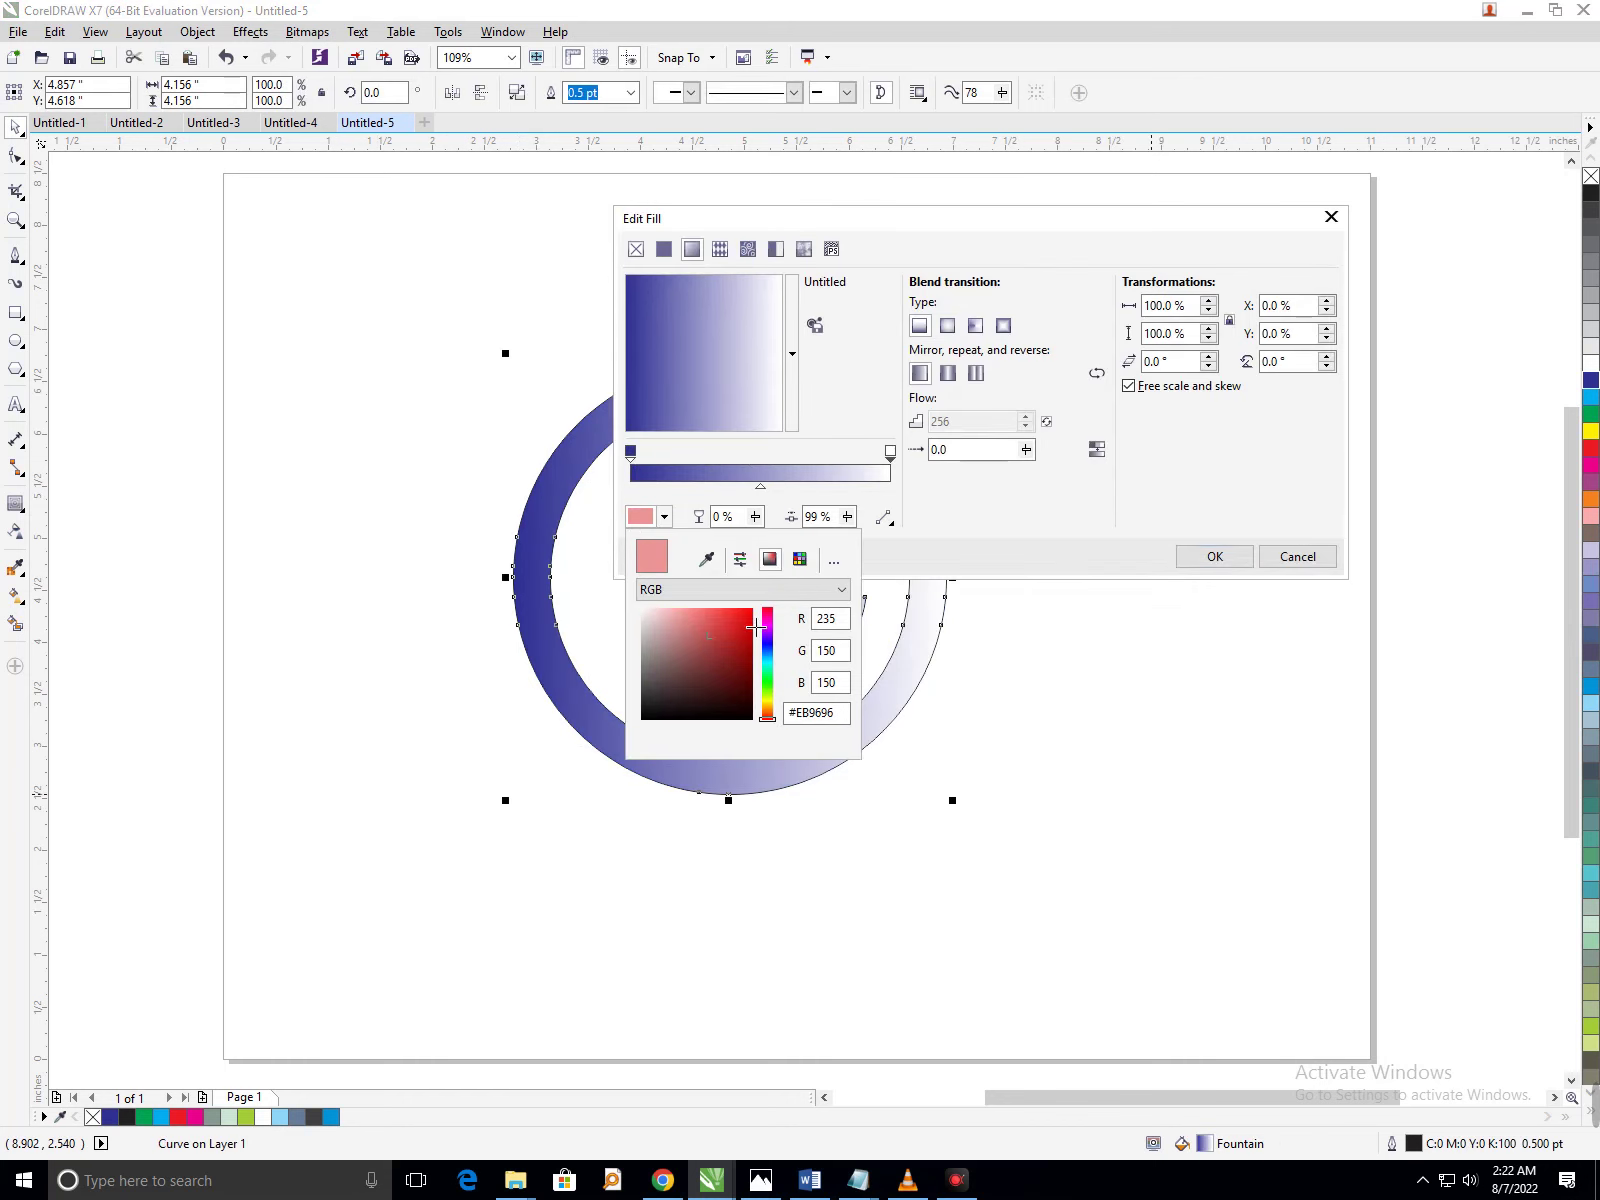
{"action": "left_click_drag", "start_coordinate": [725, 650], "coordinate": [765, 612]}
{"action": "left_click", "coordinate": [1266, 455]}
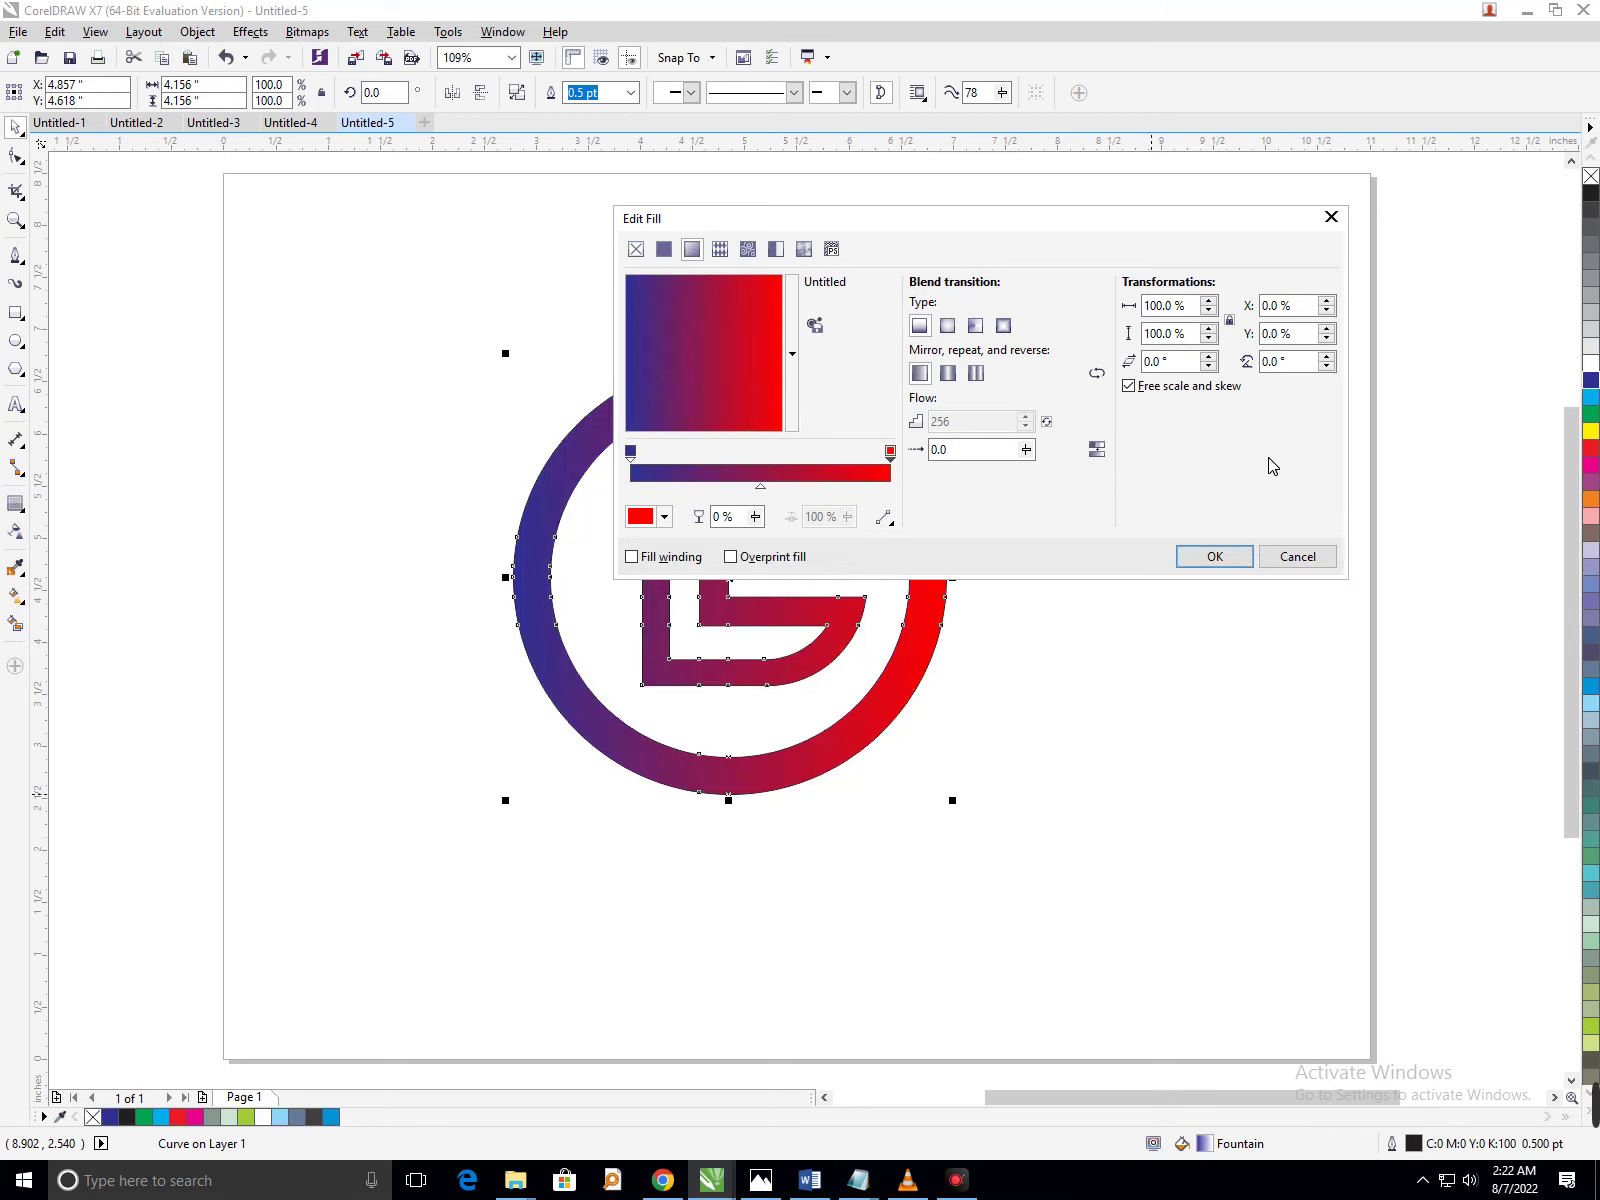
Set the fountain fill's start colour to a medium blue, C 89, M 75, Y 0, K 0.
{"action": "left_click", "coordinate": [630, 452]}
{"action": "left_click", "coordinate": [641, 516]}
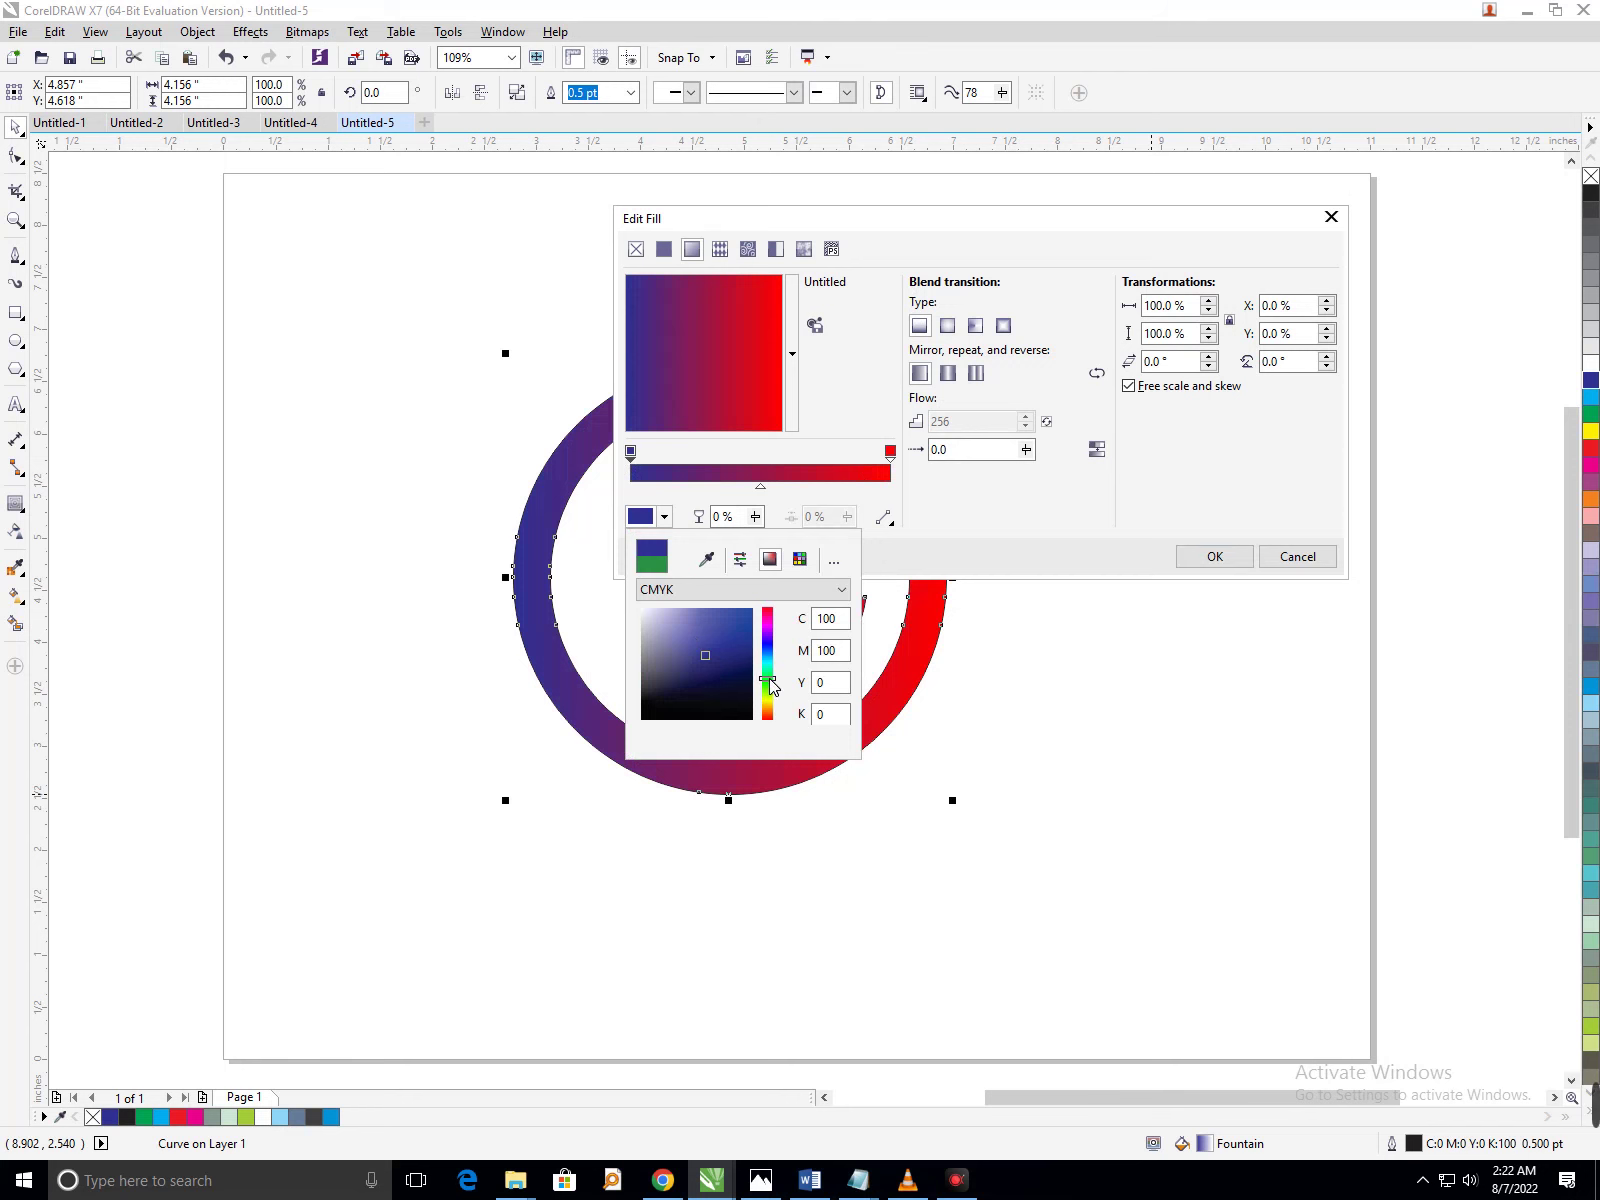
{"action": "left_click", "coordinate": [770, 685]}
{"action": "left_click", "coordinate": [764, 650]}
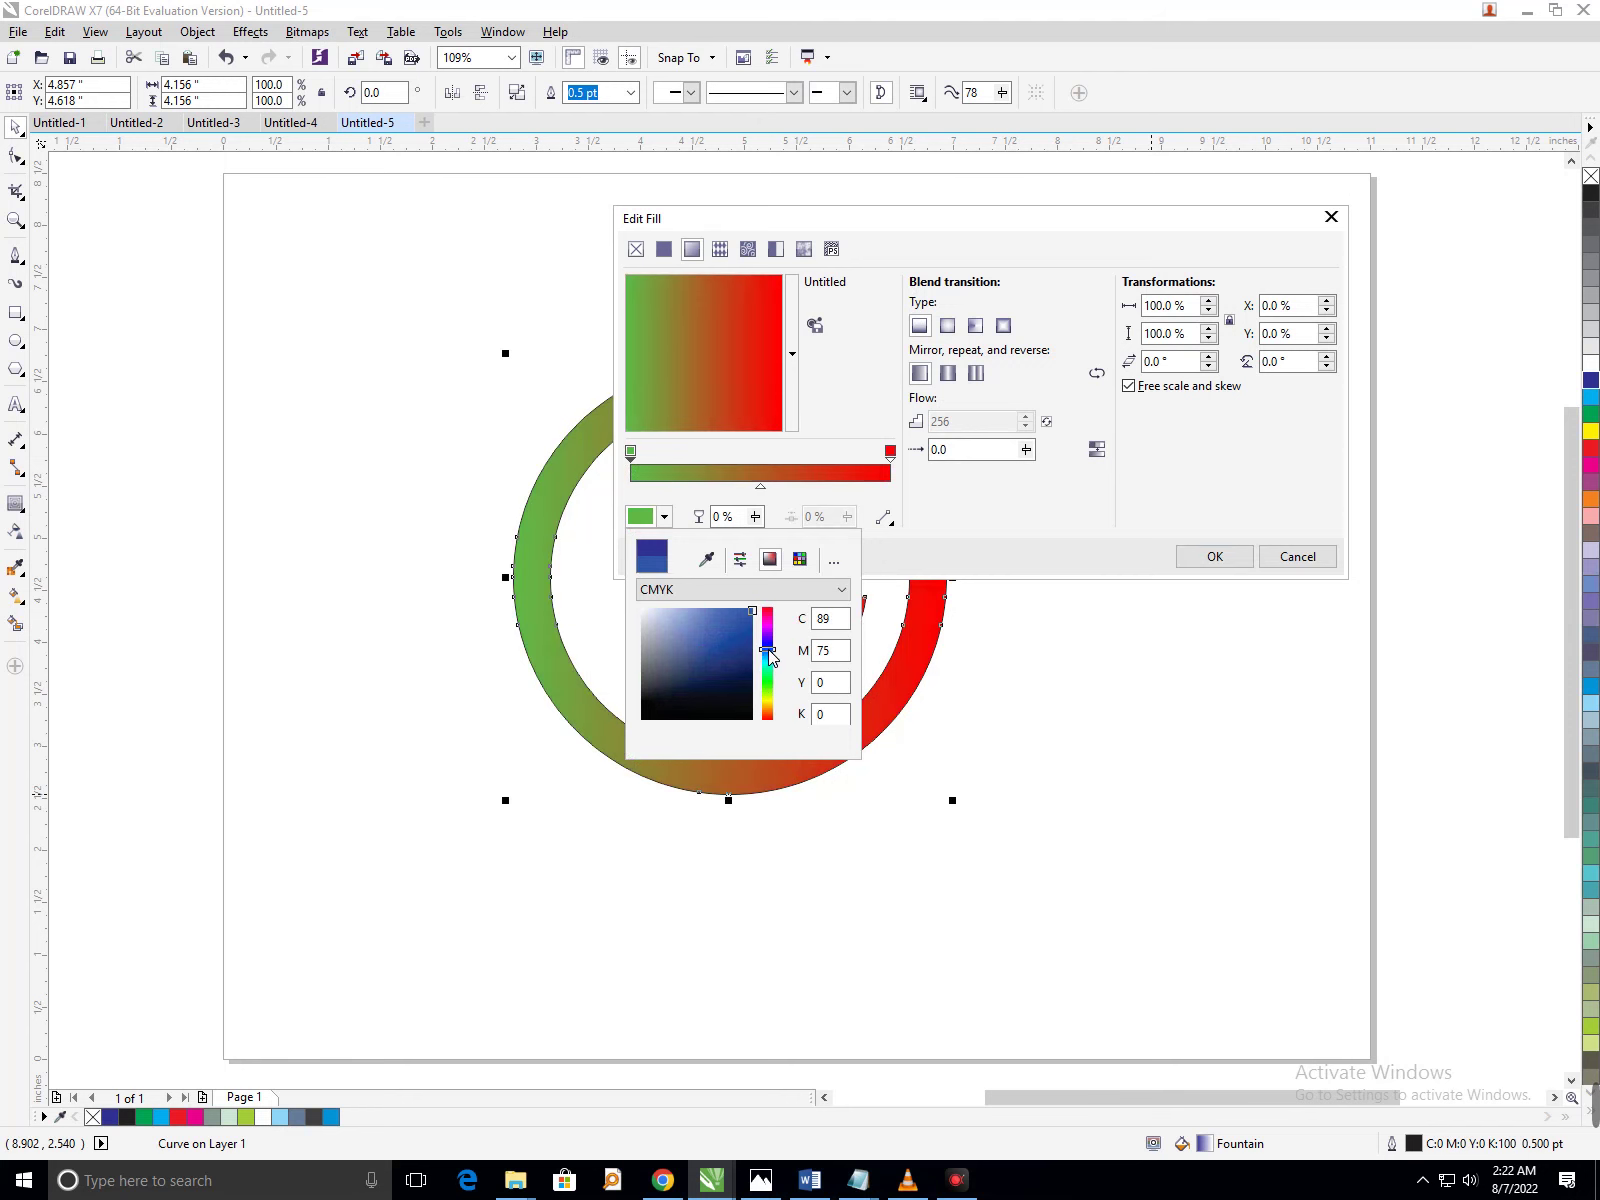
{"action": "left_click", "coordinate": [760, 486]}
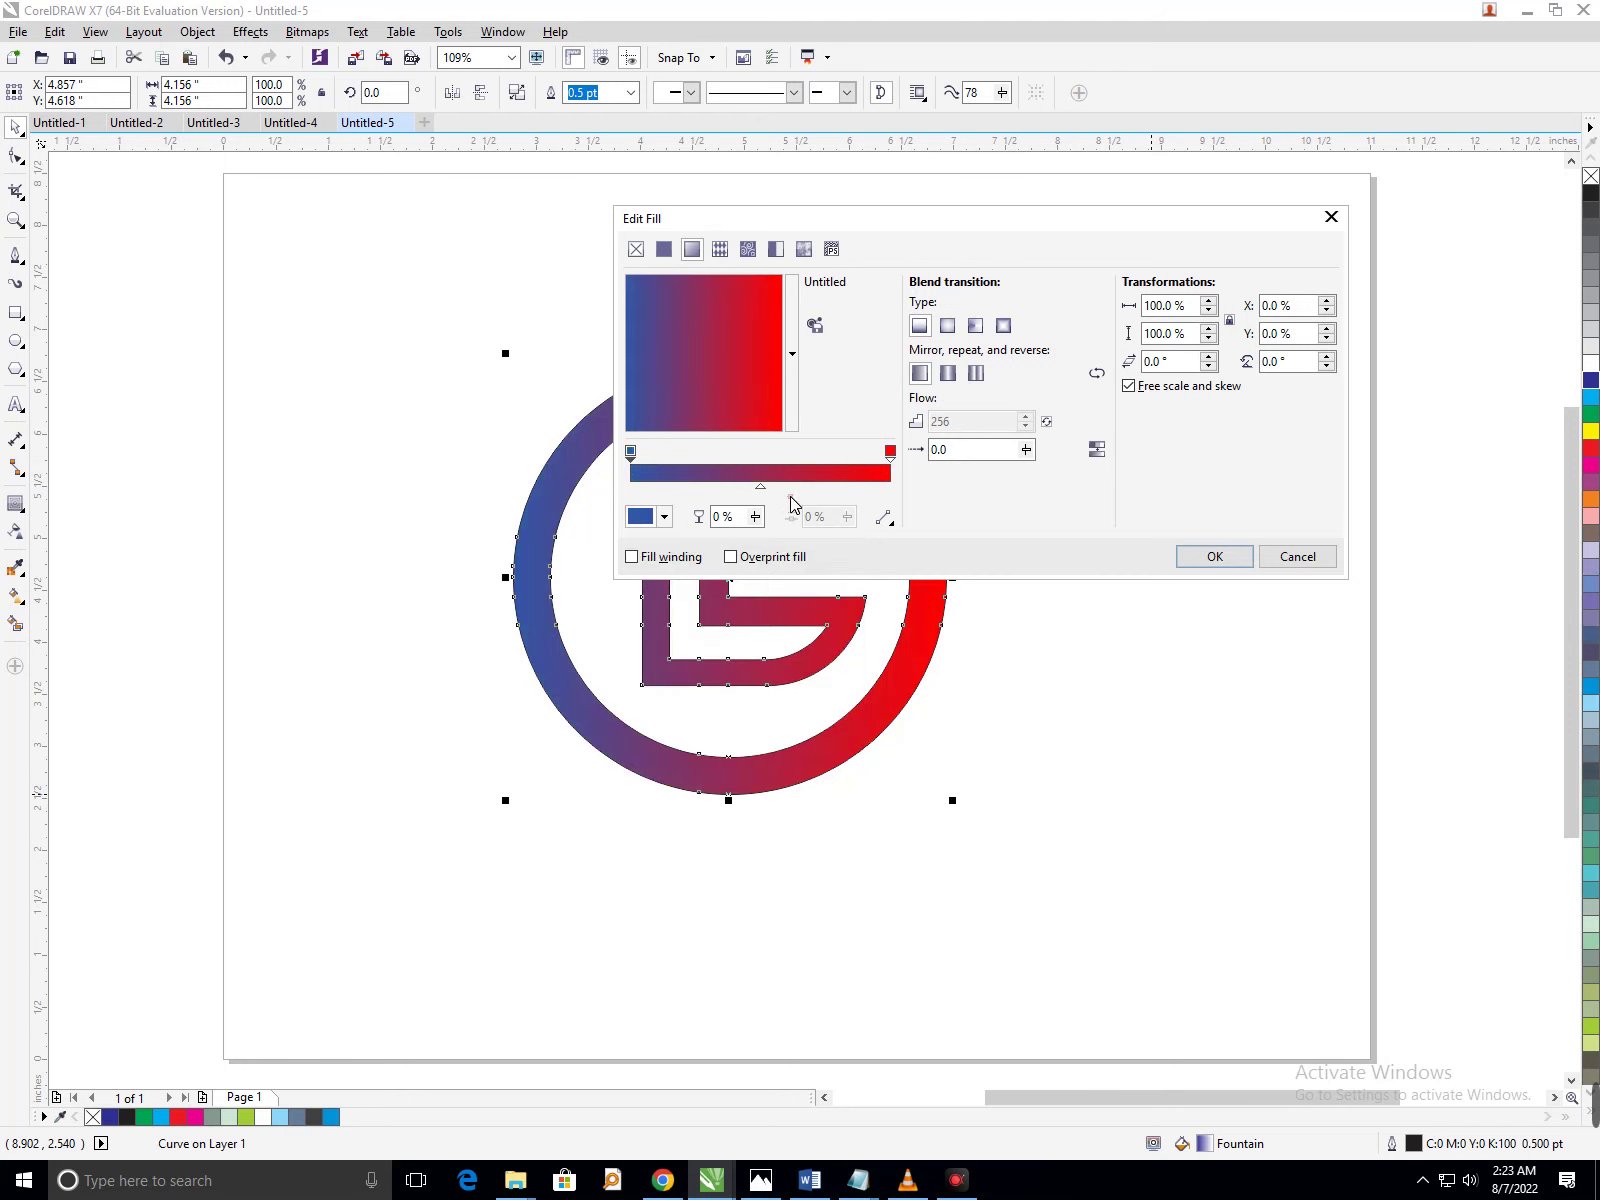
Add a colour node at 50% of the fountain fill and make it dark grey, C 71, M 64, Y 63, K 64.
{"action": "double_click", "coordinate": [761, 473]}
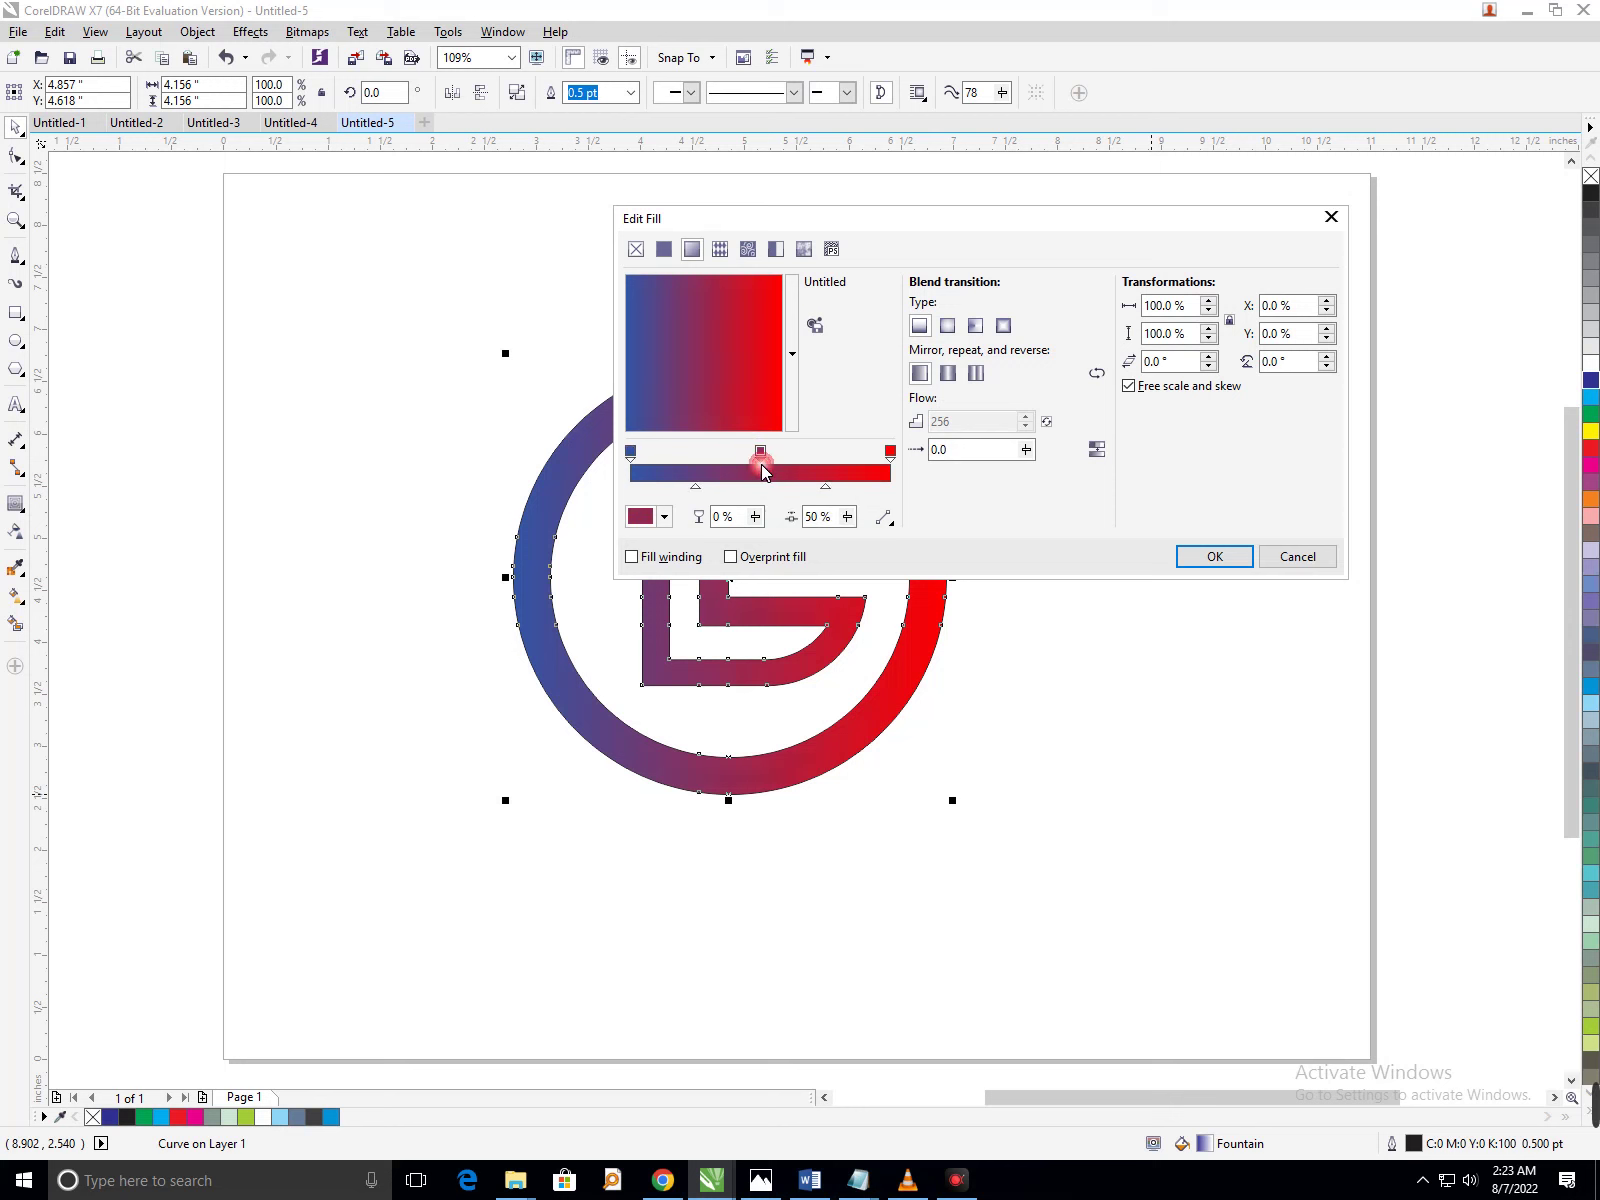
{"action": "left_click", "coordinate": [641, 516]}
{"action": "left_click_drag", "start_coordinate": [686, 677], "coordinate": [632, 736]}
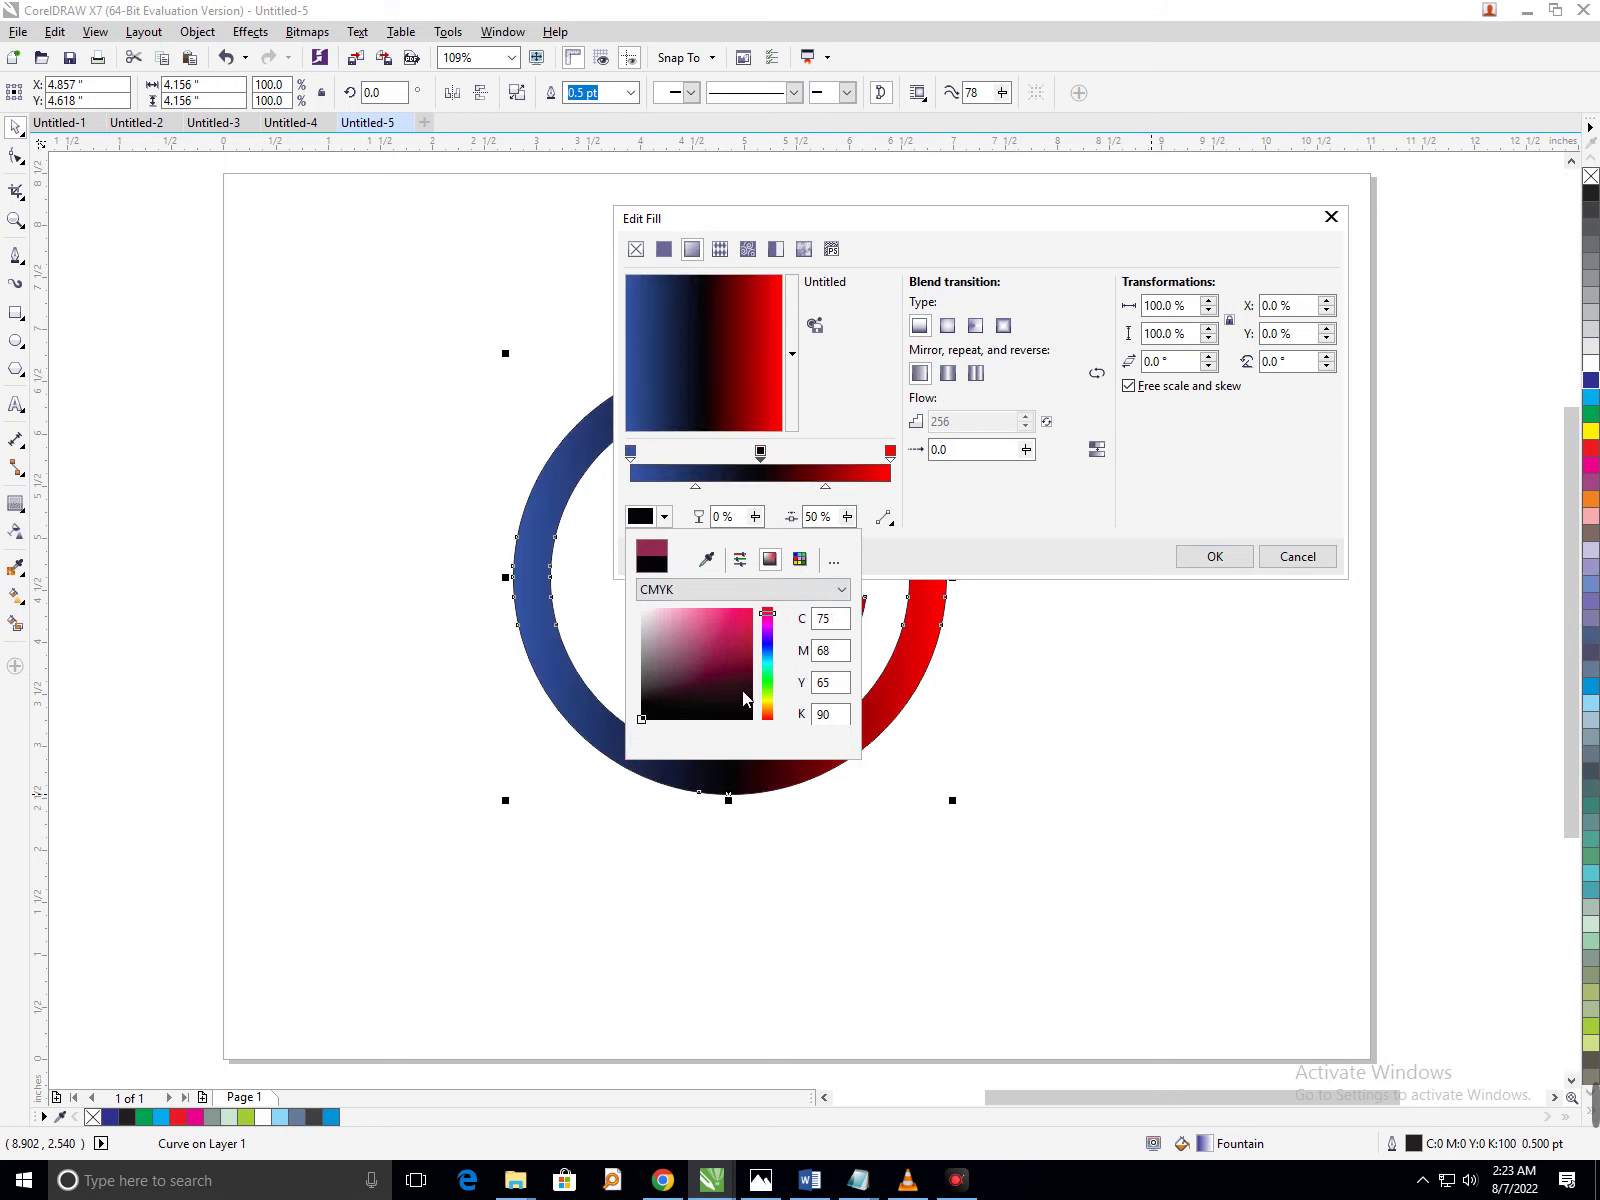
{"action": "mouse_move", "coordinate": [735, 703]}
{"action": "left_mouse_down"}
{"action": "mouse_move", "coordinate": [664, 700]}
{"action": "mouse_move", "coordinate": [644, 672]}
{"action": "mouse_move", "coordinate": [664, 700]}
{"action": "mouse_move", "coordinate": [651, 700]}
{"action": "left_mouse_up"}
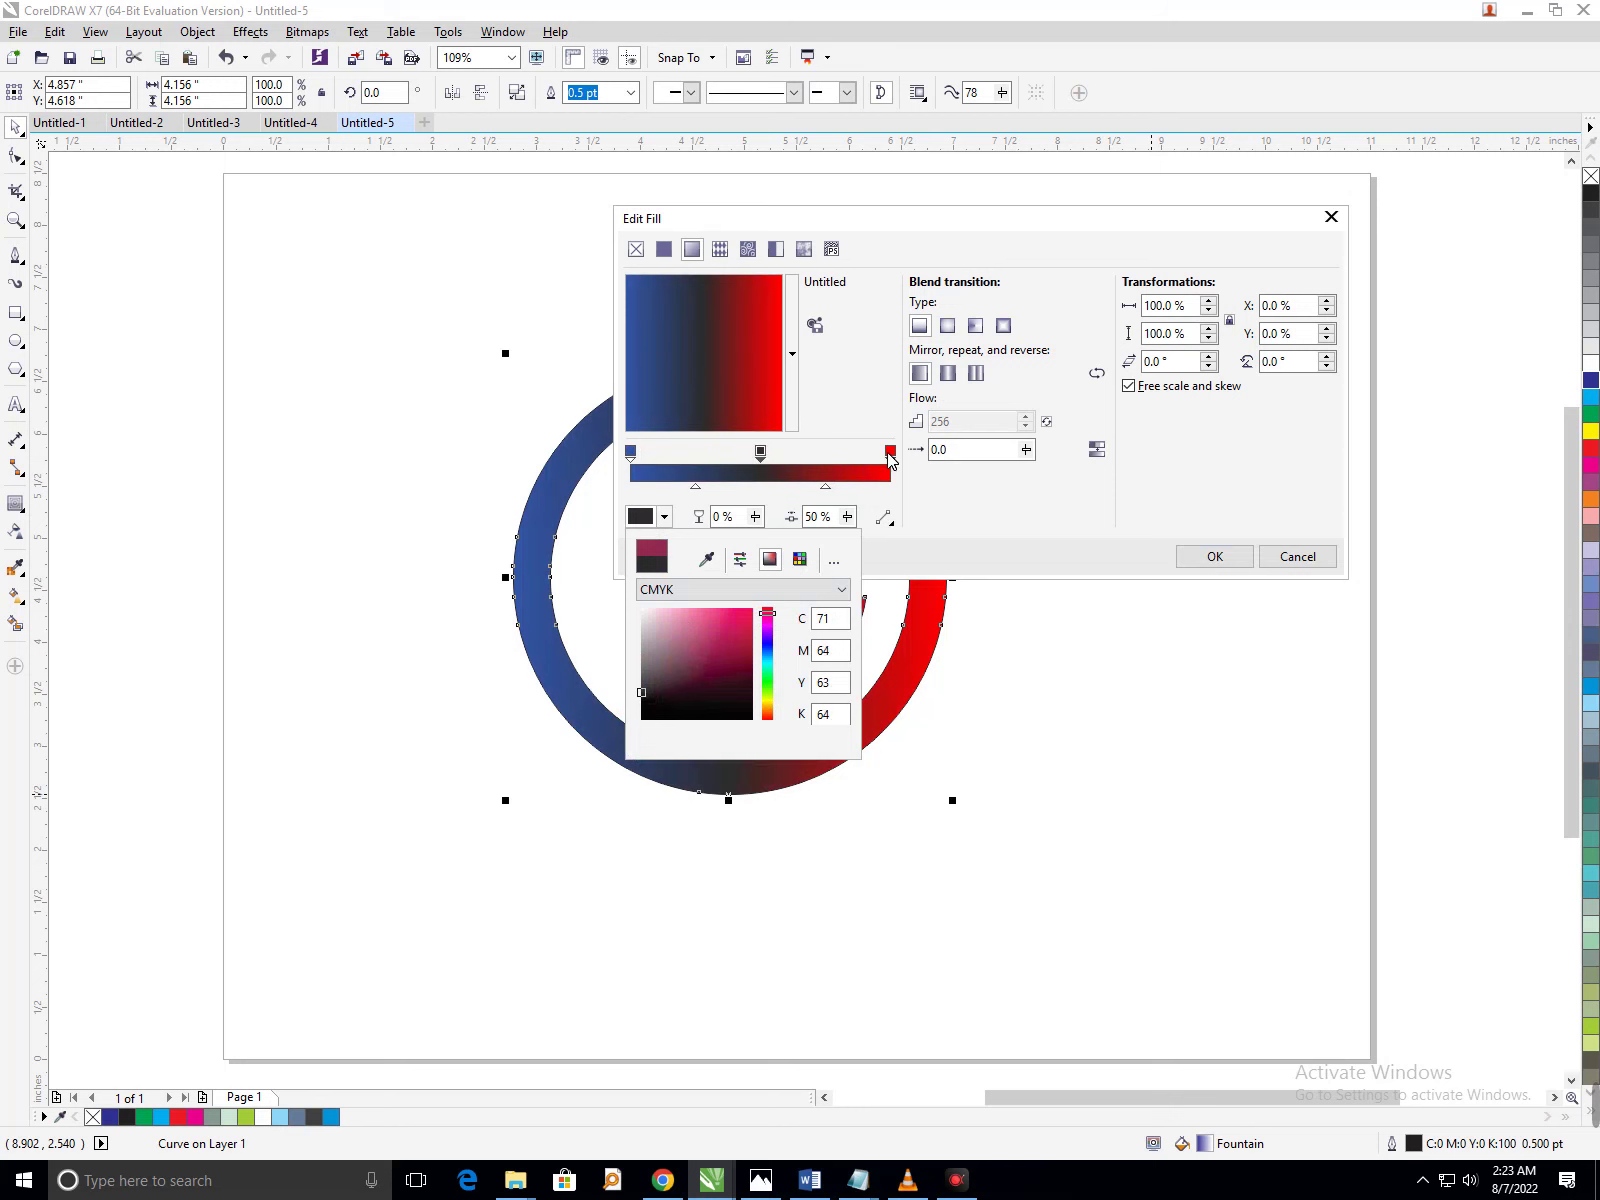
Set the fountain fill's end colour to light blue #419EF0 and apply the fill to the logo.
{"action": "left_click", "coordinate": [890, 455]}
{"action": "left_click", "coordinate": [640, 518]}
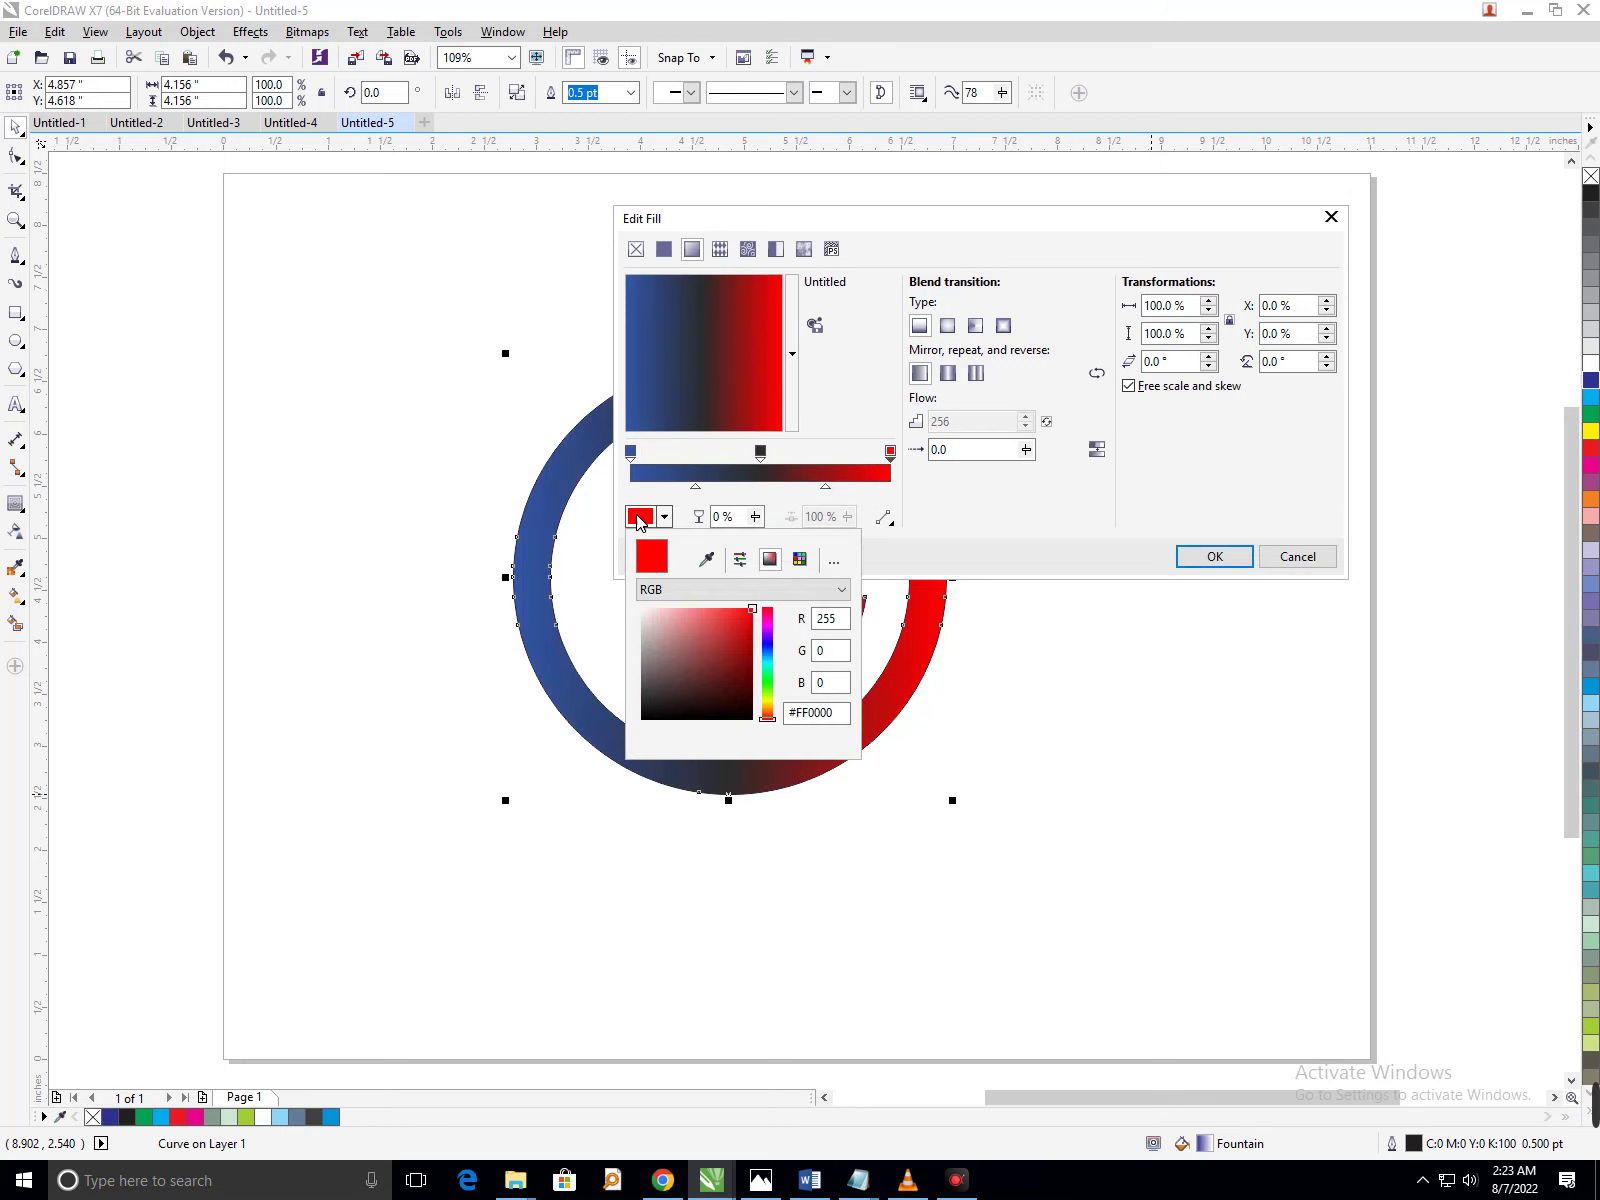
{"action": "left_click", "coordinate": [768, 658]}
{"action": "left_click", "coordinate": [722, 608]}
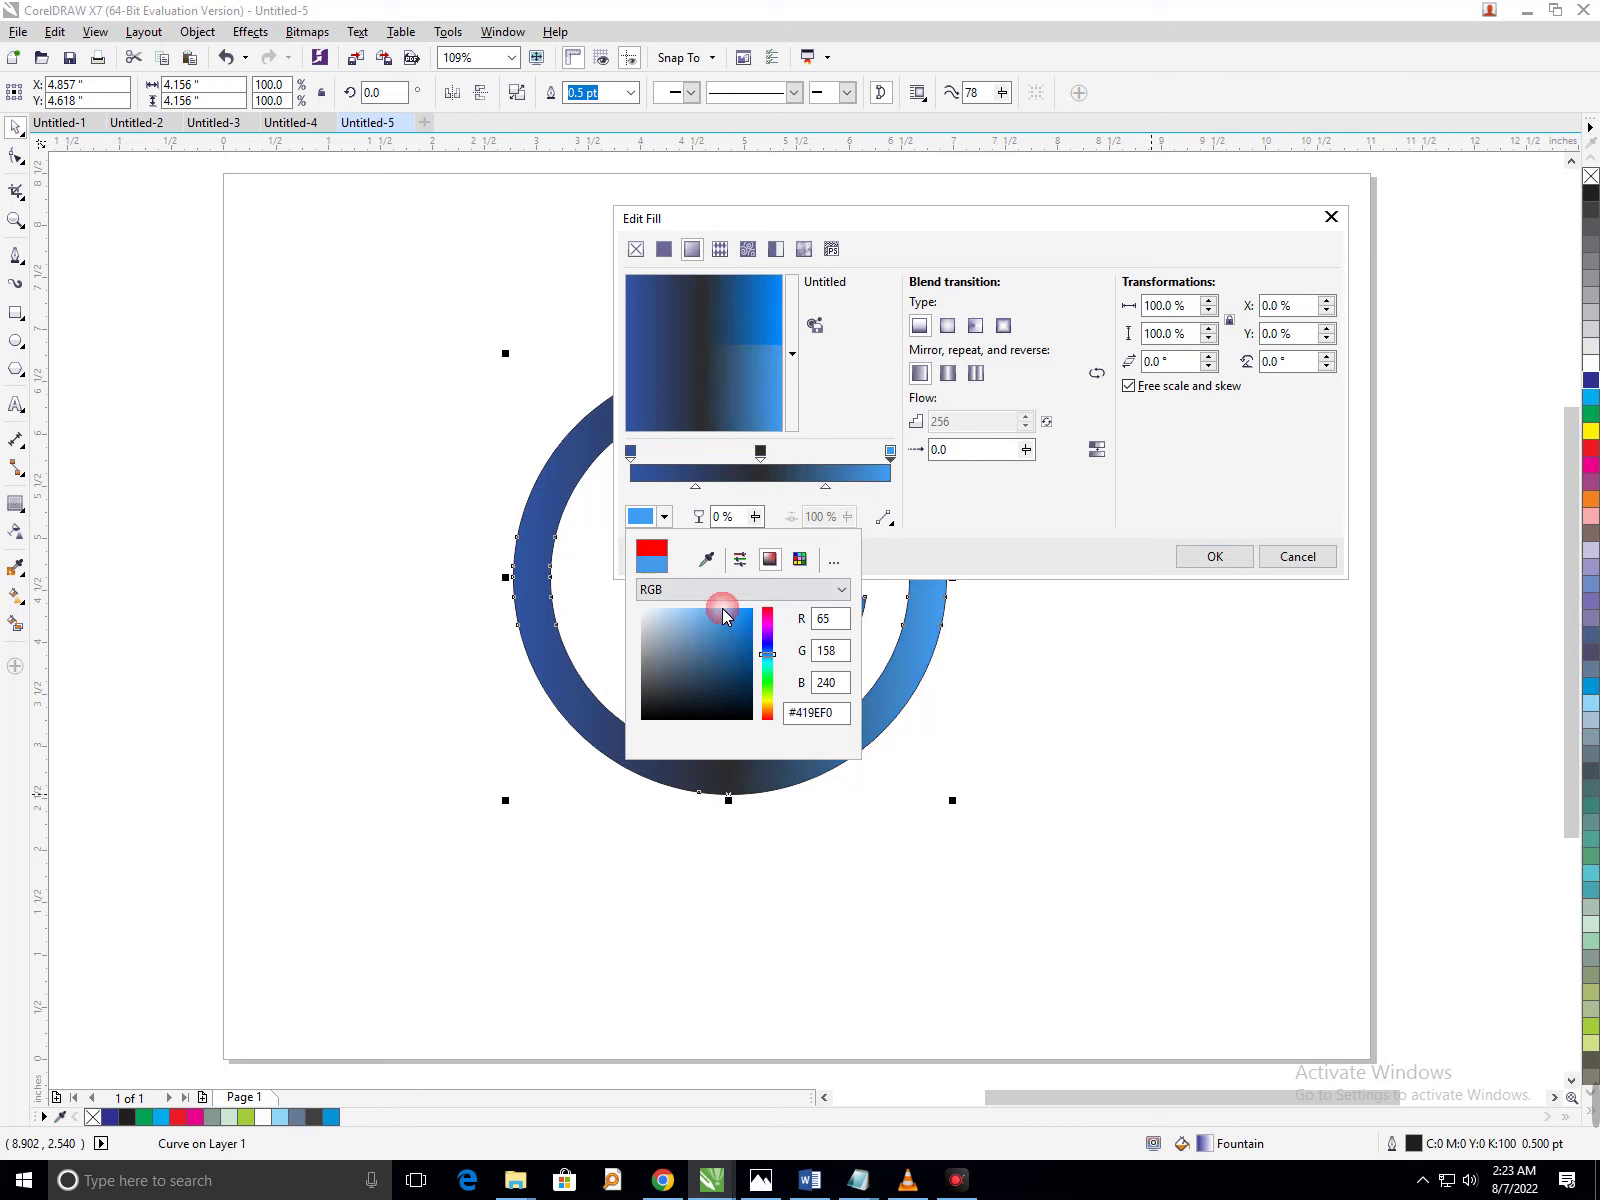
{"action": "left_click", "coordinate": [1213, 560]}
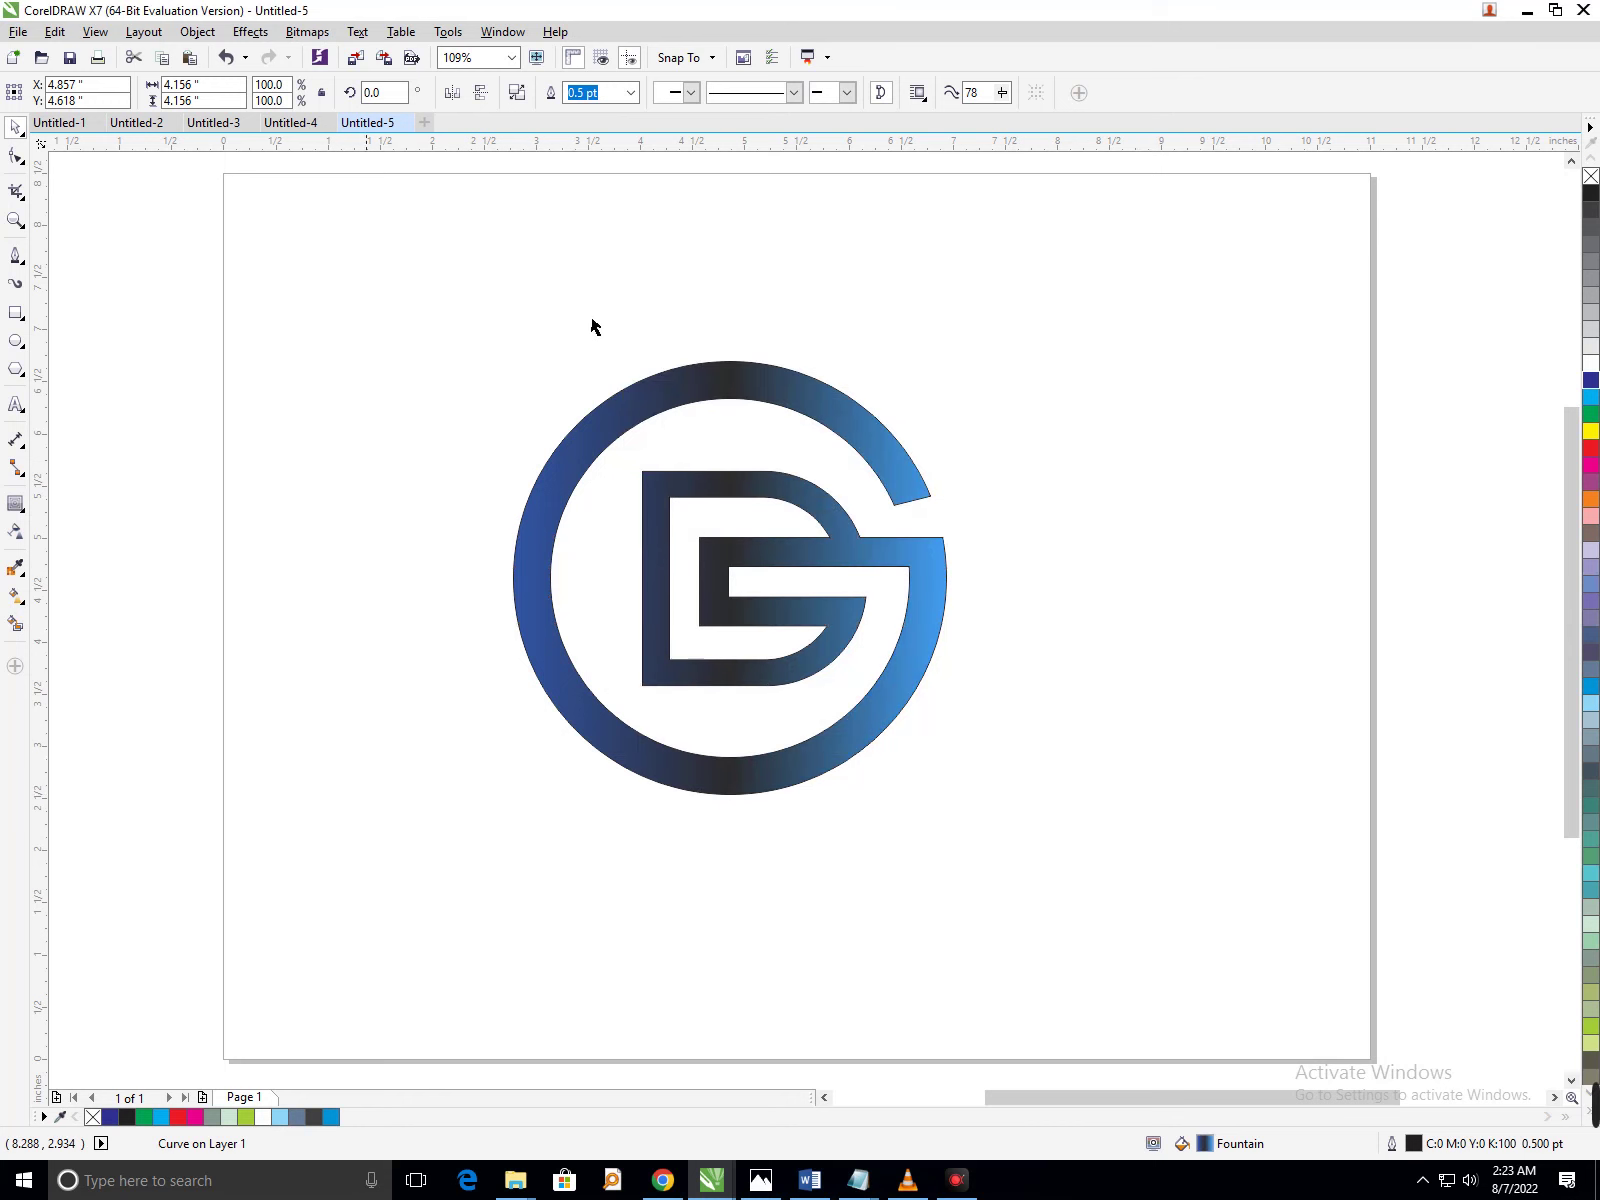
Reopen the logo's fountain fill for editing and set its start colour to orange, C 0, M 58, Y 100, K 0.
{"action": "left_click_drag", "start_coordinate": [375, 293], "coordinate": [1076, 1057]}
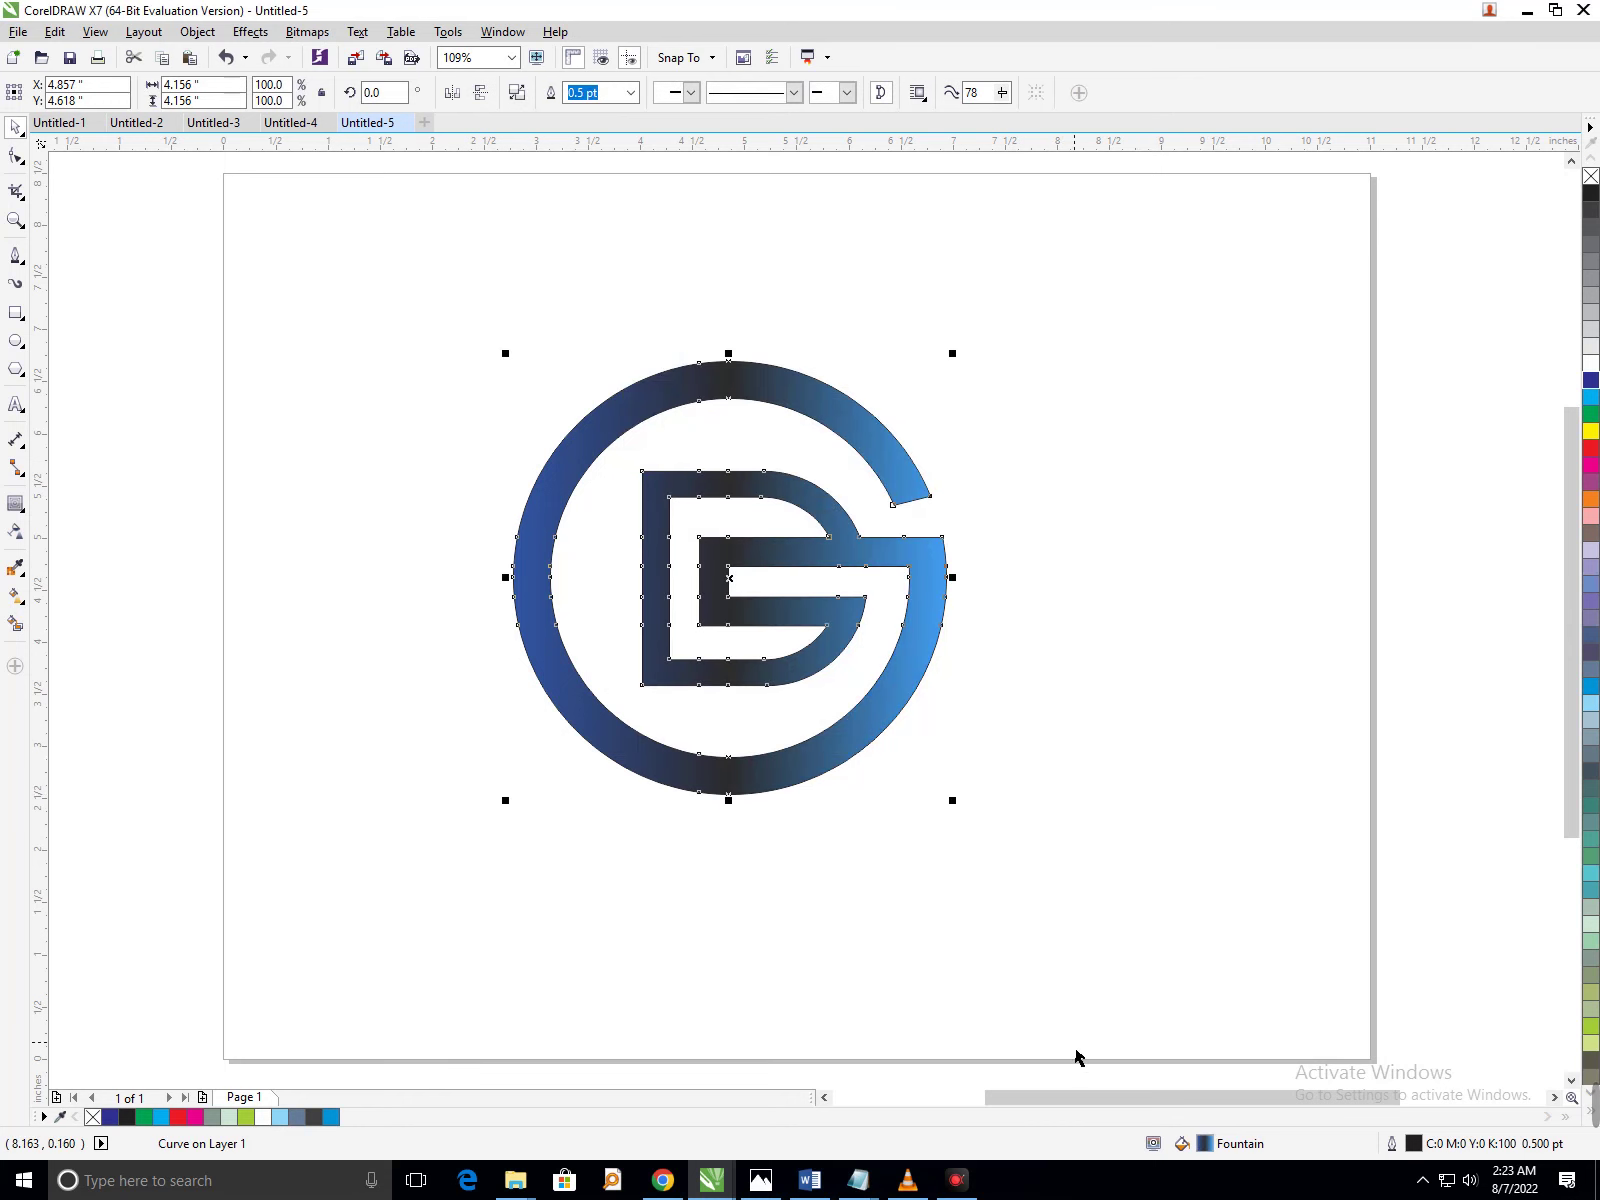
{"action": "key", "text": "F11"}
{"action": "left_click", "coordinate": [630, 458]}
{"action": "left_click", "coordinate": [643, 516]}
{"action": "left_click", "coordinate": [767, 711]}
{"action": "left_click", "coordinate": [745, 627]}
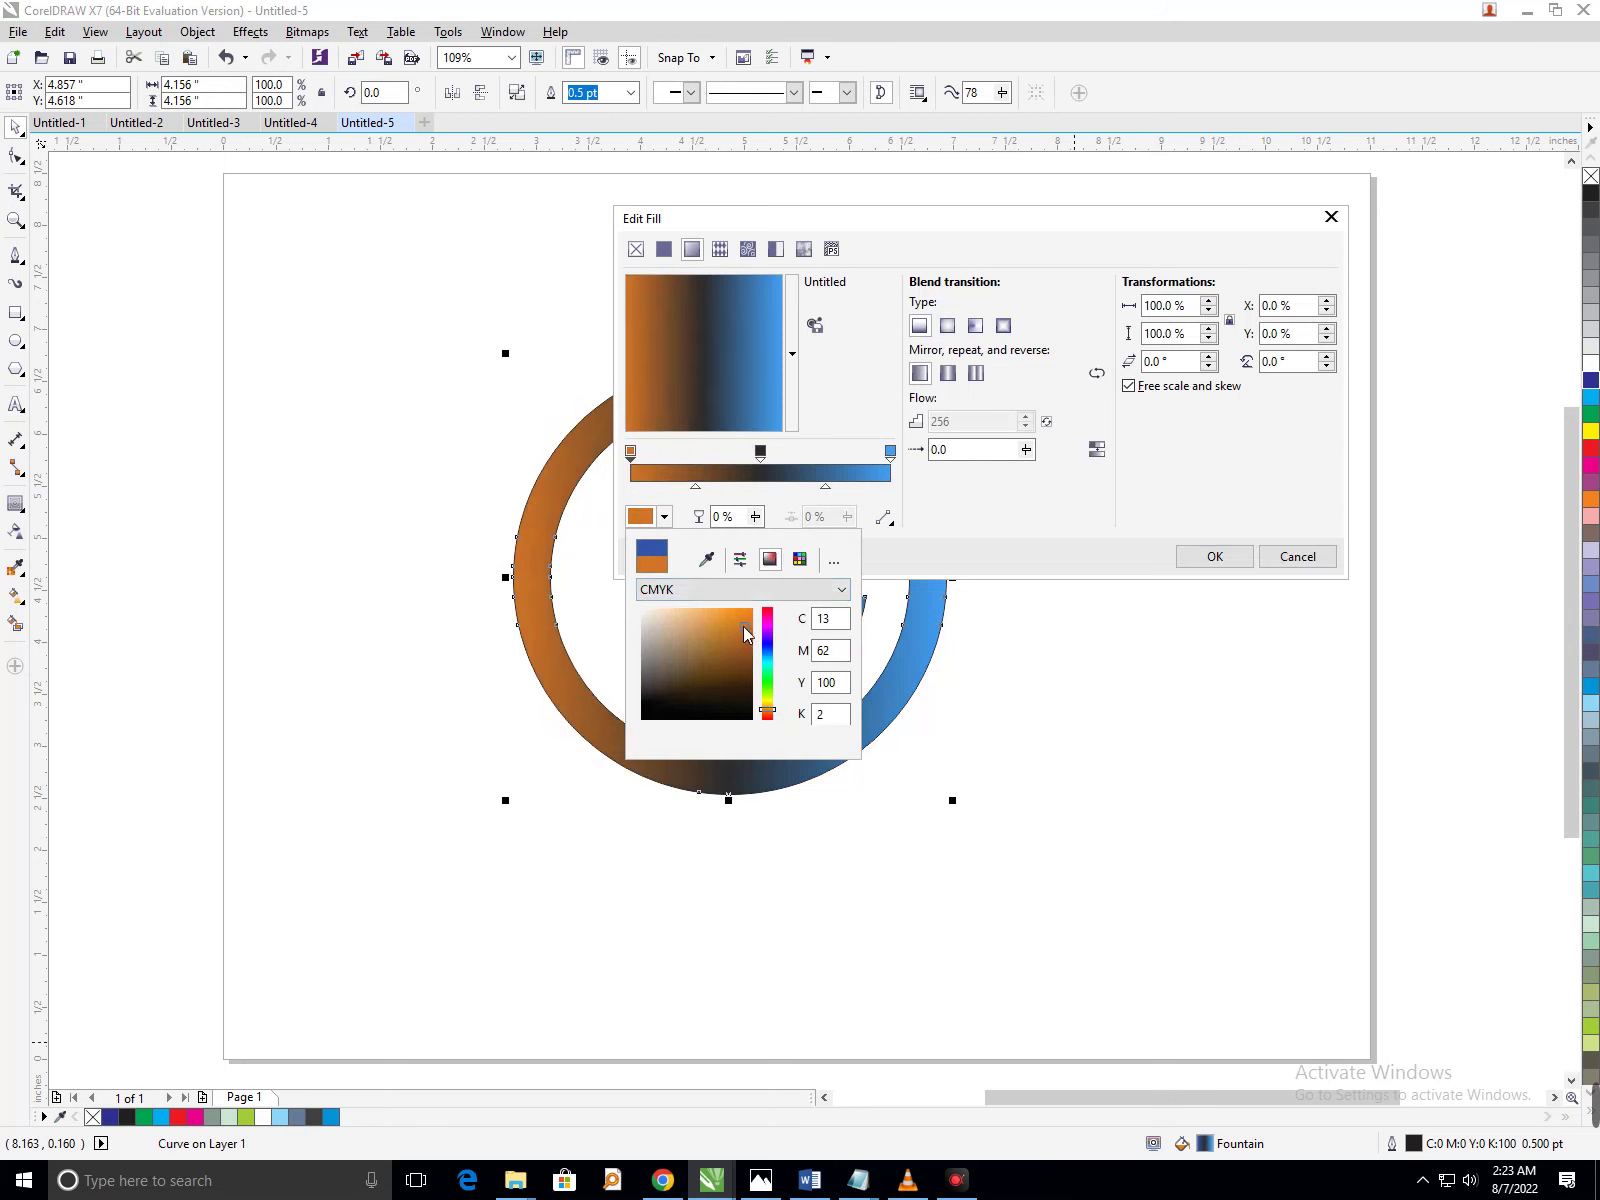
{"action": "left_click", "coordinate": [751, 610]}
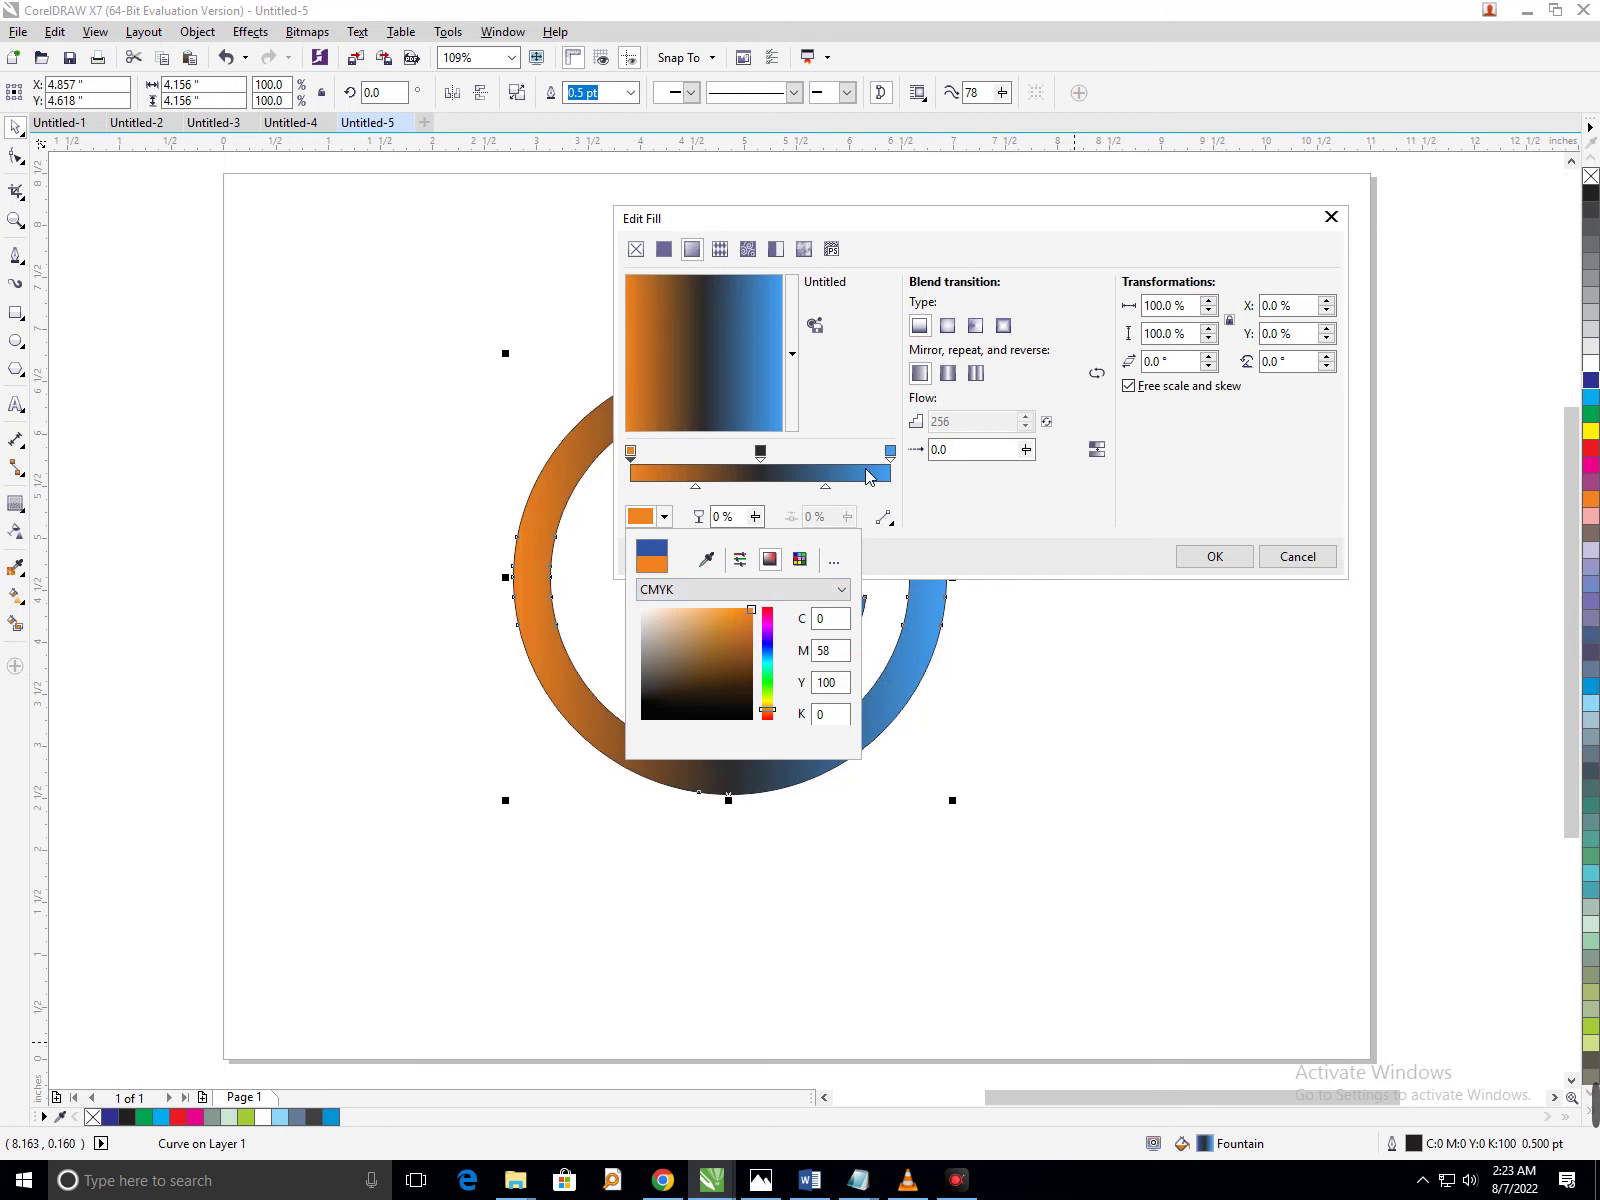
Try the elliptical, conical and rectangular blend types on the logo's fill, and return to the linear type.
{"action": "left_click", "coordinate": [948, 327]}
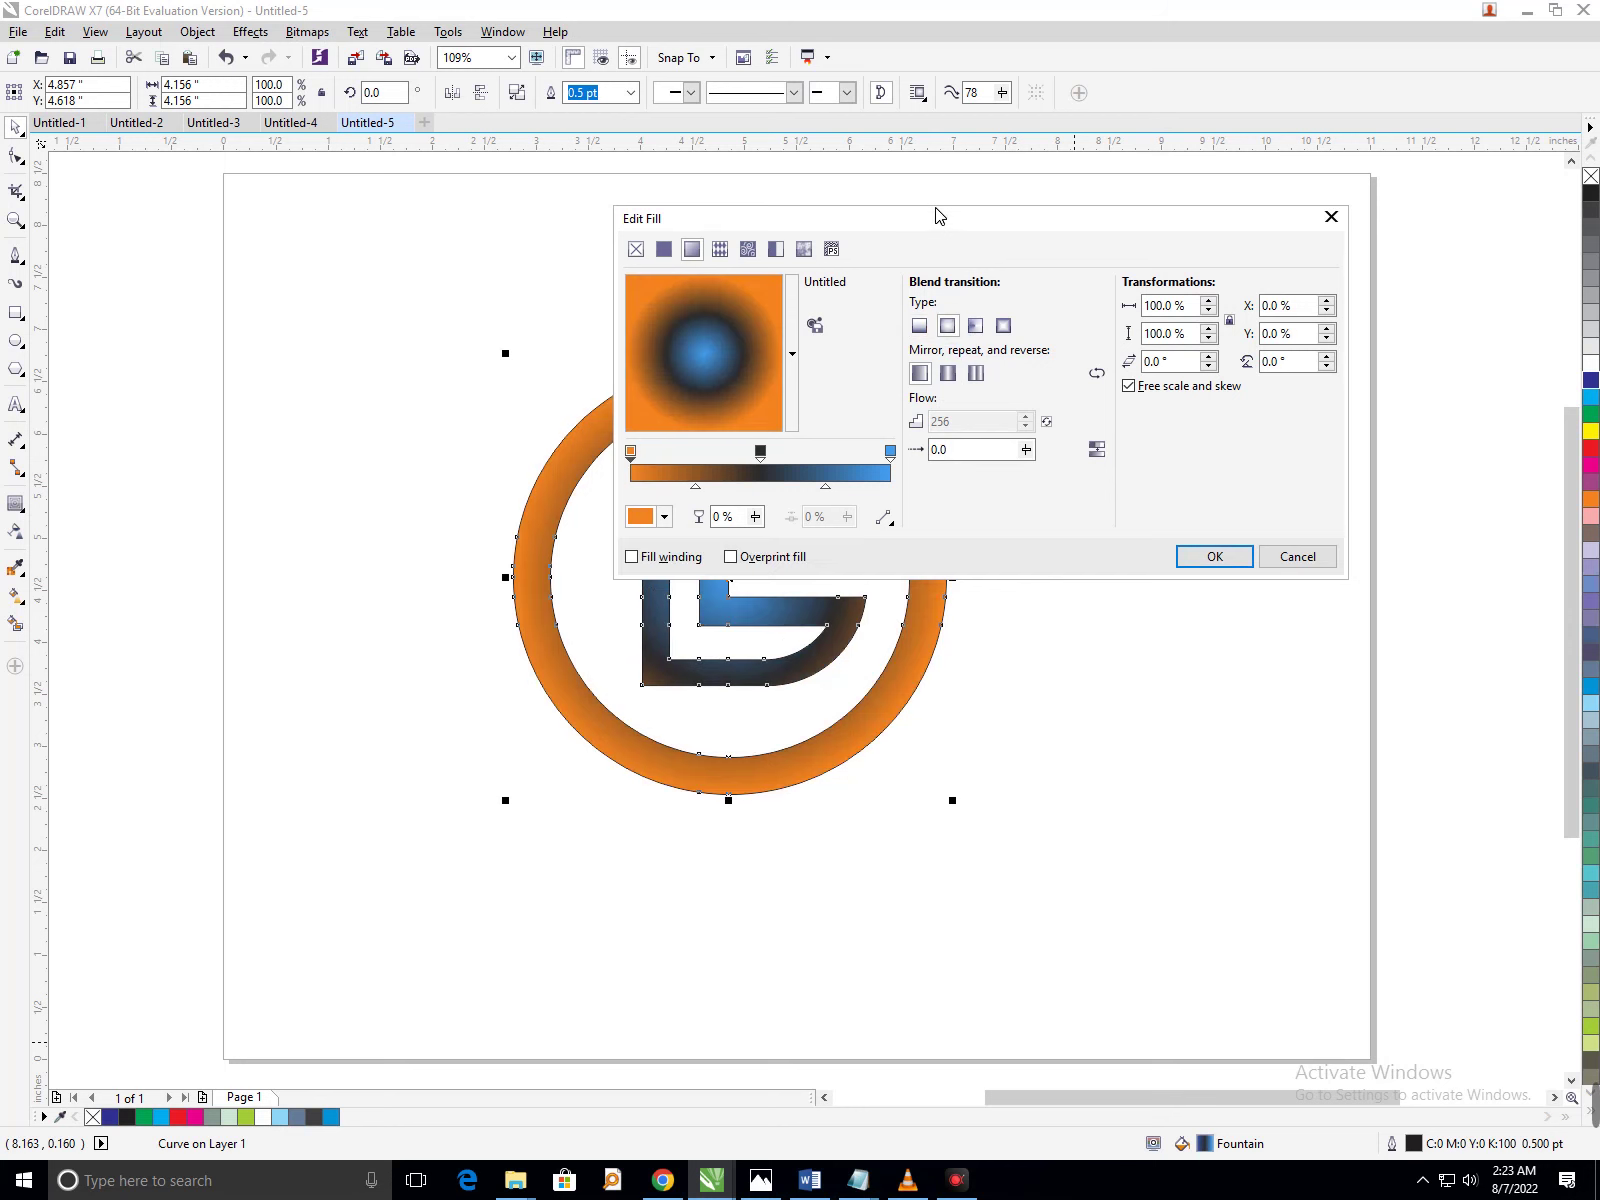
{"action": "left_click_drag", "start_coordinate": [937, 215], "coordinate": [1315, 236]}
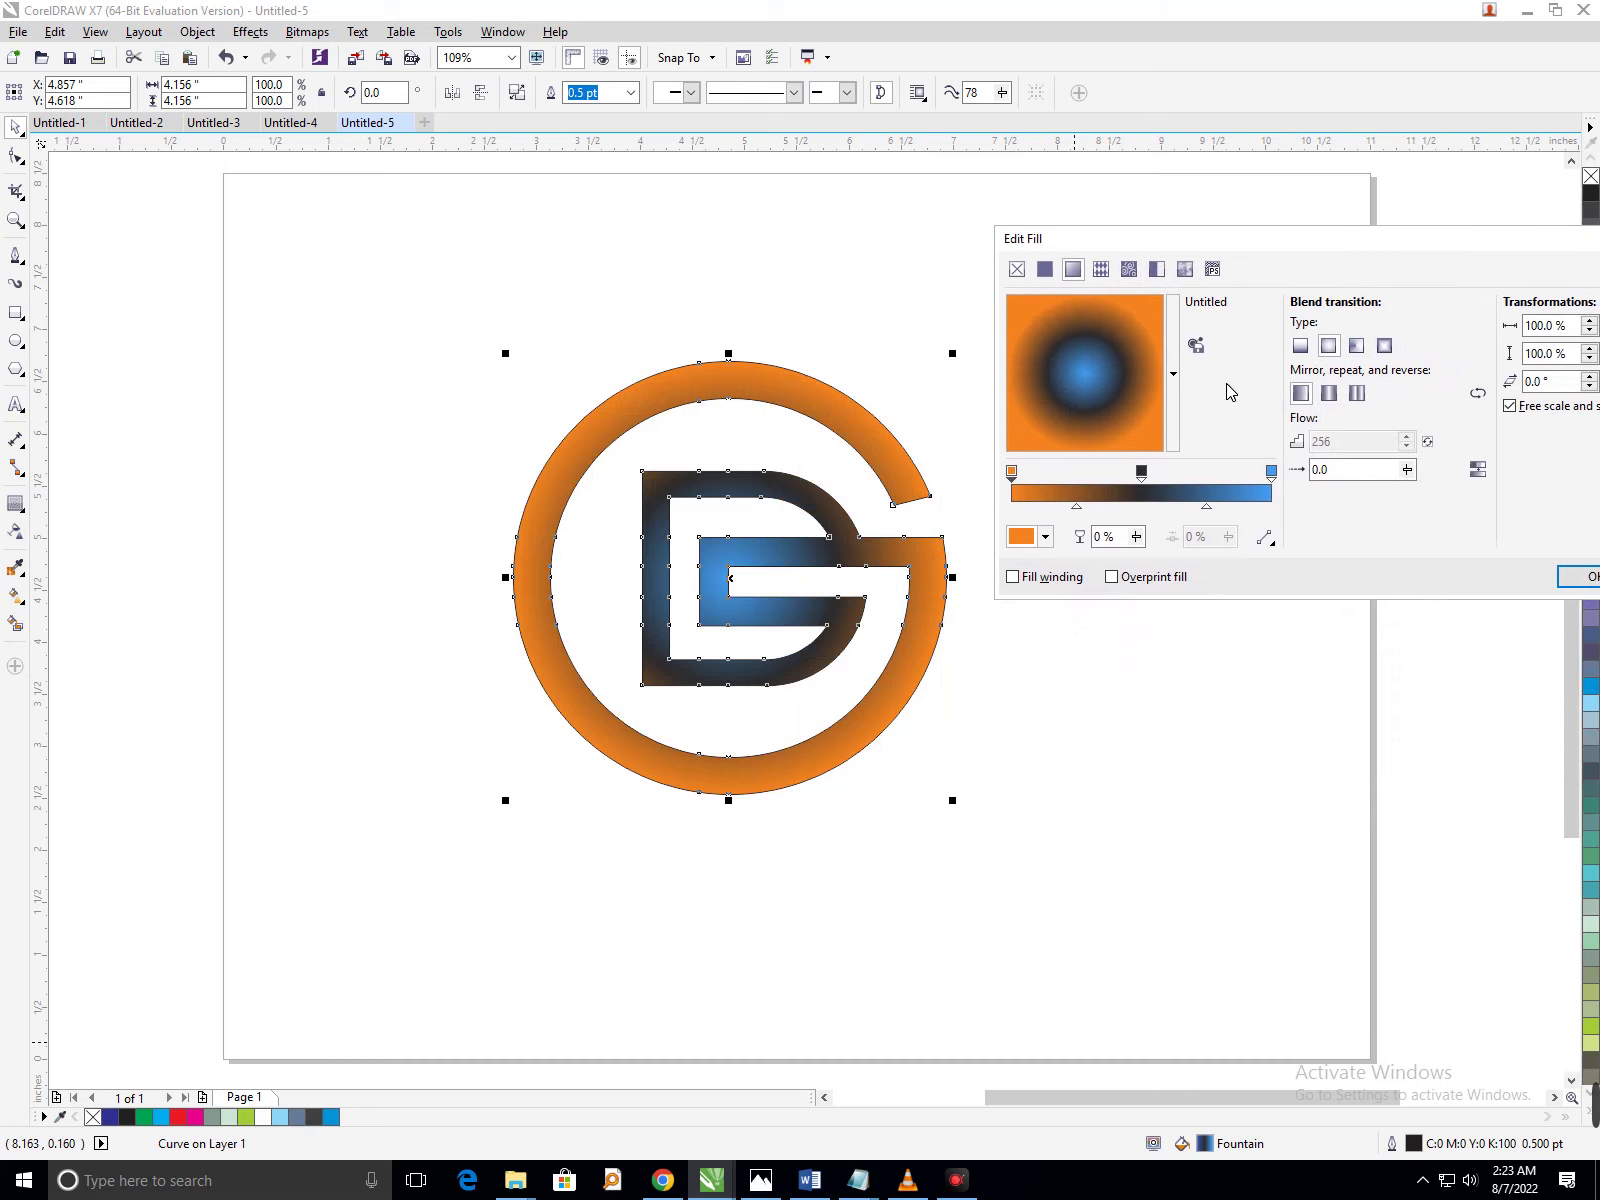
{"action": "left_click", "coordinate": [1356, 345]}
{"action": "left_click", "coordinate": [1384, 345]}
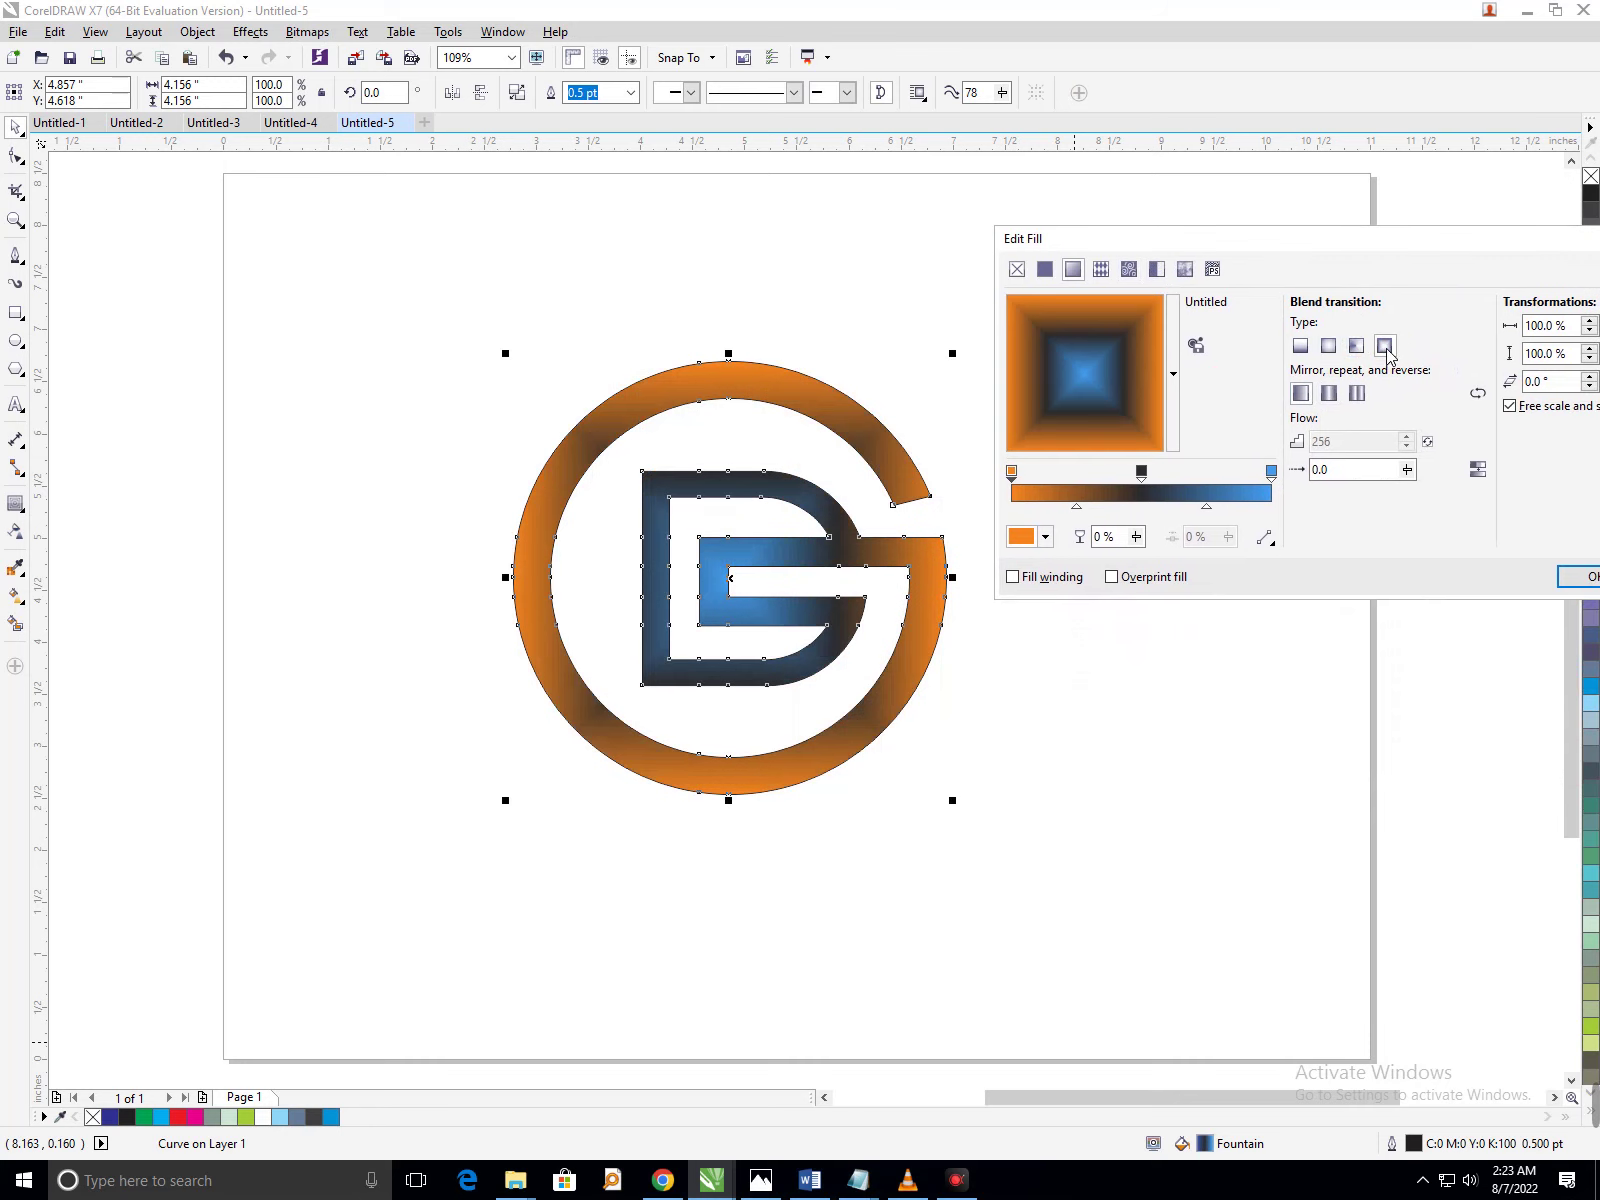
{"action": "left_click", "coordinate": [1302, 346]}
Set the fountain fill's start colour to light green, C 60, M 0, Y 83, K 0.
{"action": "left_click_drag", "start_coordinate": [1294, 258], "coordinate": [1002, 254]}
{"action": "left_click", "coordinate": [737, 534]}
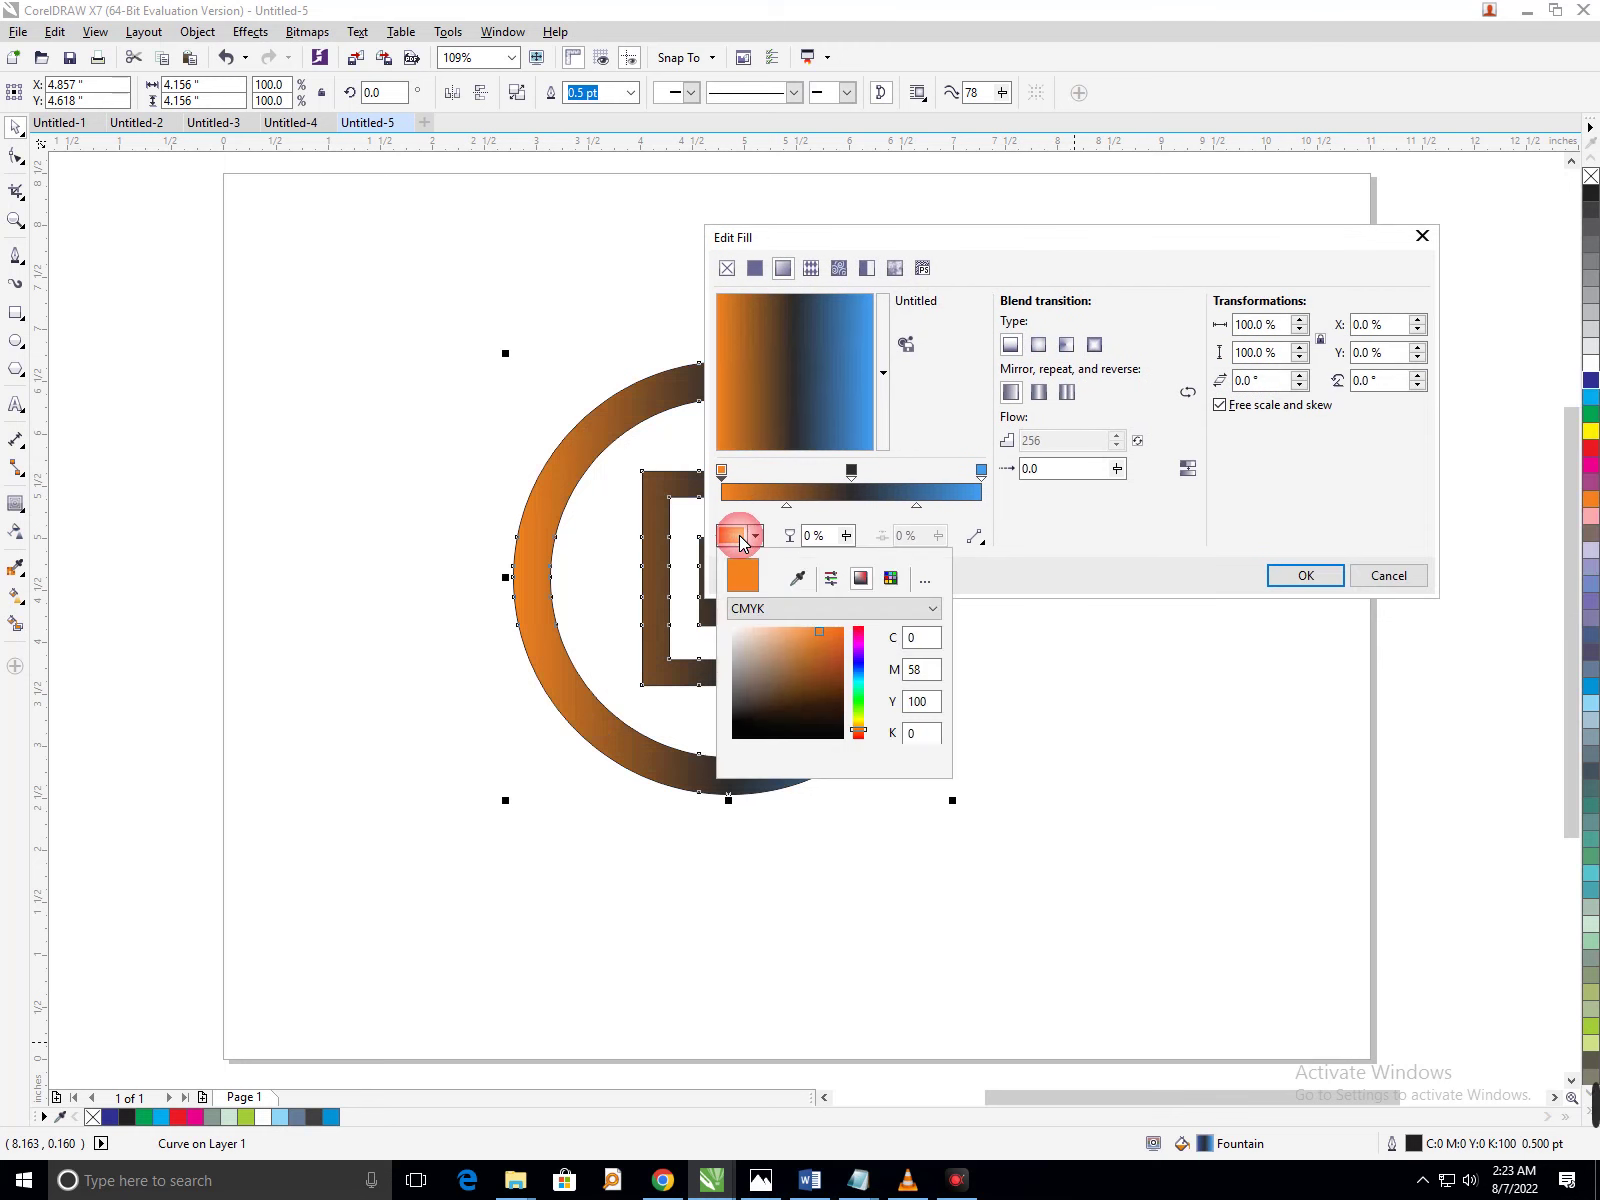
{"action": "left_click", "coordinate": [859, 695]}
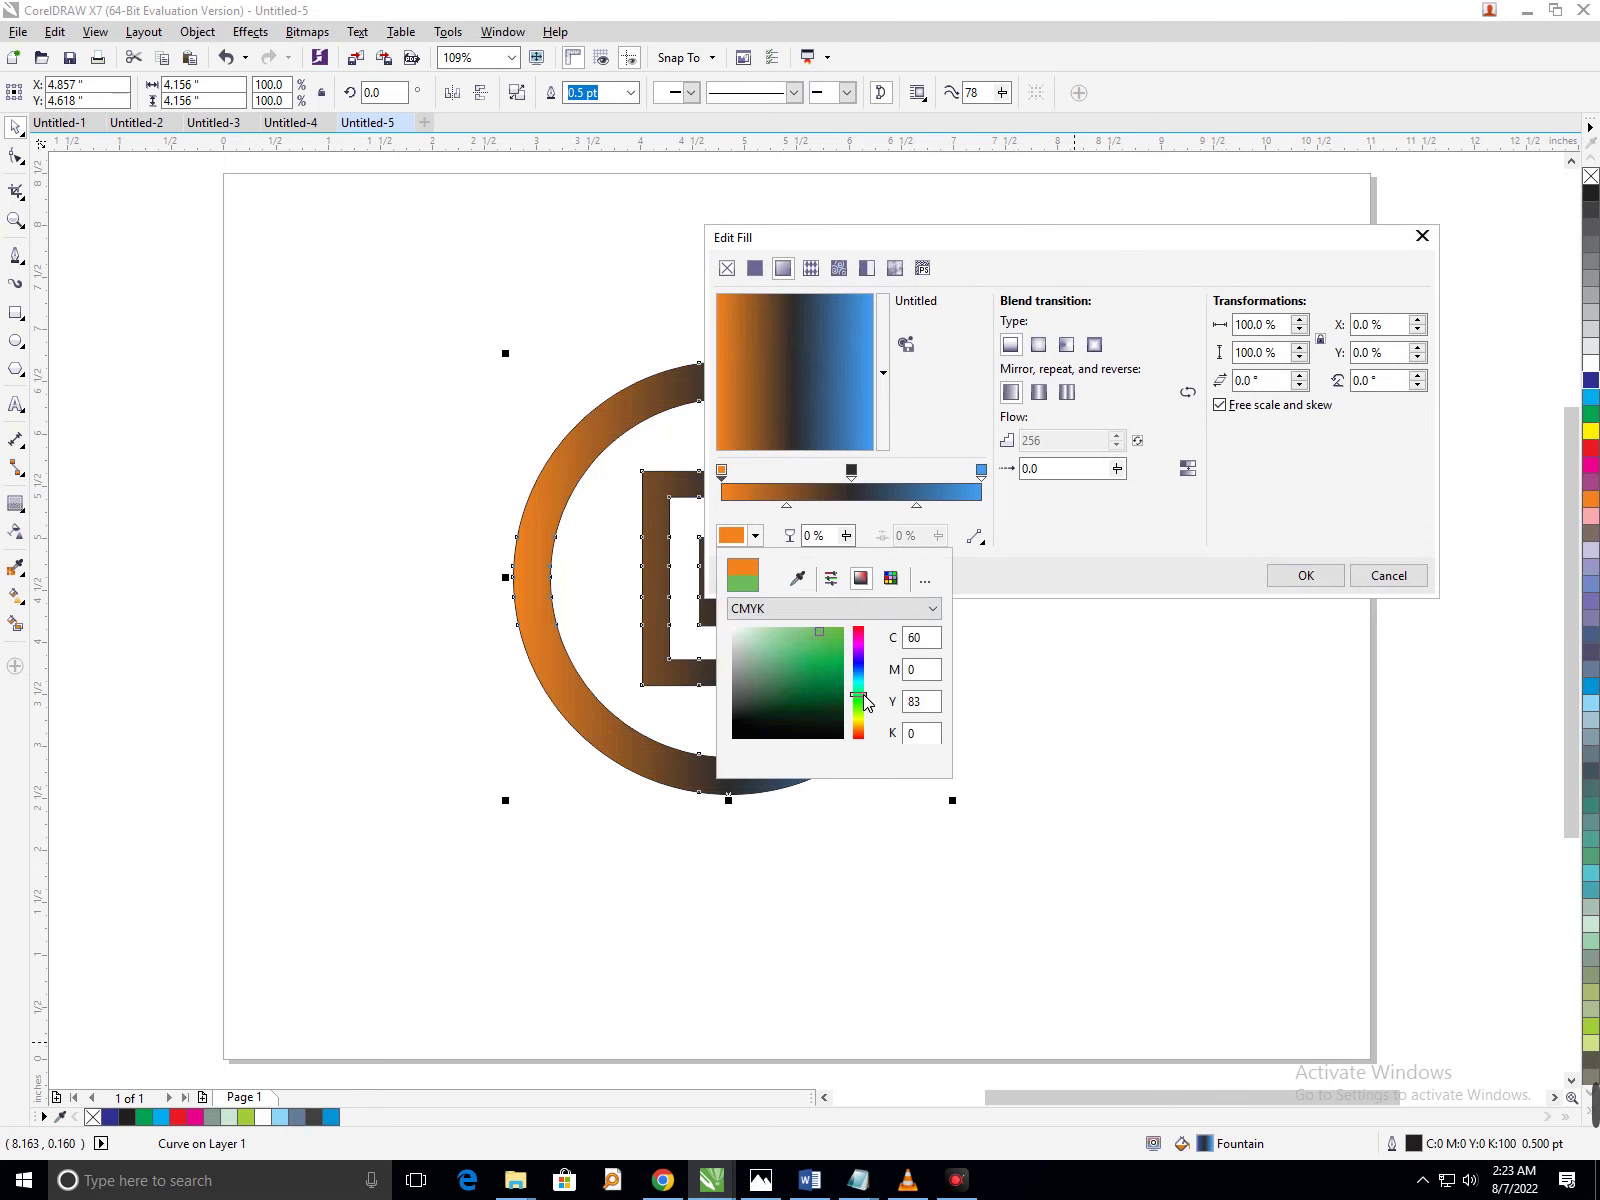
{"action": "left_click", "coordinate": [943, 241]}
{"action": "left_click_drag", "start_coordinate": [1040, 245], "coordinate": [1470, 165]}
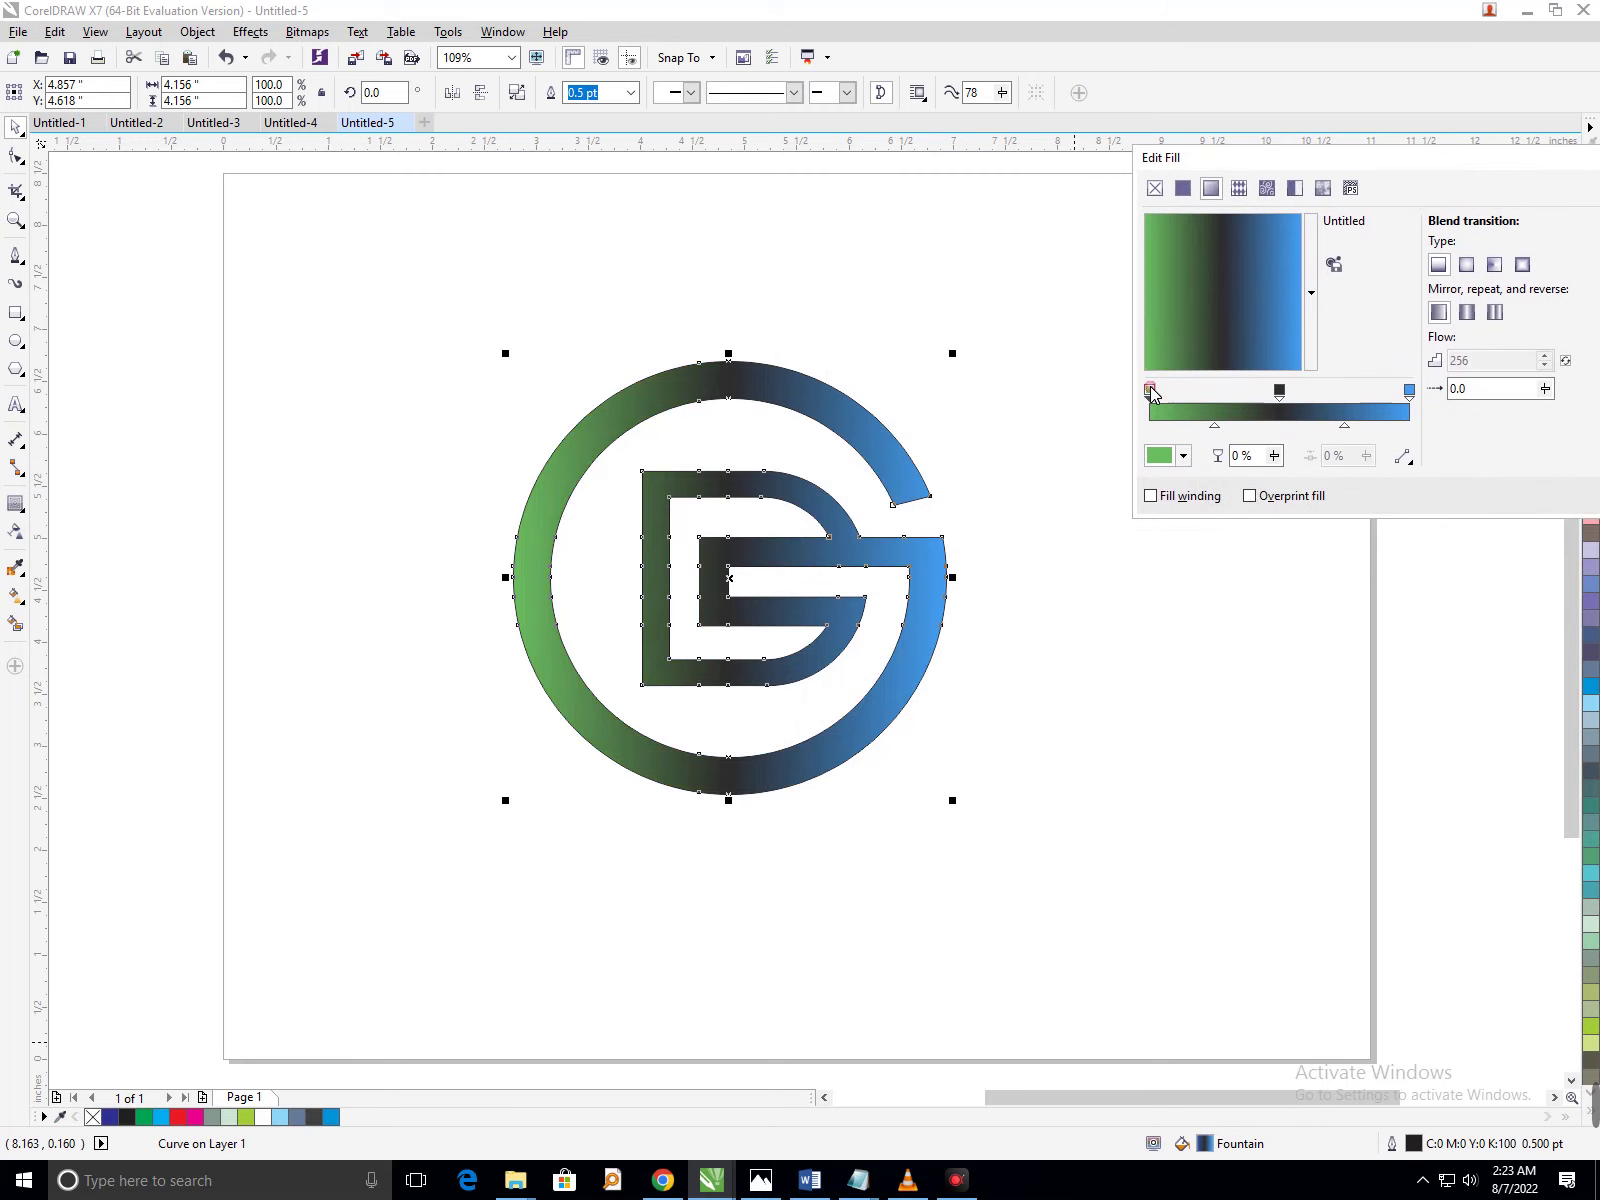
Raise the cyan value of the green start colour to 82.
{"action": "left_click", "coordinate": [1166, 462]}
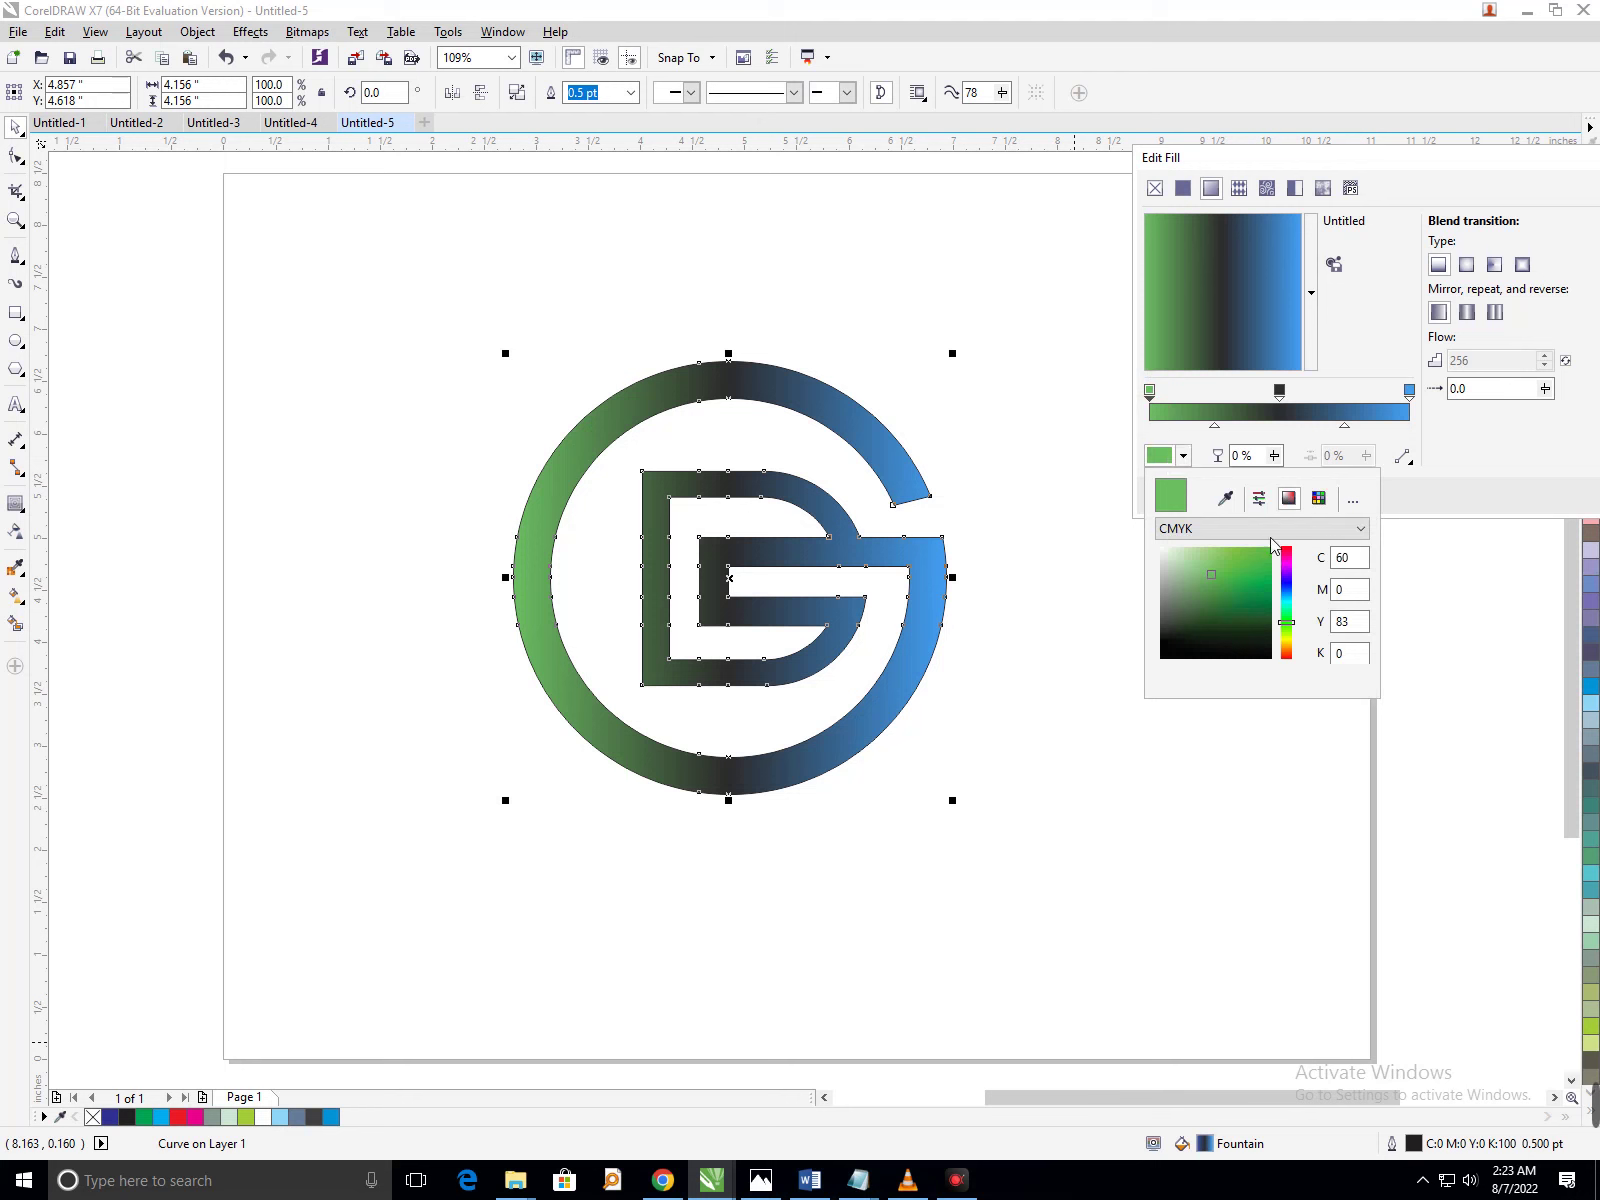
{"action": "left_click", "coordinate": [1258, 500]}
{"action": "left_click_drag", "start_coordinate": [1263, 557], "coordinate": [1297, 557]}
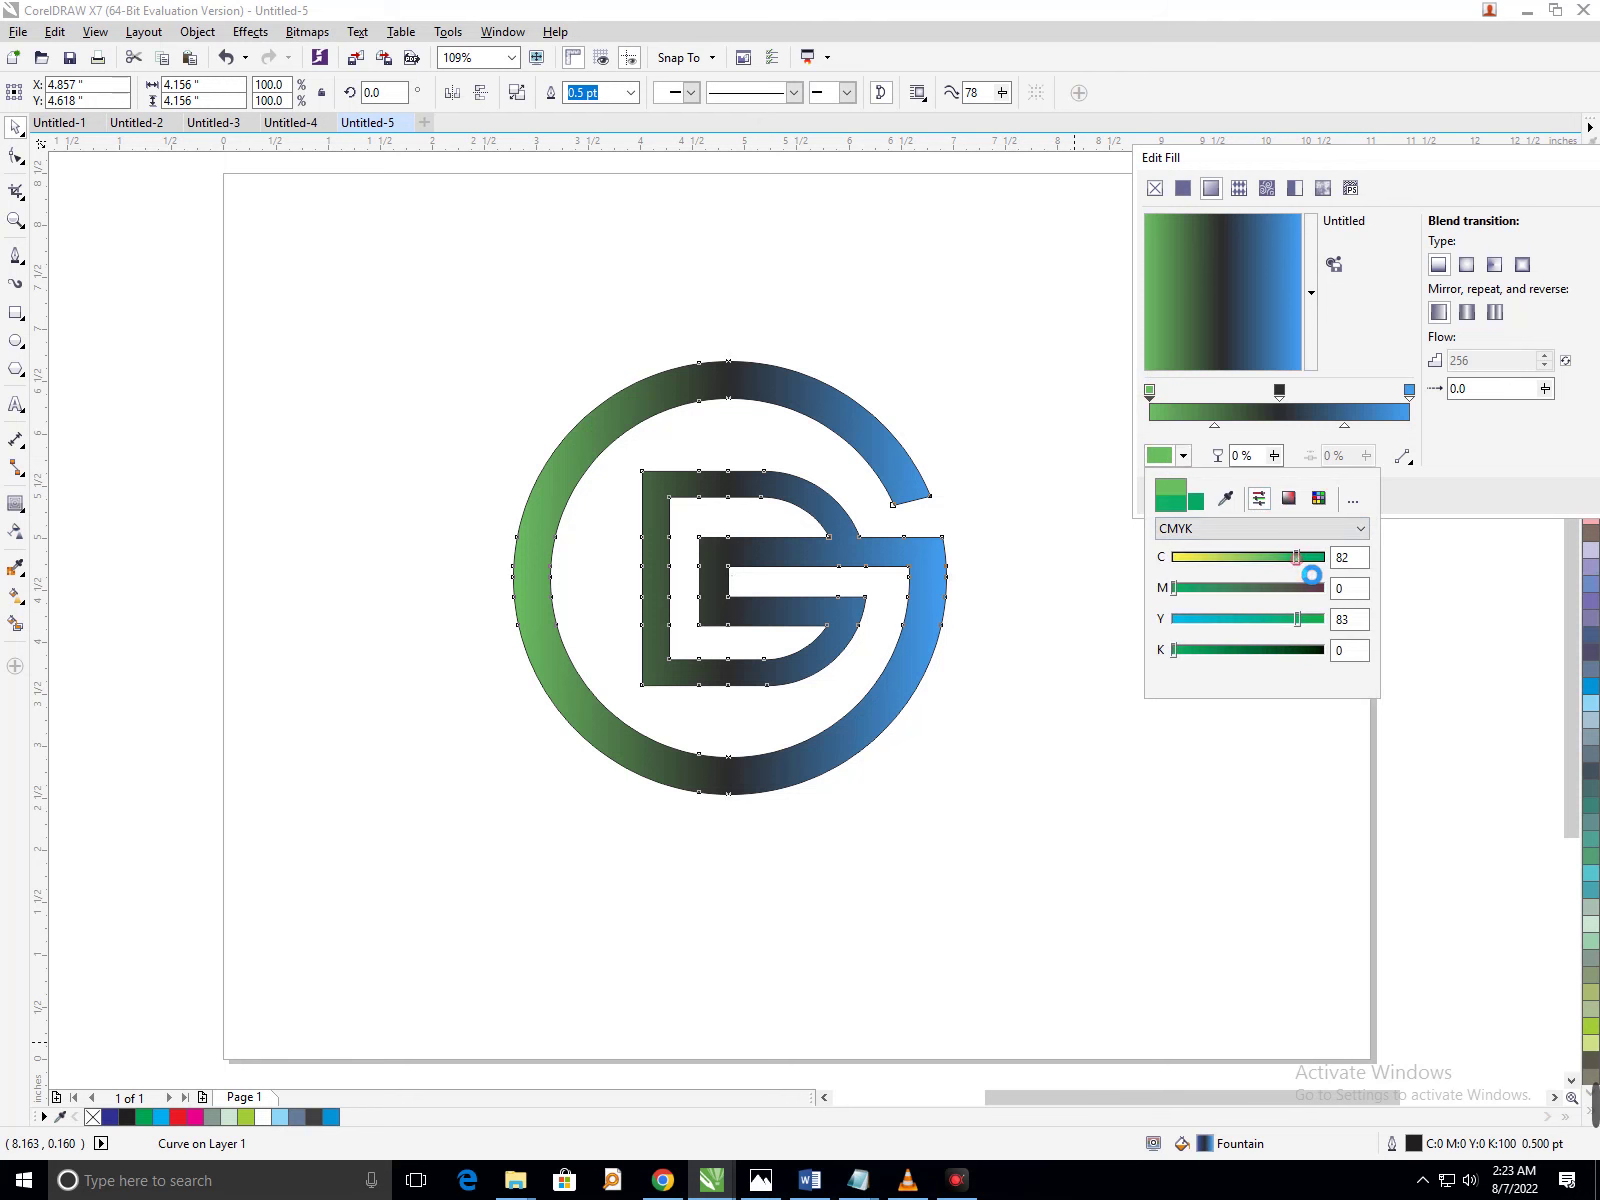
{"action": "left_click", "coordinate": [1289, 504]}
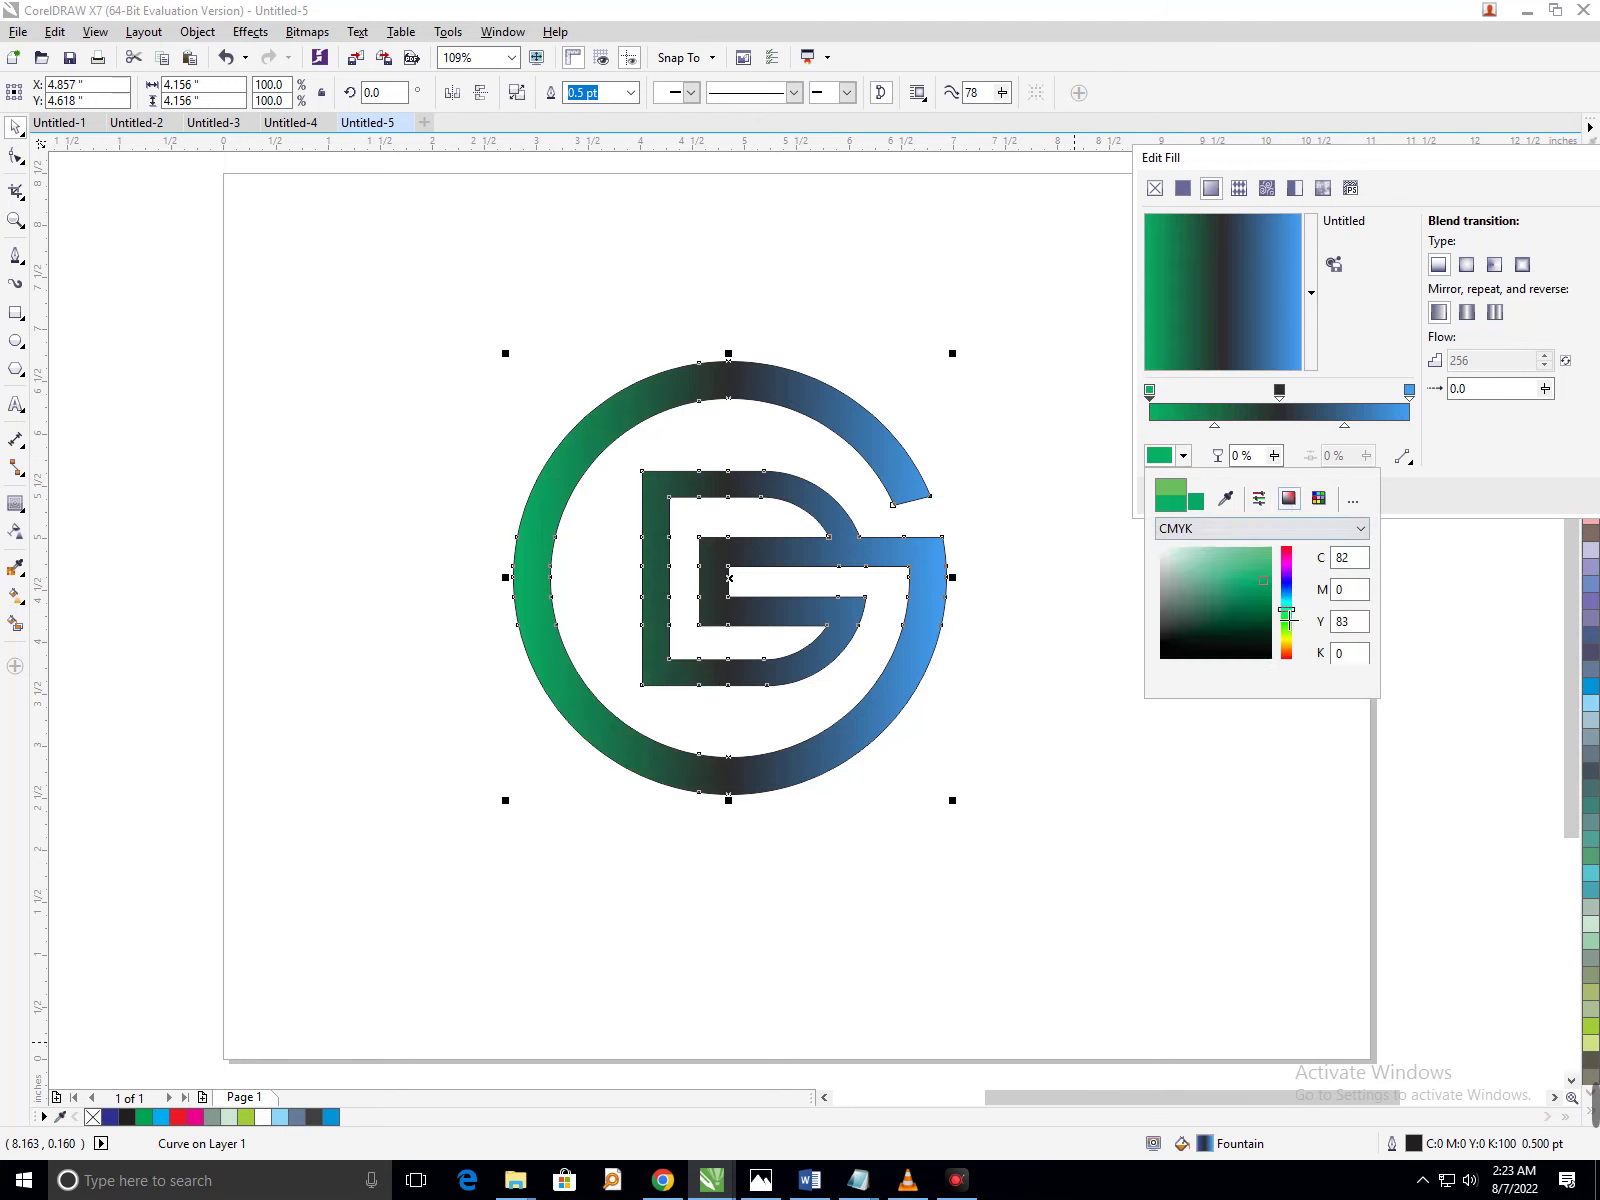
Choose a yellow-green from the PANTONE solid coated palette as the fountain fill's start colour.
{"action": "left_click", "coordinate": [1319, 498]}
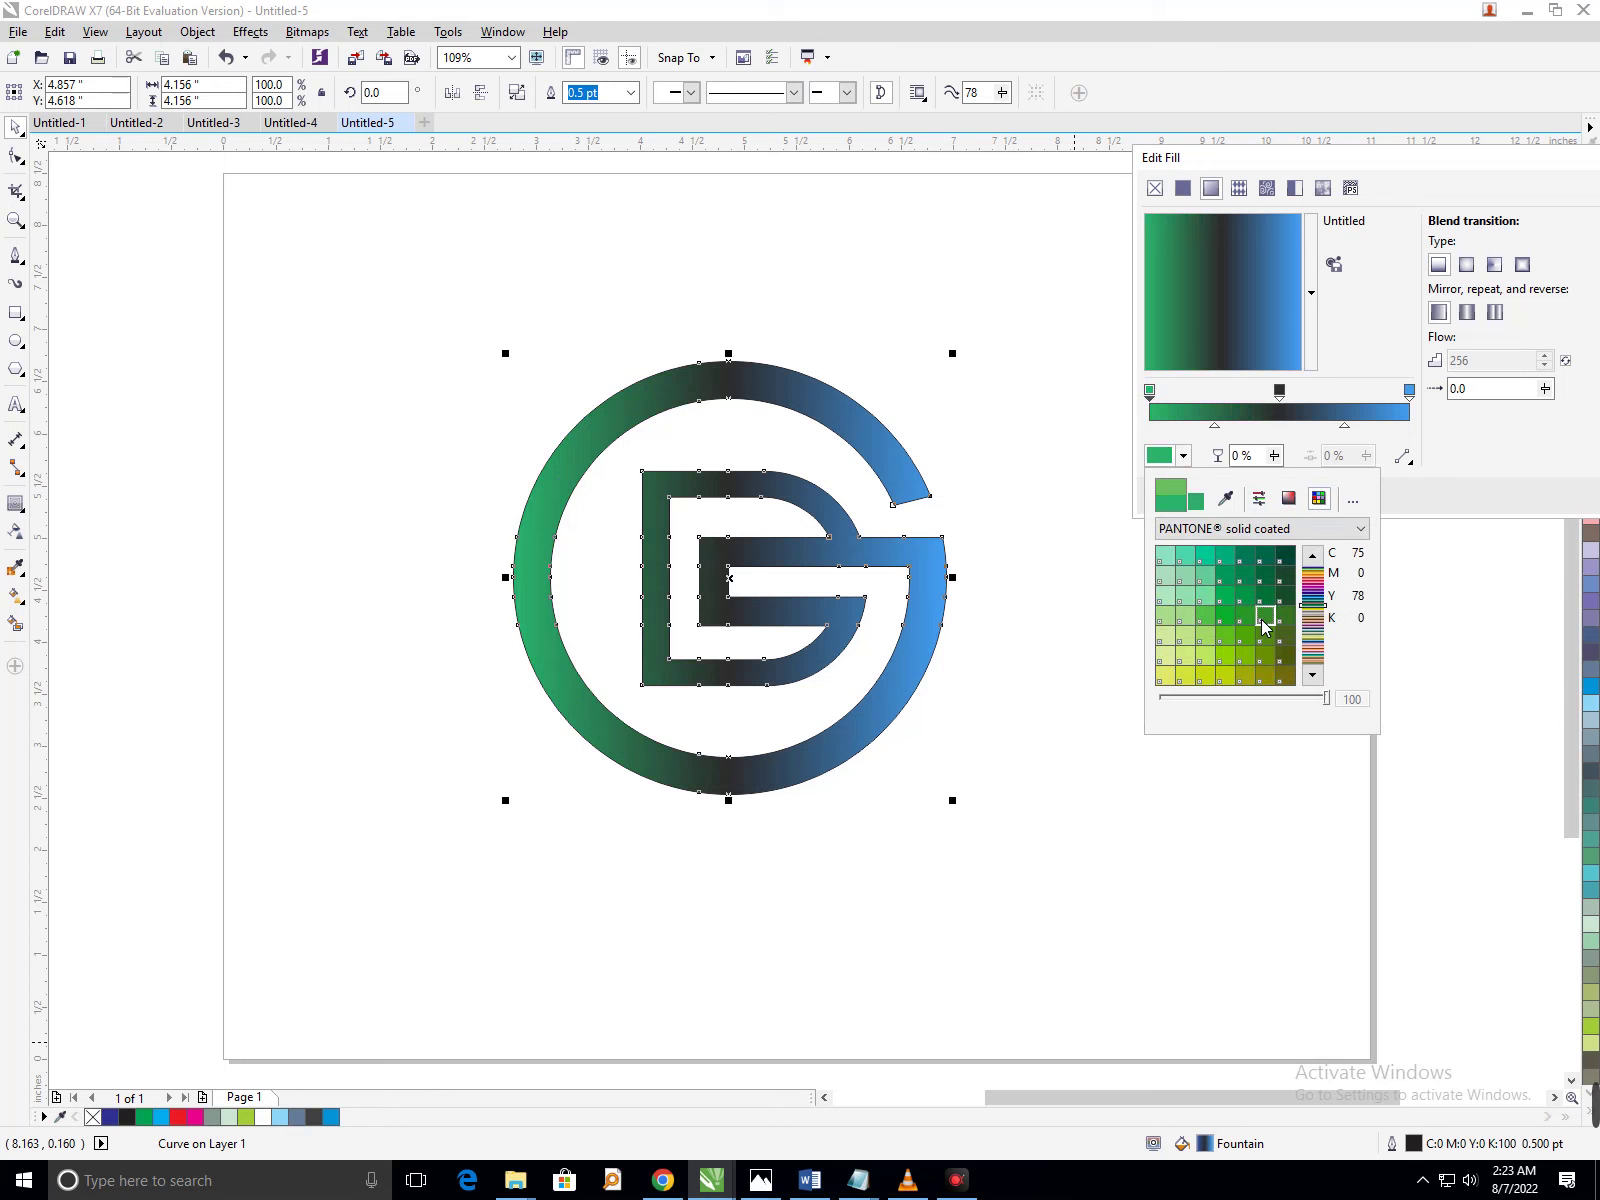
{"action": "left_click", "coordinate": [1266, 632]}
{"action": "left_click", "coordinate": [1231, 580]}
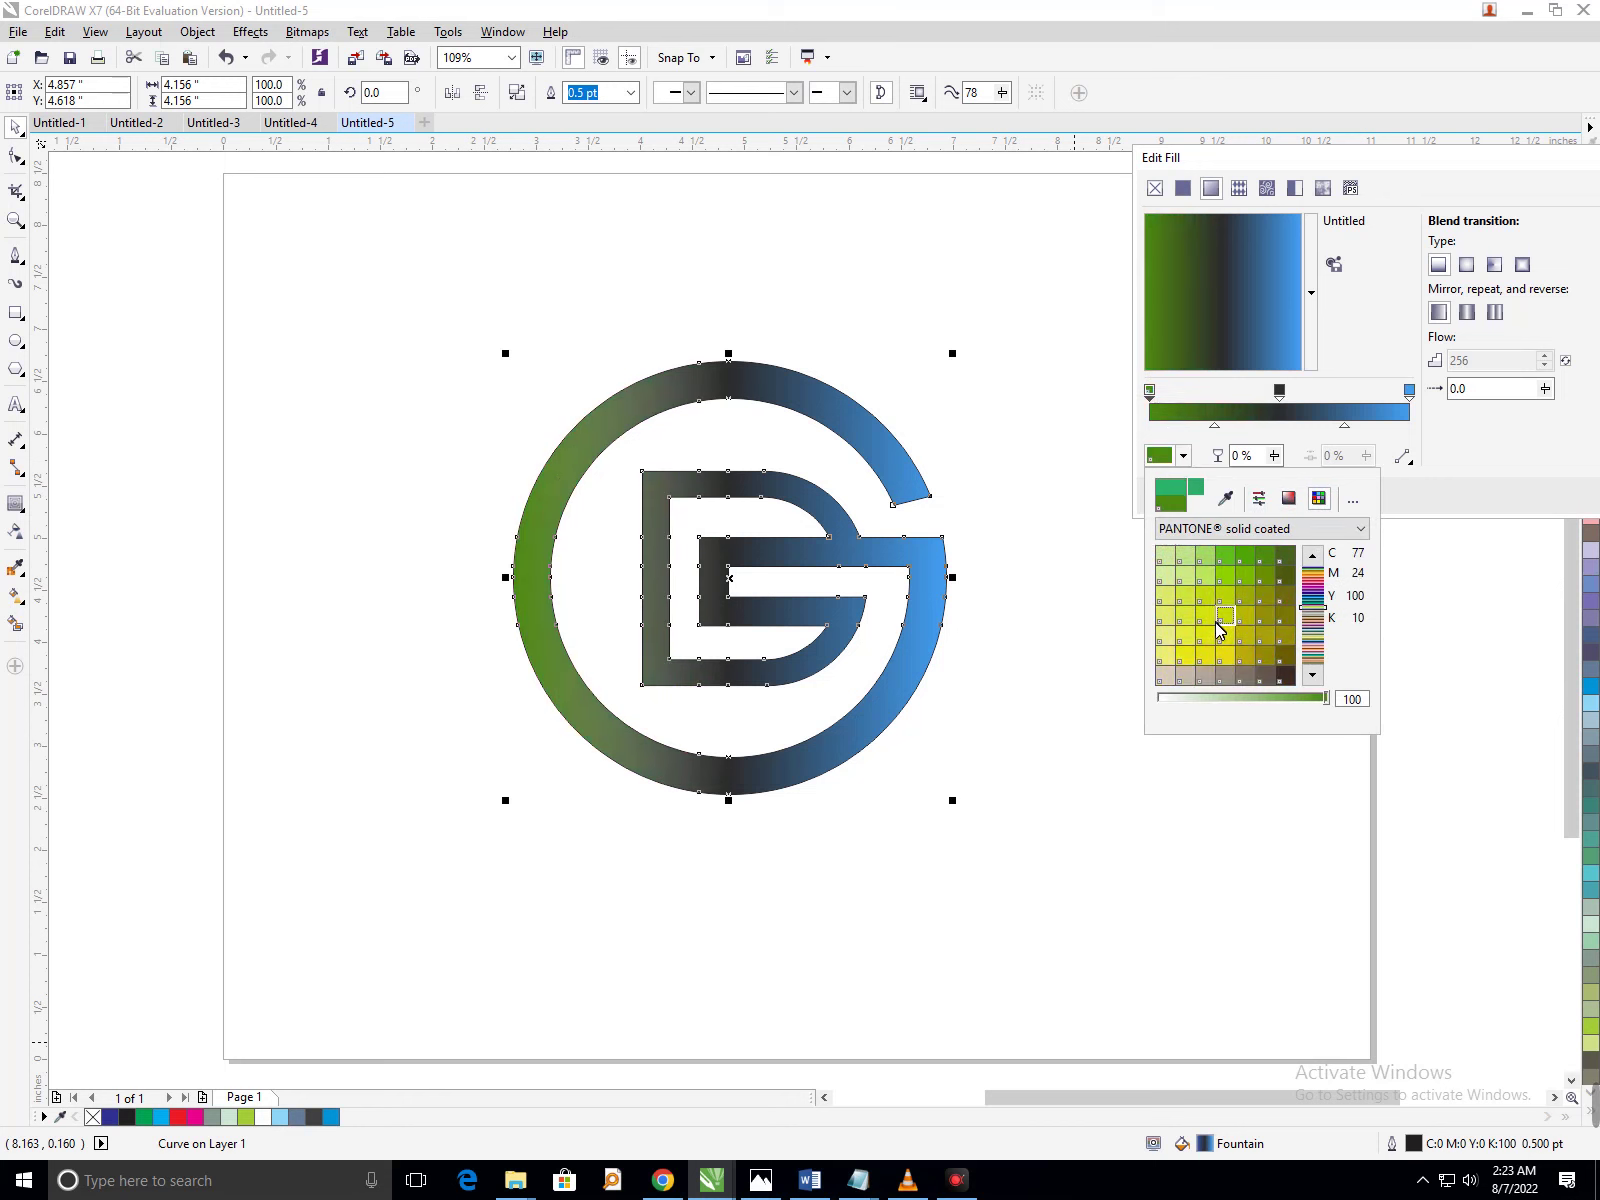
Change the middle colour node at 50% to orange-red, C 0, M 87, Y 100, K 0.
{"action": "left_click", "coordinate": [1279, 393]}
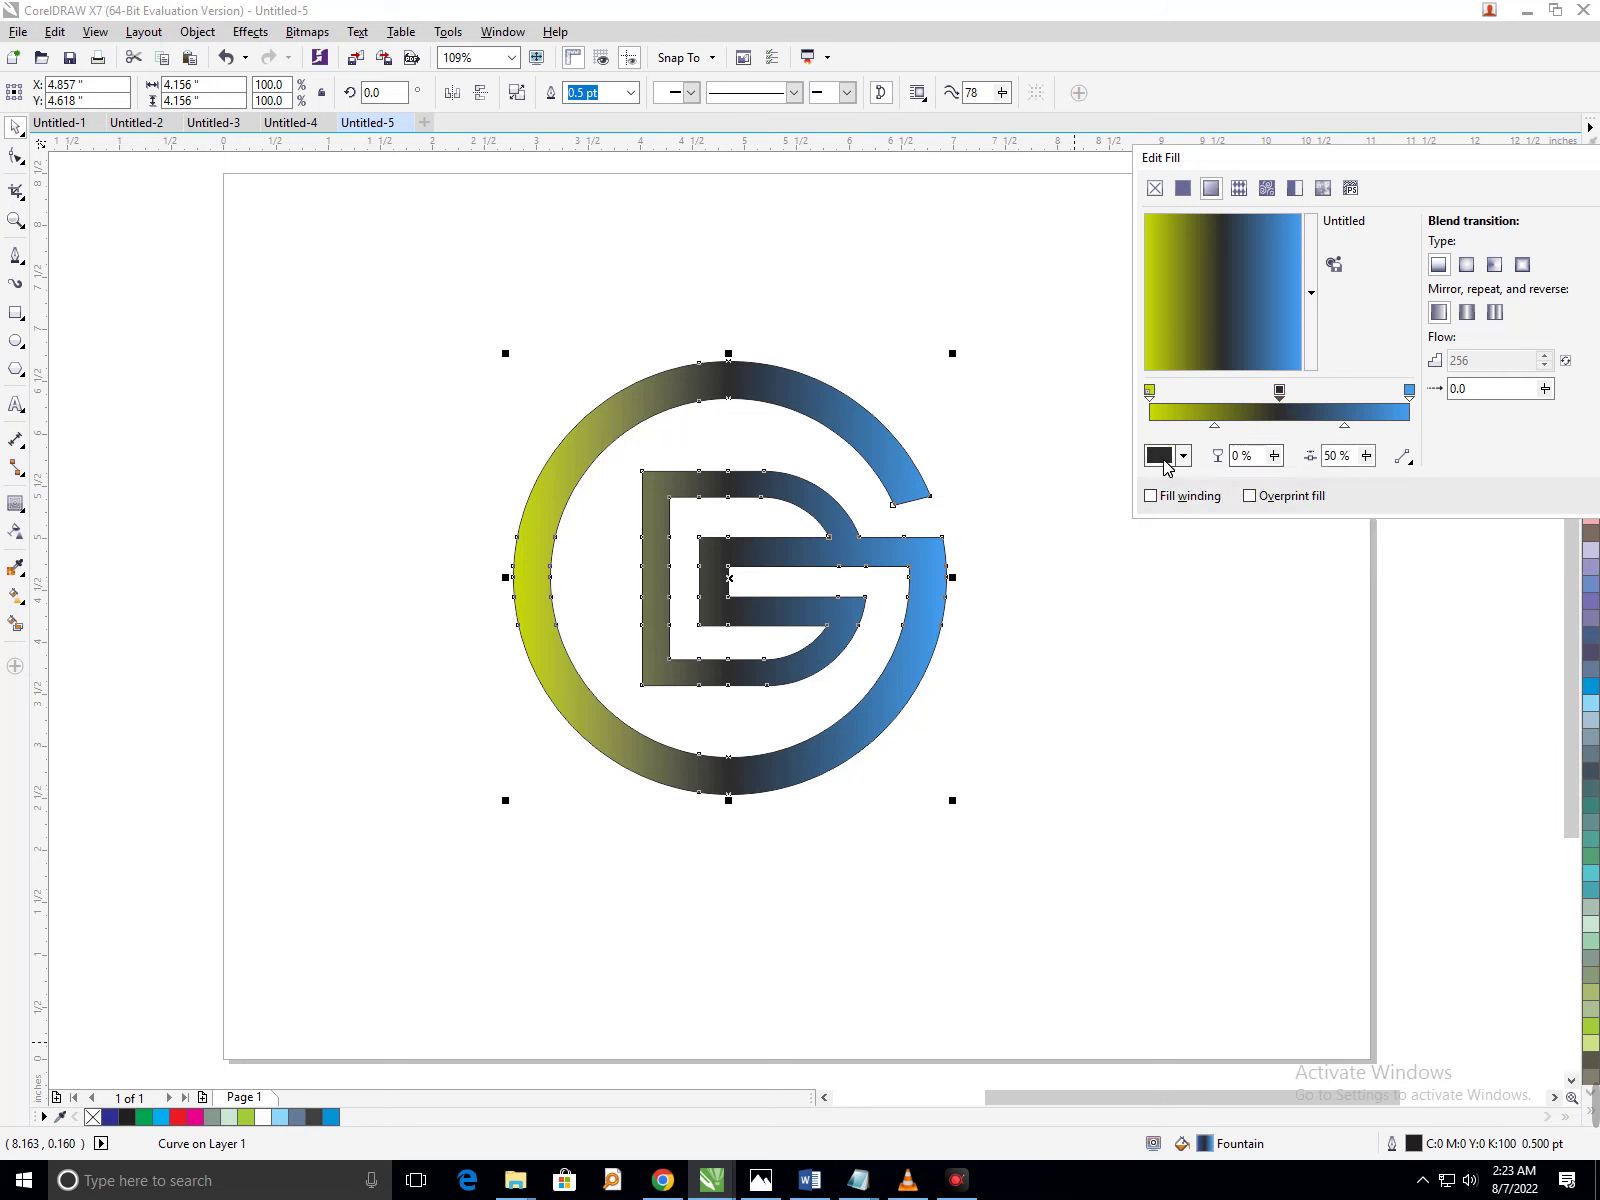
{"action": "left_click", "coordinate": [1182, 456]}
{"action": "left_click", "coordinate": [1271, 548]}
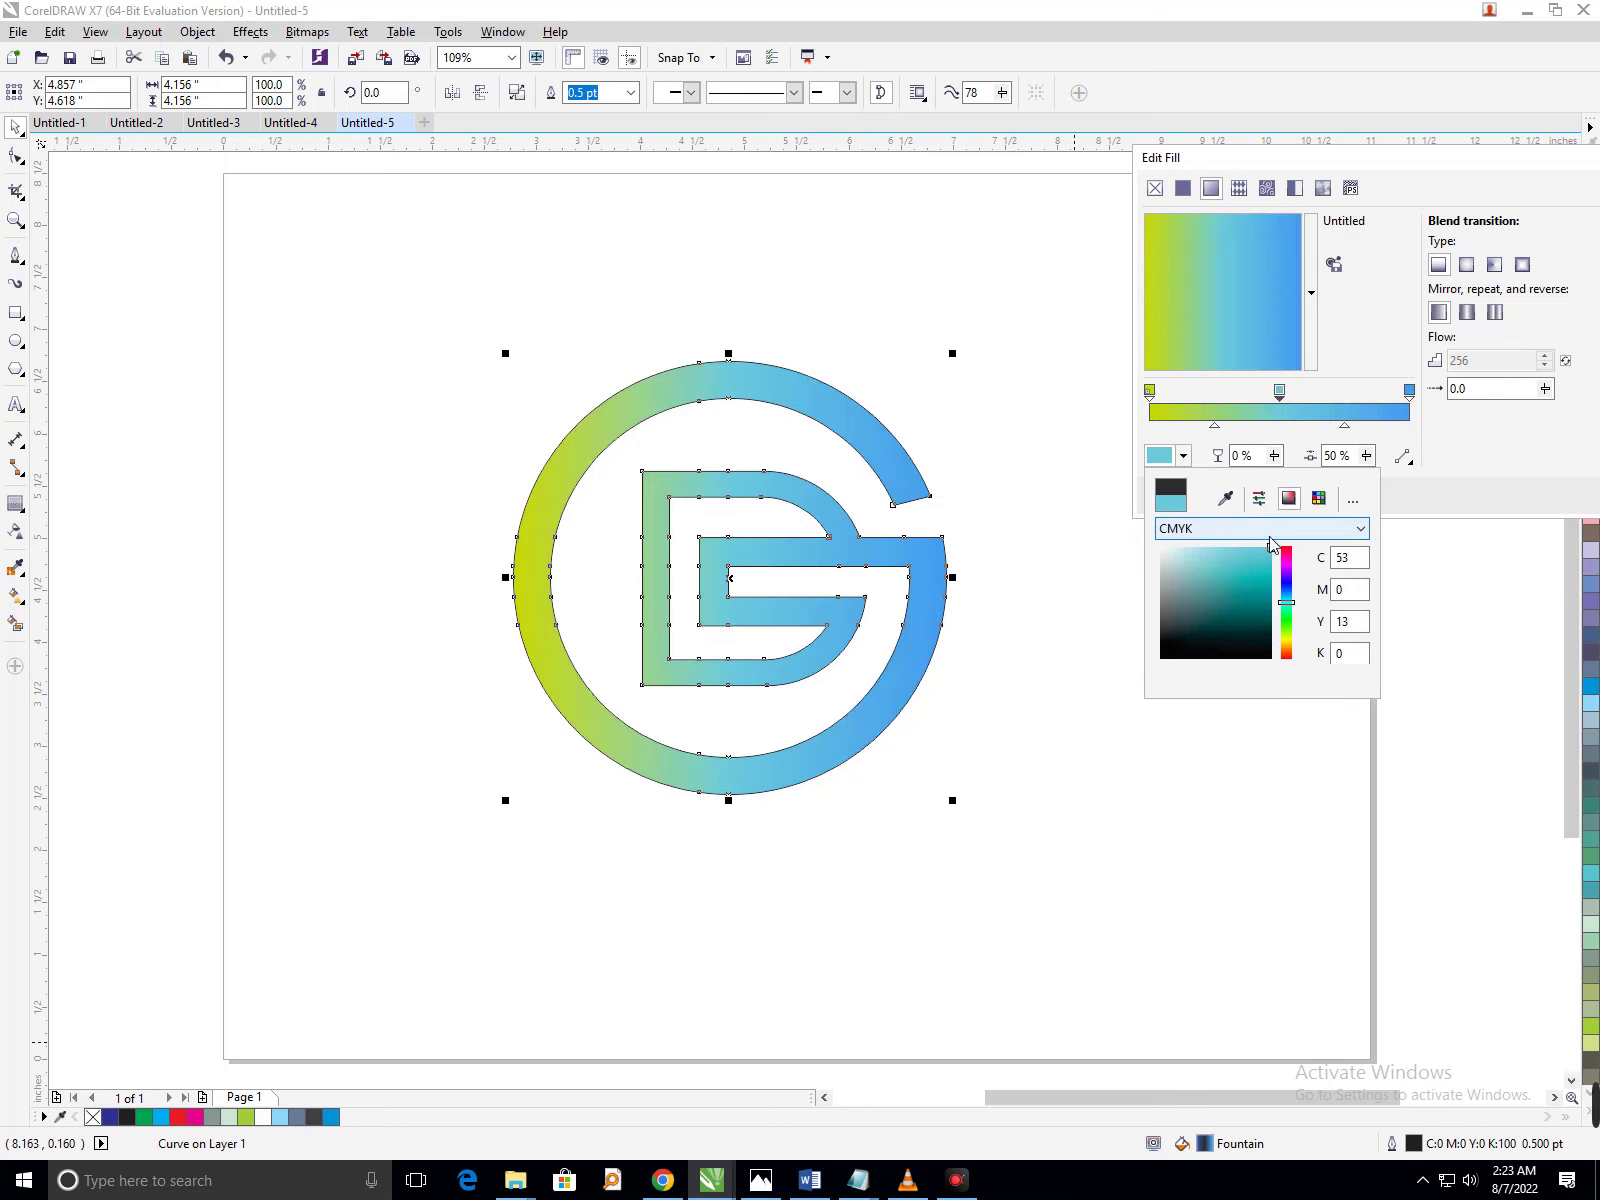
{"action": "mouse_move", "coordinate": [1286, 605]}
{"action": "left_mouse_down"}
{"action": "mouse_move", "coordinate": [1287, 578]}
{"action": "mouse_move", "coordinate": [1286, 635]}
{"action": "mouse_move", "coordinate": [1287, 592]}
{"action": "mouse_move", "coordinate": [1288, 612]}
{"action": "left_mouse_up"}
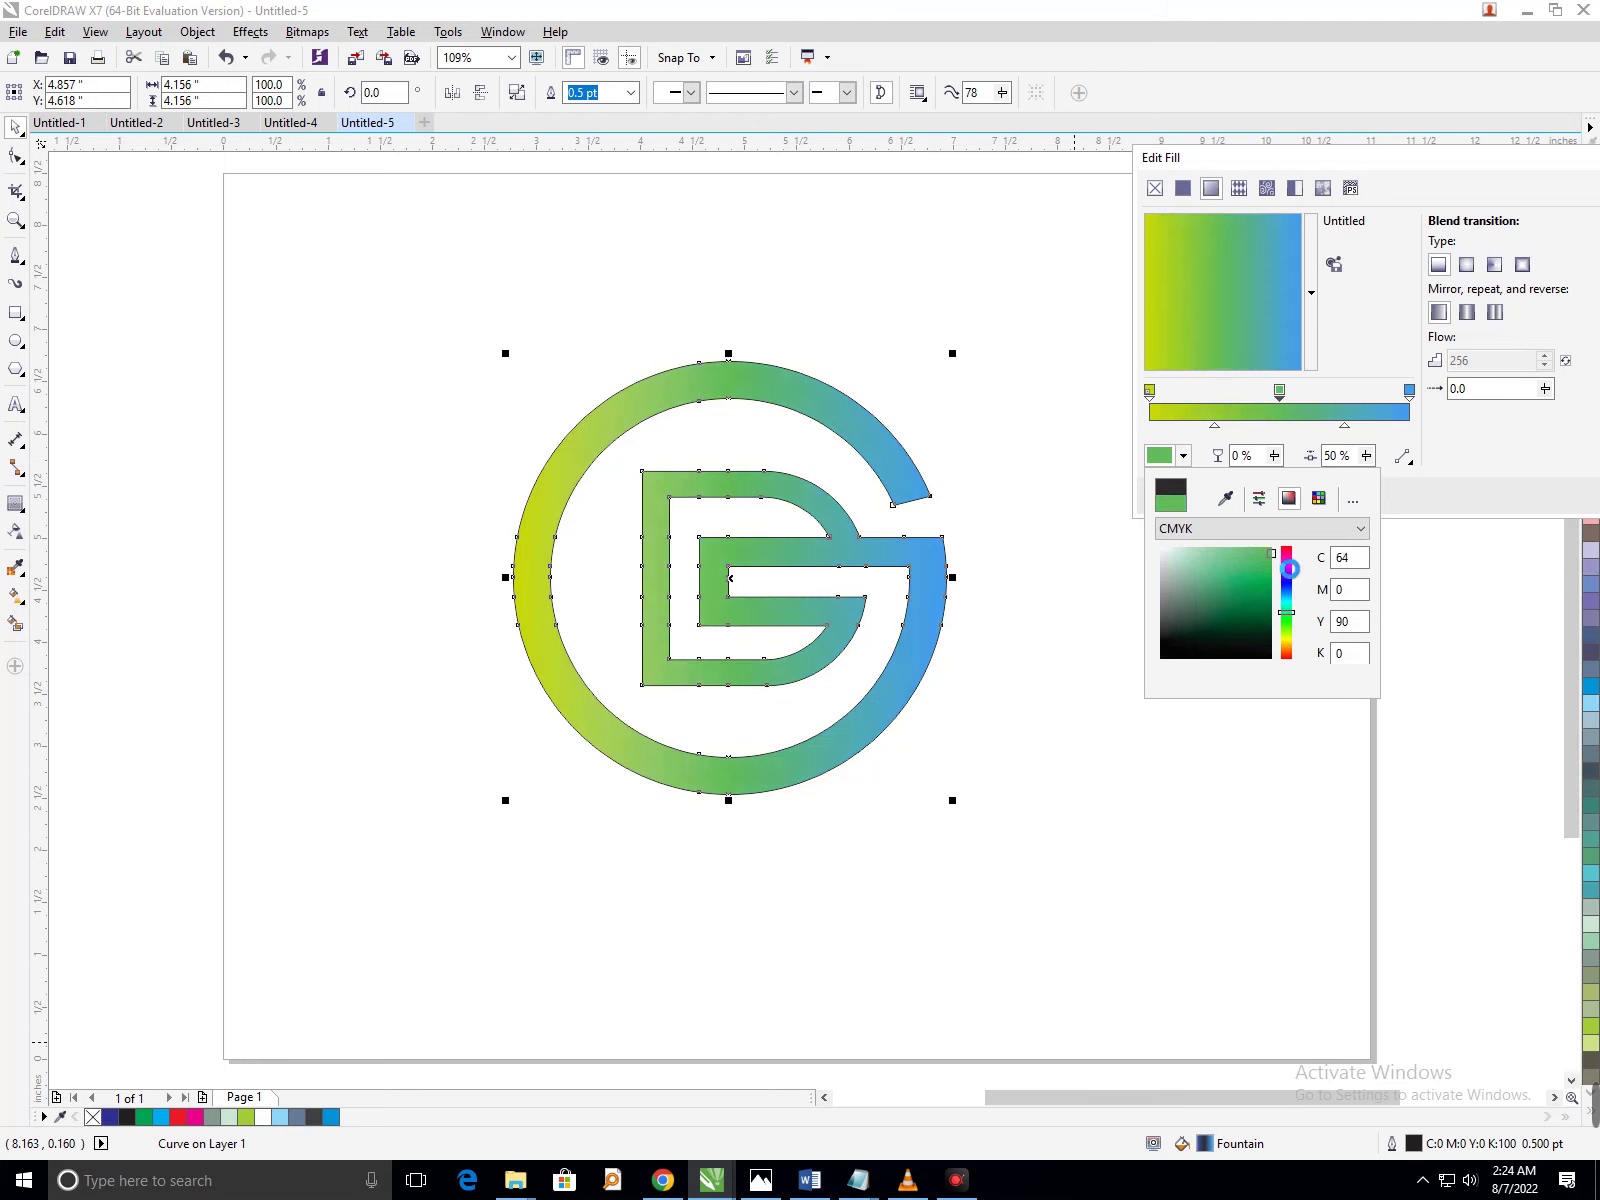
{"action": "left_click_drag", "start_coordinate": [1287, 612], "coordinate": [1302, 667]}
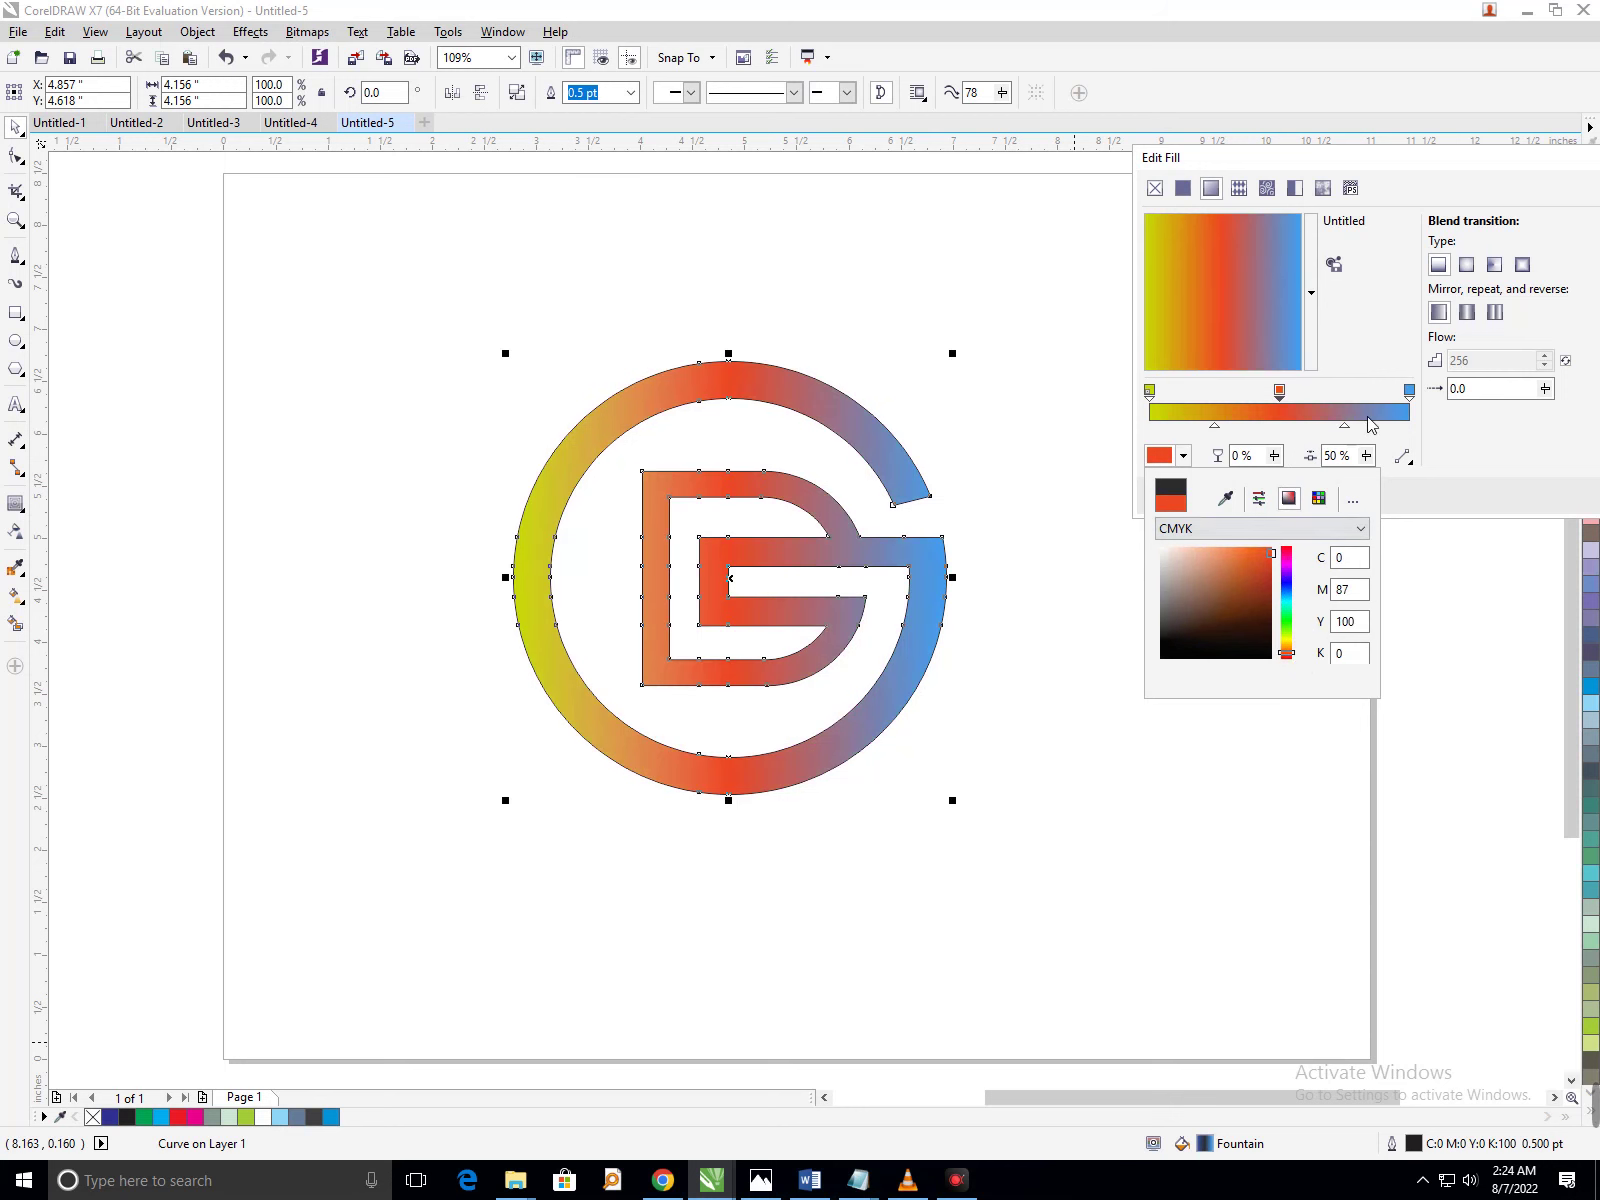
Set the fountain fill's end colour to the PANTONE solid coated magenta, C 20, M 97, Y 0, K 0.
{"action": "left_click", "coordinate": [1409, 391]}
{"action": "left_click", "coordinate": [1403, 393]}
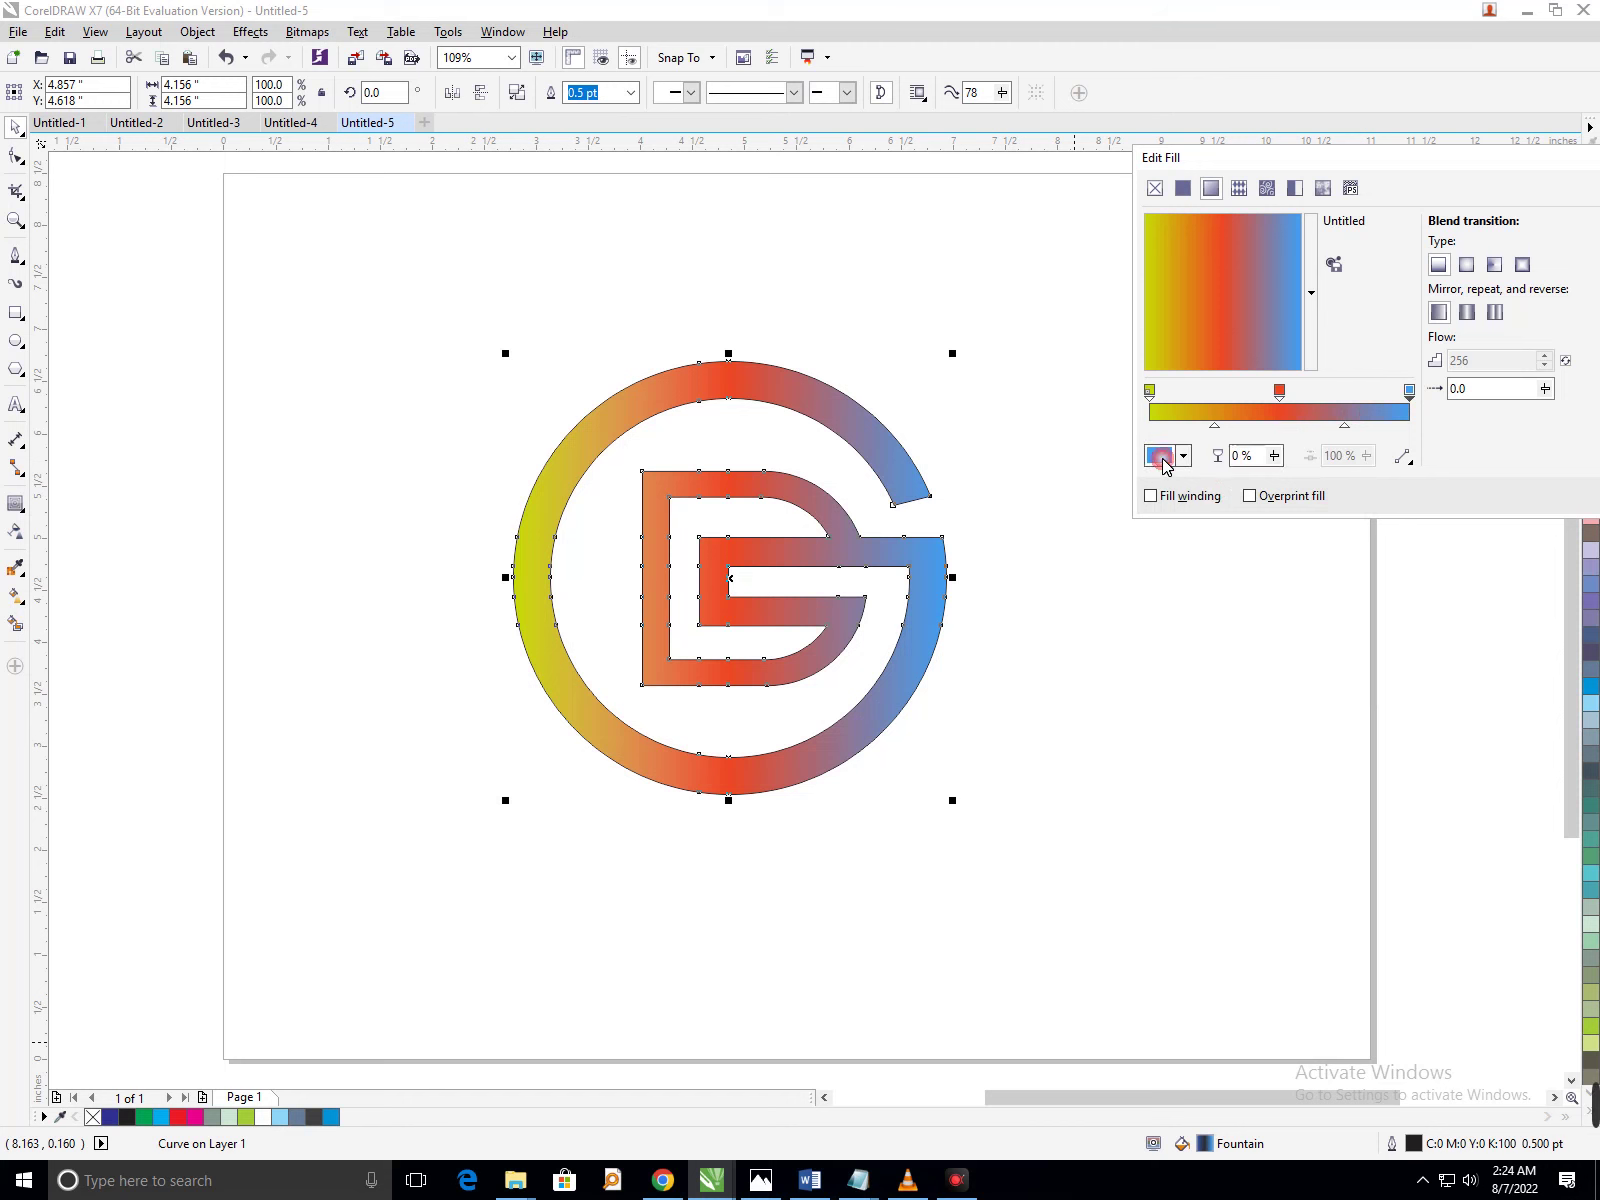
{"action": "left_click", "coordinate": [1160, 457]}
{"action": "left_click_drag", "start_coordinate": [1220, 587], "coordinate": [1250, 555]}
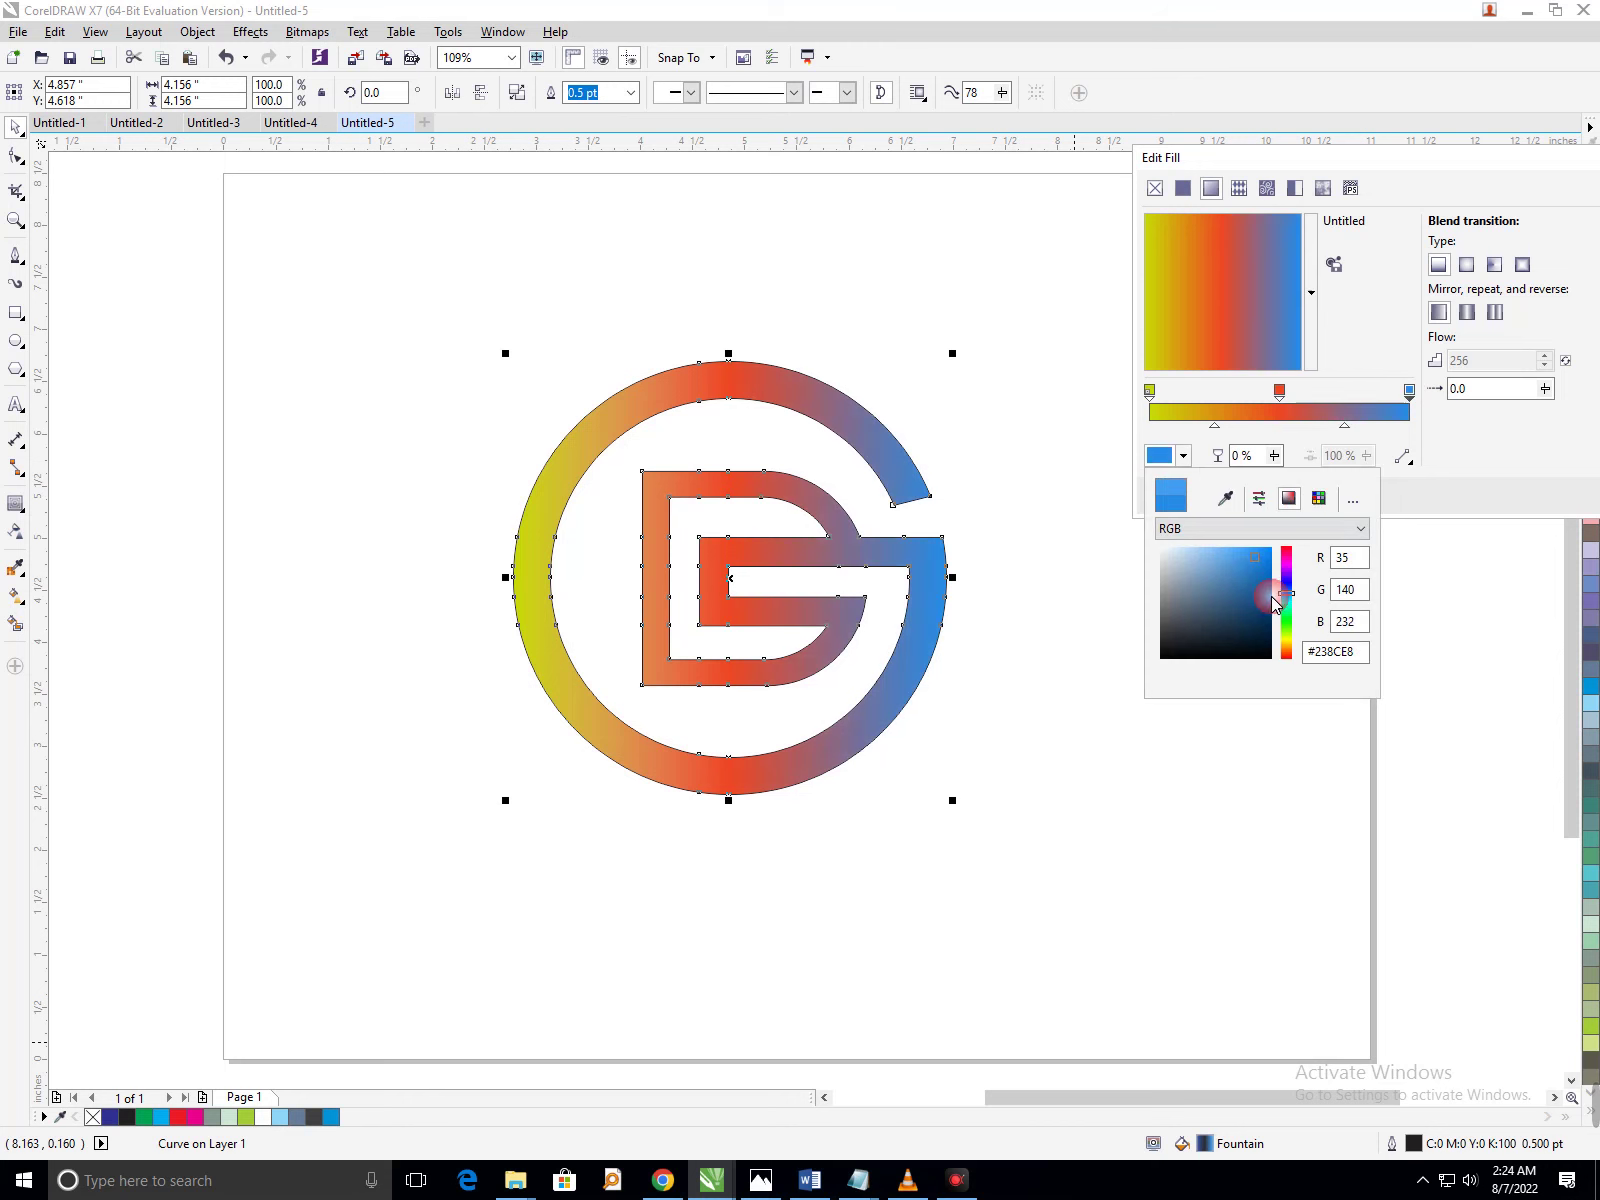
{"action": "left_click", "coordinate": [1287, 620]}
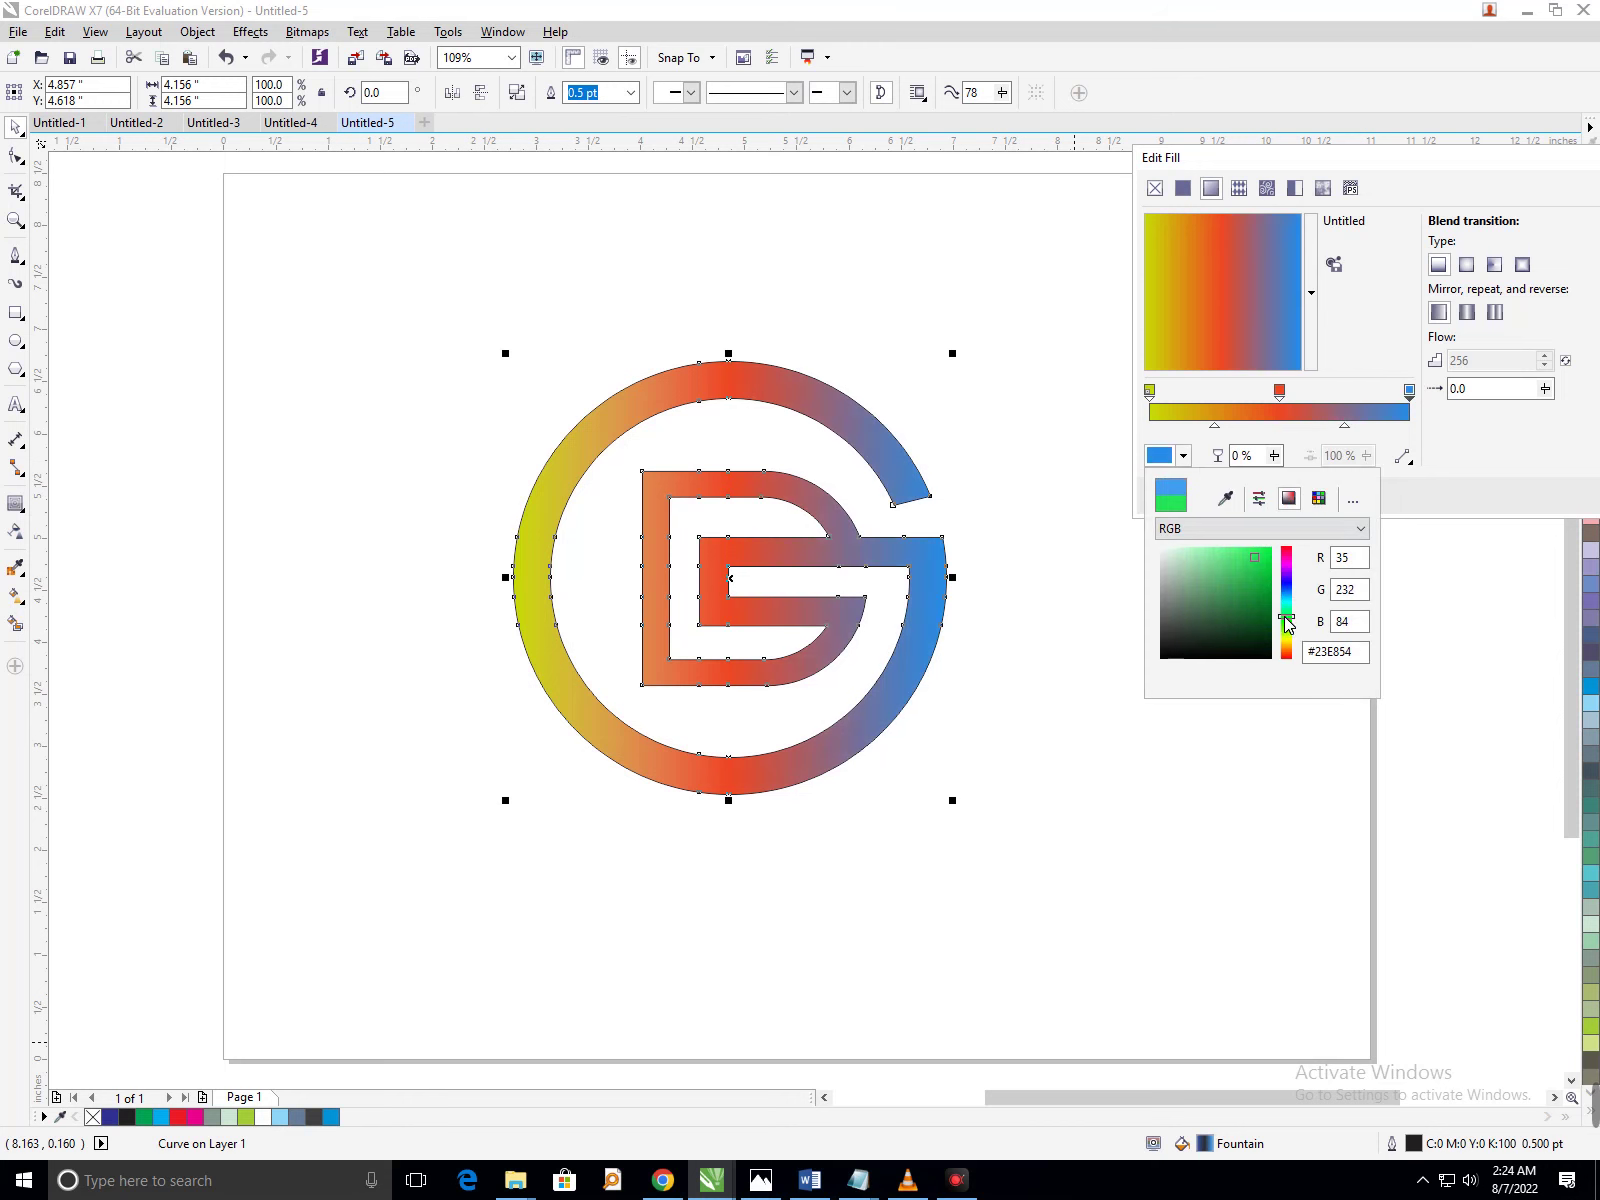
{"action": "left_click", "coordinate": [1319, 499]}
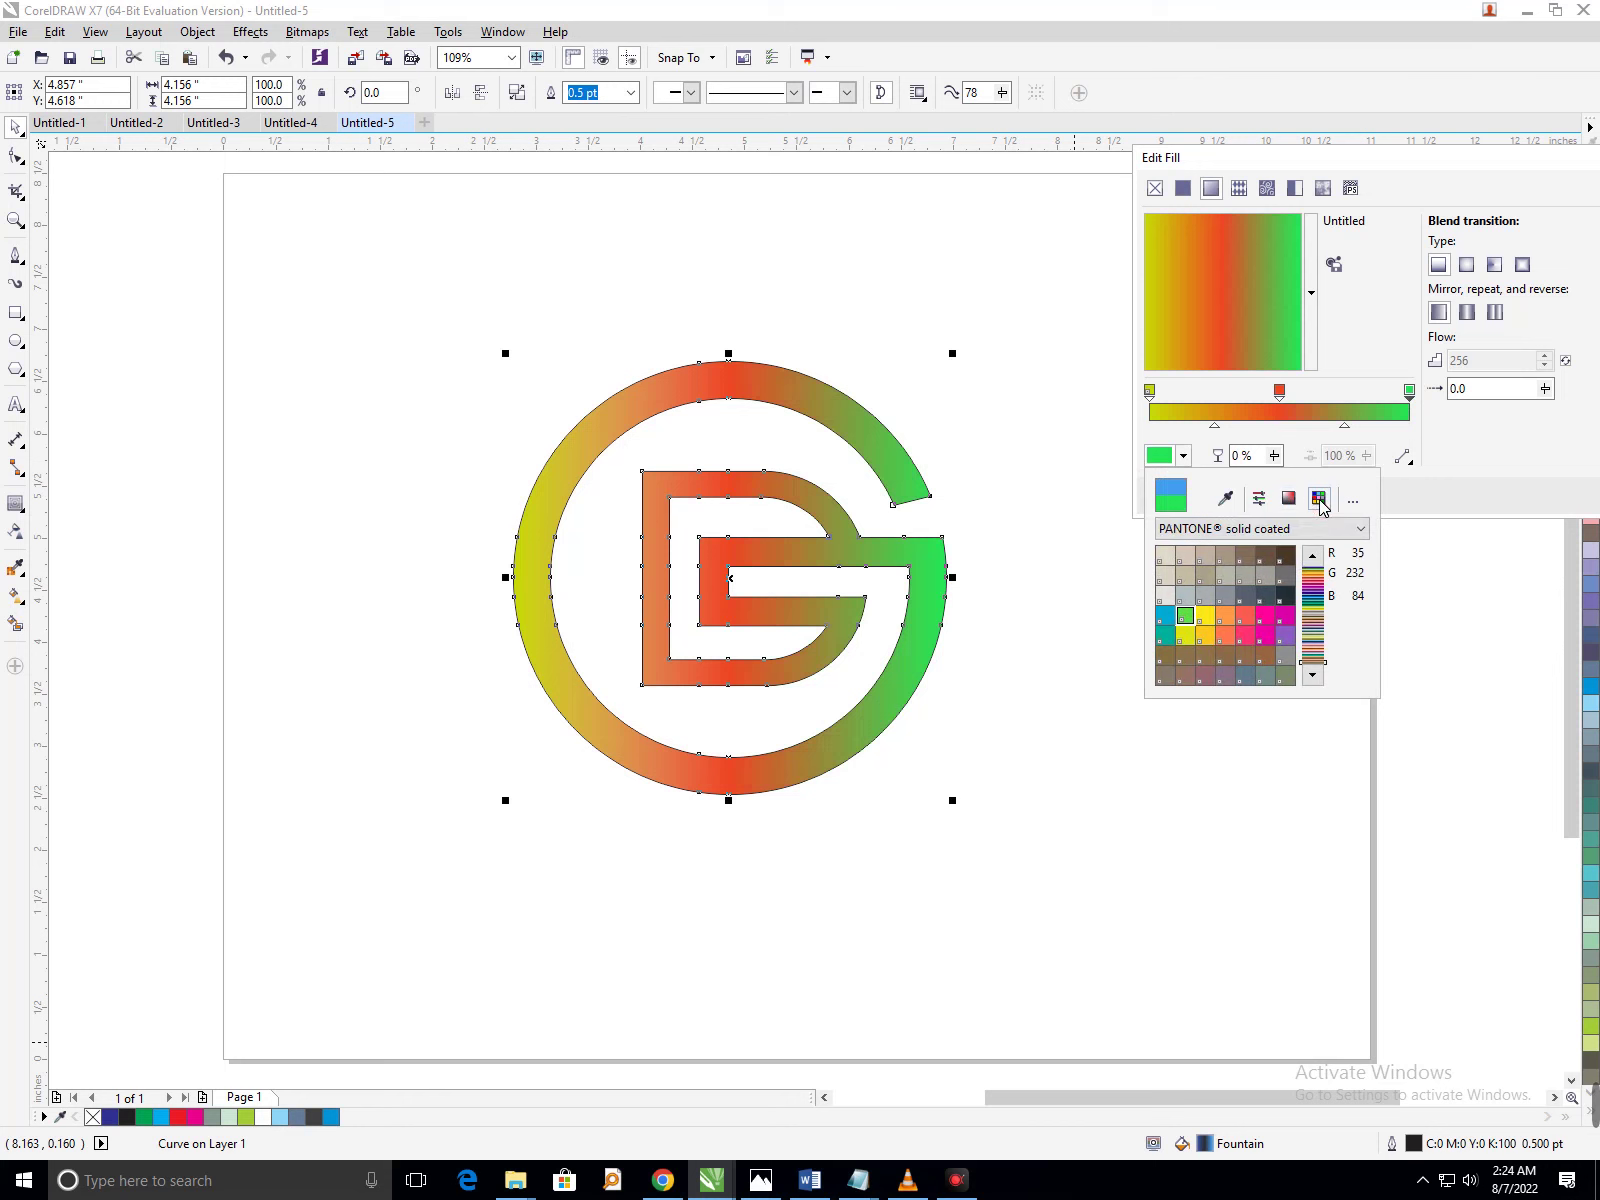
{"action": "left_click", "coordinate": [1285, 615]}
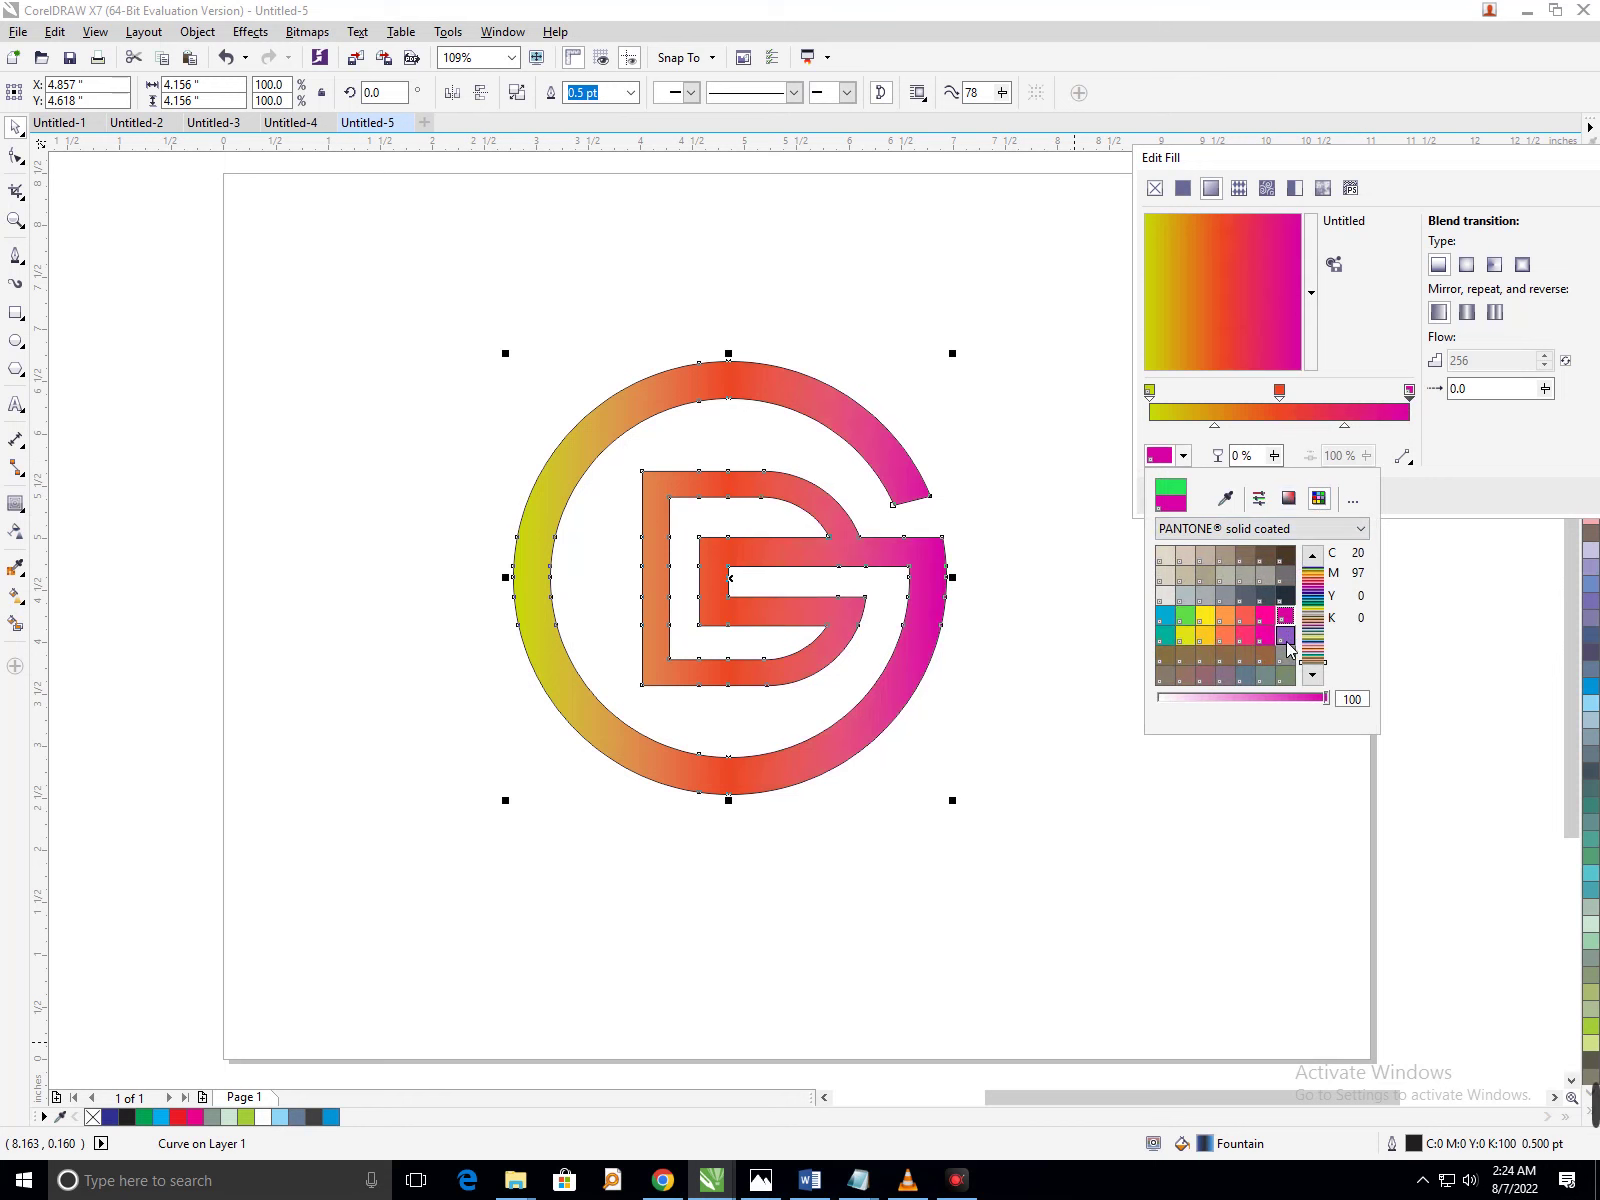
Try brown, golden yellow, dark brown and coral swatches from the PANTONE solid coated palette as the fountain fill's end colour.
{"action": "left_click", "coordinate": [1266, 657]}
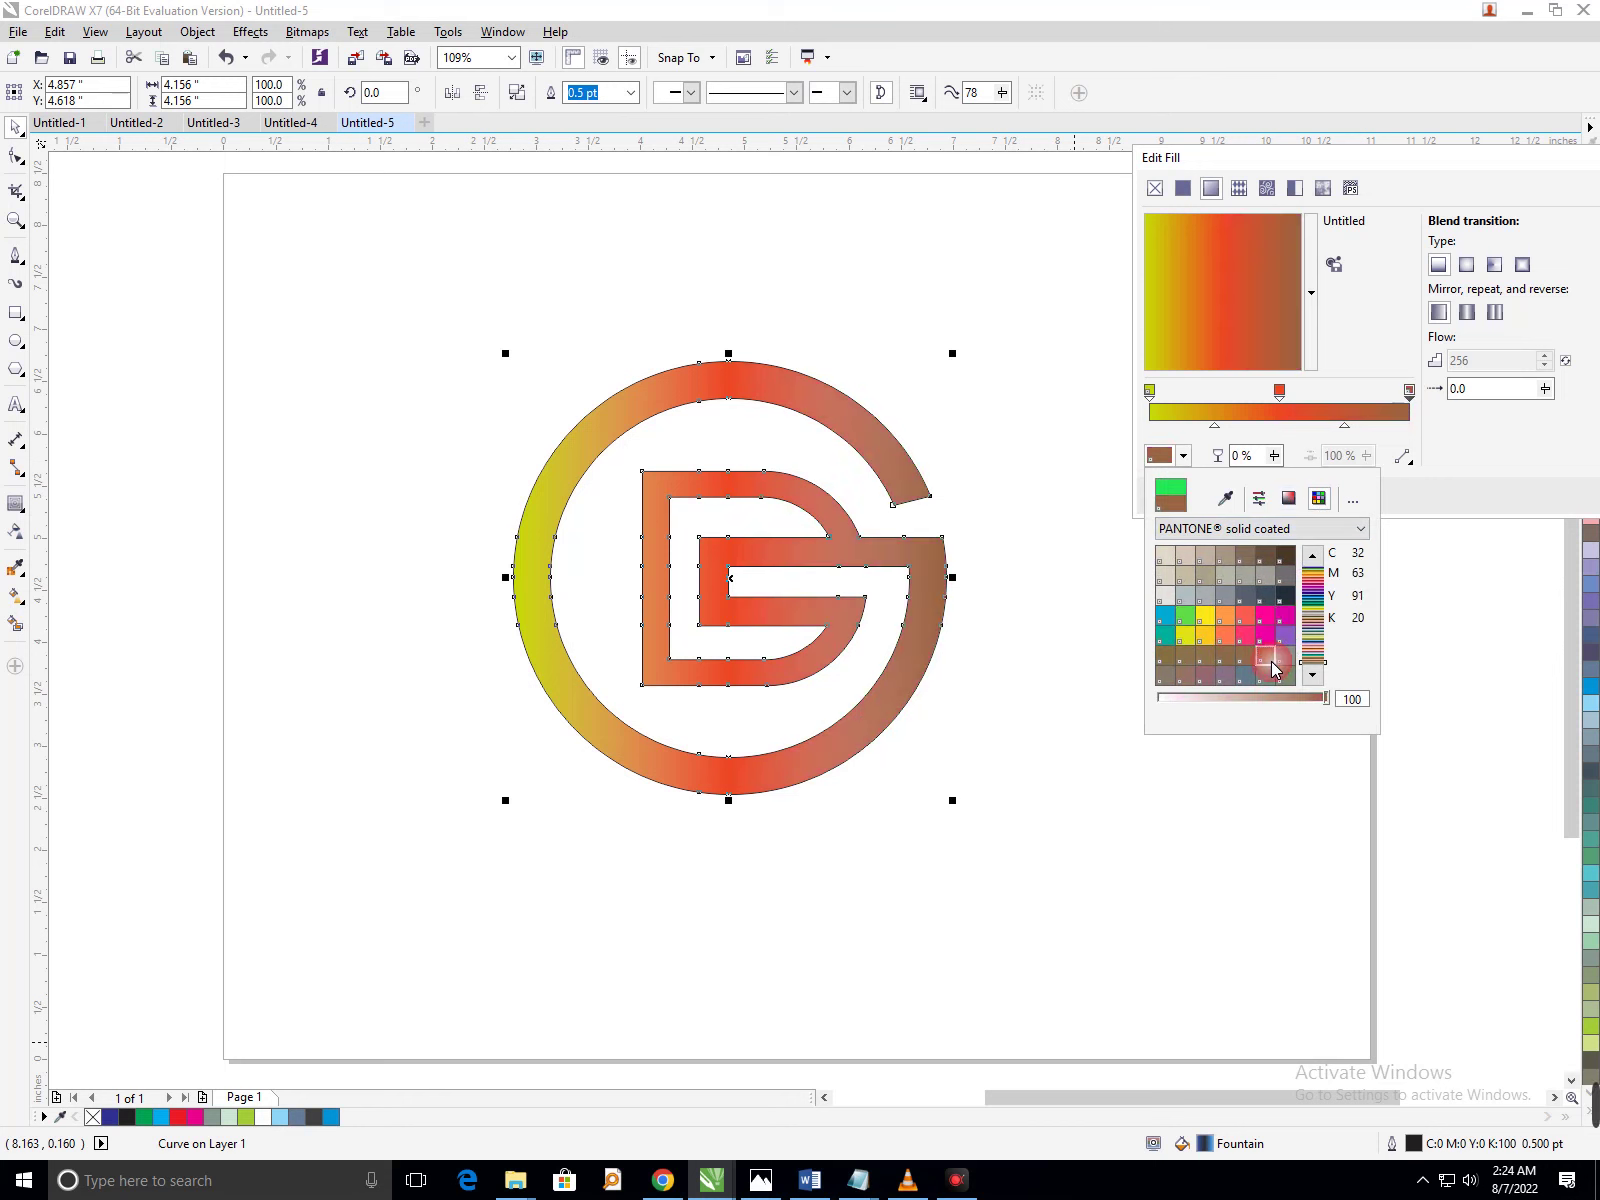
{"action": "left_click", "coordinate": [1205, 636]}
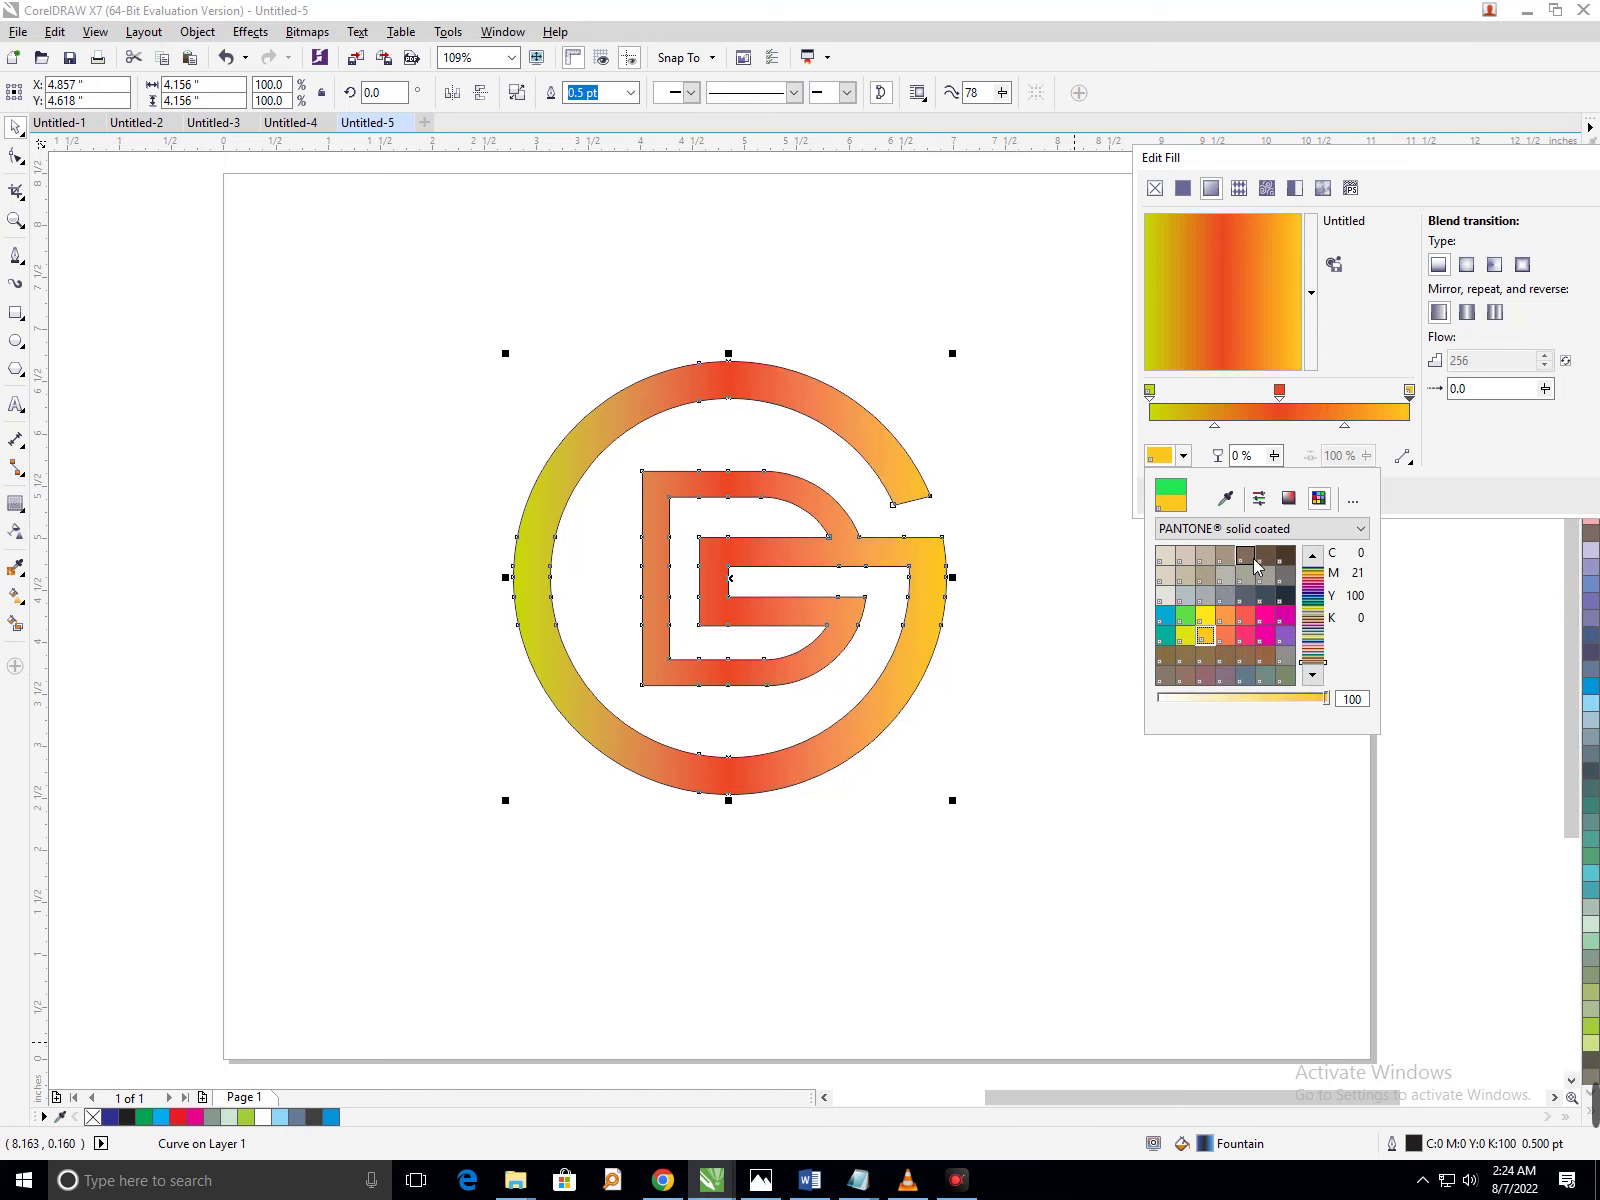
{"action": "left_click", "coordinate": [1254, 560]}
{"action": "left_click", "coordinate": [1266, 556]}
{"action": "left_click", "coordinate": [1285, 555]}
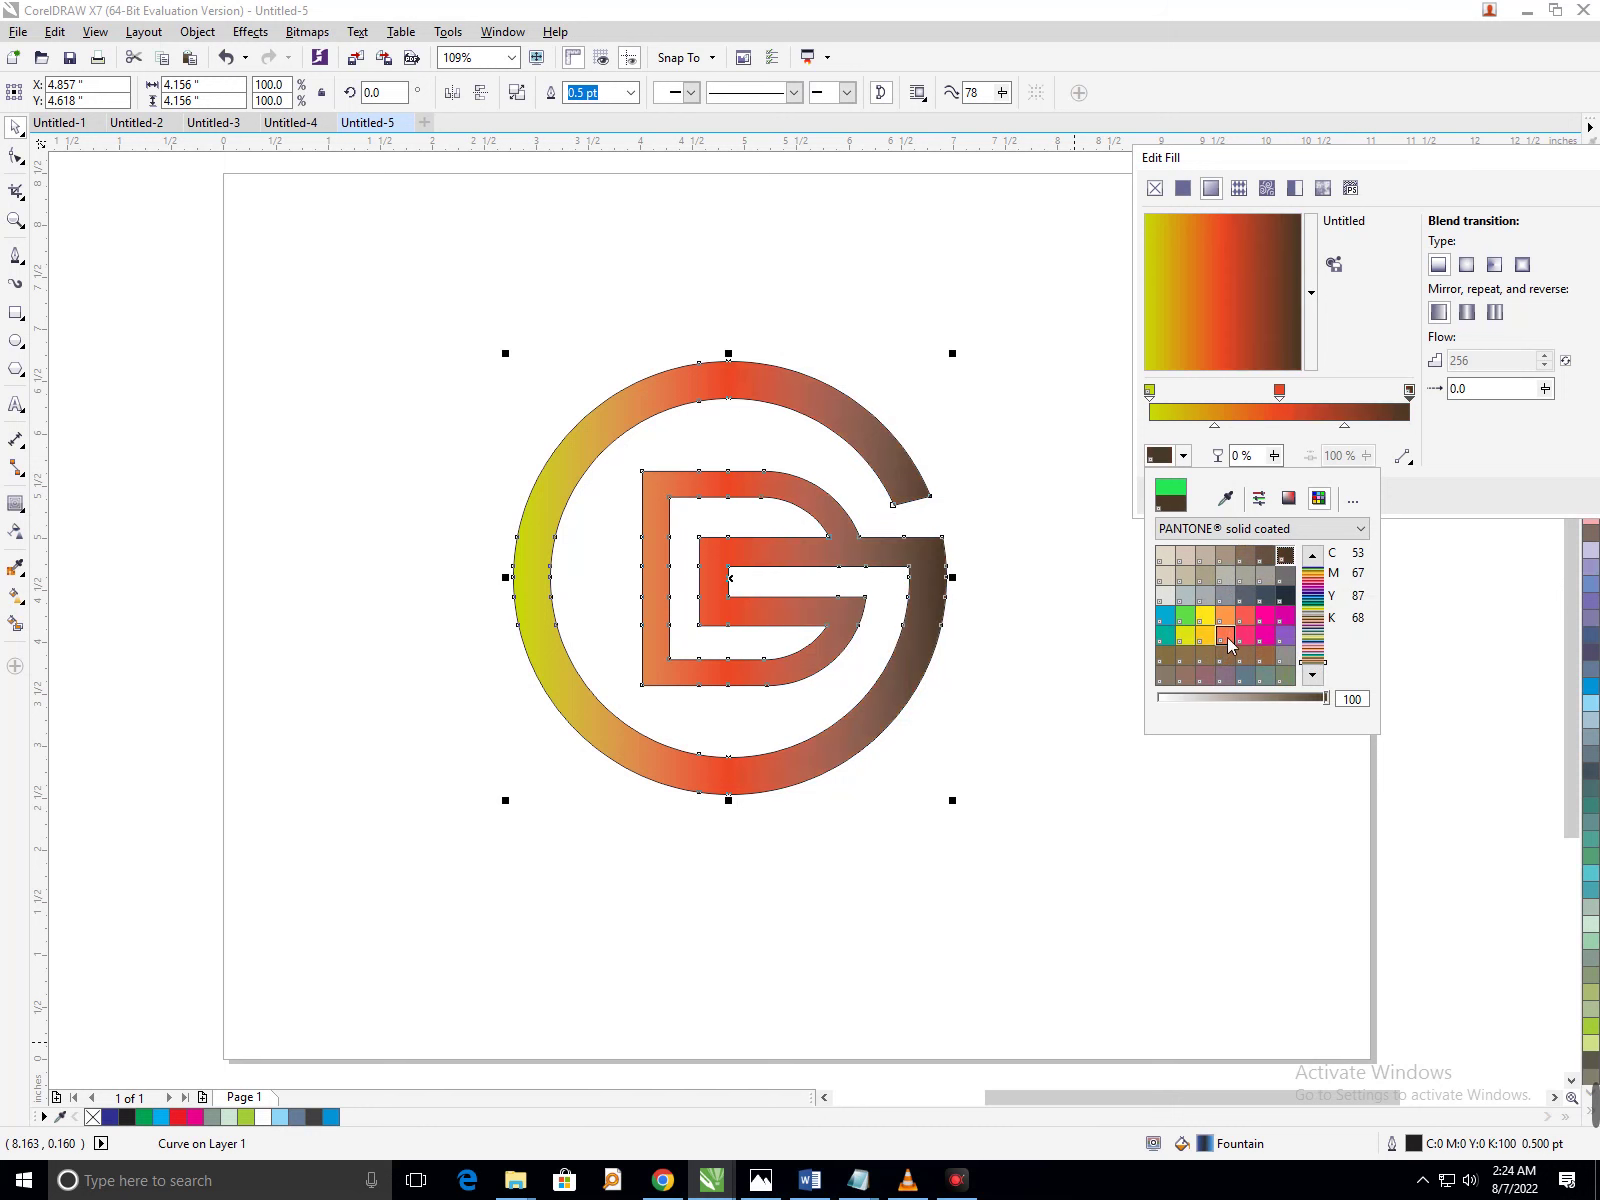
{"action": "left_click", "coordinate": [1228, 638]}
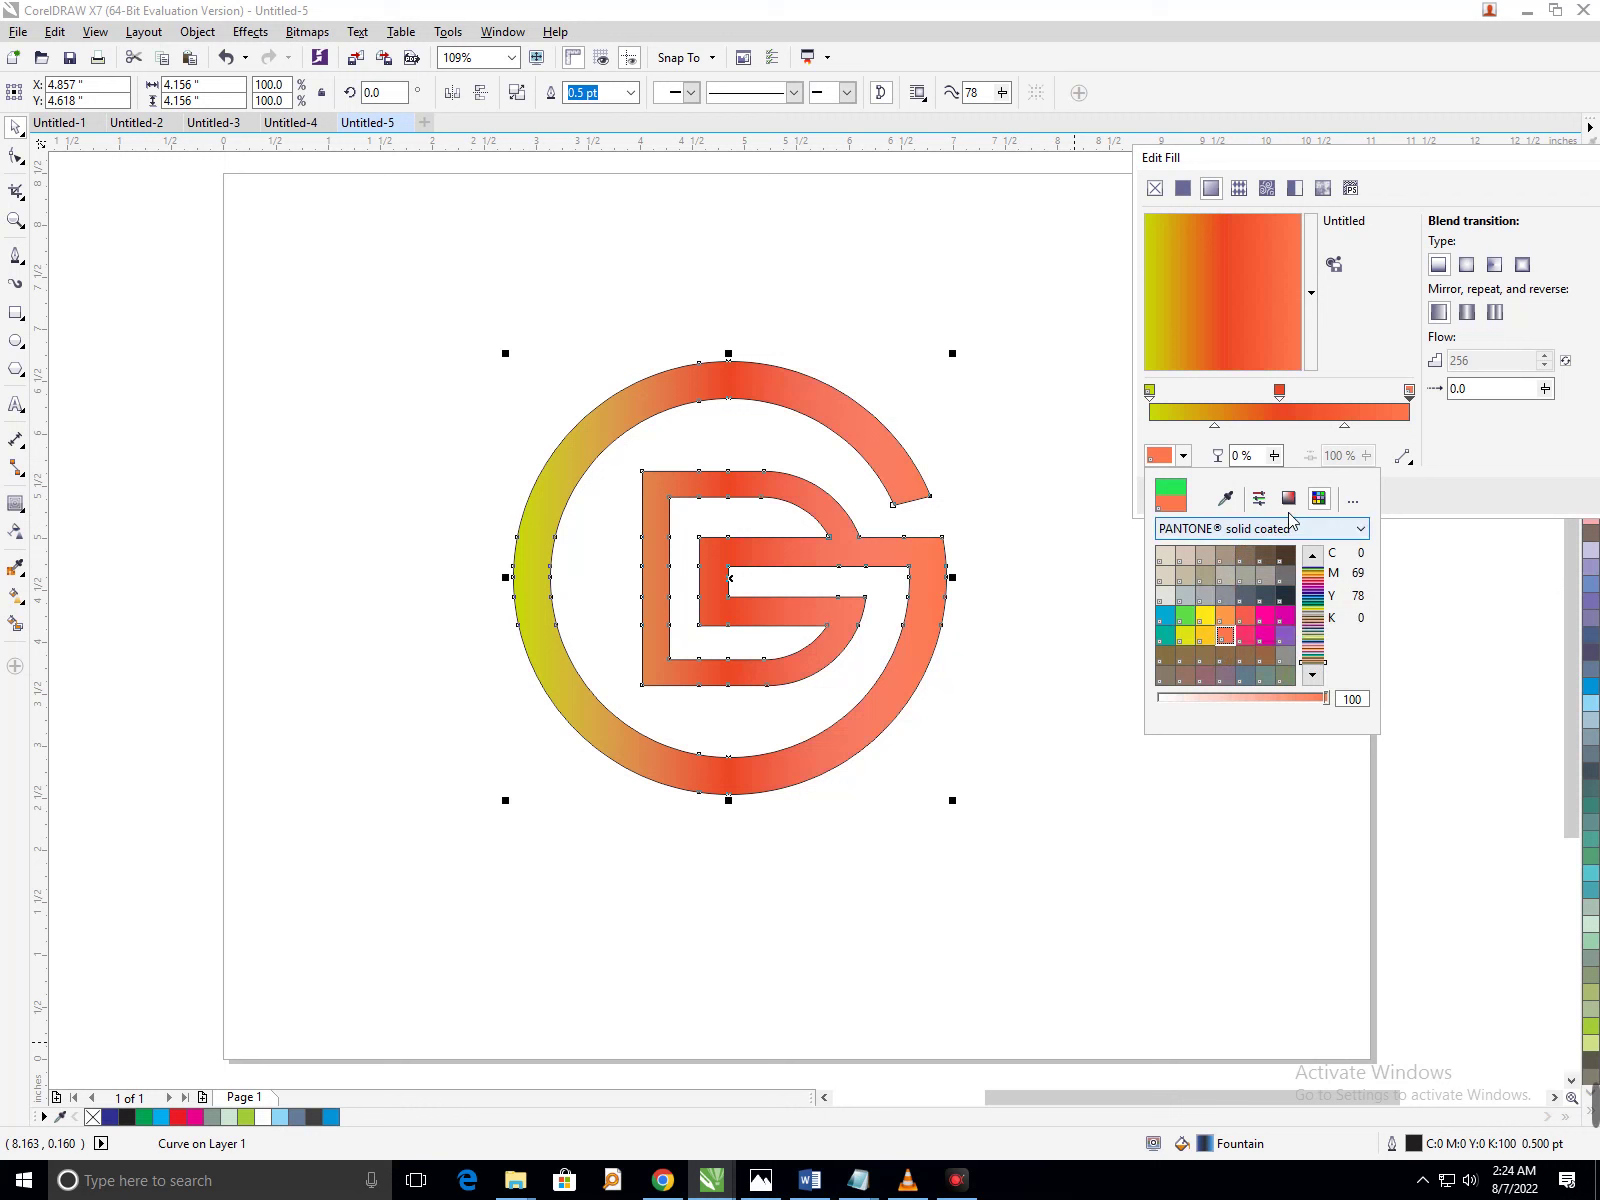
Try tan and muted brown swatches from other parts of the PANTONE solid coated palette as the end colour.
{"action": "left_click", "coordinate": [1308, 628]}
{"action": "left_click", "coordinate": [1313, 660]}
{"action": "left_click", "coordinate": [1313, 650]}
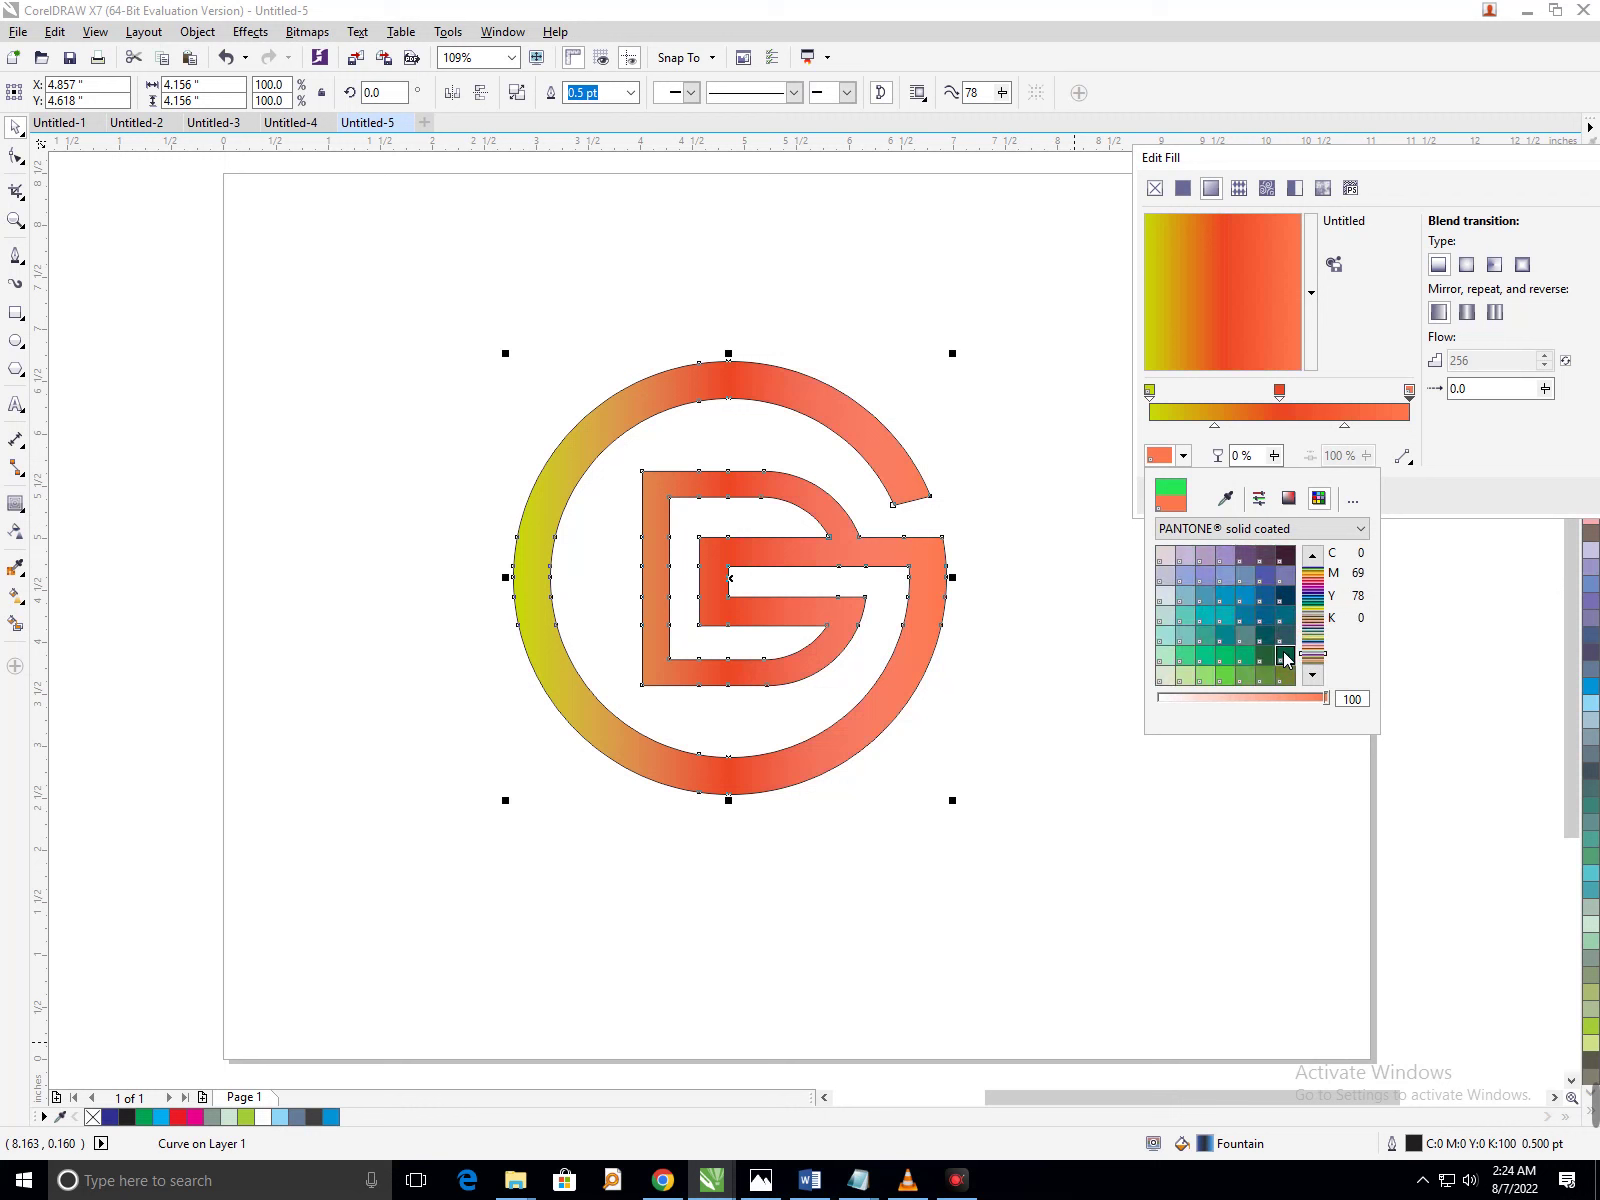
{"action": "left_click", "coordinate": [1265, 655]}
{"action": "left_click", "coordinate": [1240, 645]}
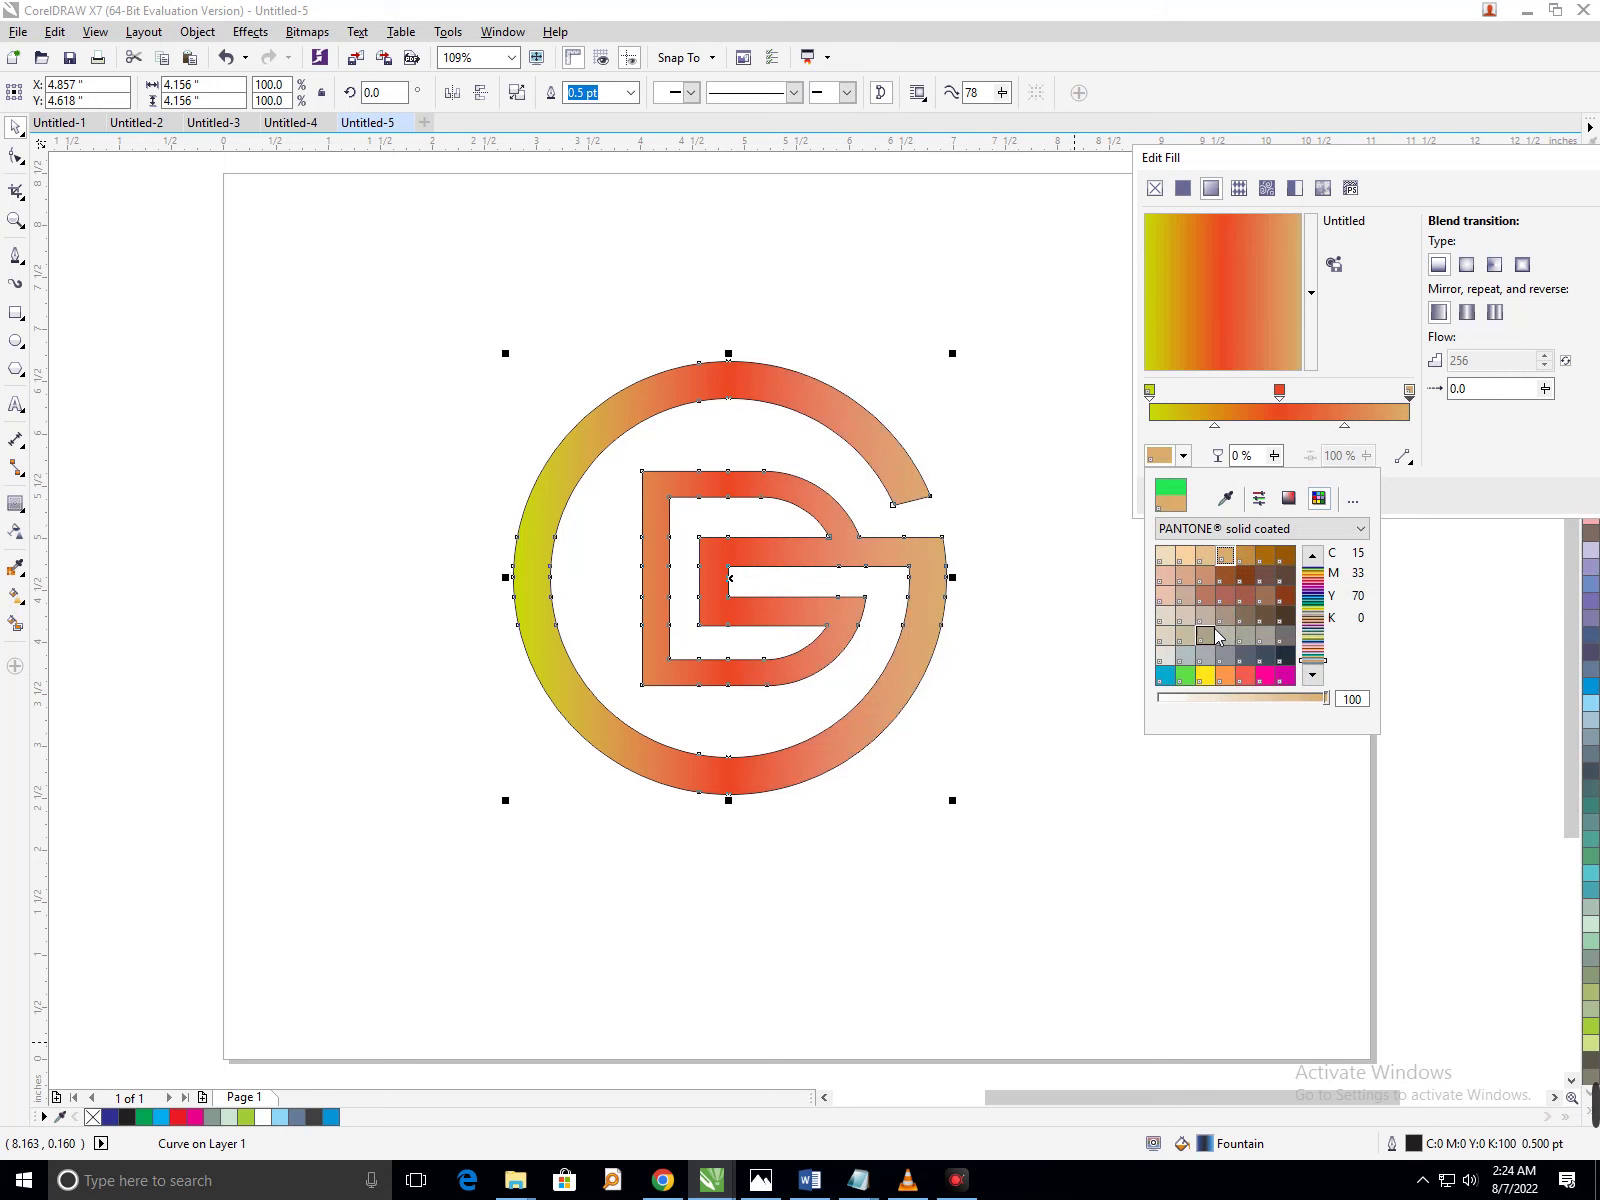
{"action": "left_click", "coordinate": [1210, 640]}
{"action": "left_click", "coordinate": [1207, 676]}
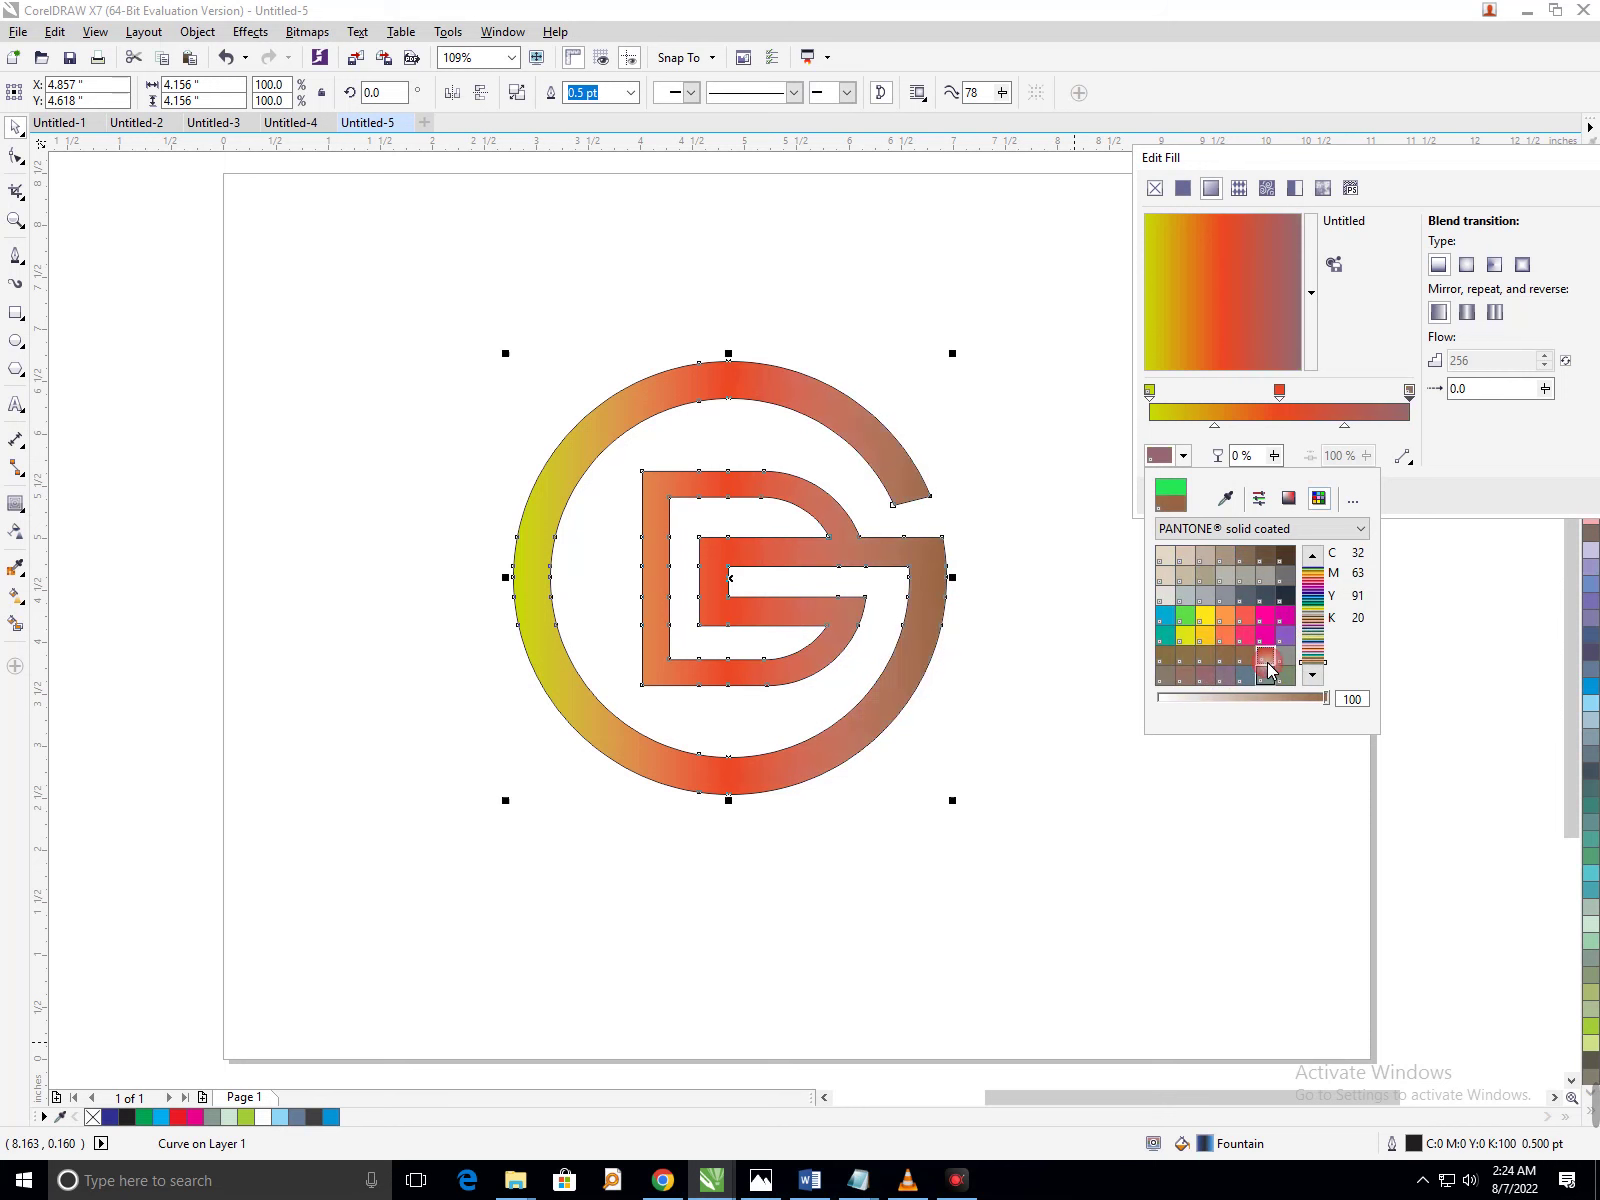
Set the fountain fill's end colour to the PANTONE solid coated blue, C 78, M 12, Y 11, K 0, after trying purple, magenta and green.
{"action": "left_click", "coordinate": [1285, 636]}
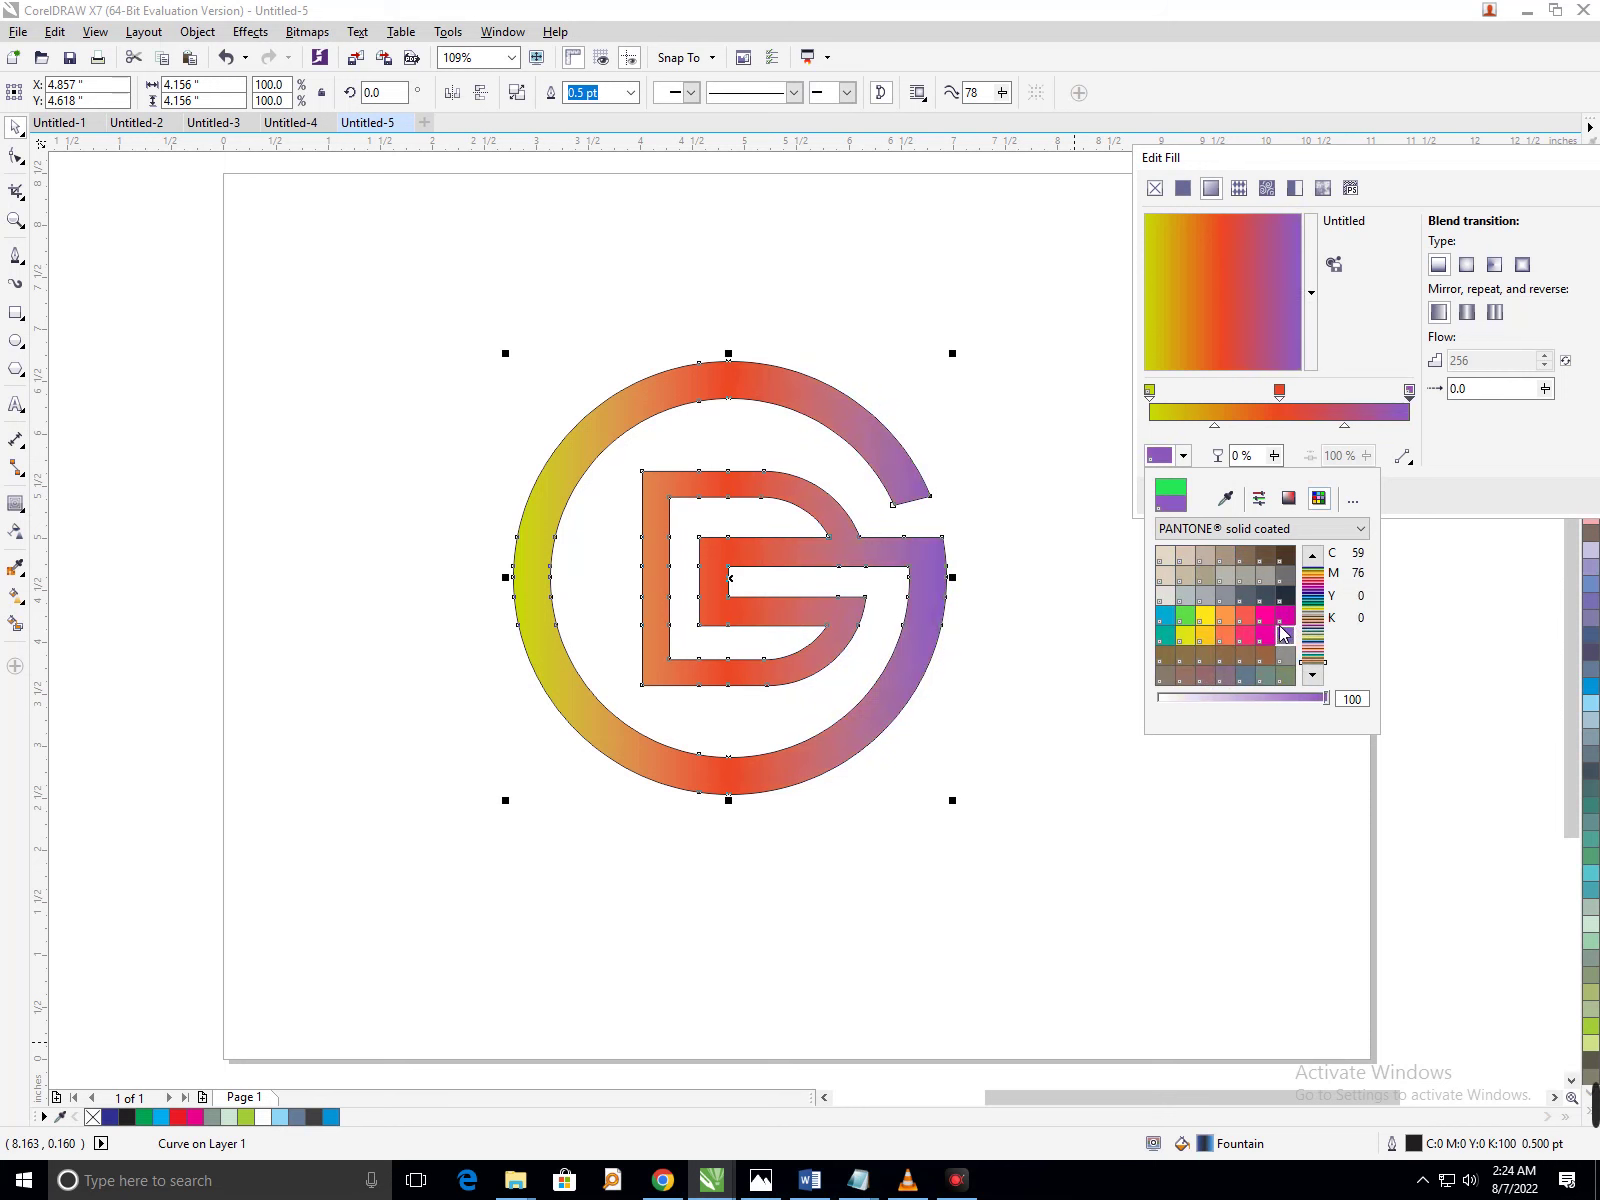
{"action": "left_click", "coordinate": [1284, 620]}
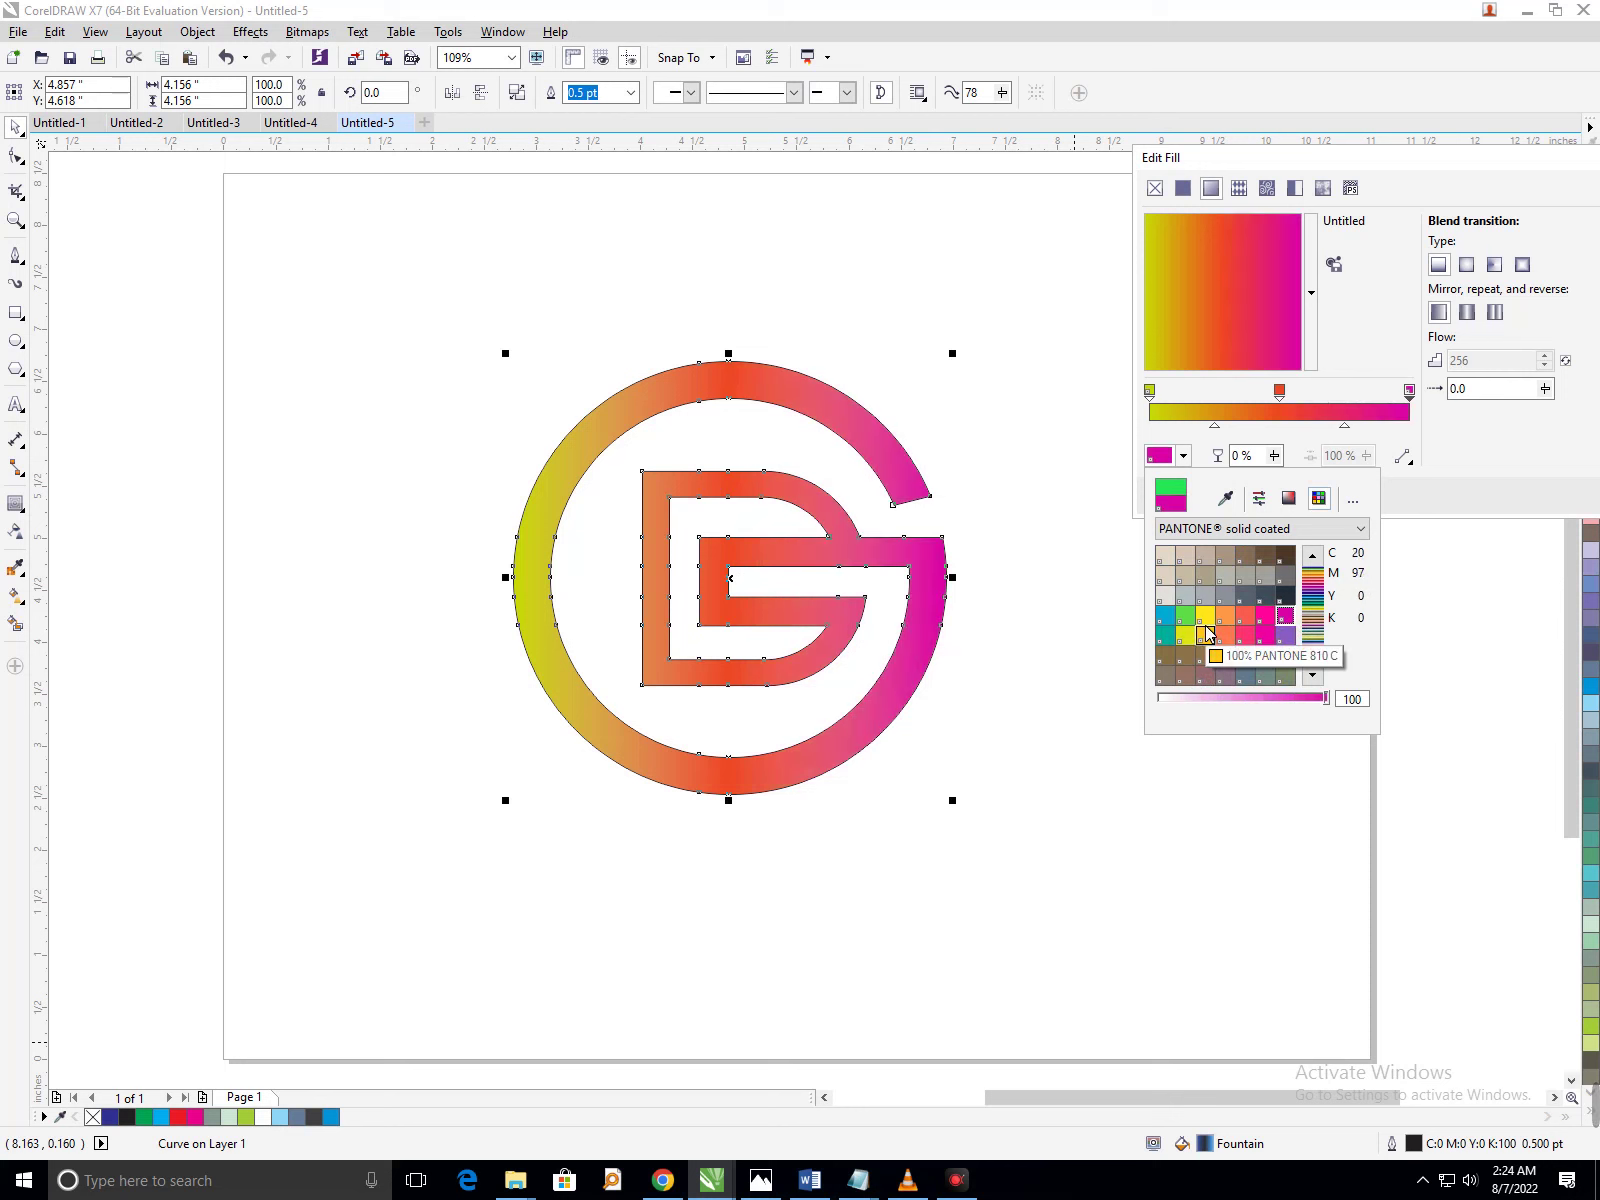
{"action": "left_click", "coordinate": [1185, 616]}
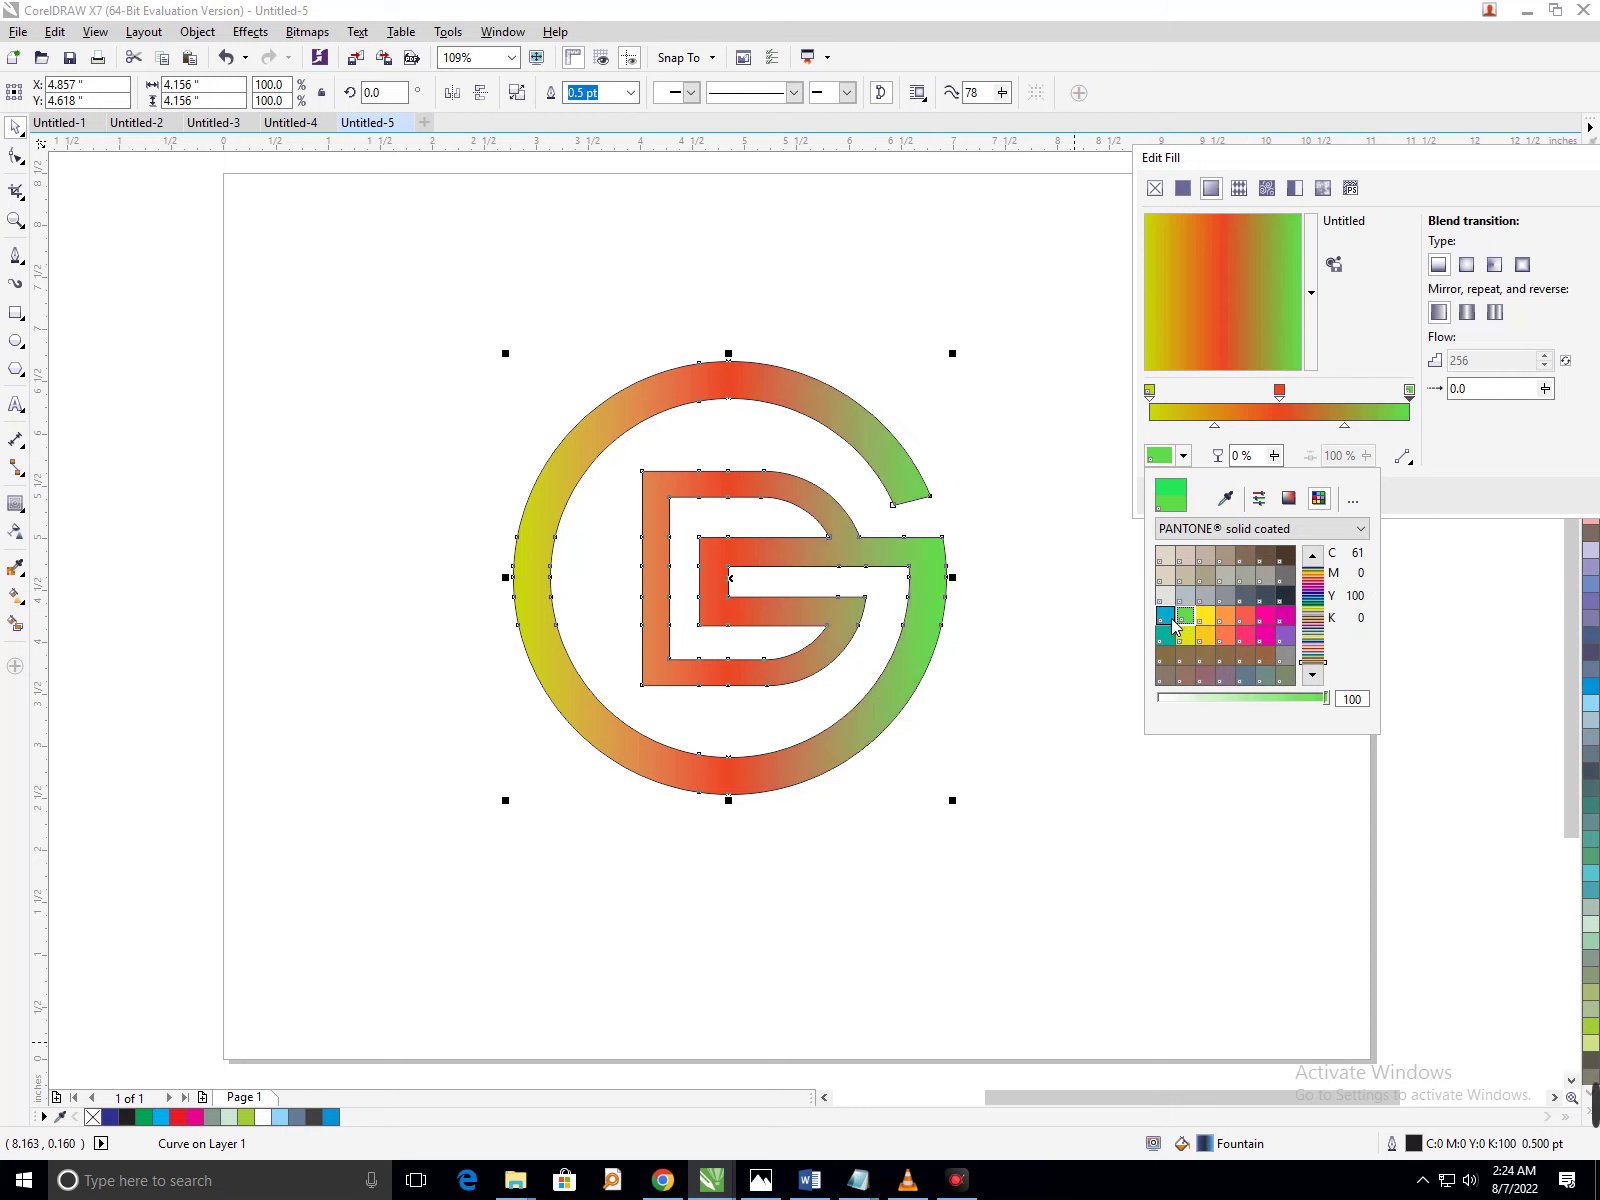
{"action": "left_click", "coordinate": [1168, 618]}
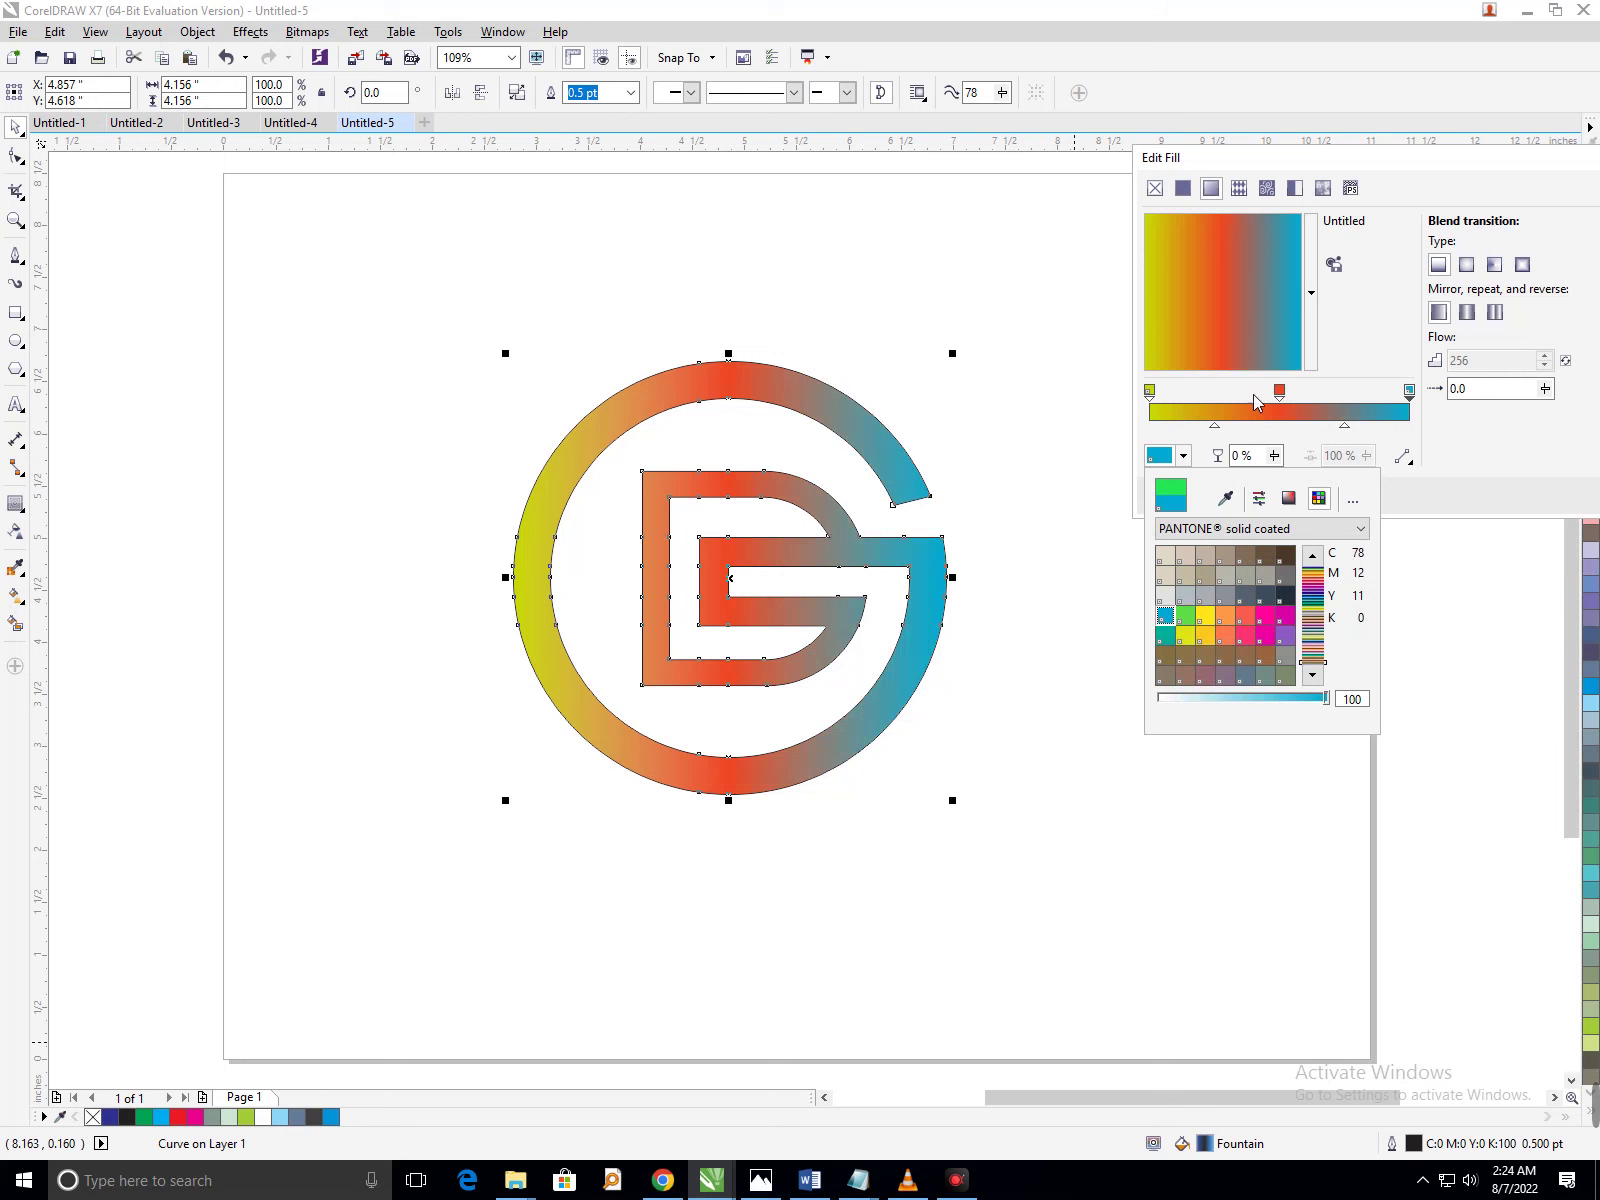
{"action": "left_click", "coordinate": [1050, 167]}
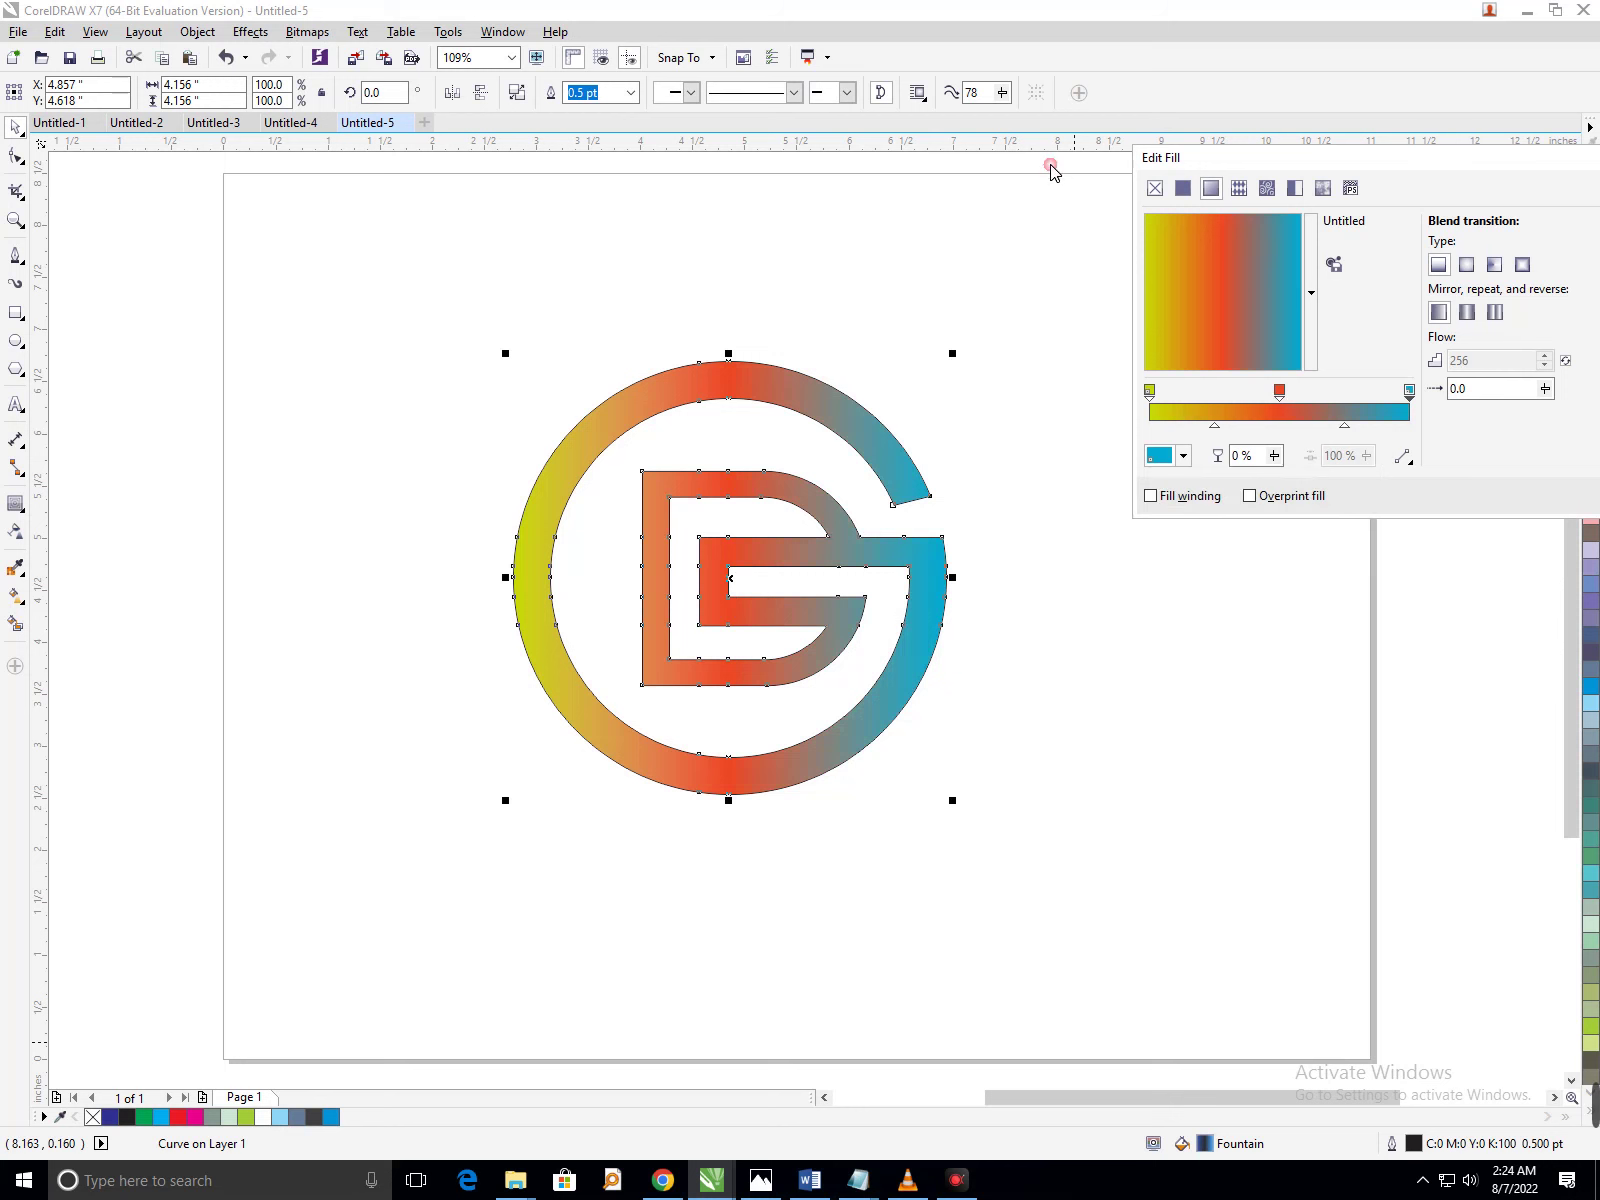
Preview the elliptical fountain fill type on the logo and switch it back to linear.
{"action": "left_click_drag", "start_coordinate": [1245, 163], "coordinate": [894, 168]}
{"action": "left_click", "coordinate": [1118, 270]}
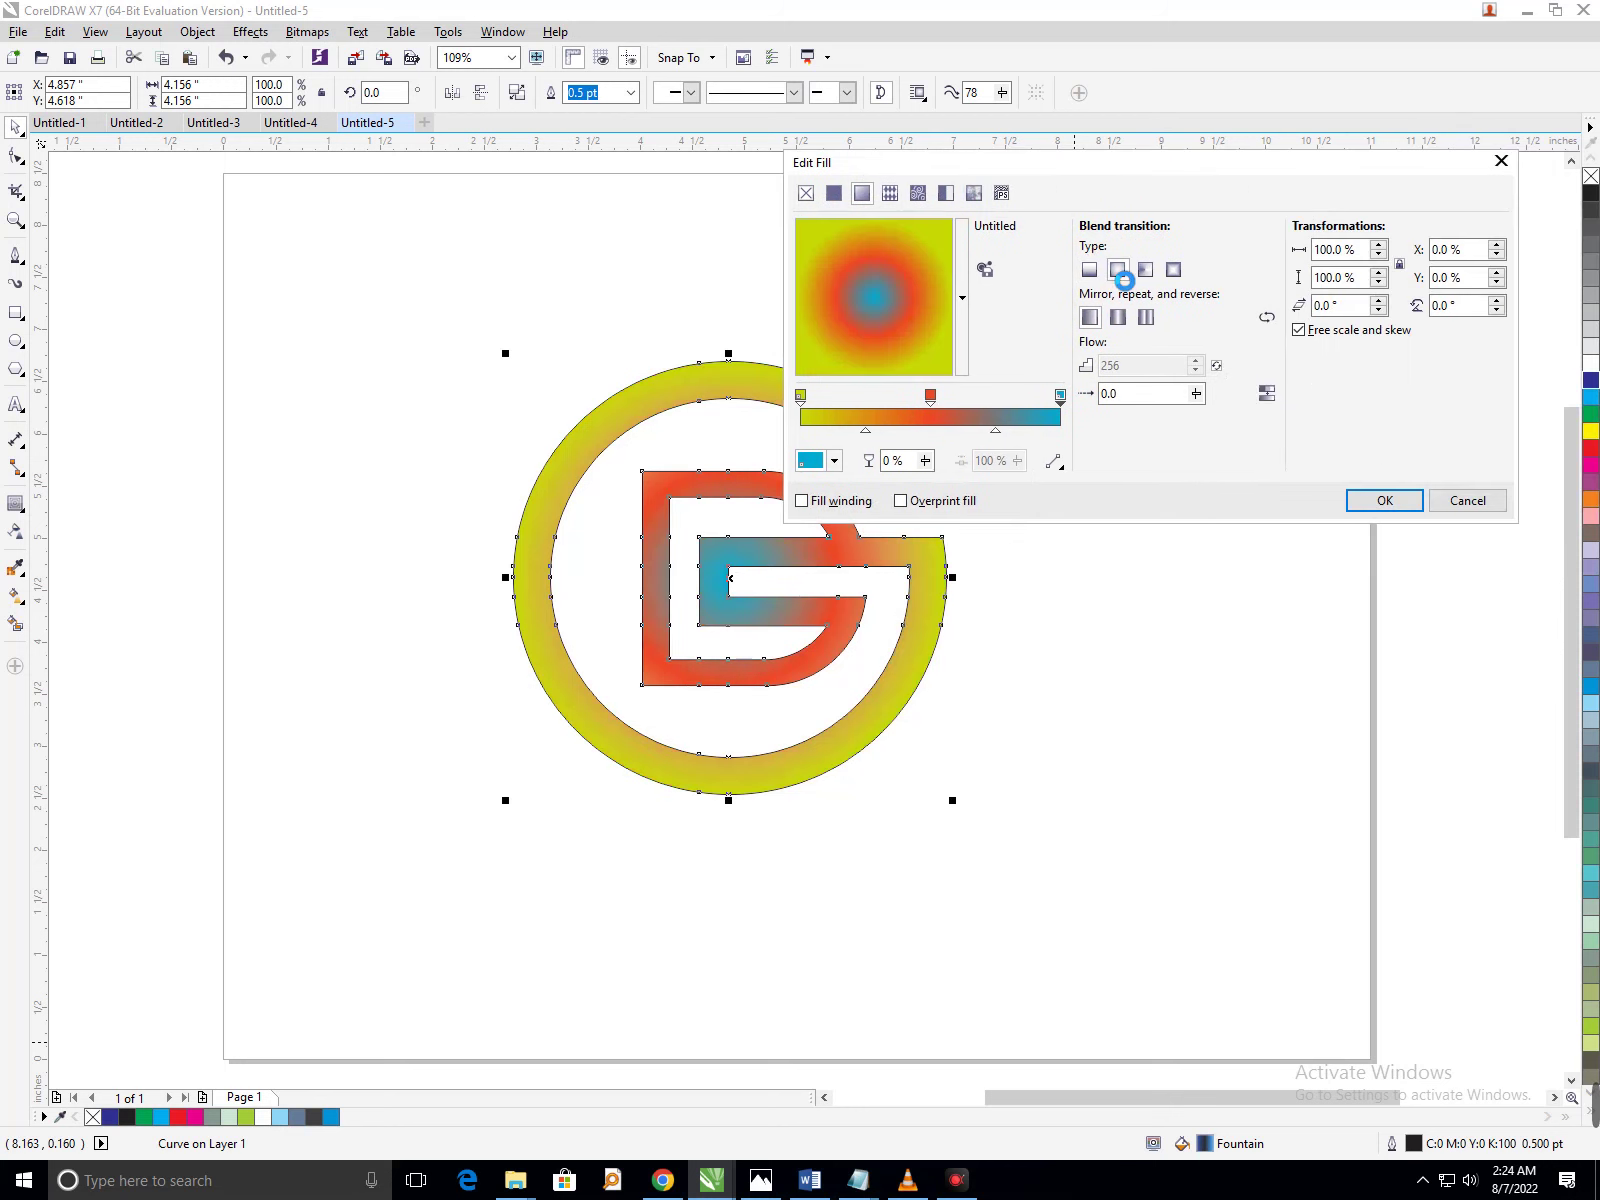
{"action": "left_click", "coordinate": [1090, 270]}
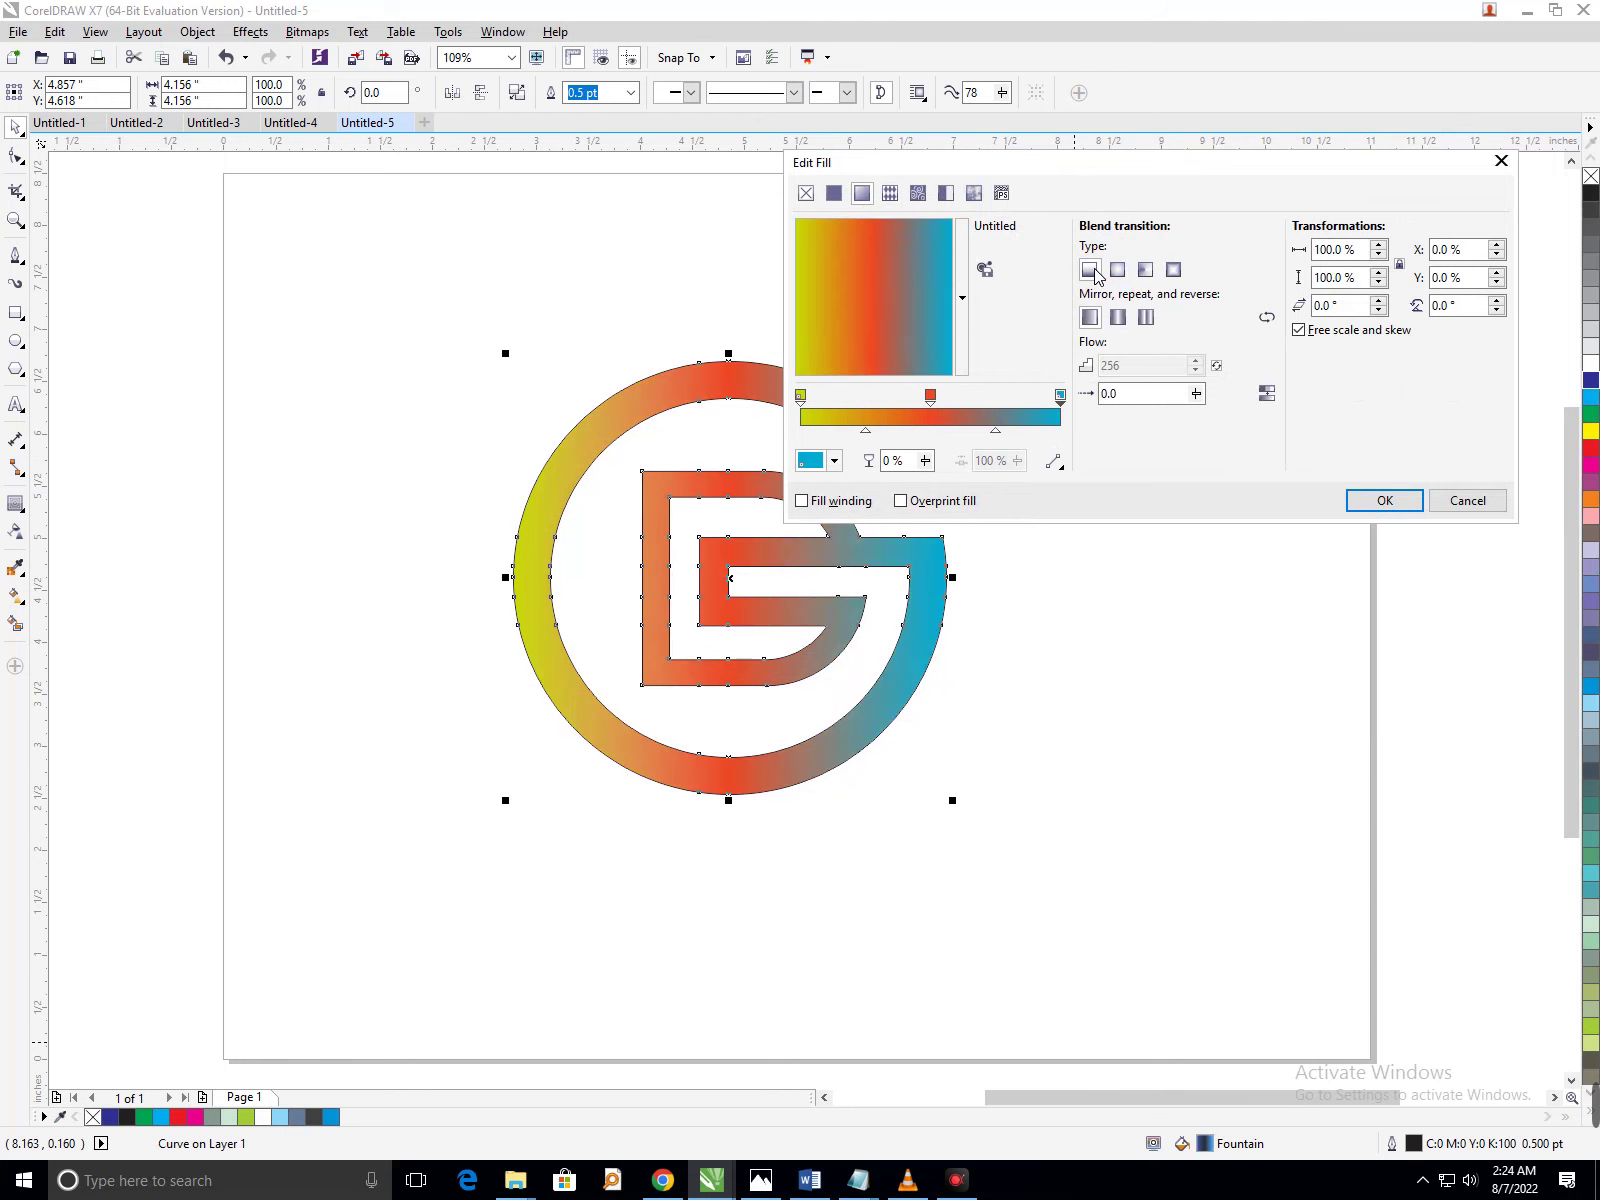
Try a uniform PANTONE 389 C fill on the logo, cancel the fill edits and undo the change.
{"action": "left_click", "coordinate": [834, 193]}
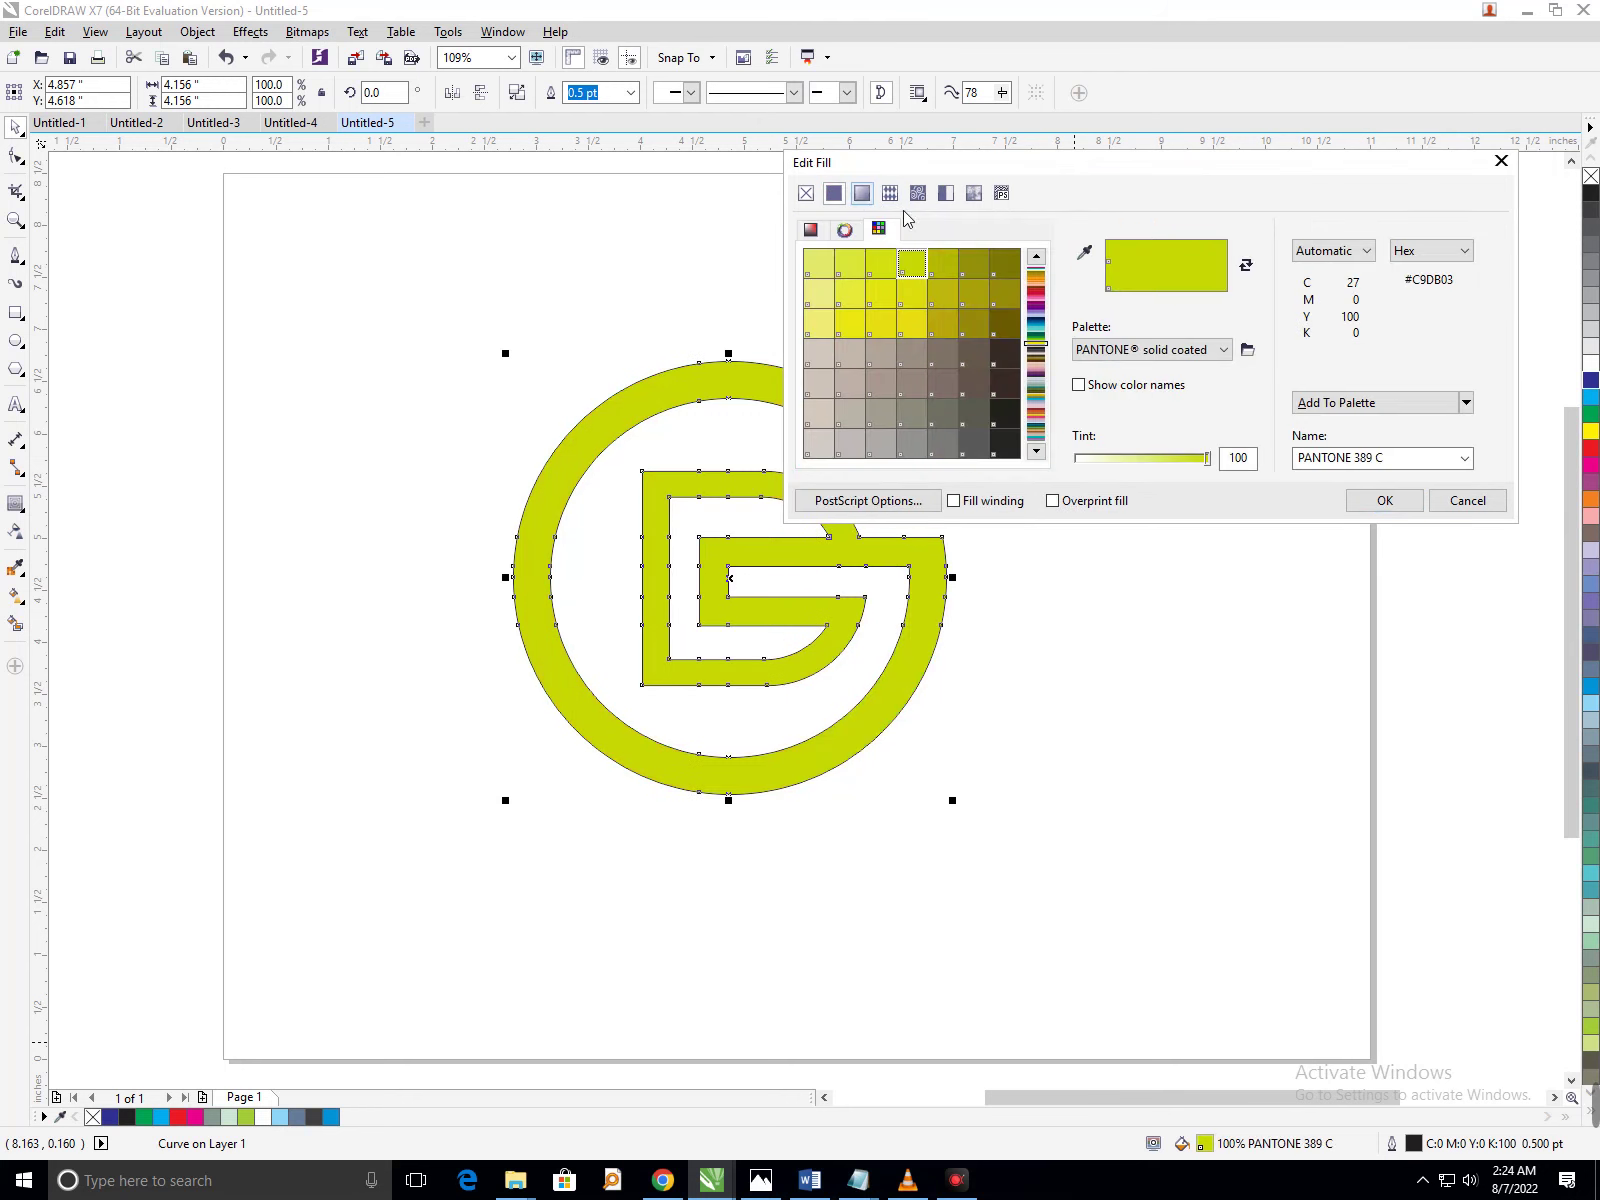
{"action": "left_click", "coordinate": [1470, 503]}
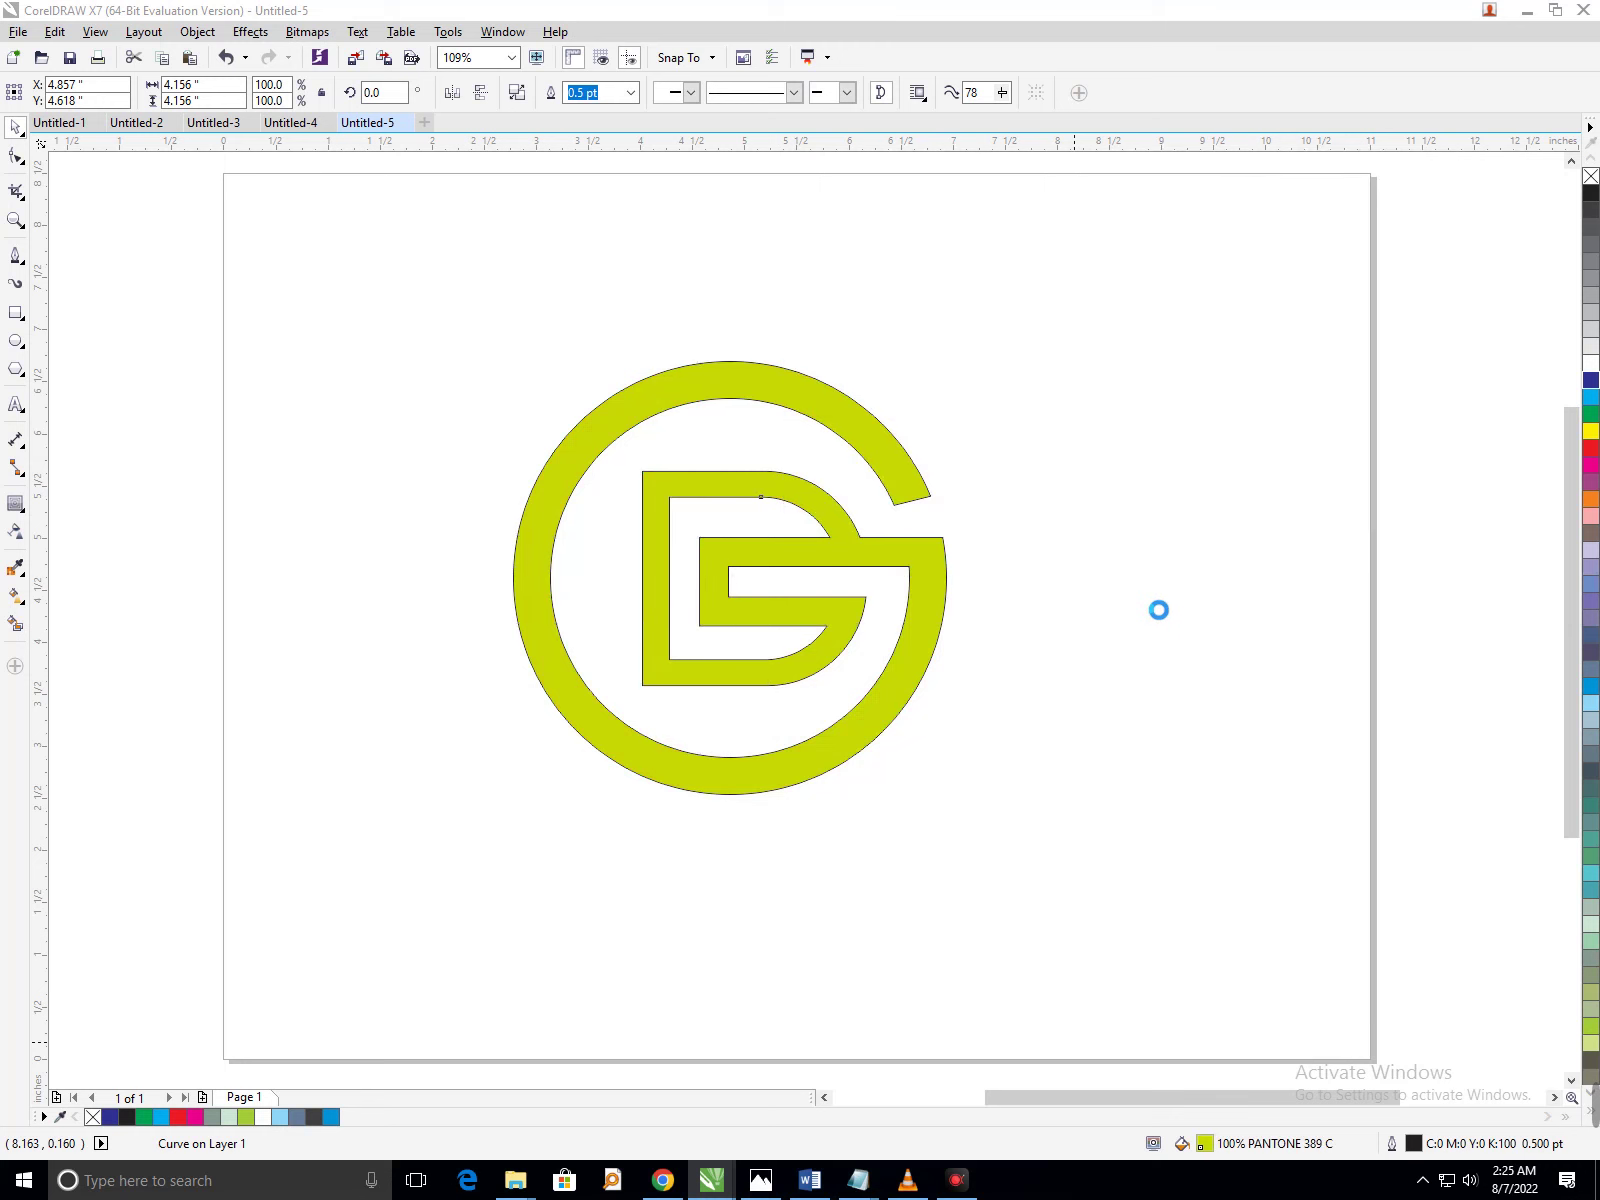
{"action": "key", "text": "ctrl+z"}
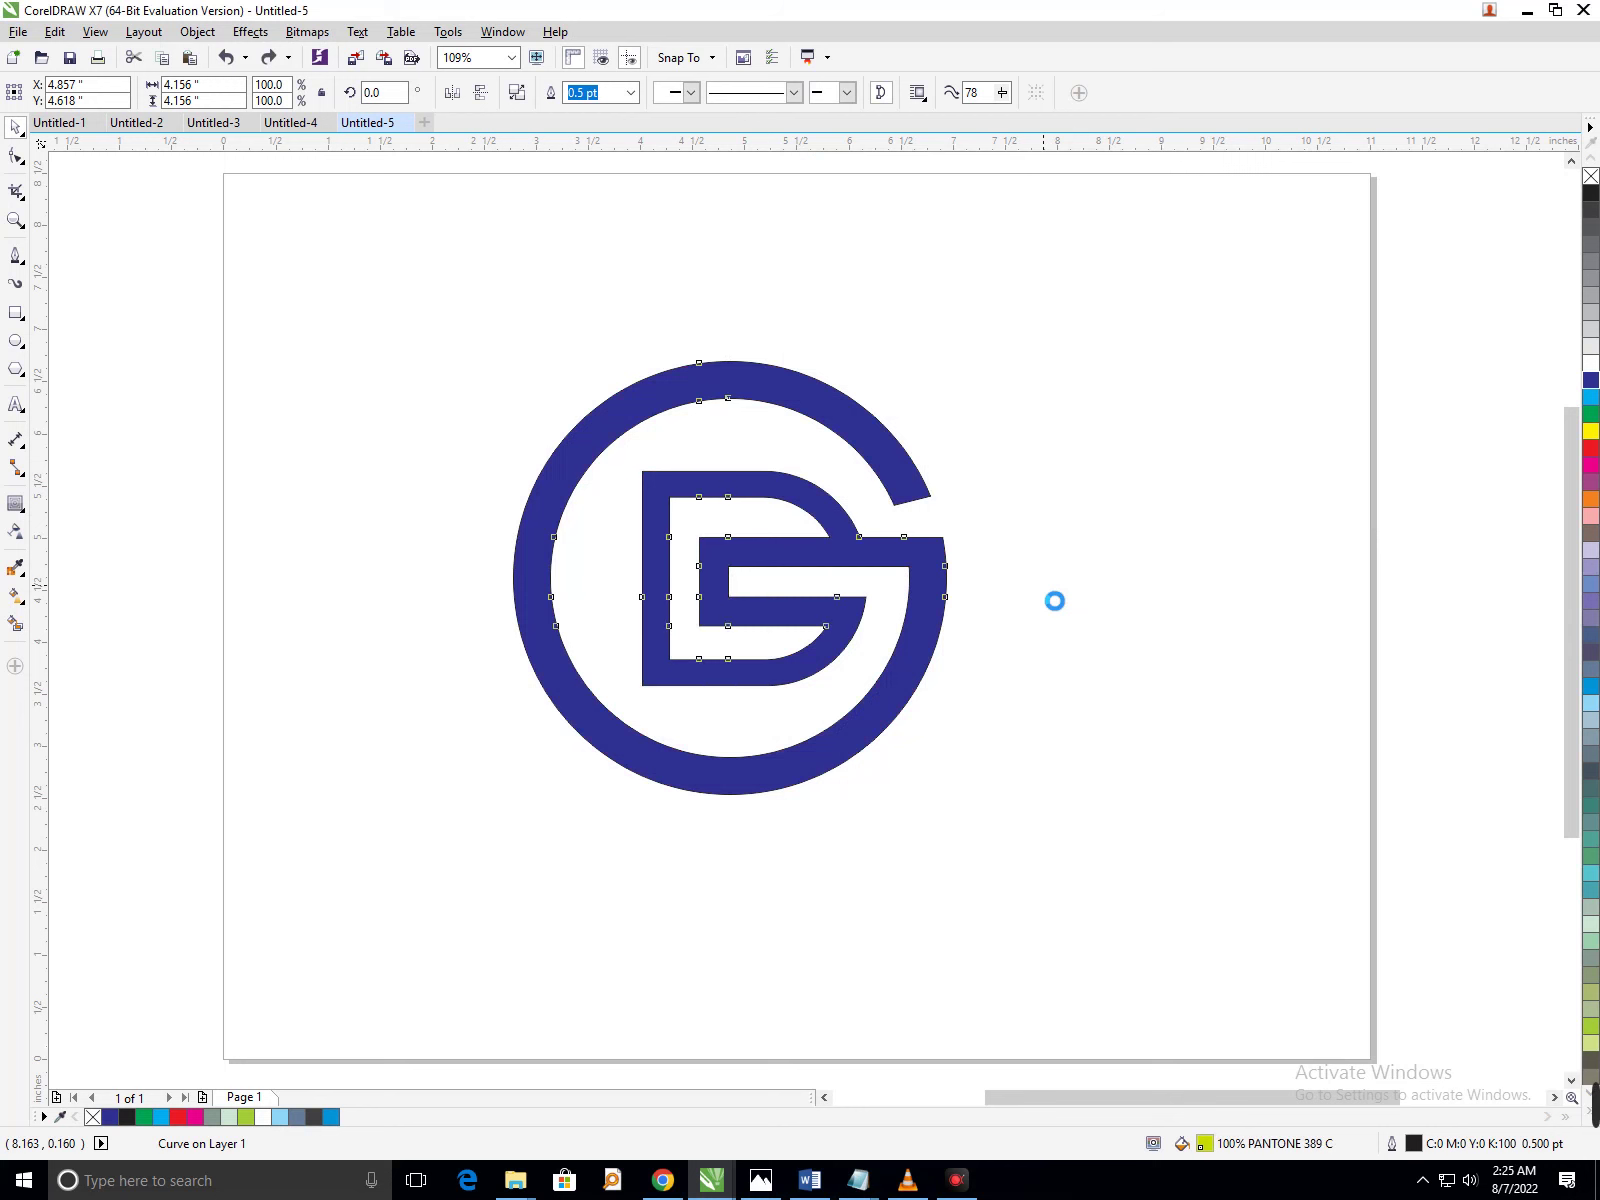